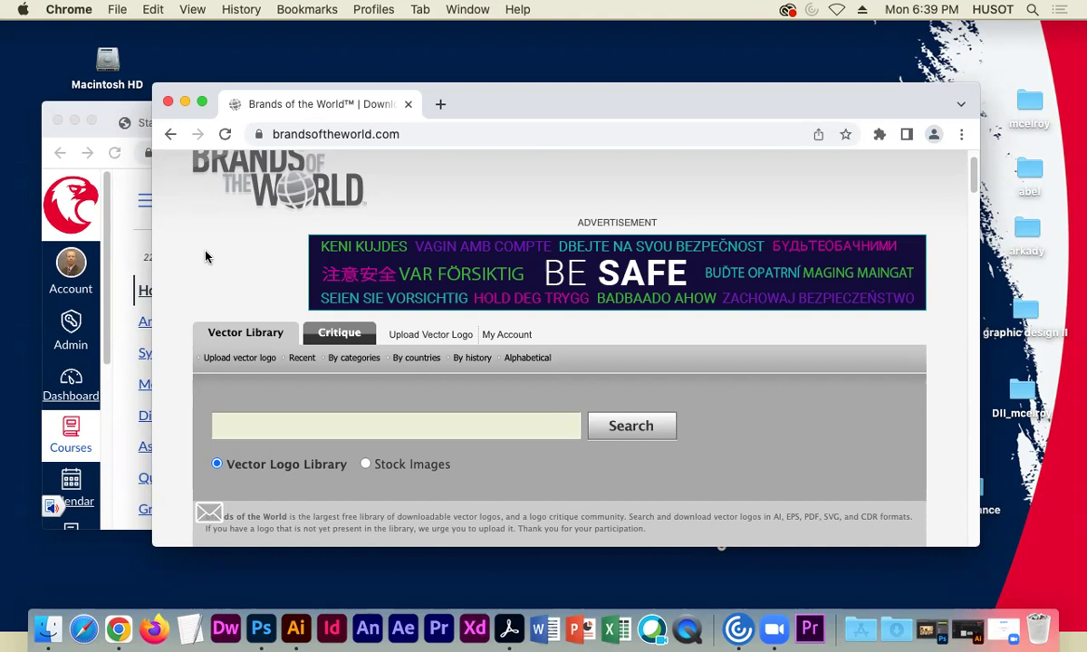
Search the vector logo library for "new balance" and open the red stacked New Balance logo's page, new-balance-3
{"action": "left_click", "coordinate": [280, 423]}
{"action": "type", "text": "new balance"}
{"action": "key", "text": "Return"}
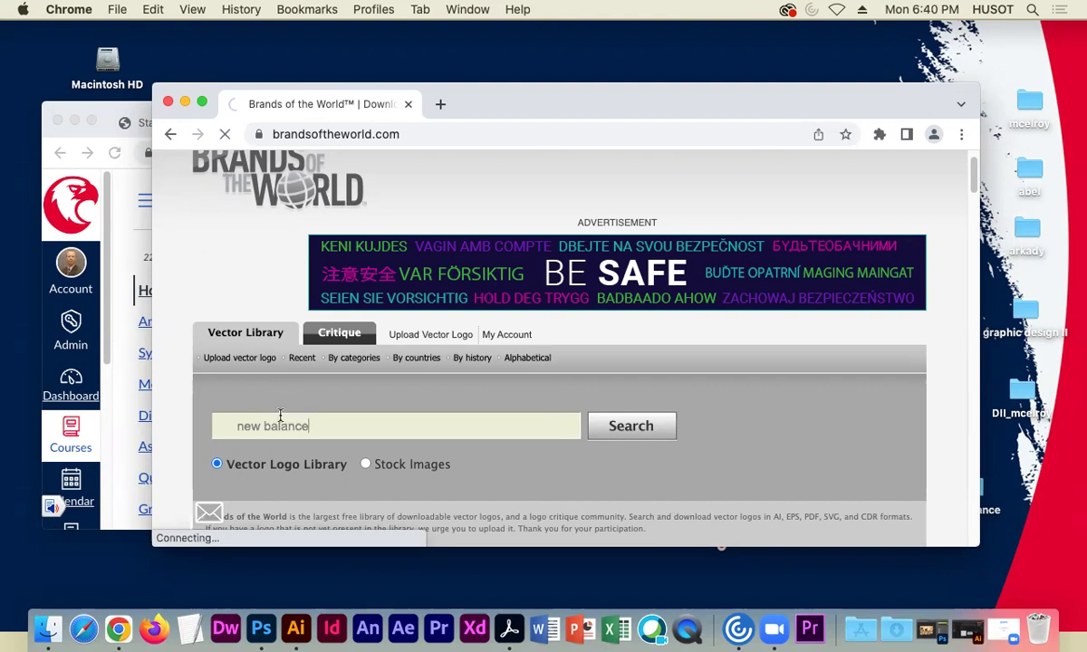
{"action": "scroll", "coordinate": [237, 408], "scroll_direction": "down", "scroll_amount": 10}
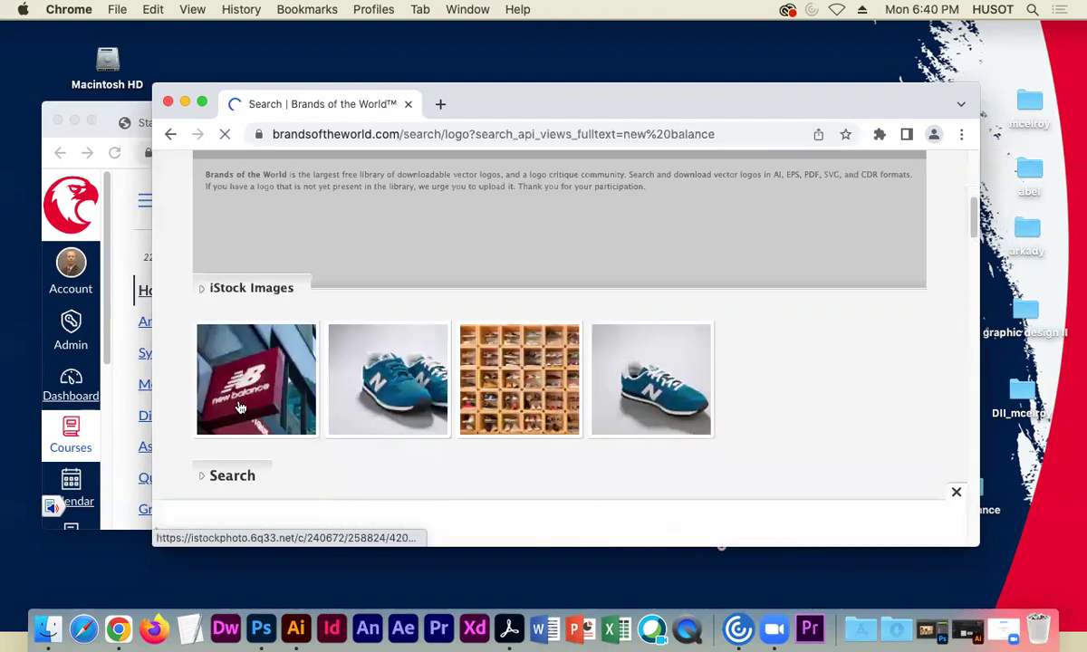
{"action": "scroll", "coordinate": [241, 402], "scroll_direction": "down", "scroll_amount": 2}
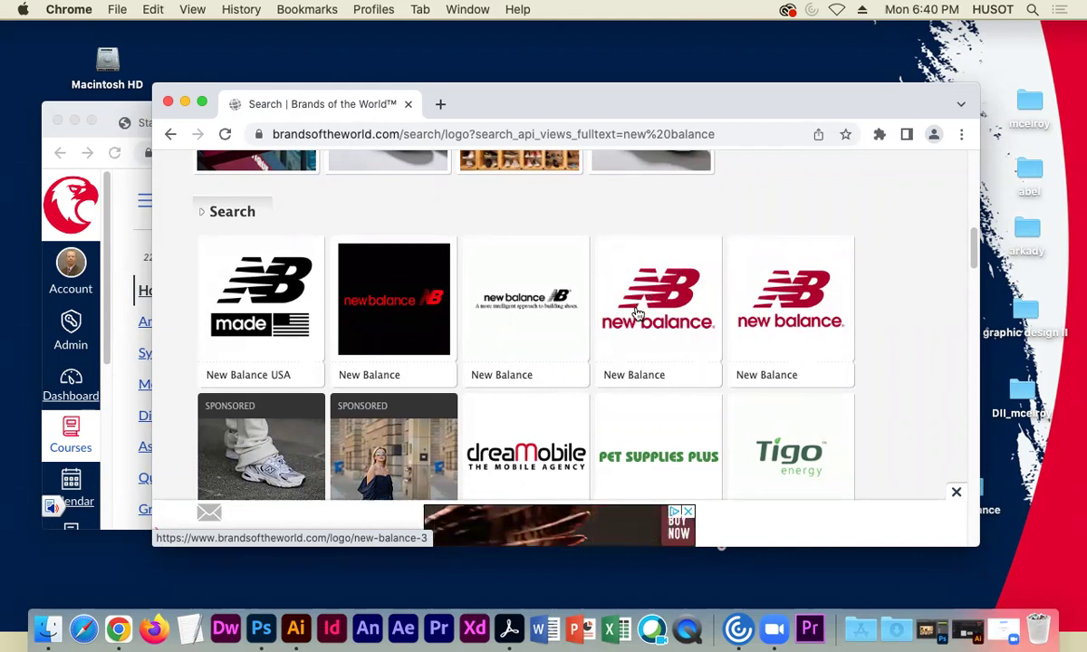
{"action": "left_click", "coordinate": [600, 286]}
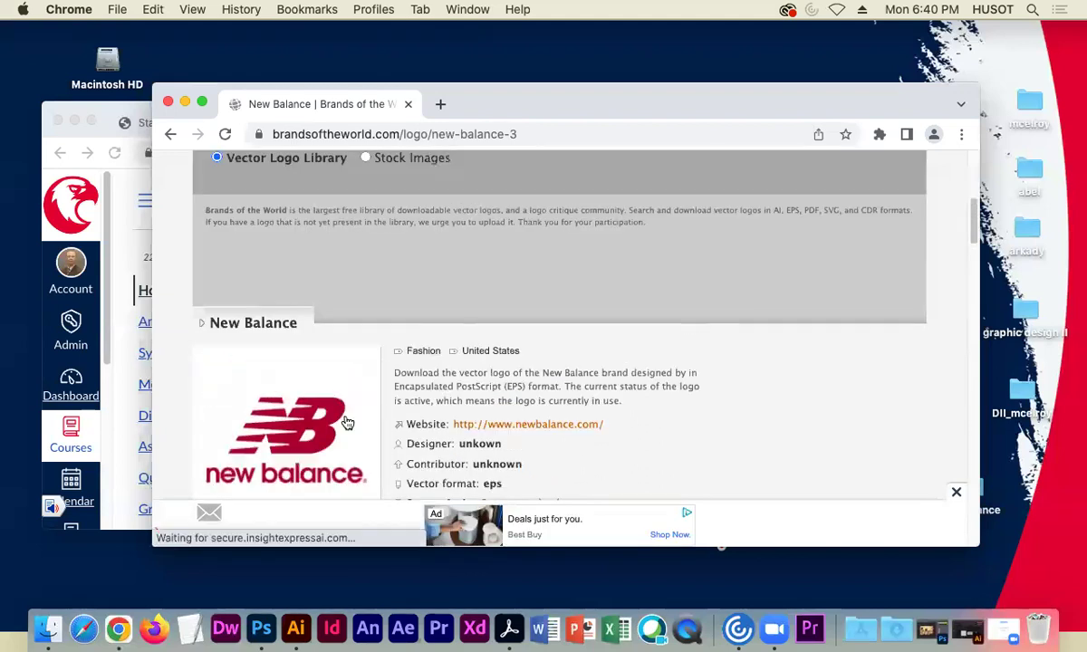
Accept the artwork terms, download newbalance.eps, place the file on the desktop, and close the logo site's window
{"action": "scroll", "coordinate": [560, 381], "scroll_direction": "down", "scroll_amount": 5}
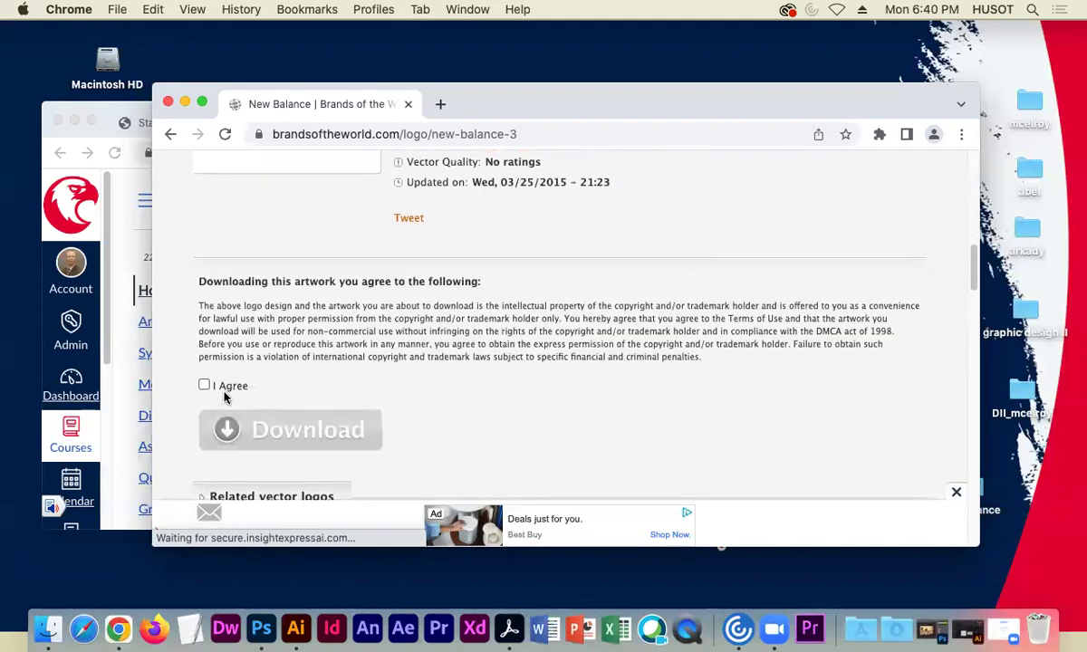
{"action": "left_click", "coordinate": [204, 388]}
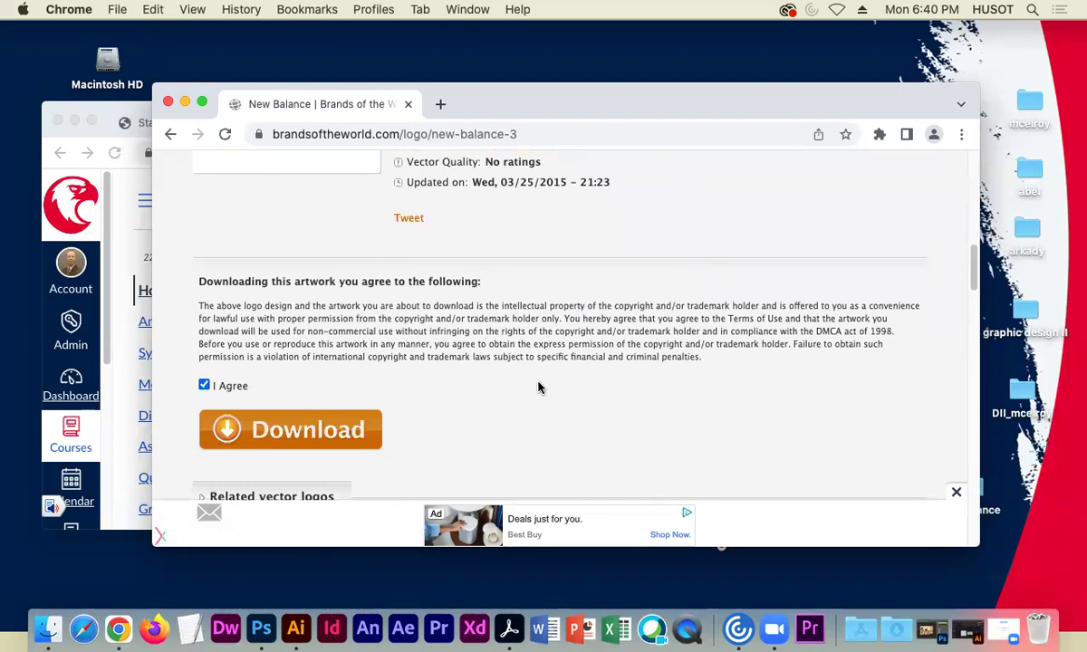
{"action": "left_click", "coordinate": [330, 431]}
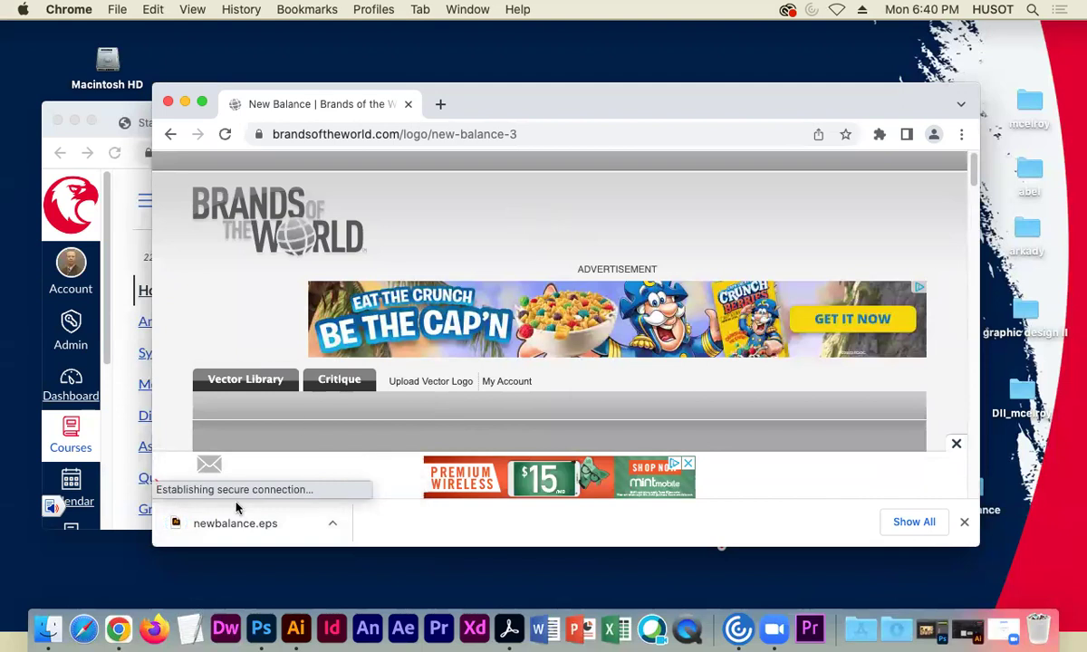
{"action": "left_click_drag", "start_coordinate": [298, 549], "coordinate": [415, 579]}
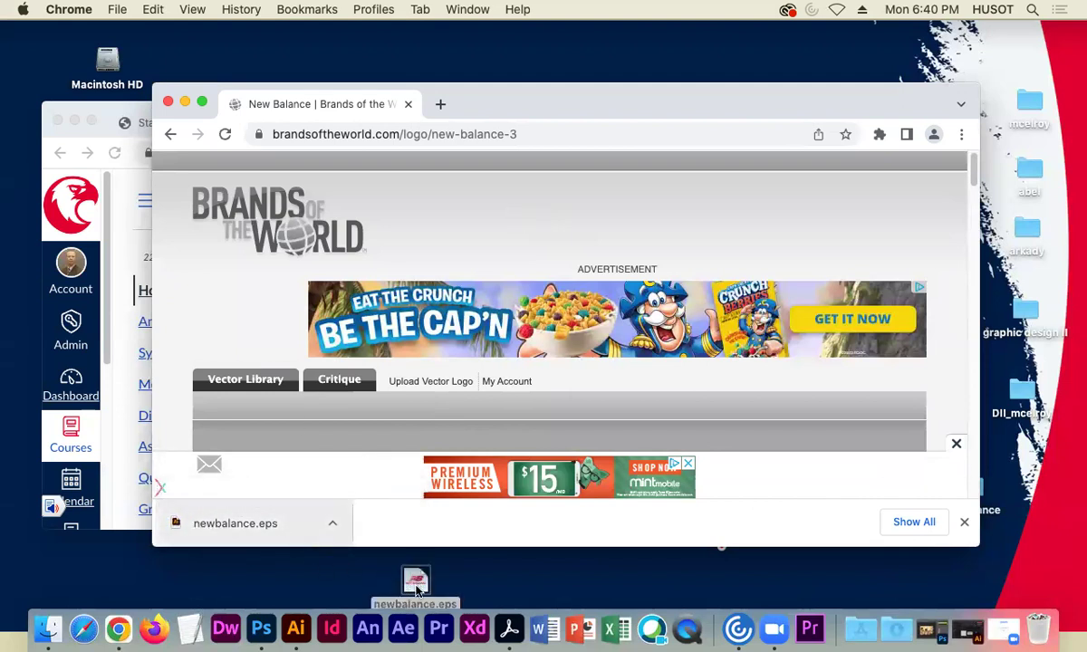
{"action": "left_click", "coordinate": [168, 102]}
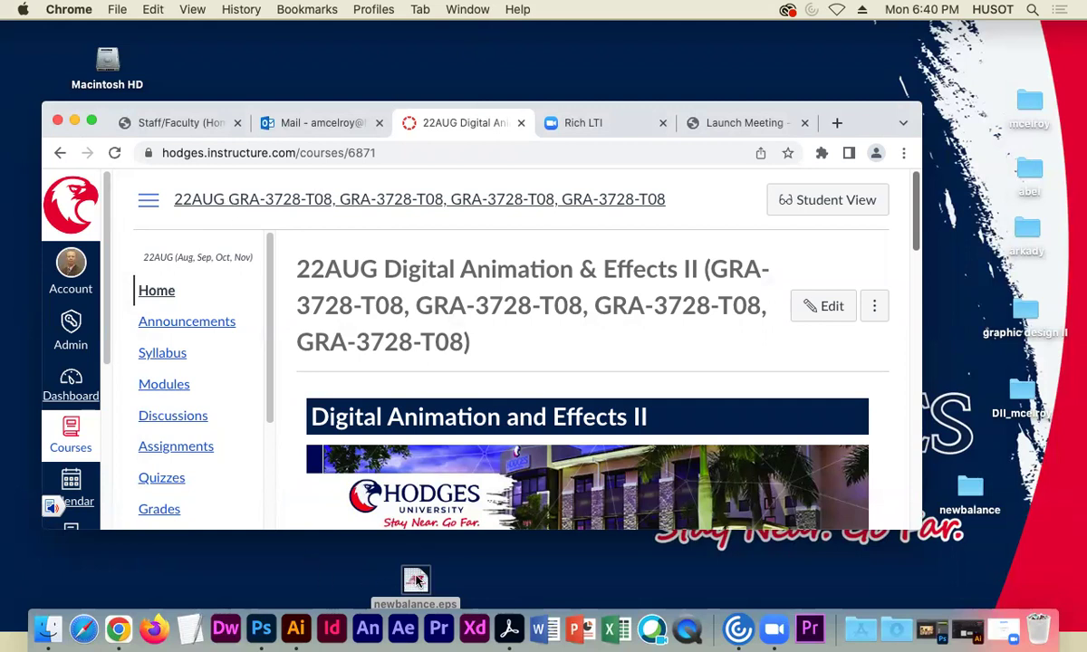
Open newbalance.eps from the desktop in Illustrator and check the full logo as a selectable object
{"action": "left_click_drag", "start_coordinate": [415, 580], "coordinate": [308, 624]}
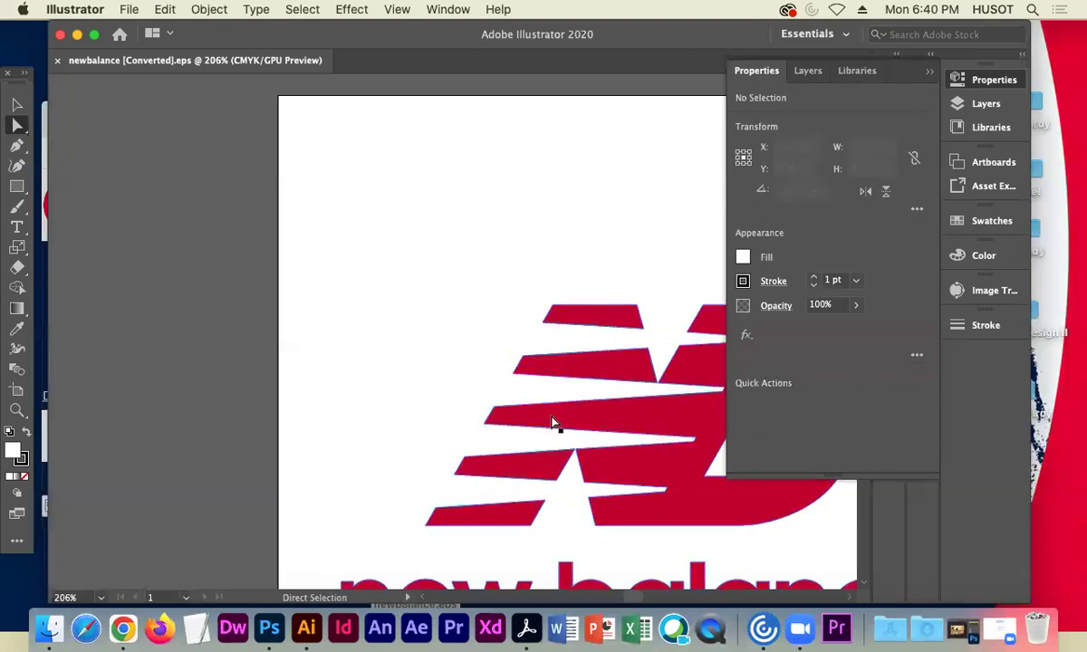
{"action": "left_click", "coordinate": [485, 415]}
{"action": "left_click", "coordinate": [17, 104]}
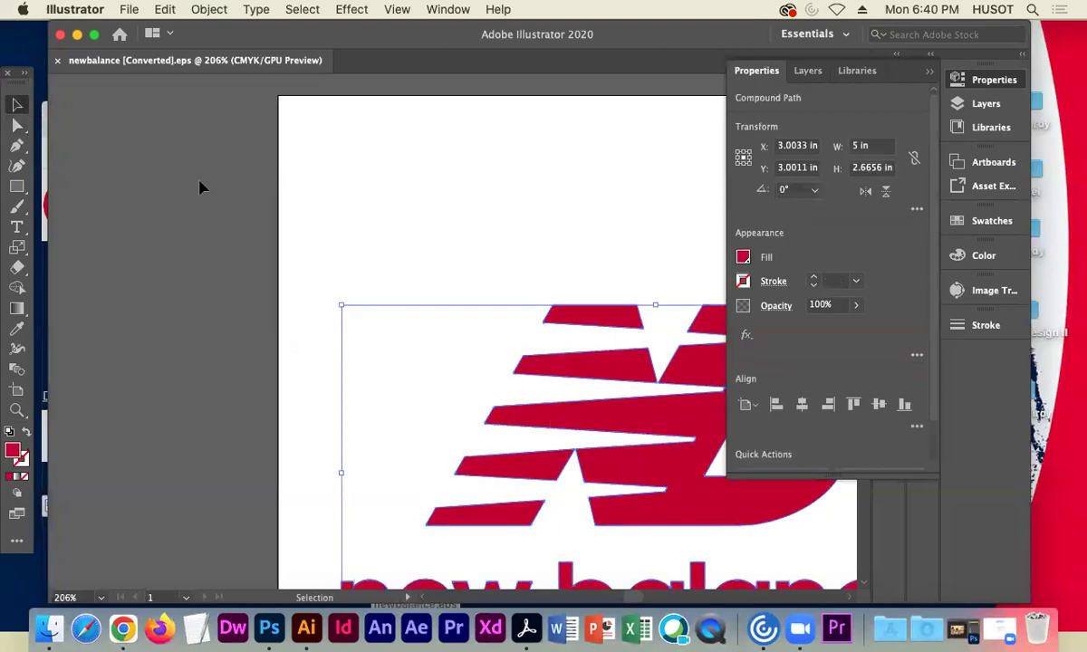
{"action": "key", "text": "super+minus"}
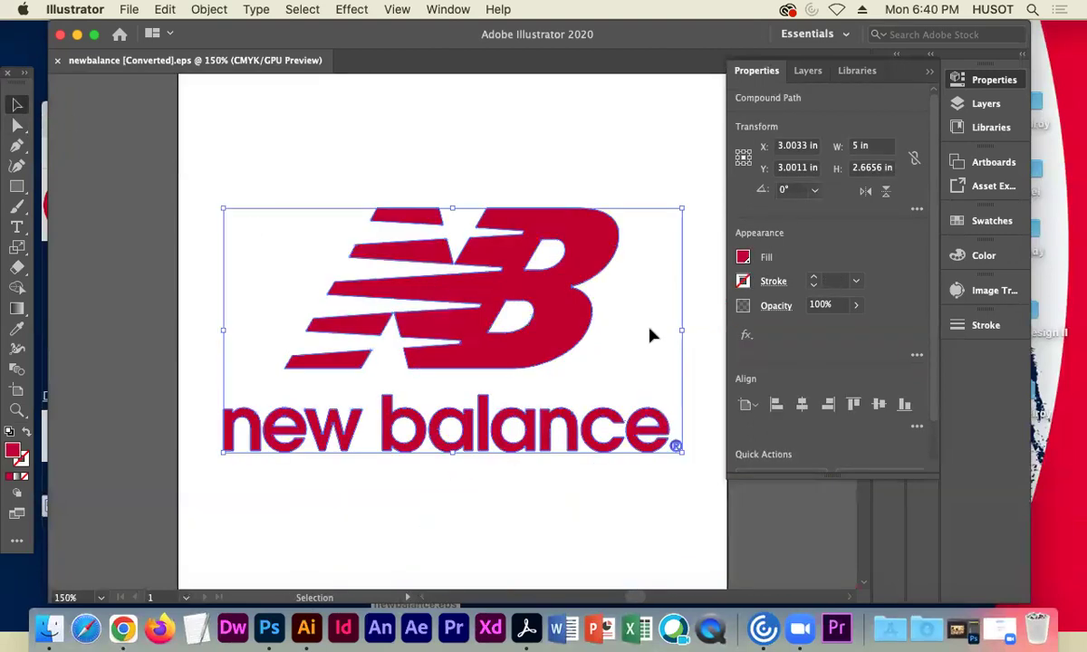
{"action": "left_click", "coordinate": [347, 162]}
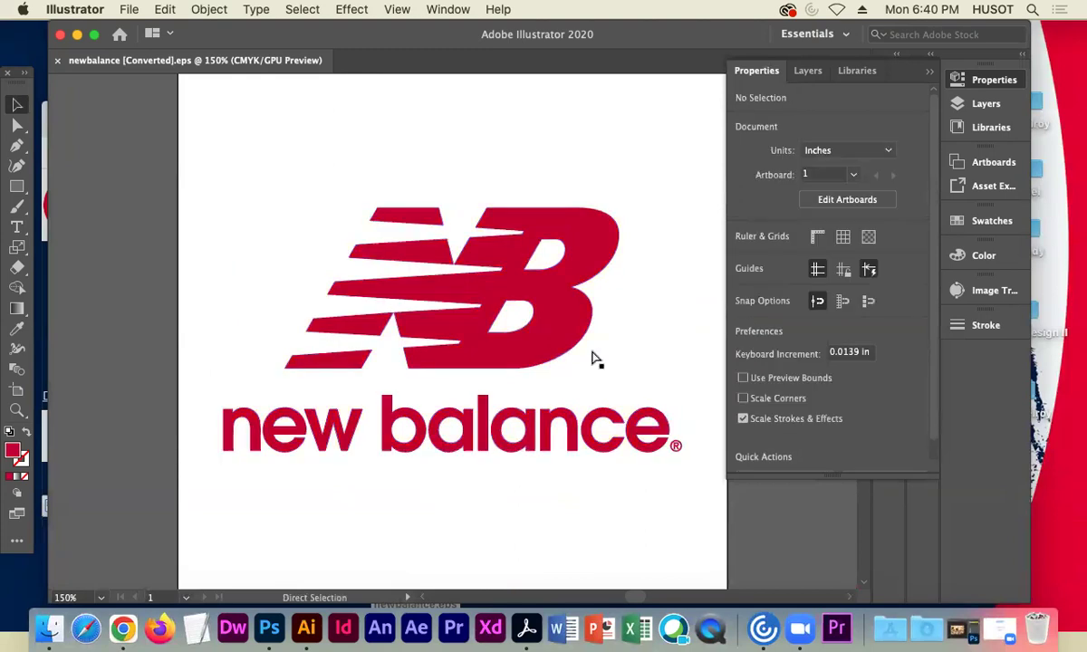
Examine the anchor points and edge sharpness of the NB mark's lower stripes up close with the Direct Selection tool
{"action": "key", "text": "super+equal"}
{"action": "key", "text": "super+equal"}
{"action": "key", "text": "super+equal"}
{"action": "key", "text": "super+equal"}
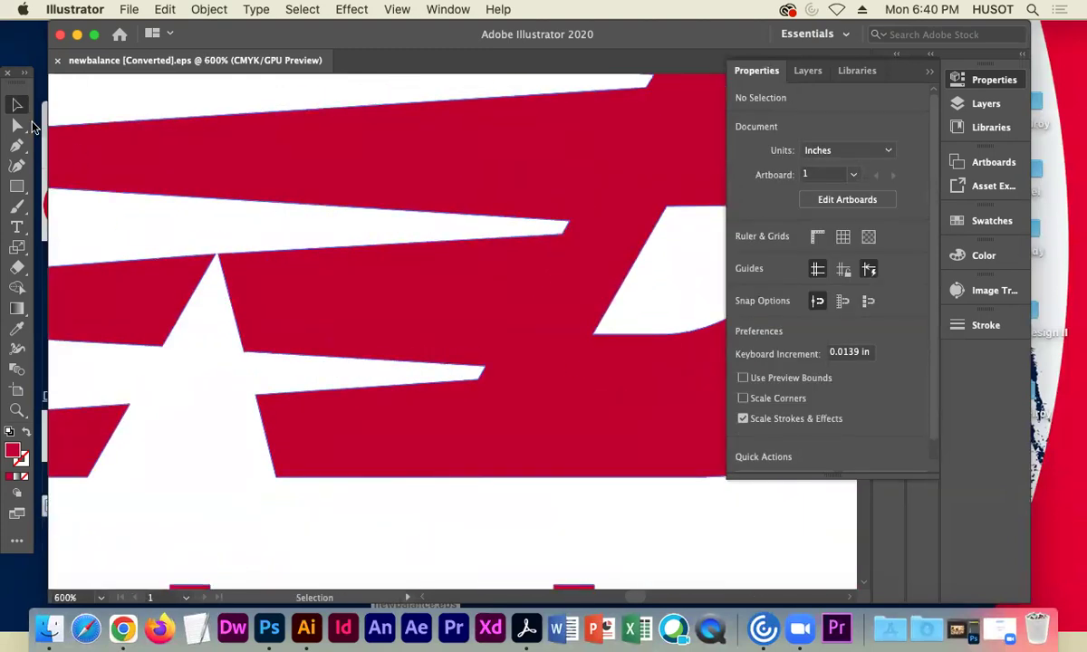
{"action": "left_click", "coordinate": [25, 126]}
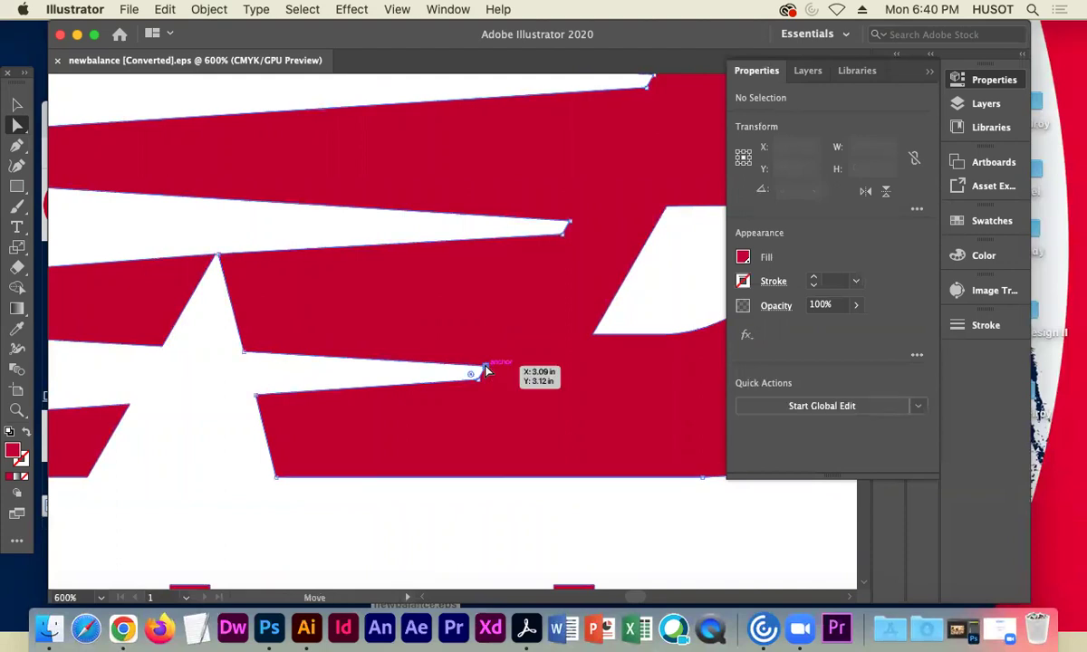
{"action": "left_click", "coordinate": [486, 369]}
{"action": "left_click", "coordinate": [440, 509]}
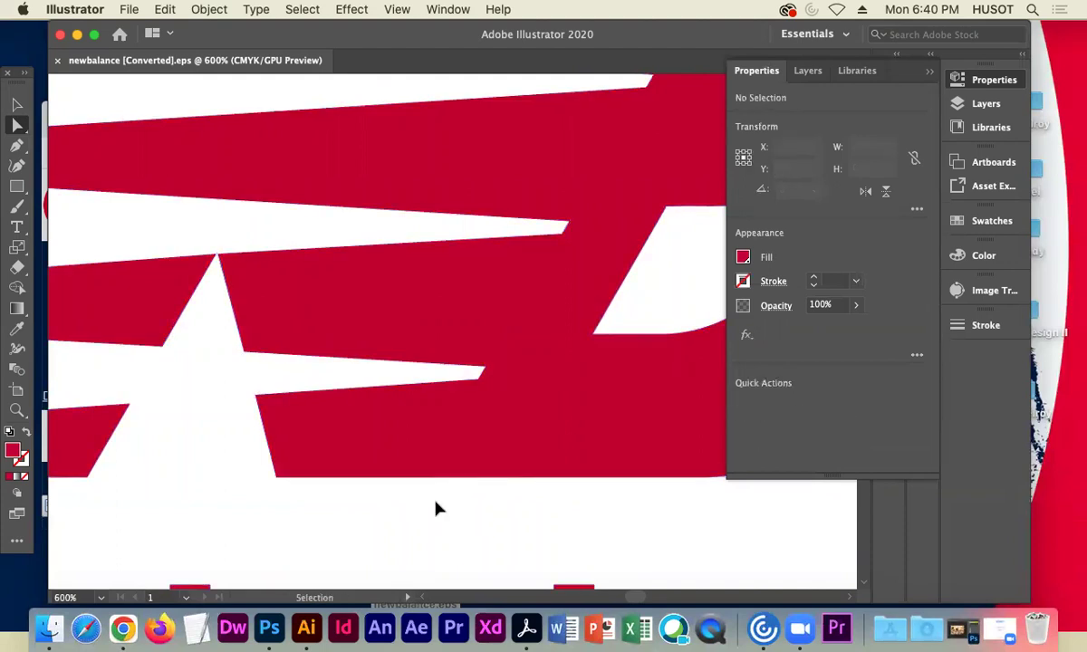
{"action": "key", "text": "super+minus"}
{"action": "key", "text": "super+minus"}
{"action": "key", "text": "super+minus"}
{"action": "key", "text": "super+minus"}
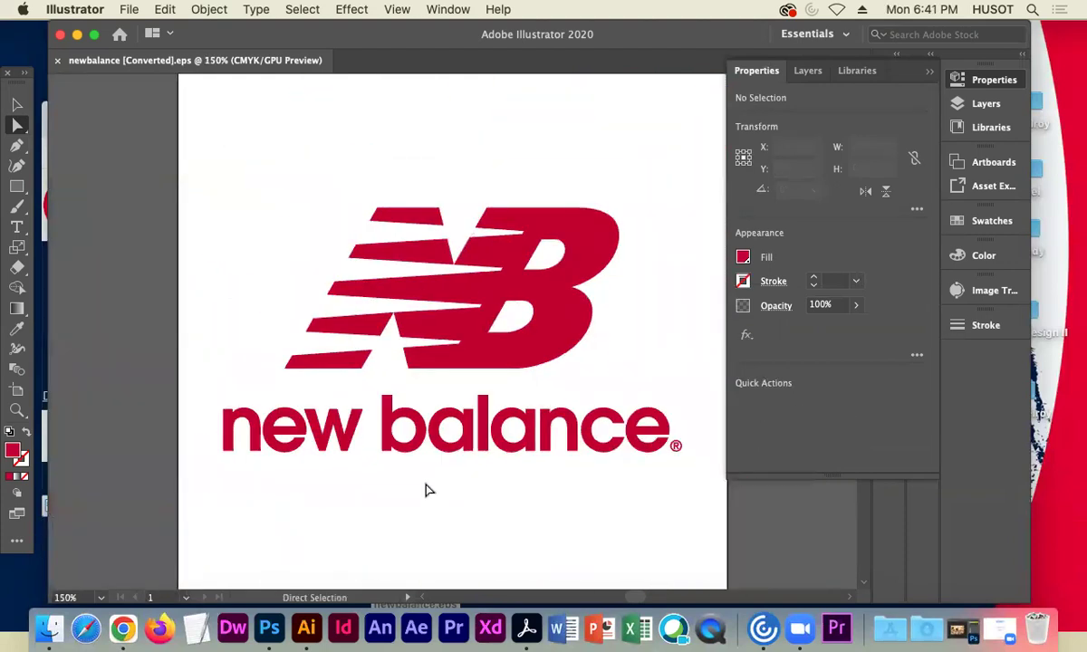
Select the entire New Balance logo and change its fill to white
{"action": "left_click", "coordinate": [17, 104]}
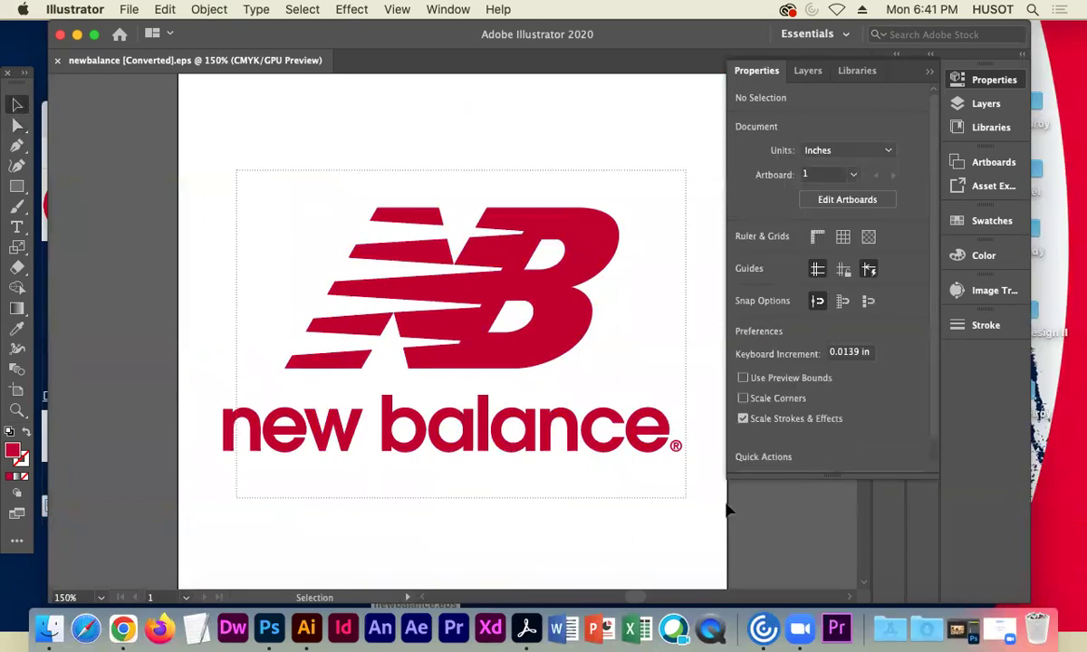
{"action": "key", "text": "super+a"}
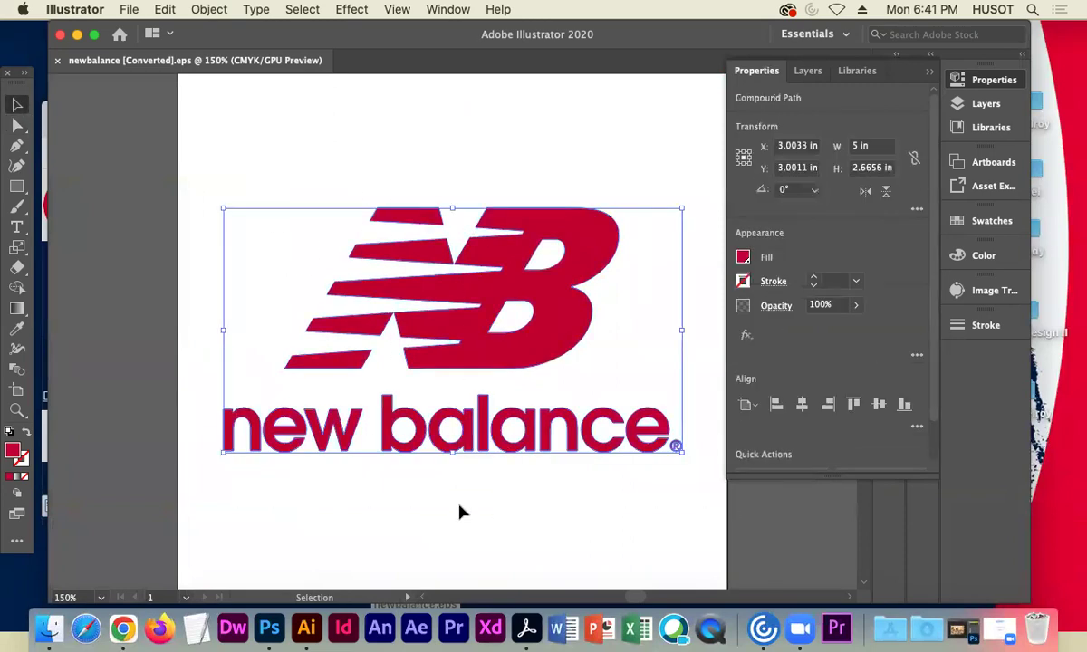
{"action": "left_click", "coordinate": [743, 257]}
{"action": "left_click", "coordinate": [581, 316]}
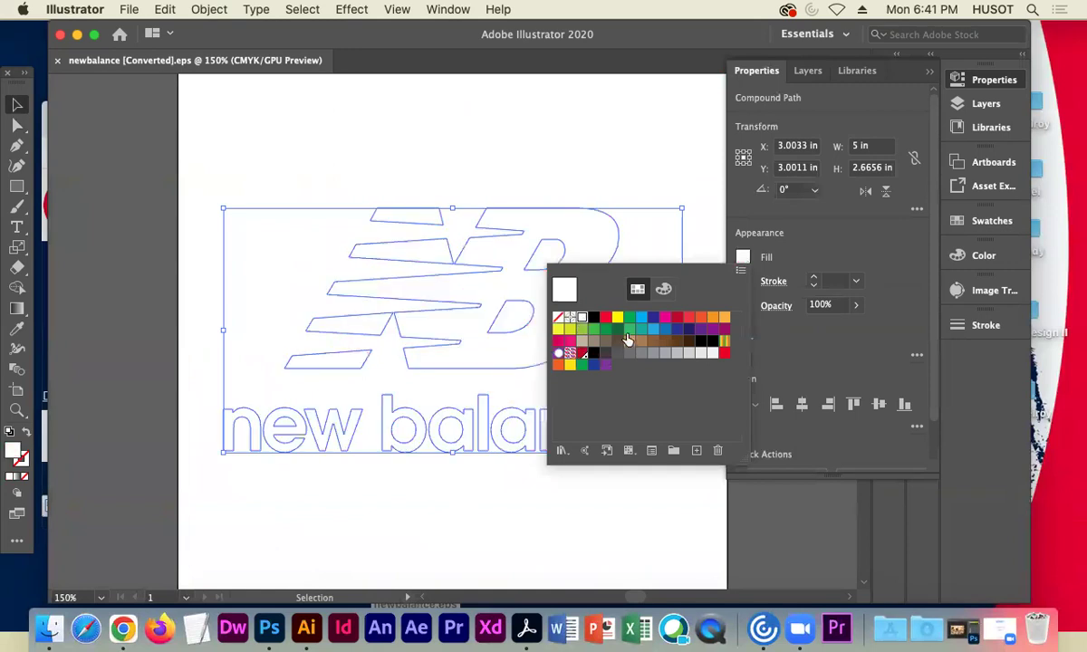
{"action": "left_click", "coordinate": [148, 185]}
{"action": "left_click", "coordinate": [150, 222]}
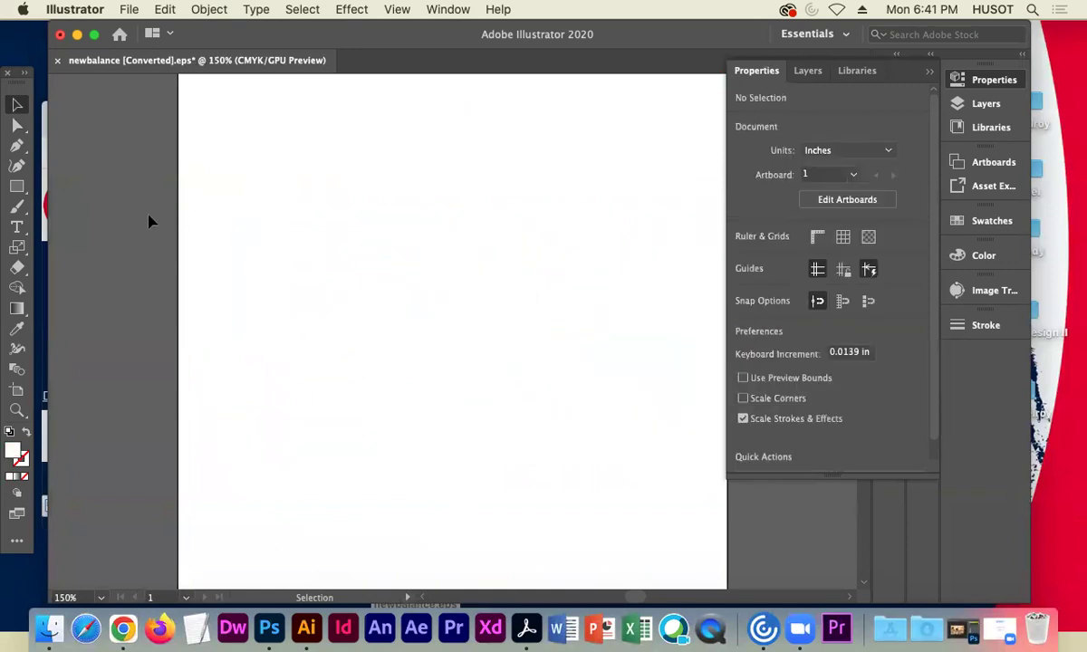
Save the logo as newbalance [Converted].ai in the desktop's newbalance folder, in Adobe Illustrator format with version Illustrator 2020
{"action": "left_click", "coordinate": [129, 10]}
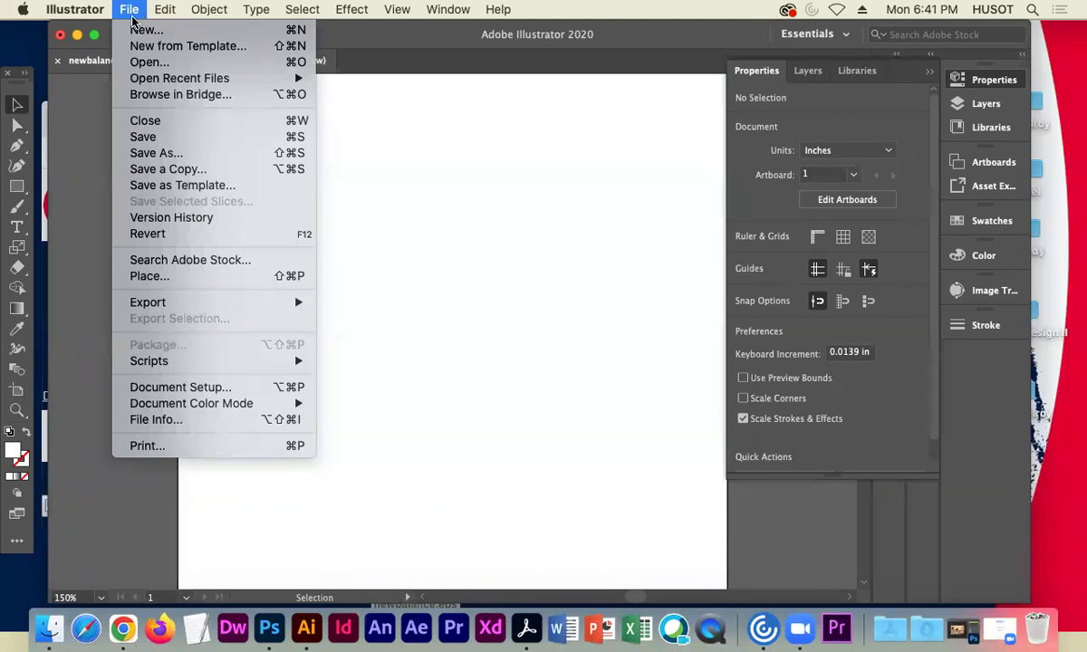
{"action": "left_click", "coordinate": [168, 160]}
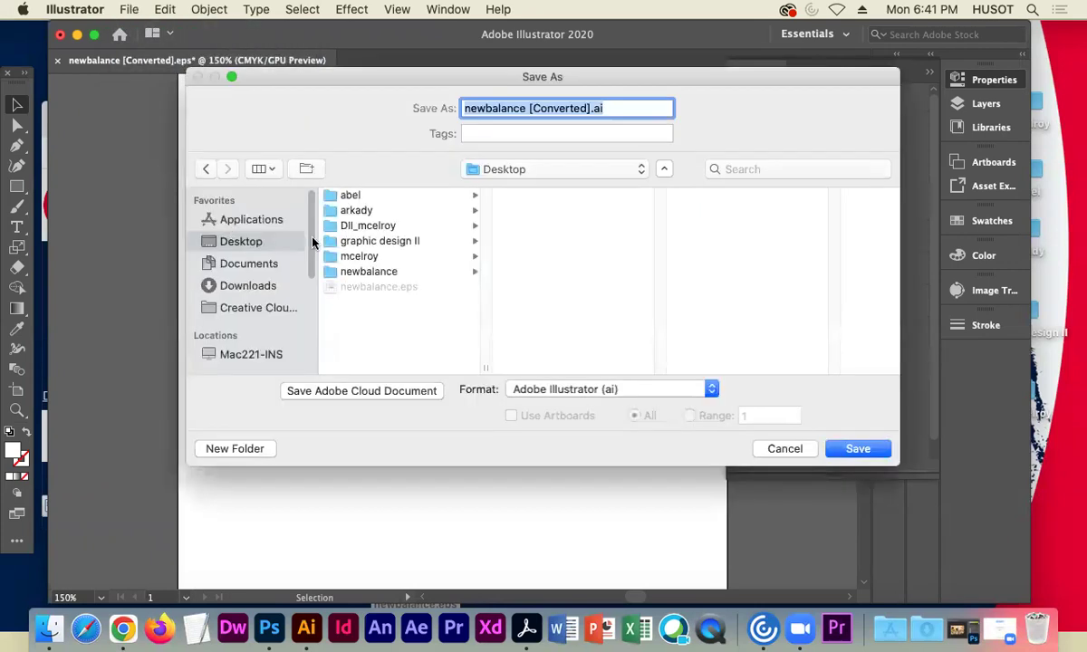
{"action": "left_click", "coordinate": [590, 108]}
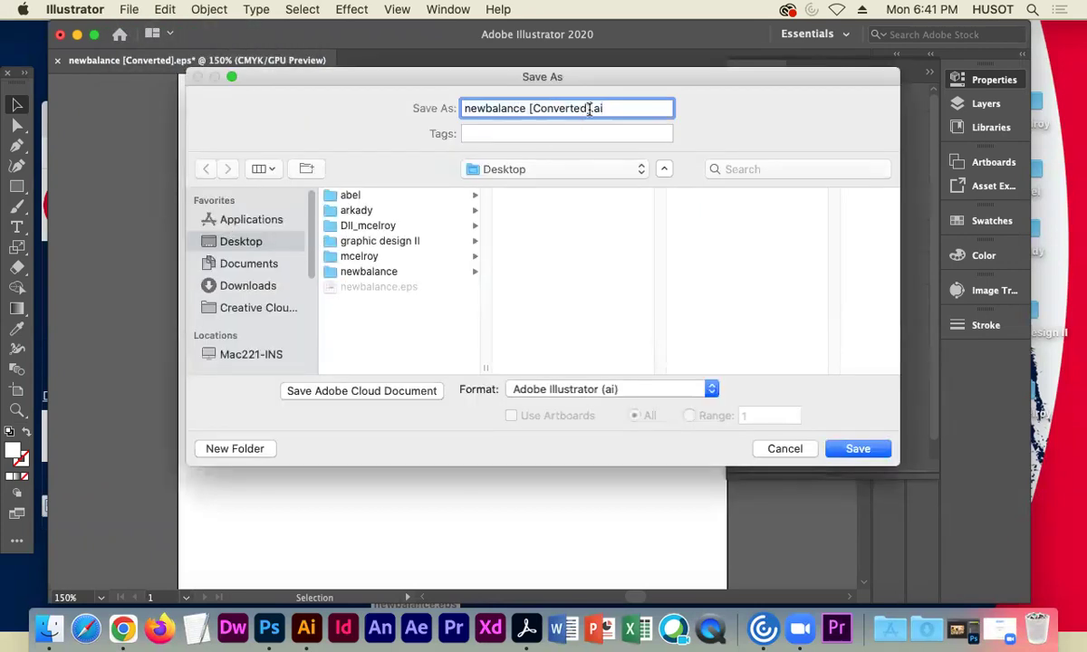
{"action": "left_click", "coordinate": [359, 273]}
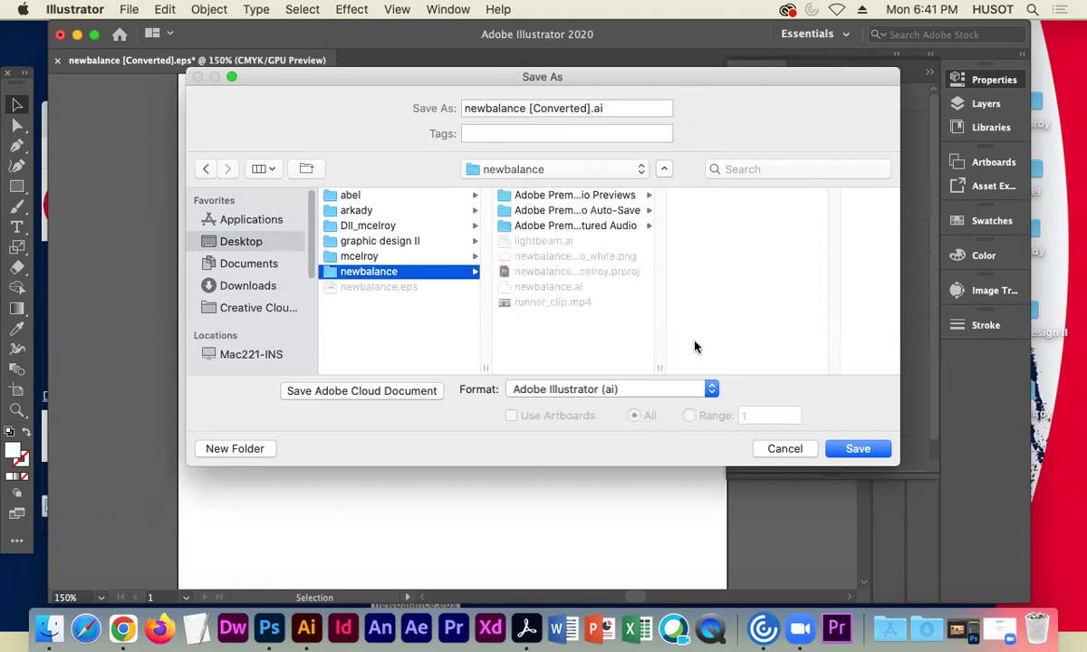
{"action": "left_click", "coordinate": [871, 456]}
{"action": "left_click", "coordinate": [739, 559]}
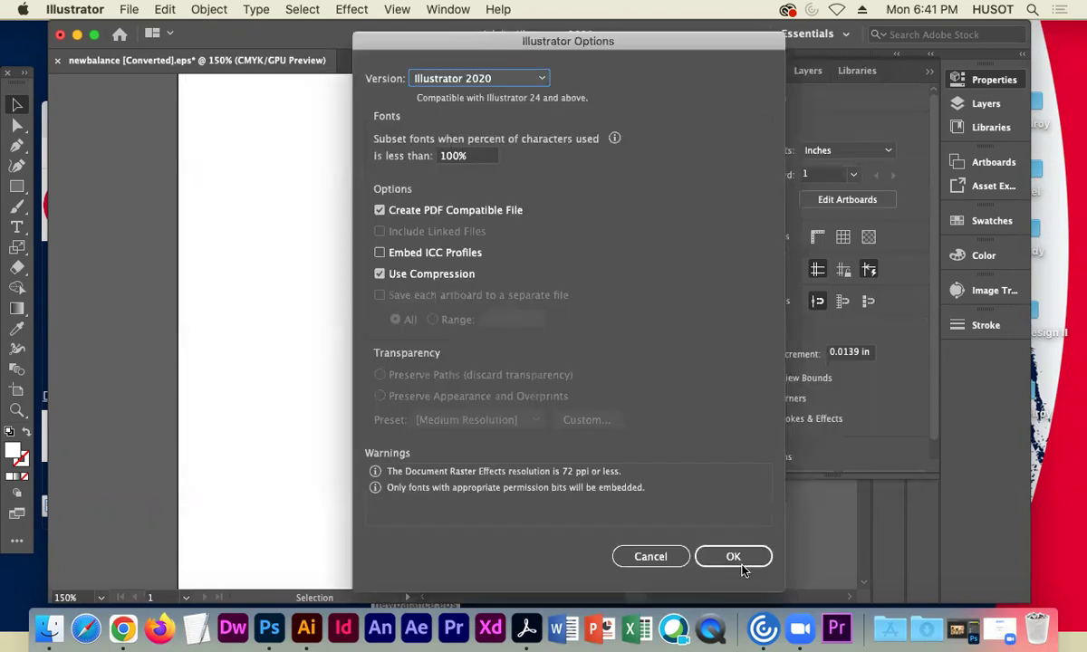
Minimise Illustrator, check the logo files in the desktop's newbalance folder, and preview newbalance_logo_white.png
{"action": "left_click", "coordinate": [77, 35]}
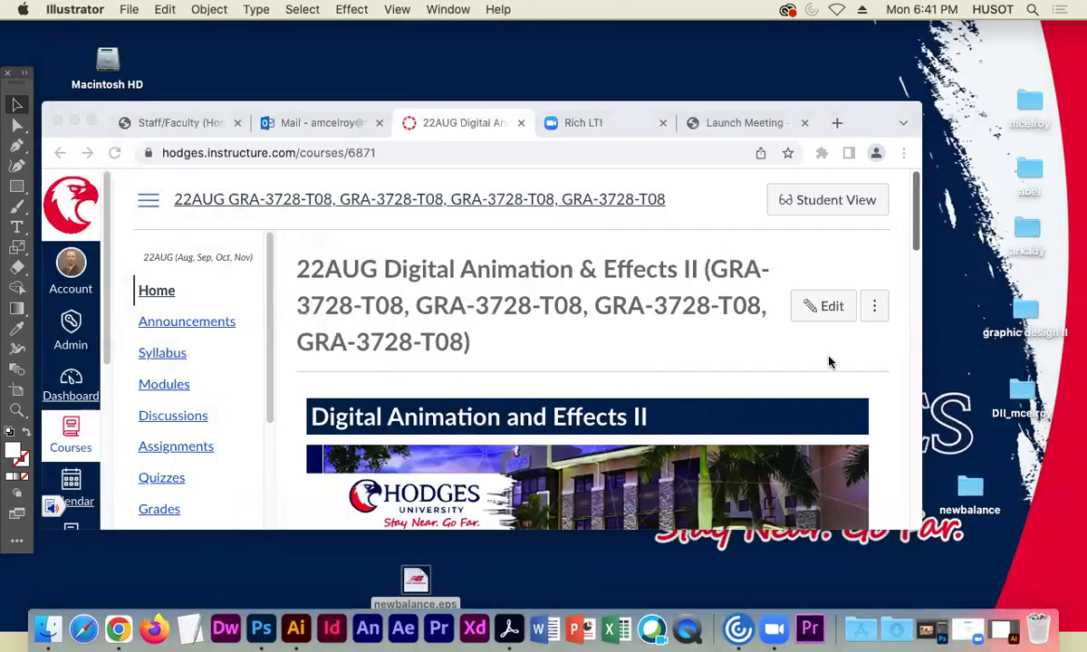
{"action": "double_click", "coordinate": [967, 491]}
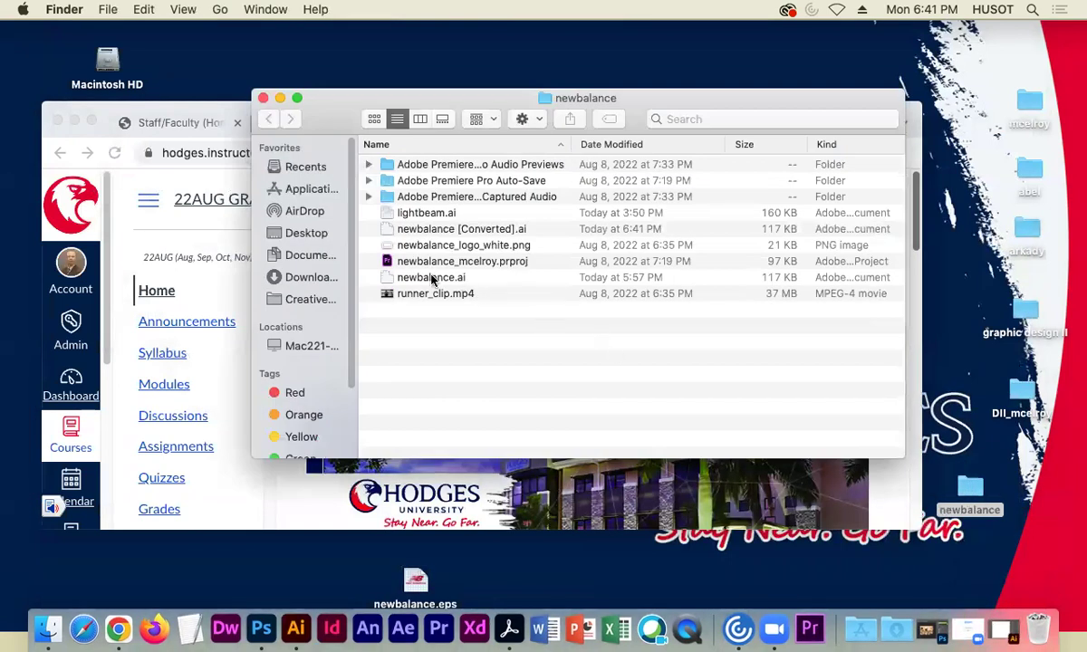
{"action": "left_click", "coordinate": [432, 277]}
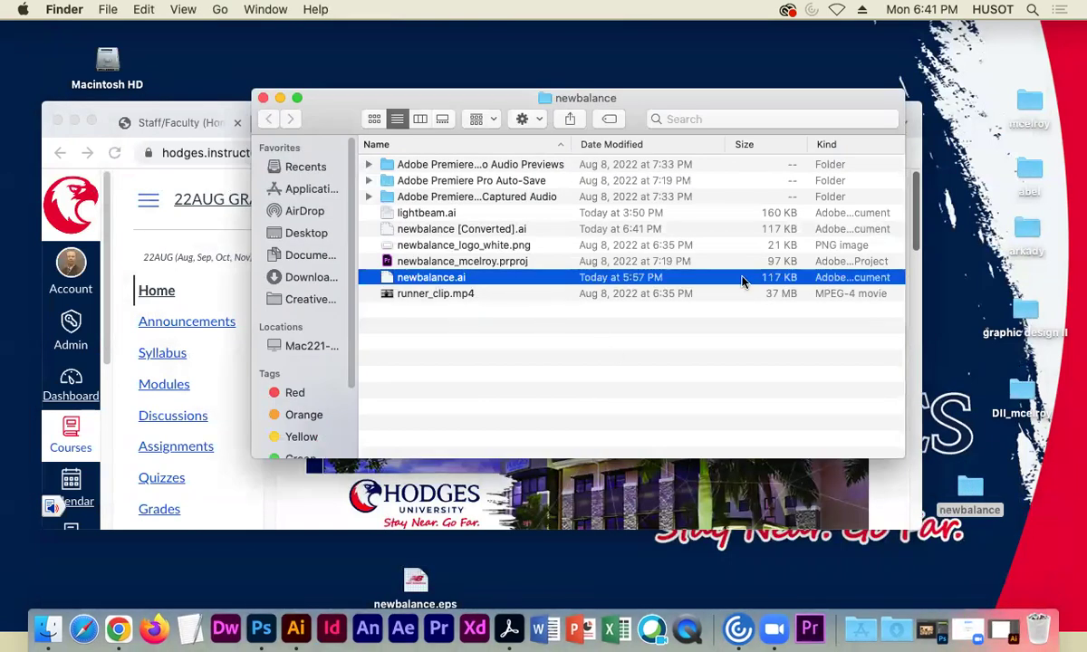
{"action": "left_click", "coordinate": [486, 230]}
{"action": "left_click", "coordinate": [504, 246]}
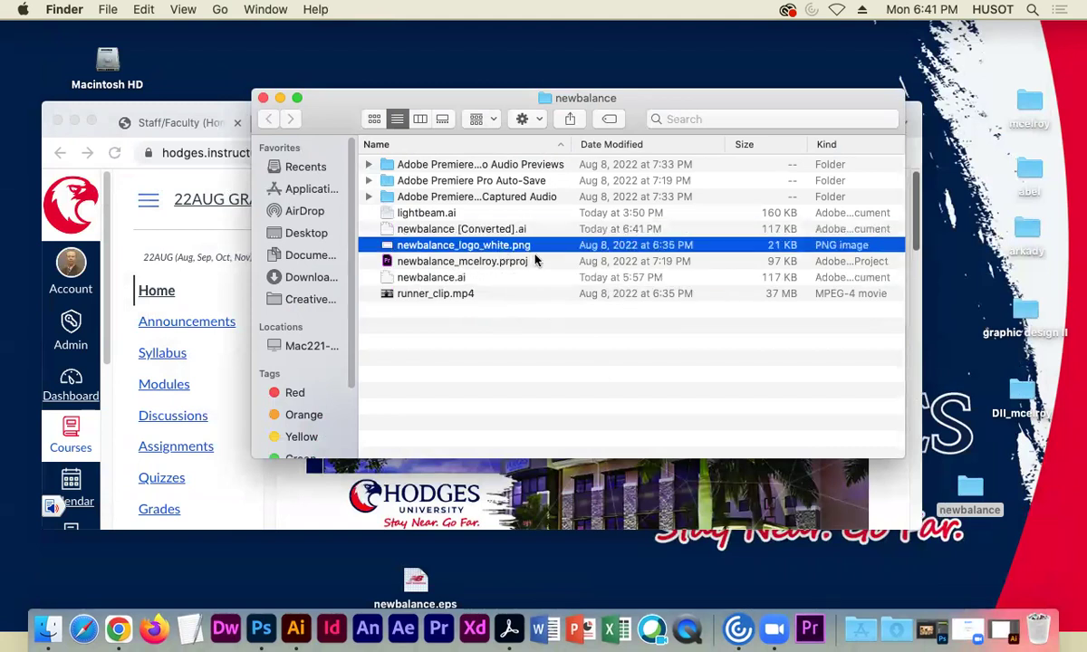
{"action": "key", "text": "space"}
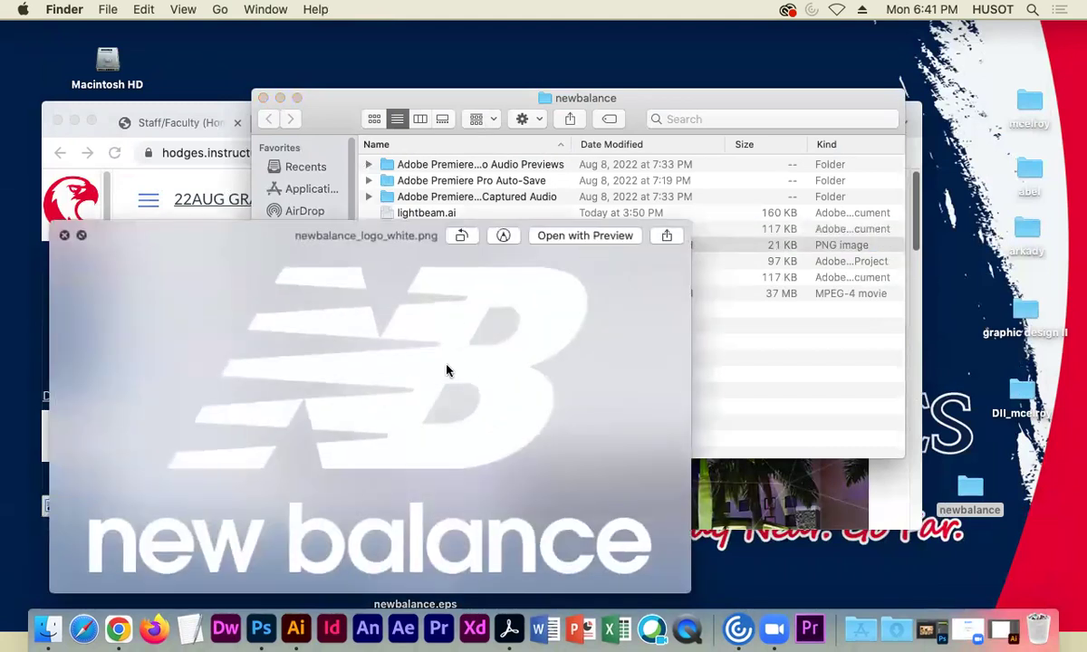
{"action": "left_click", "coordinate": [64, 235]}
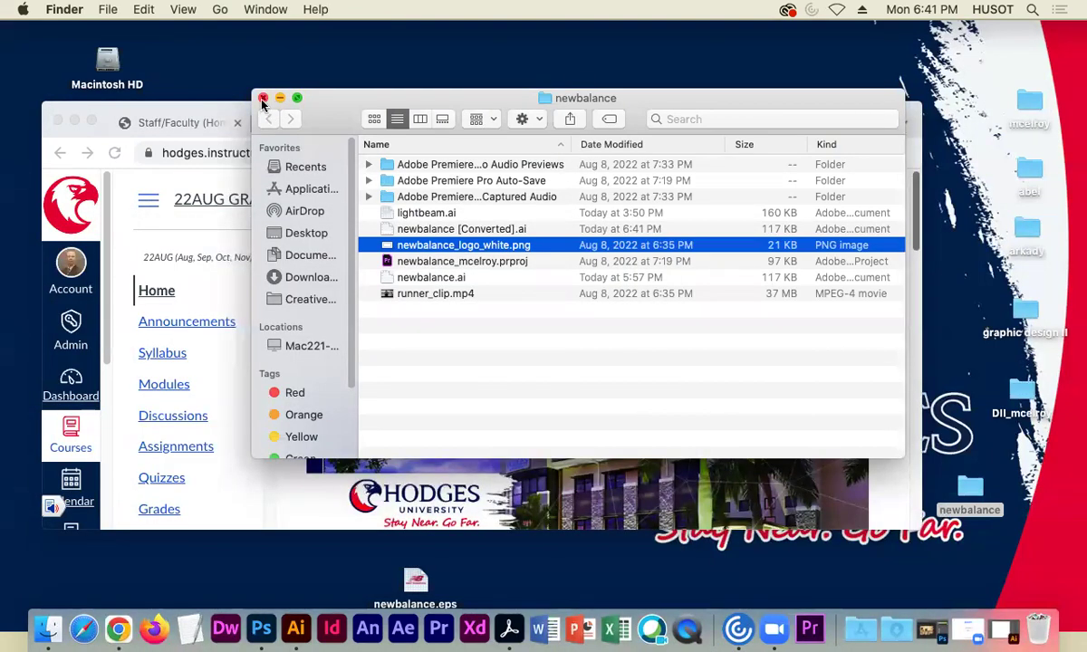
{"action": "left_click", "coordinate": [262, 98]}
Reposition and resize the browser window, and move newbalance.eps from the desktop into the newbalance folder
{"action": "left_click_drag", "start_coordinate": [864, 122], "coordinate": [860, 66]}
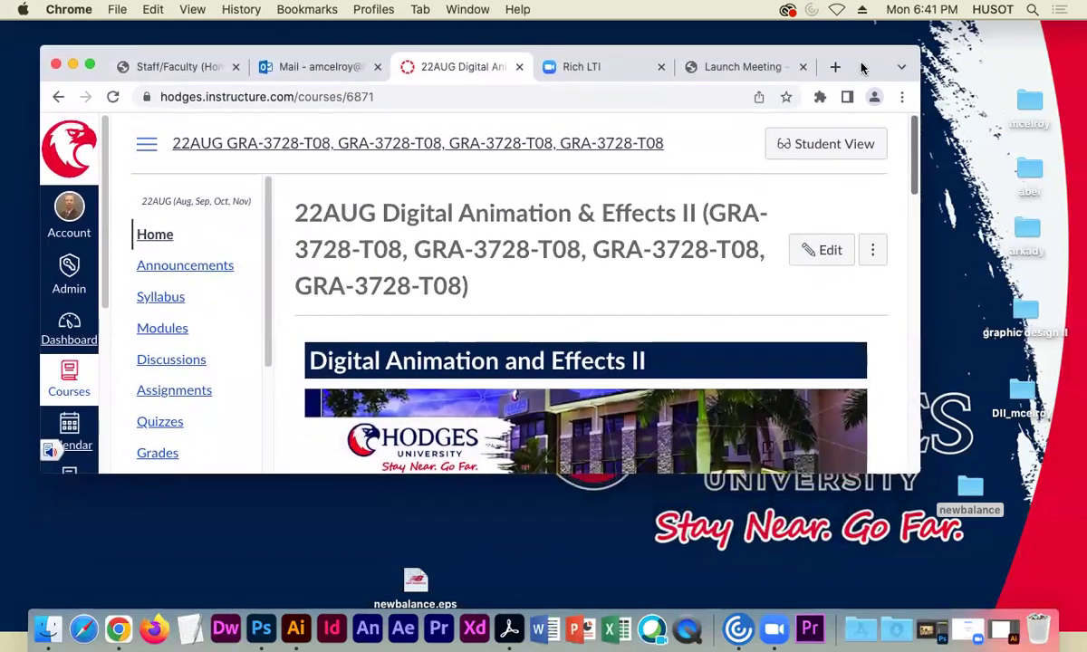
{"action": "left_click_drag", "start_coordinate": [921, 465], "coordinate": [909, 523]}
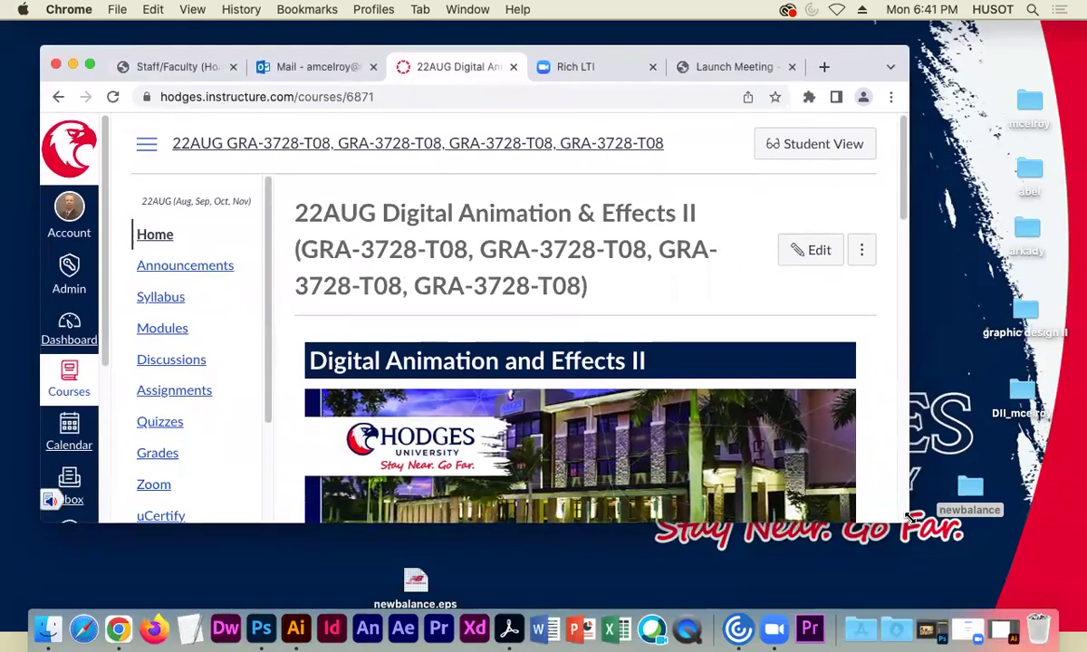
{"action": "left_click_drag", "start_coordinate": [442, 591], "coordinate": [969, 494]}
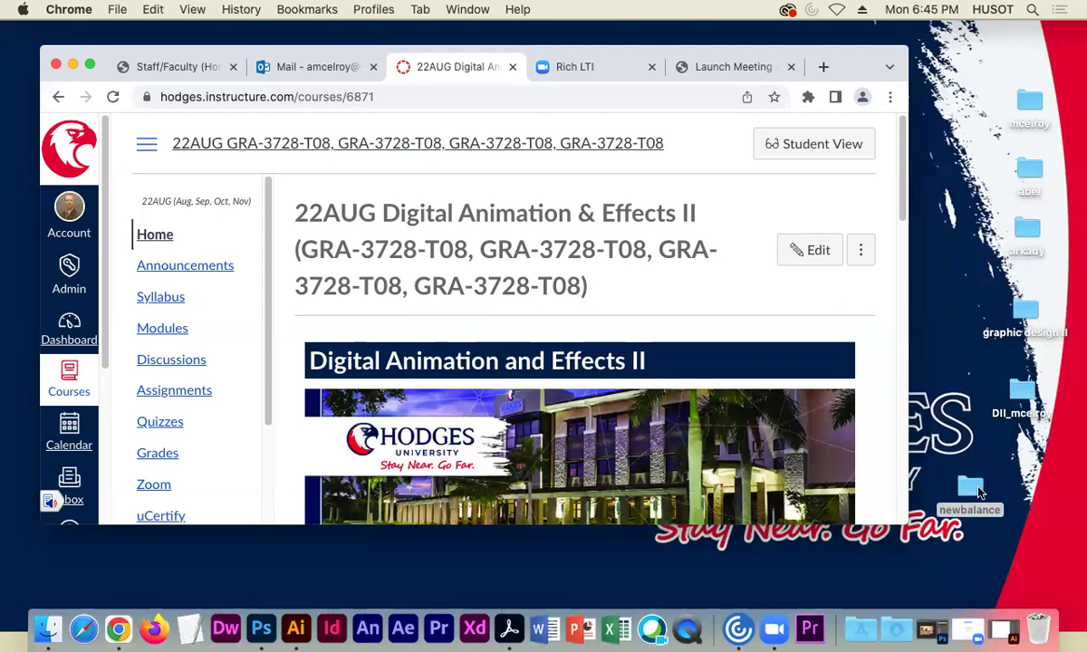
Open the newbalance folder on the desktop, review the project files inside, and close its window
{"action": "left_click", "coordinate": [968, 489]}
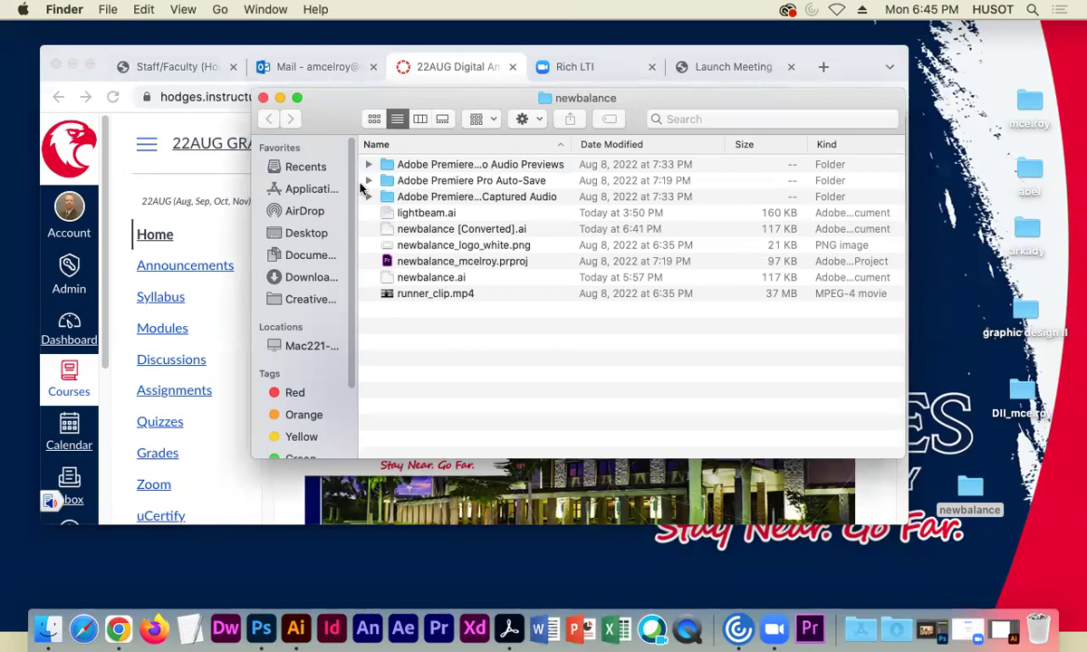
{"action": "left_click_drag", "start_coordinate": [310, 109], "coordinate": [350, 122]}
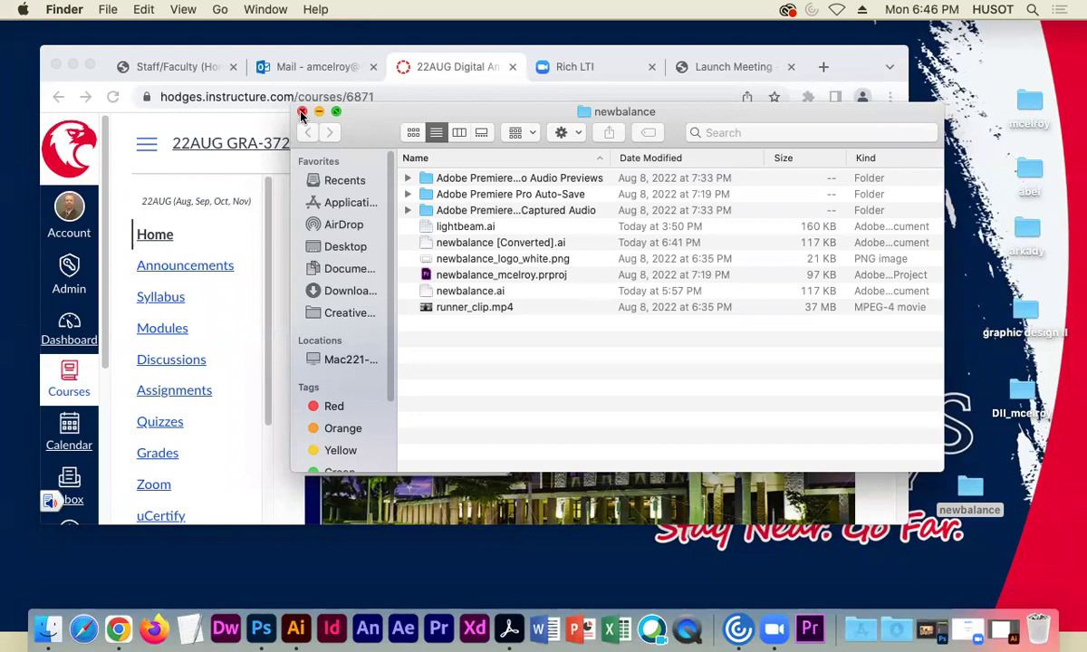
{"action": "left_click", "coordinate": [302, 111]}
Switch to After Effects, start a new project, and shrink and reposition its window so the desktop folders stay reachable
{"action": "left_click", "coordinate": [403, 632]}
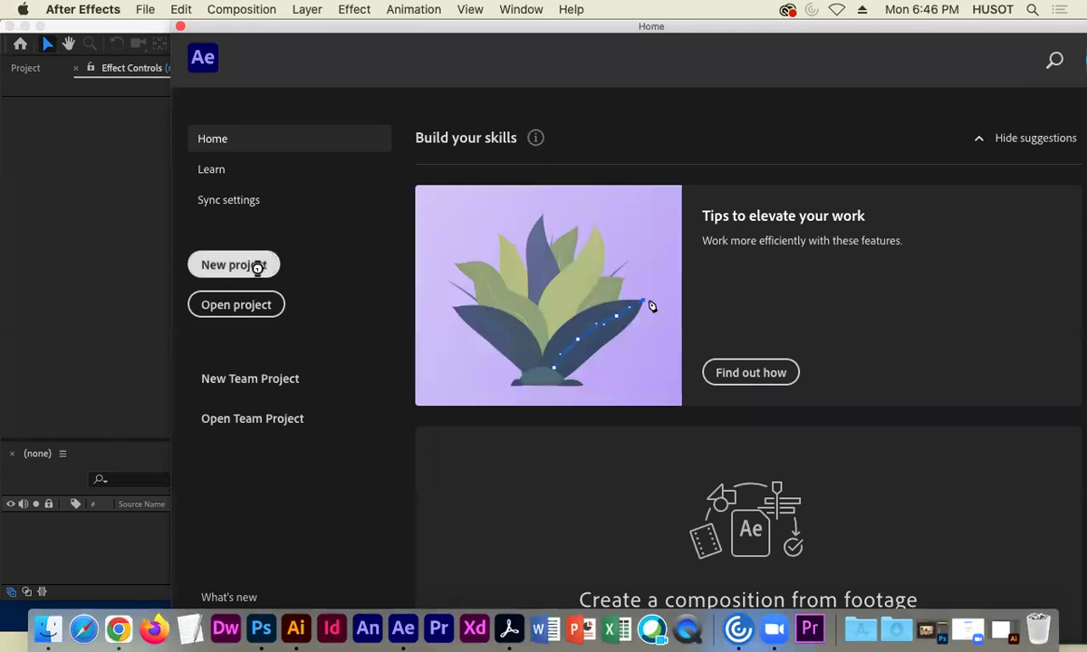
{"action": "left_click", "coordinate": [258, 268]}
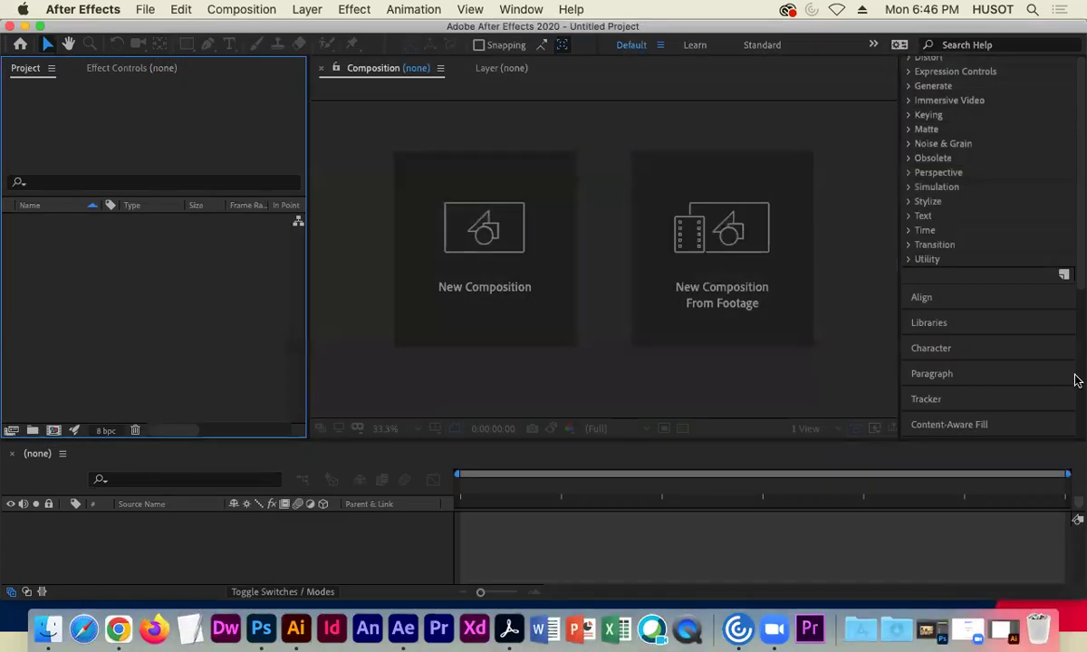
{"action": "left_click_drag", "start_coordinate": [1082, 357], "coordinate": [854, 362]}
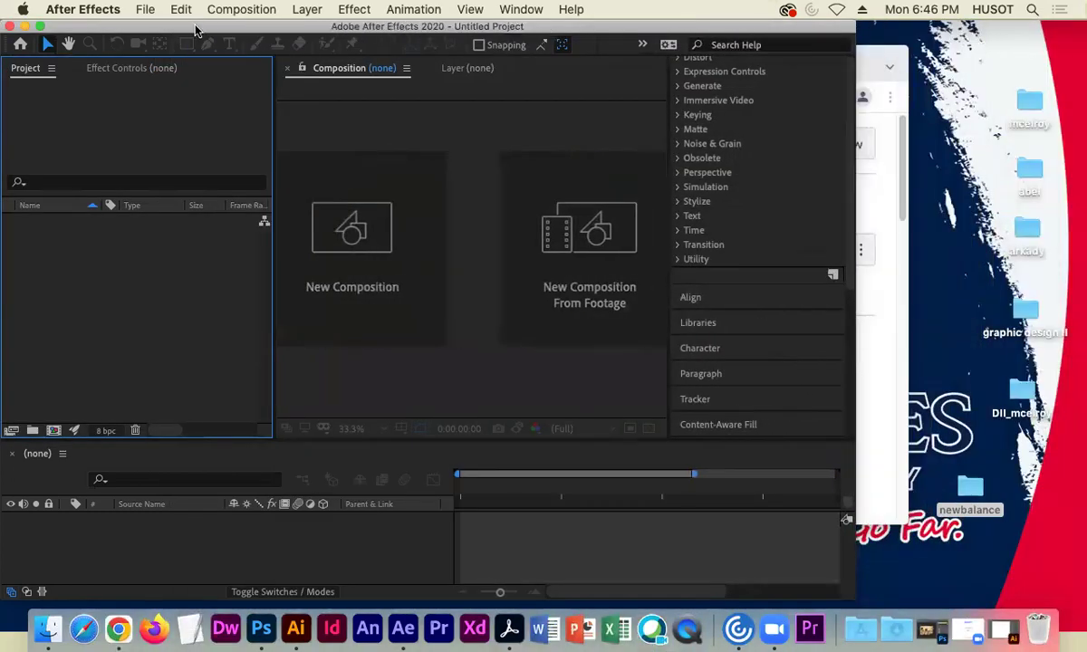
{"action": "left_click_drag", "start_coordinate": [195, 30], "coordinate": [220, 30]}
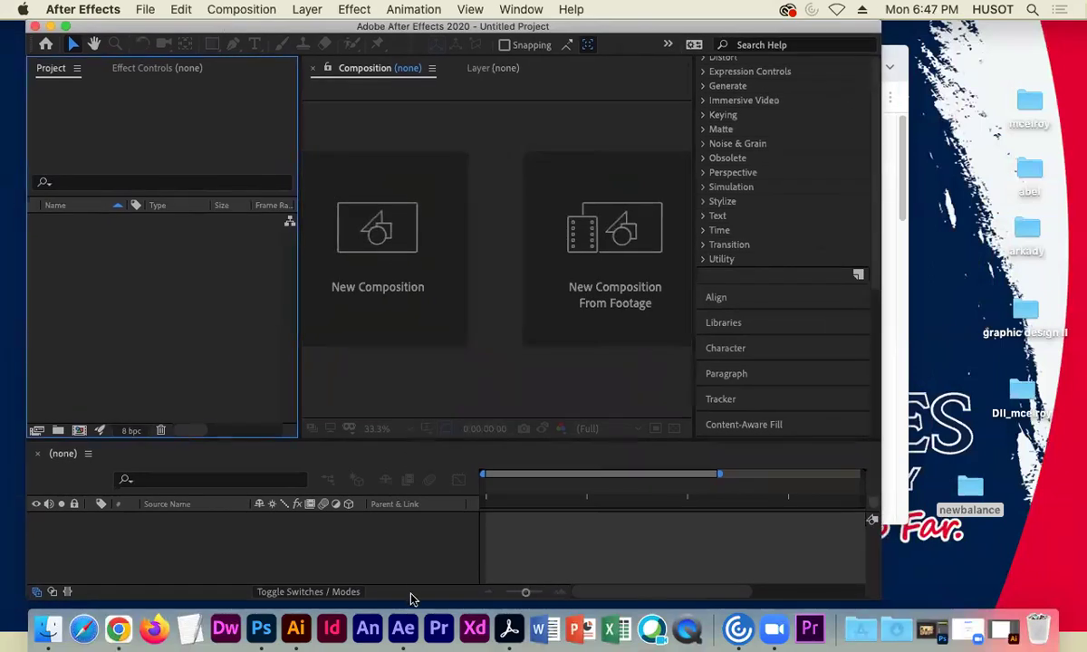
{"action": "left_click_drag", "start_coordinate": [410, 598], "coordinate": [407, 536]}
{"action": "left_click_drag", "start_coordinate": [262, 33], "coordinate": [253, 84]}
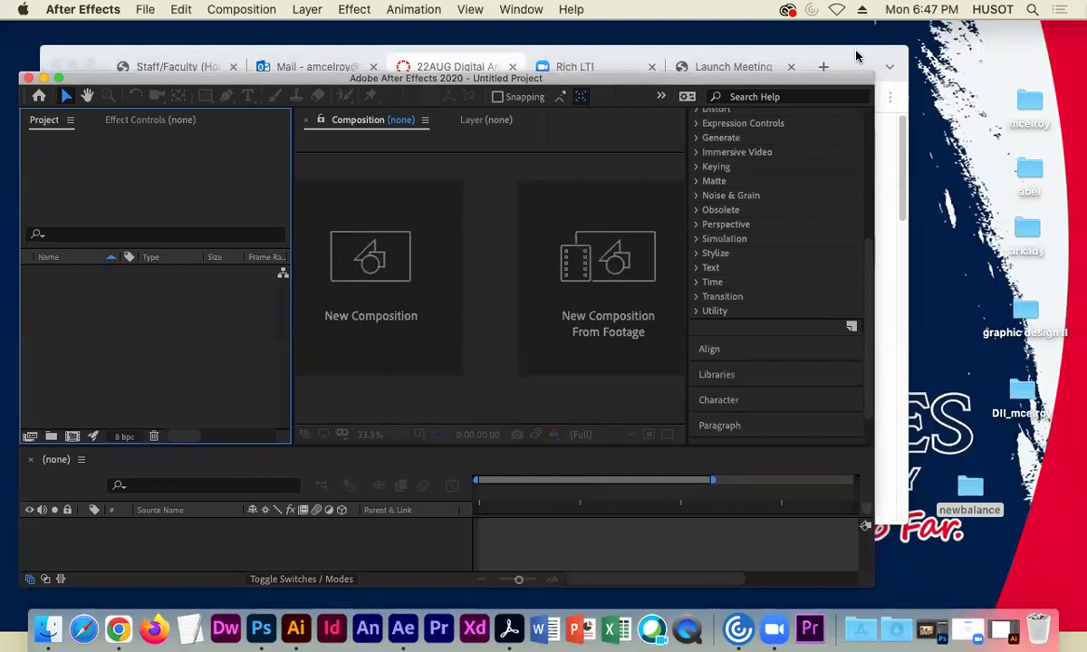
Minimise the browser window behind After Effects and reposition the After Effects window on the desktop
{"action": "left_click", "coordinate": [856, 56]}
{"action": "left_click", "coordinate": [68, 65]}
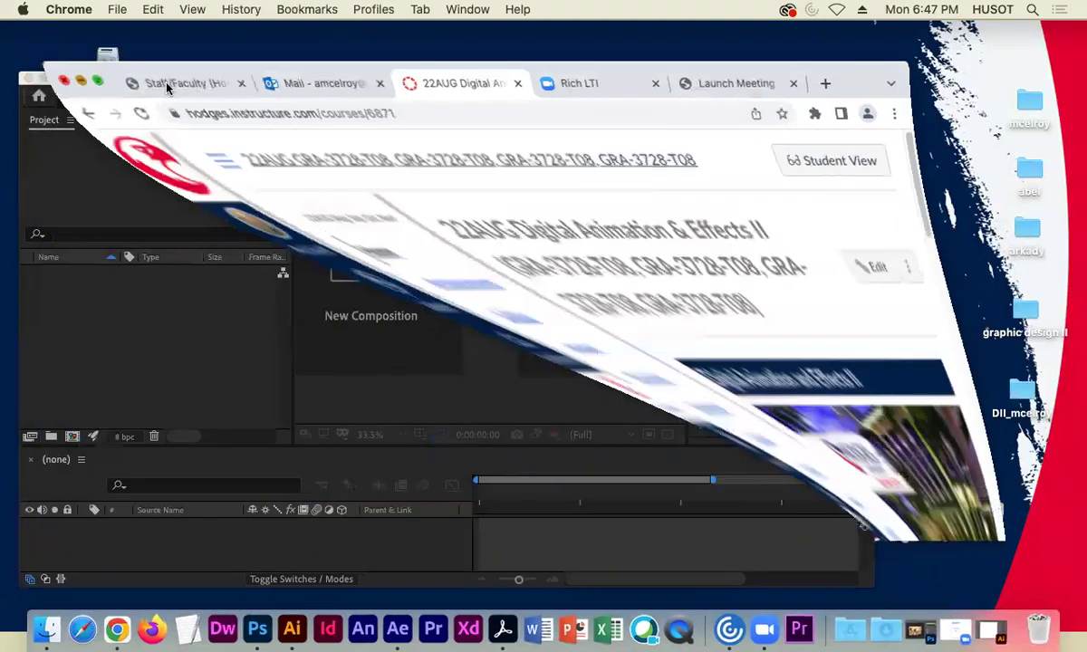
{"action": "mouse_move", "coordinate": [166, 87]}
{"action": "left_mouse_down"}
{"action": "mouse_move", "coordinate": [165, 77]}
{"action": "mouse_move", "coordinate": [184, 97]}
{"action": "left_mouse_up"}
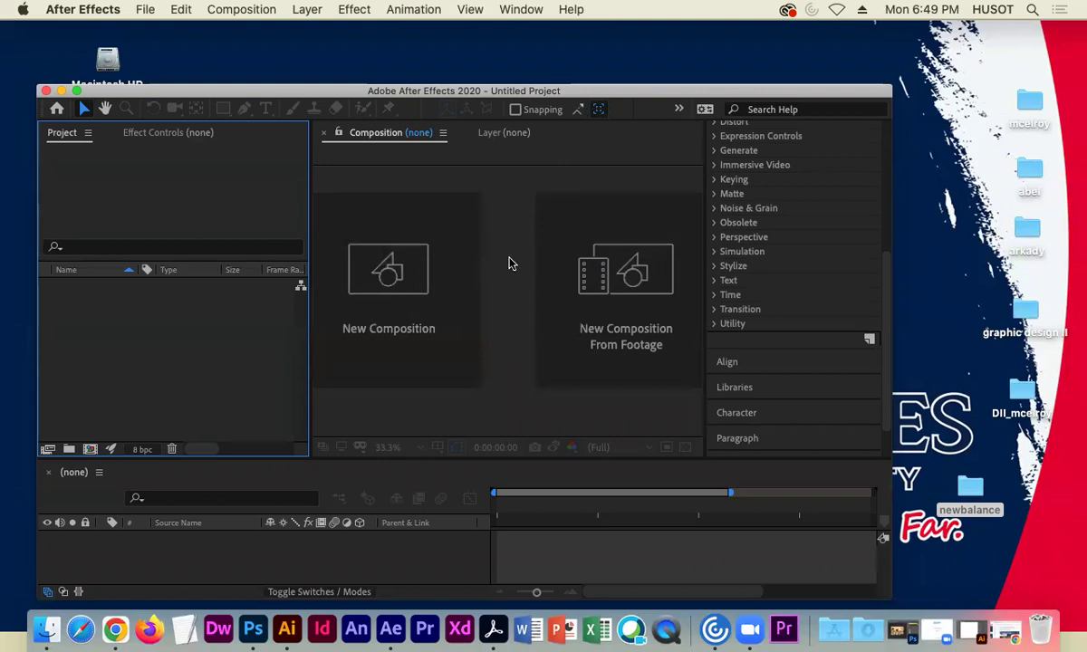
{"action": "left_click_drag", "start_coordinate": [305, 91], "coordinate": [308, 76]}
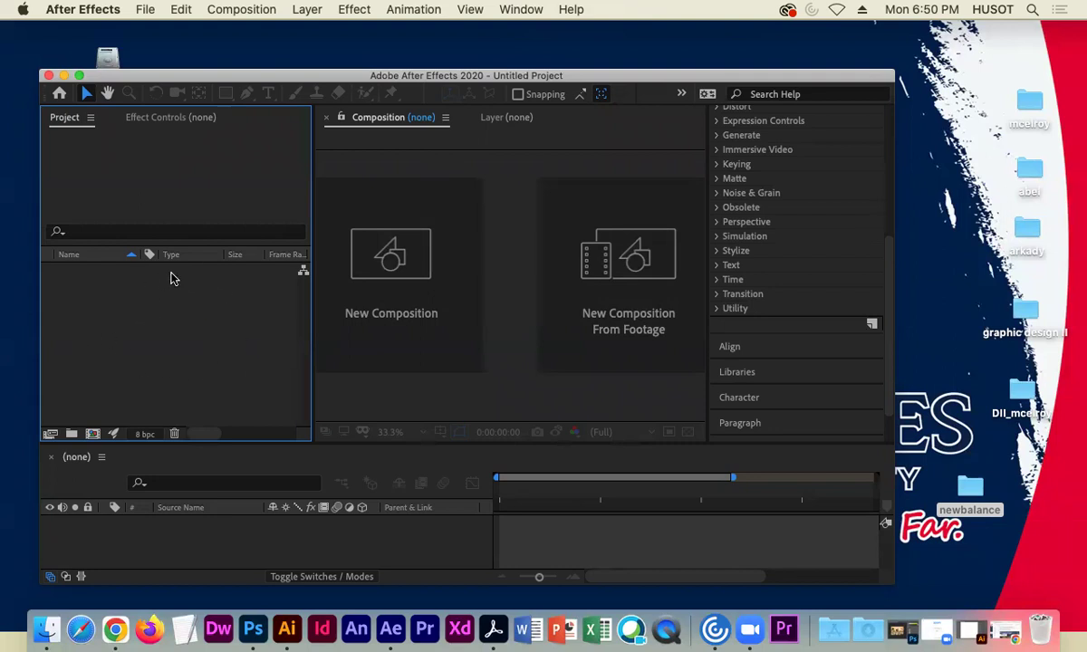
{"action": "left_click_drag", "start_coordinate": [242, 76], "coordinate": [254, 72]}
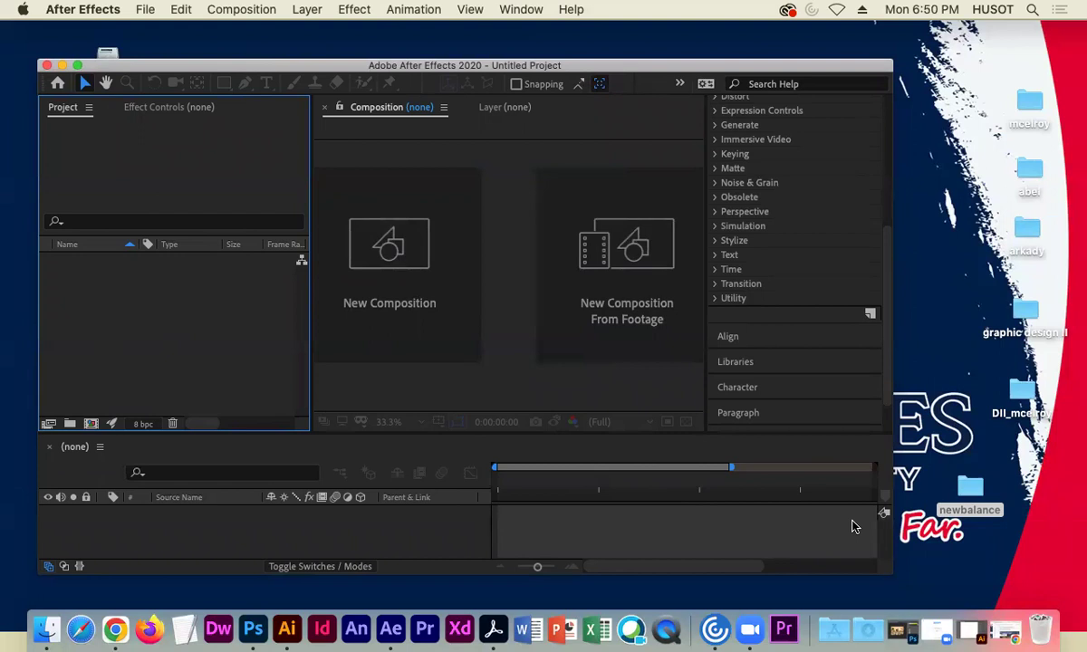
Open the newbalance folder beside the After Effects window and bring newbalance.ai into the project for import
{"action": "double_click", "coordinate": [969, 487]}
{"action": "left_click_drag", "start_coordinate": [333, 120], "coordinate": [526, 138]}
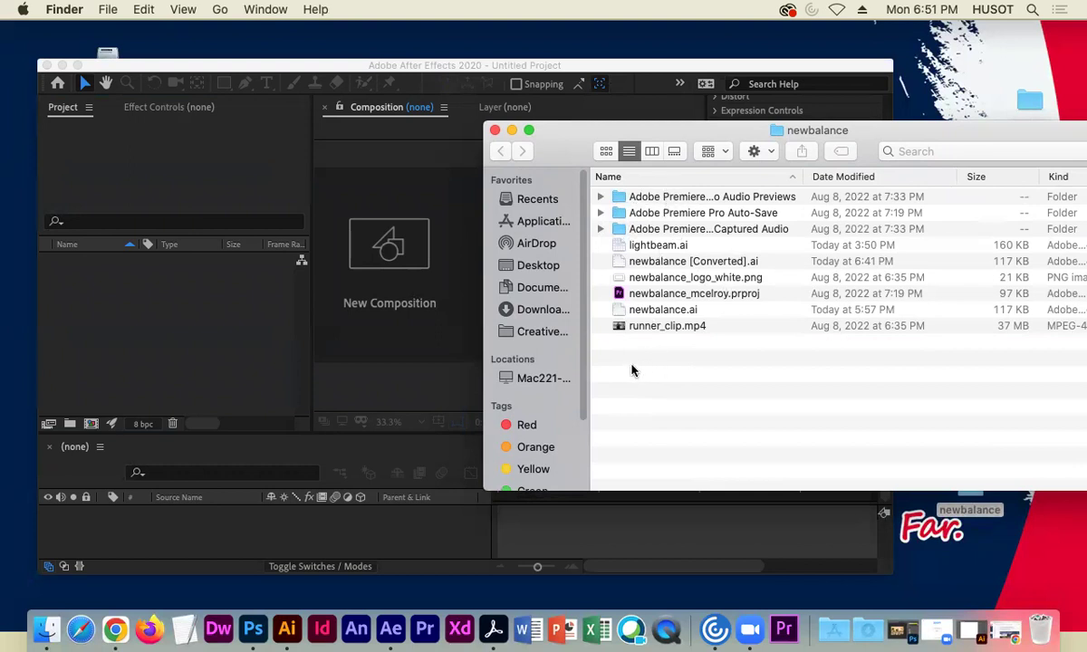
{"action": "left_click", "coordinate": [644, 312]}
{"action": "left_click_drag", "start_coordinate": [645, 313], "coordinate": [171, 302]}
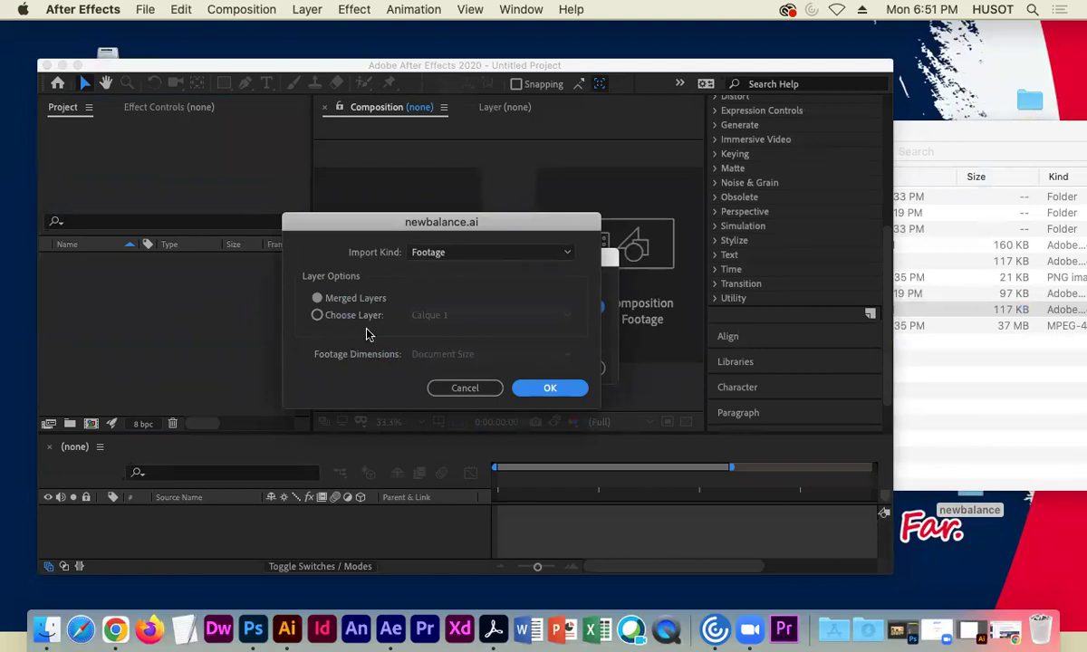
Try the Composition import kind for newbalance.ai and switch it back to Footage
{"action": "left_click", "coordinate": [438, 256]}
{"action": "left_click", "coordinate": [447, 255]}
{"action": "left_click", "coordinate": [458, 257]}
{"action": "left_click", "coordinate": [458, 290]}
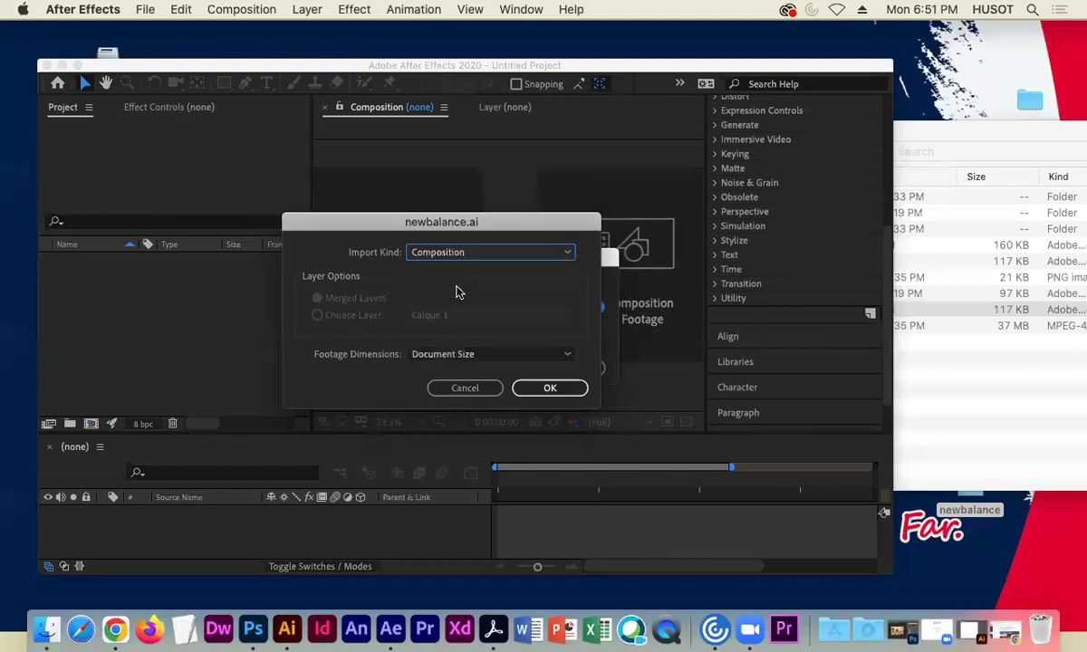
{"action": "left_click", "coordinate": [459, 253]}
{"action": "left_click", "coordinate": [455, 272]}
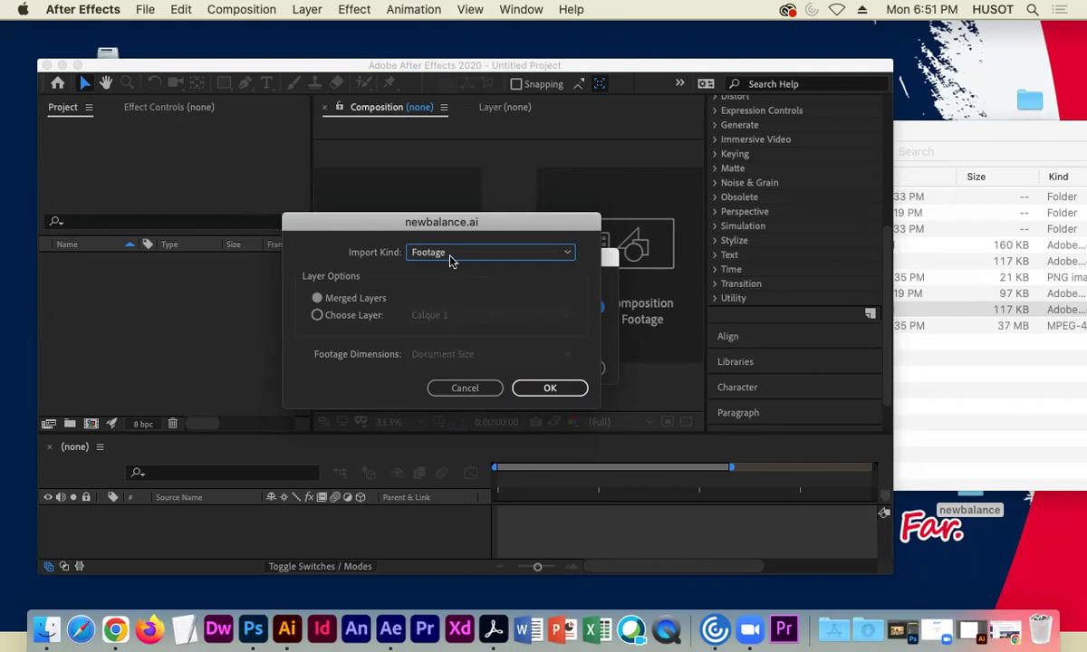
{"action": "left_click", "coordinate": [450, 260]}
{"action": "left_click", "coordinate": [446, 291]}
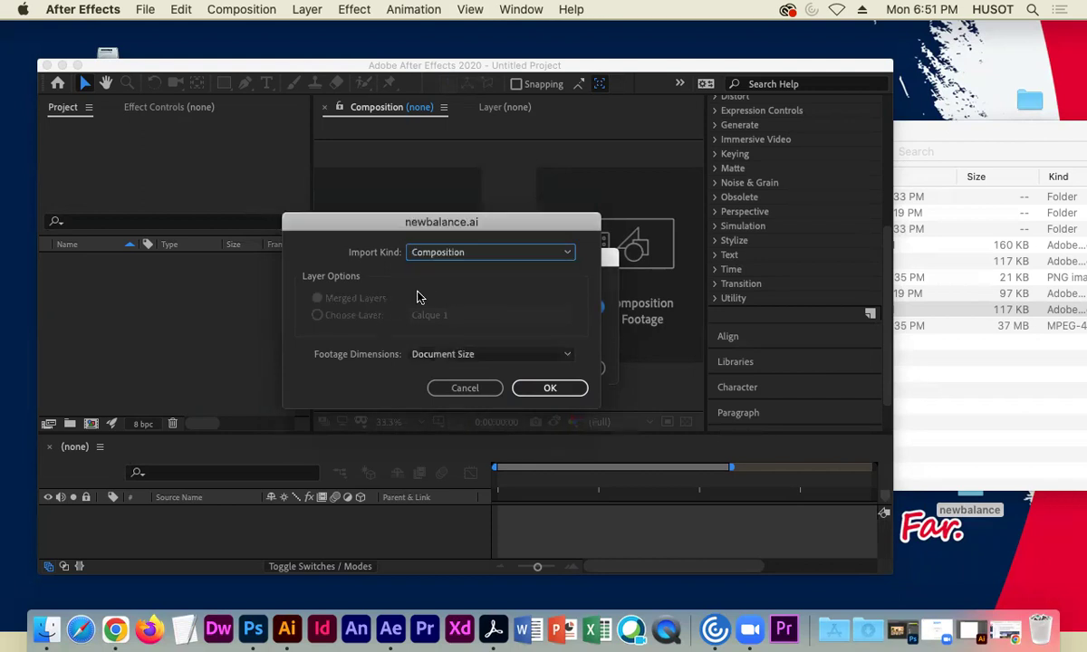
{"action": "left_click", "coordinate": [450, 258]}
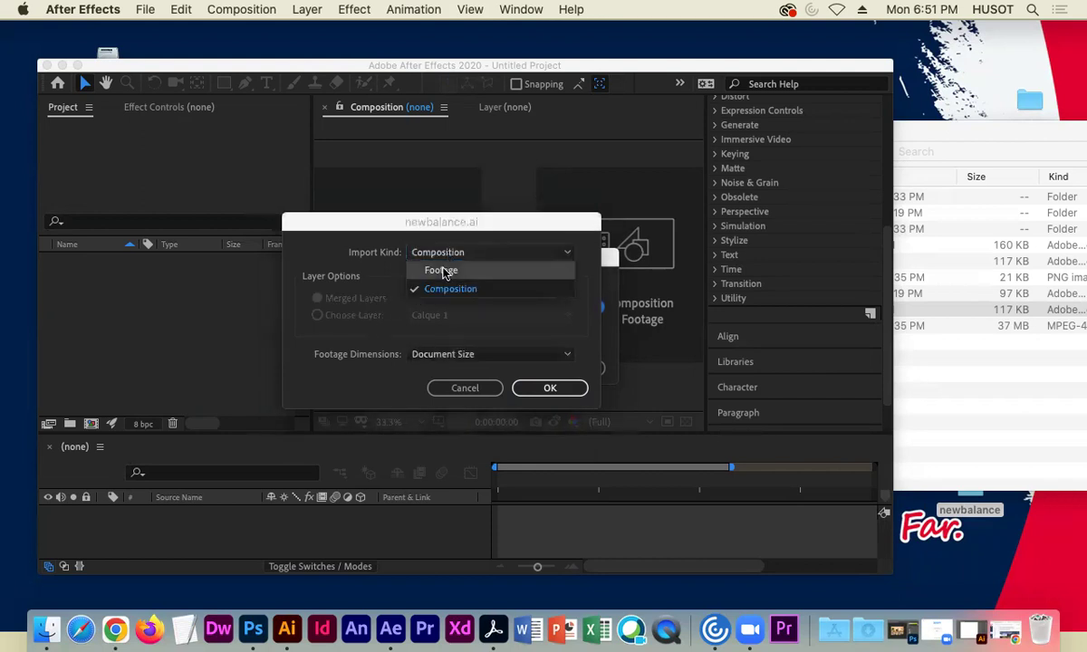
{"action": "left_click", "coordinate": [444, 271]}
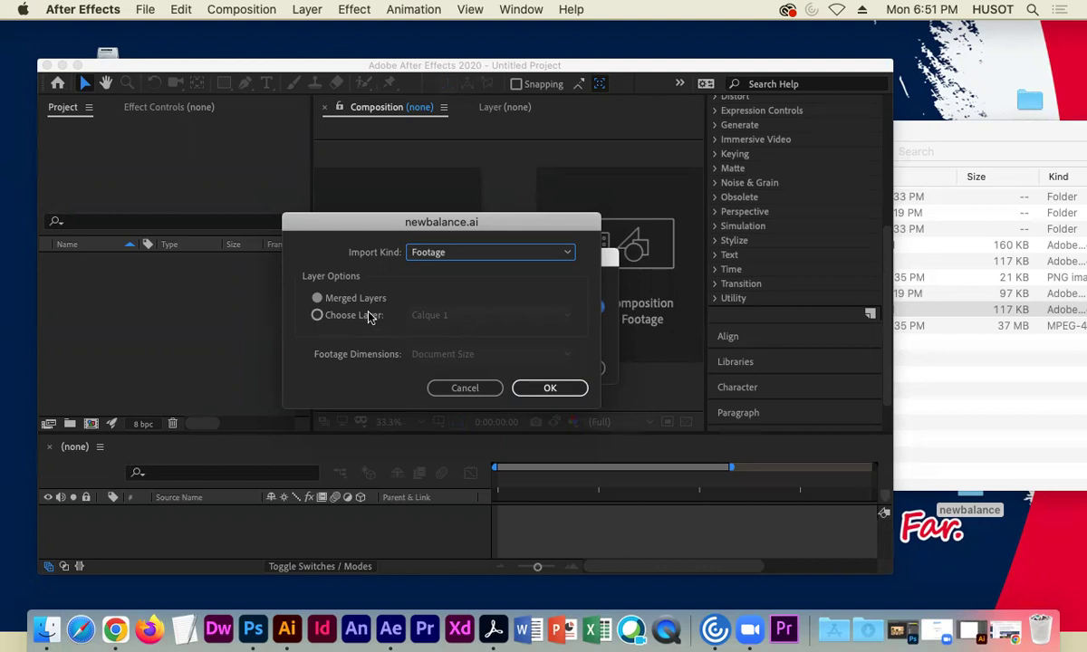
Import newbalance.ai as footage using only the chosen layer Calque 1, with footage dimensions set to Document Size
{"action": "left_click", "coordinate": [333, 317]}
{"action": "left_click", "coordinate": [450, 315]}
{"action": "left_click", "coordinate": [450, 315]}
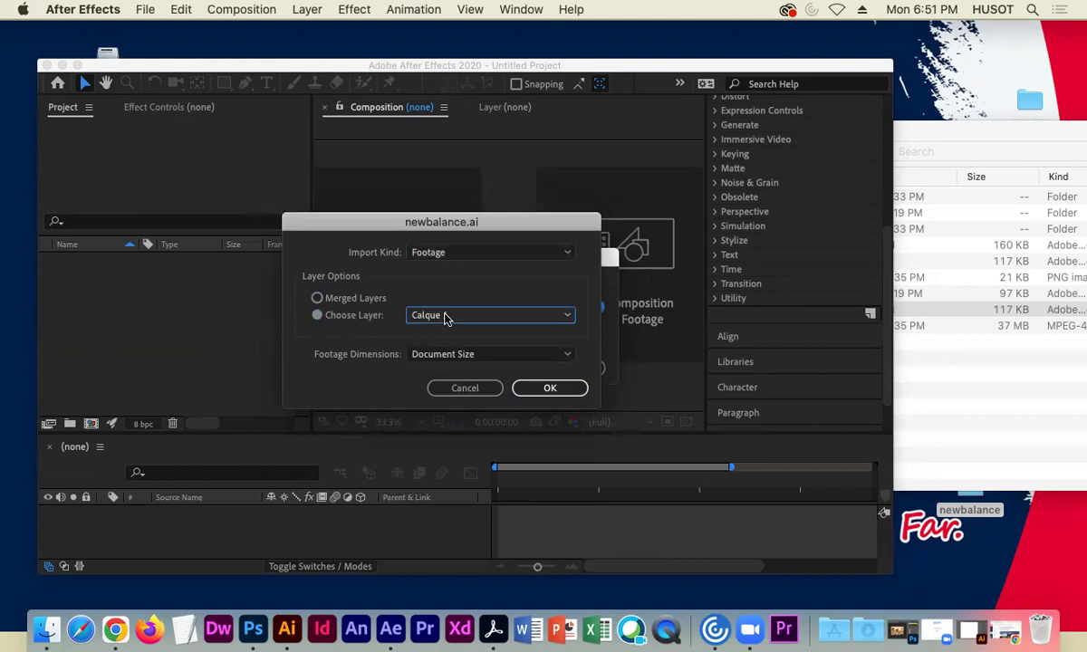
{"action": "left_click", "coordinate": [337, 301]}
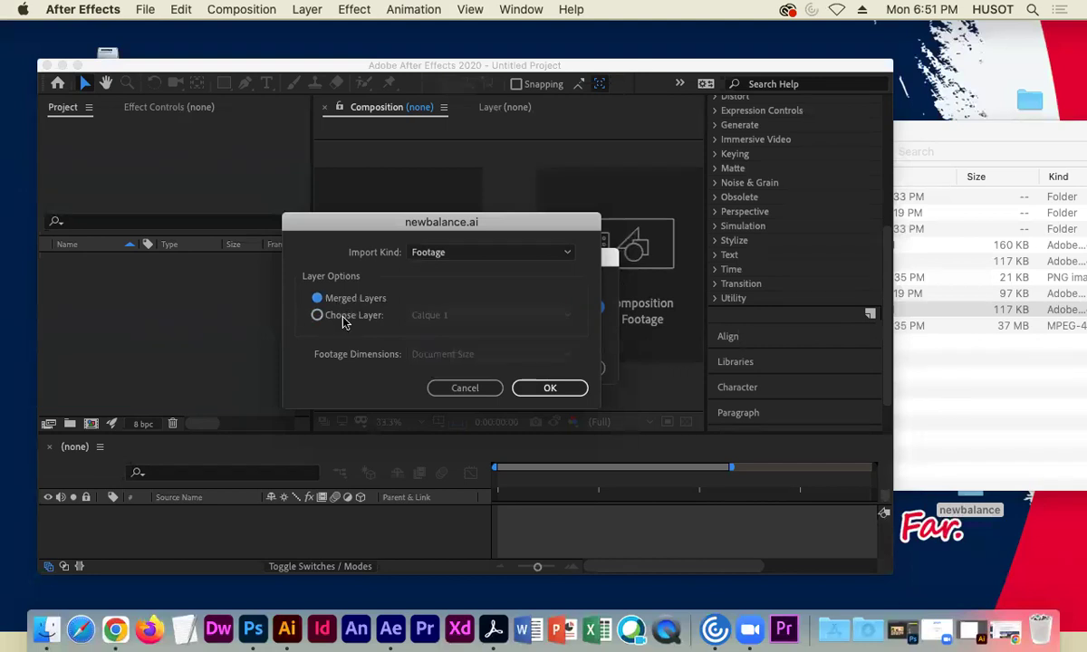
{"action": "left_click", "coordinate": [343, 317]}
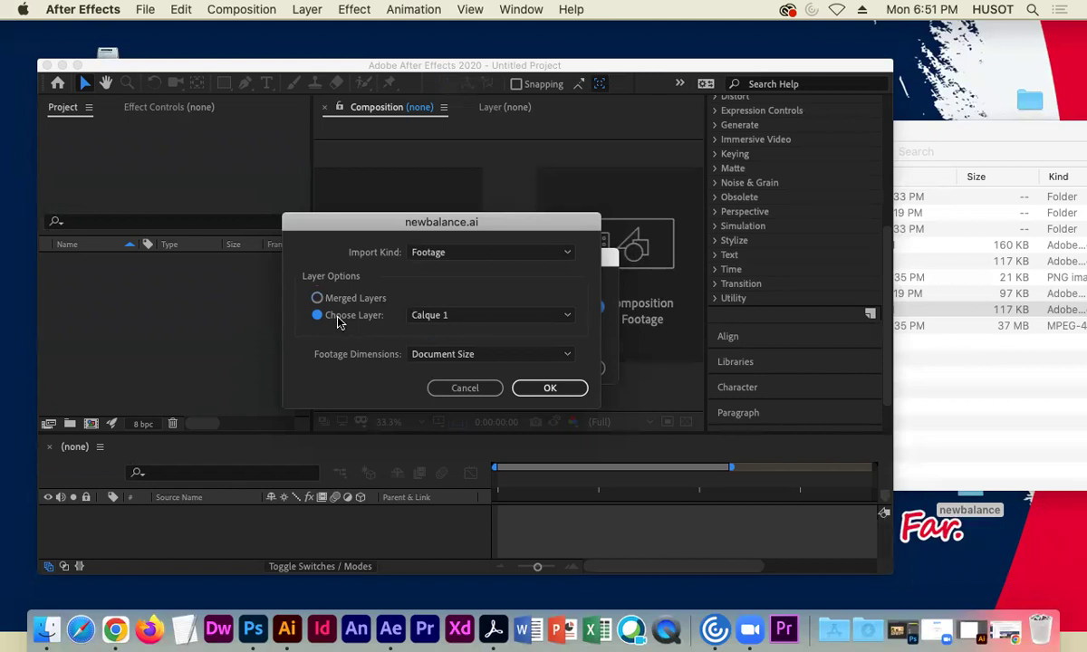
{"action": "left_click", "coordinate": [516, 389]}
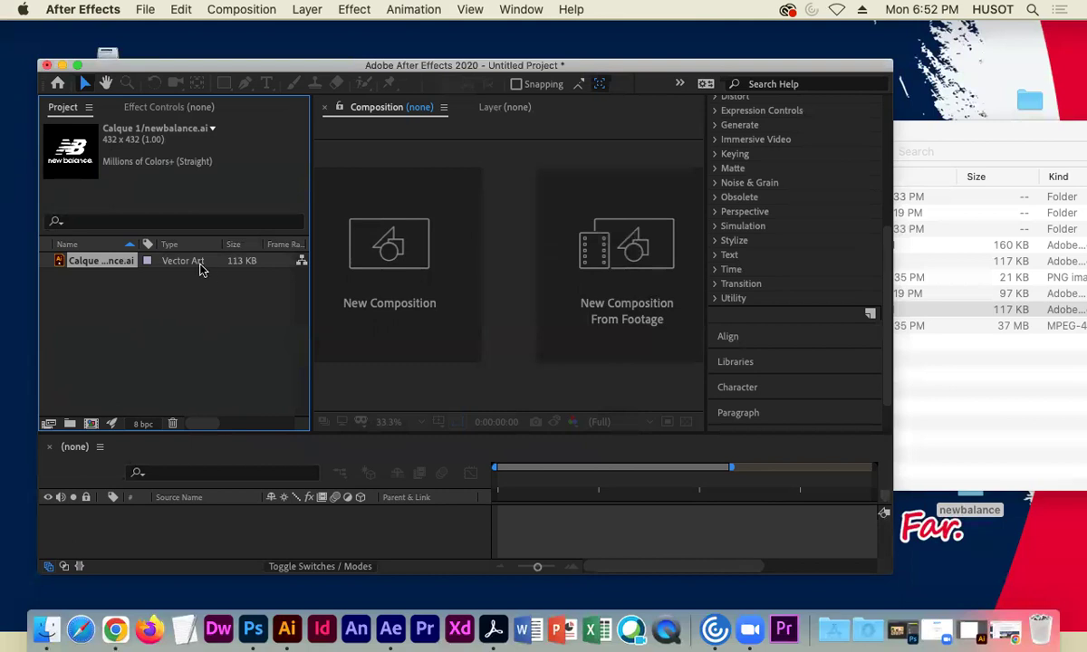
Rename the imported logo footage as newbalancelogo in the project
{"action": "right_click", "coordinate": [97, 269]}
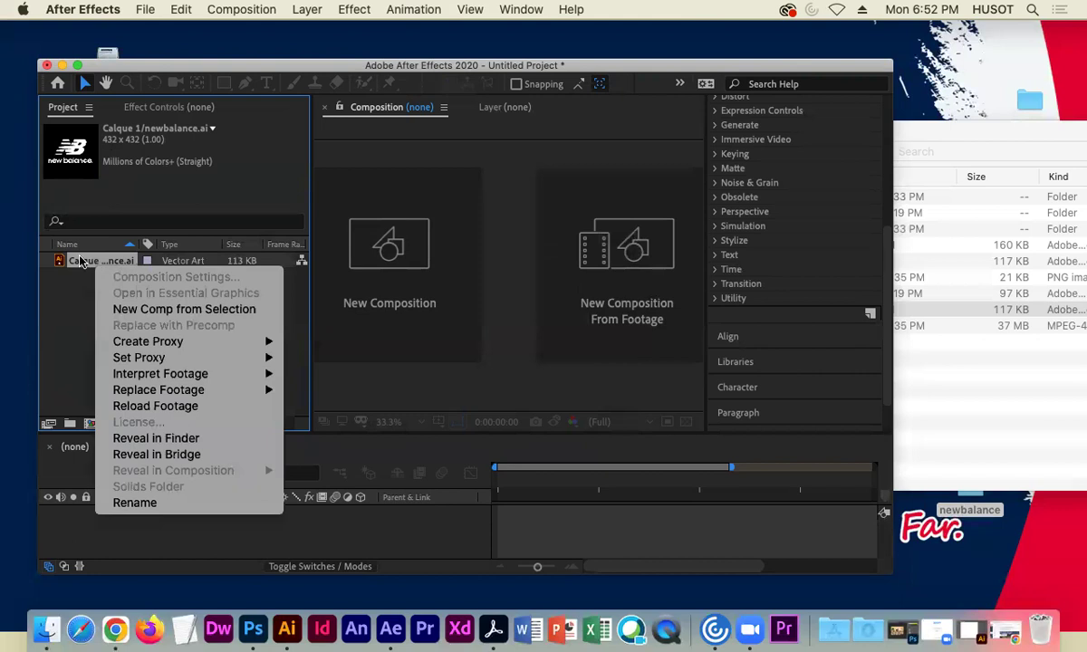
{"action": "left_click", "coordinate": [127, 503]}
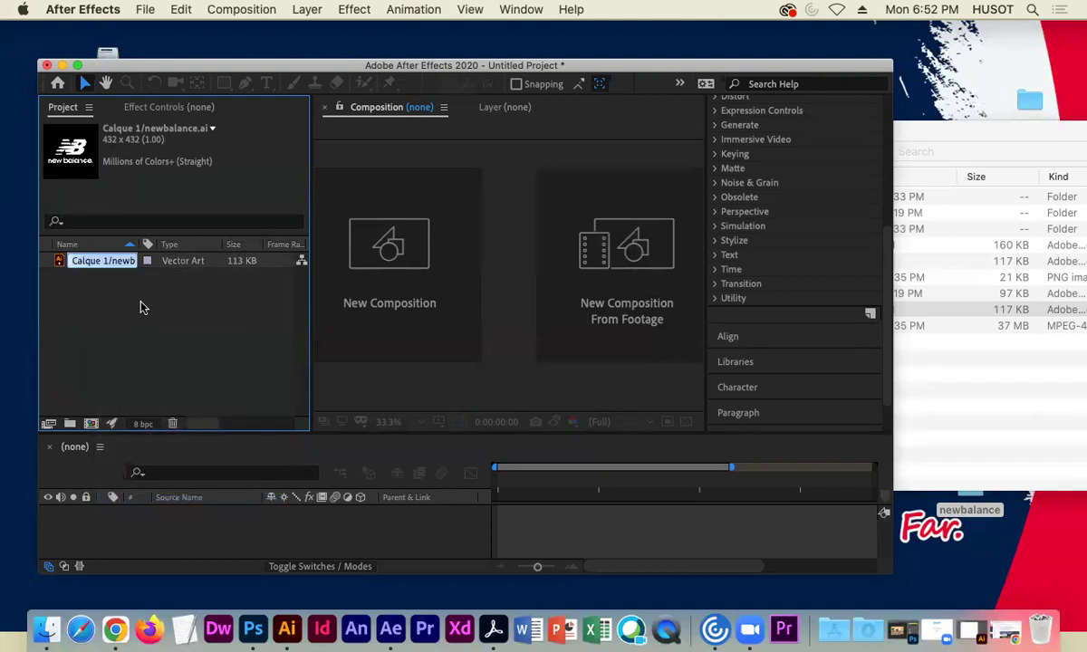
{"action": "type", "text": "newbala"}
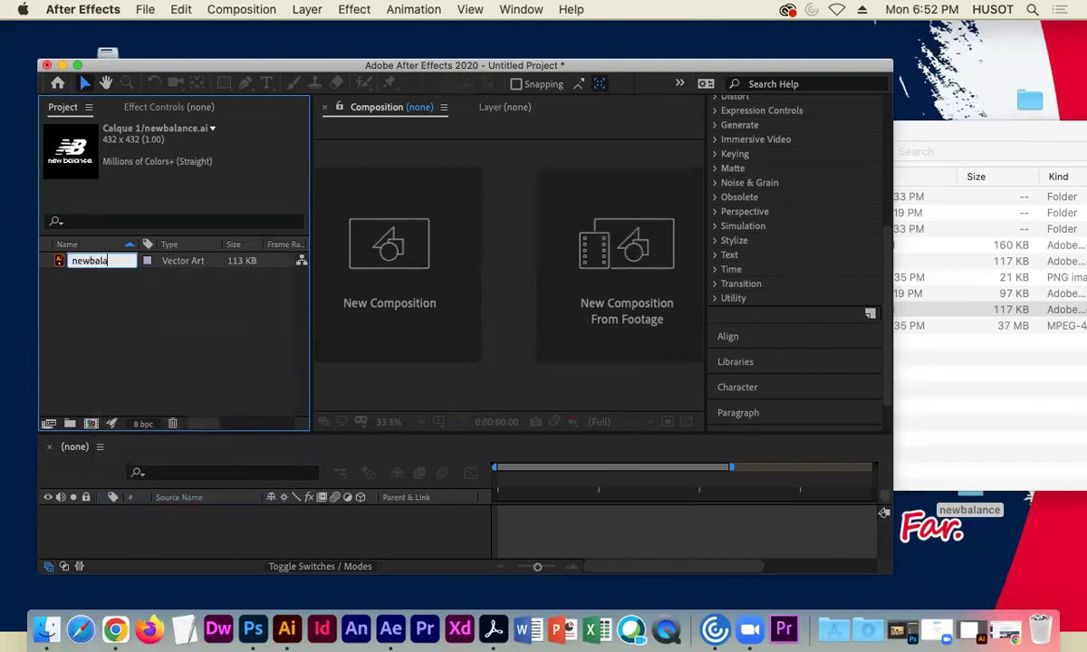
{"action": "type", "text": "ncelogo"}
{"action": "key", "text": "Return"}
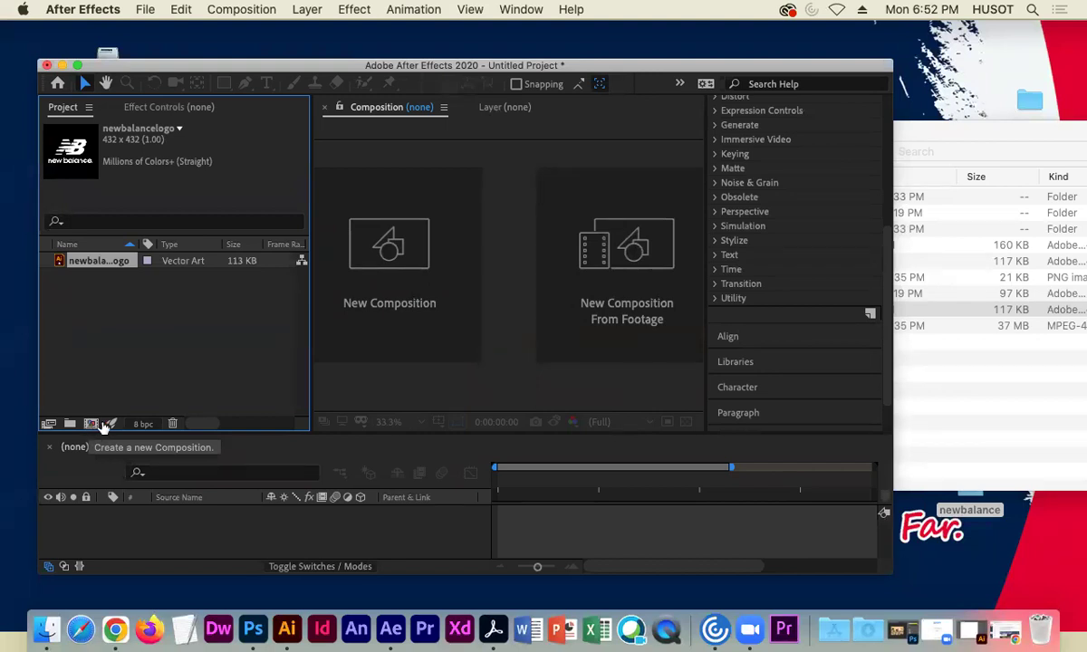
Close the newbalance folder window and create a 30-second HDTV 1080 29.97 composition named newbalancelogo_intro with a black background
{"action": "left_click", "coordinate": [901, 136]}
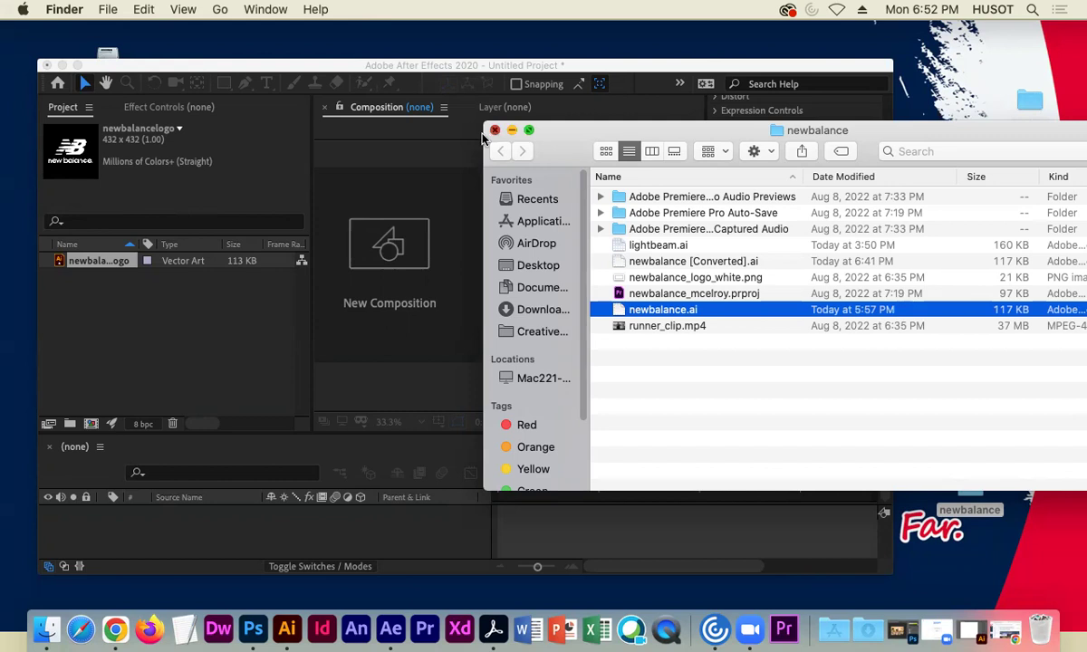
{"action": "key", "text": "super+w"}
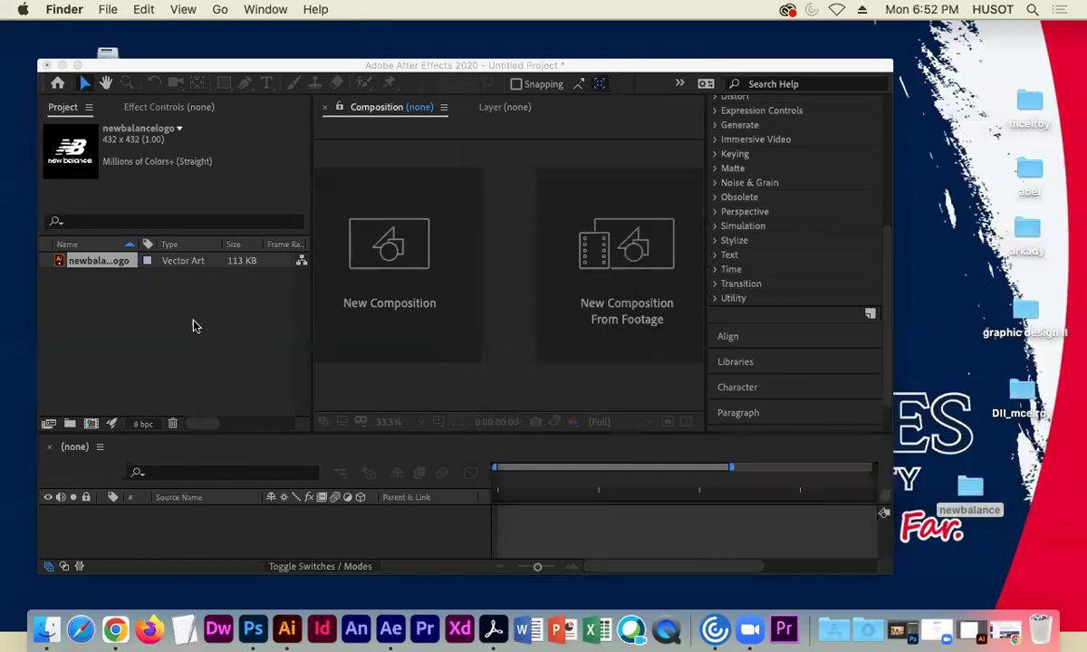
{"action": "left_click", "coordinate": [90, 427]}
{"action": "left_click", "coordinate": [90, 425]}
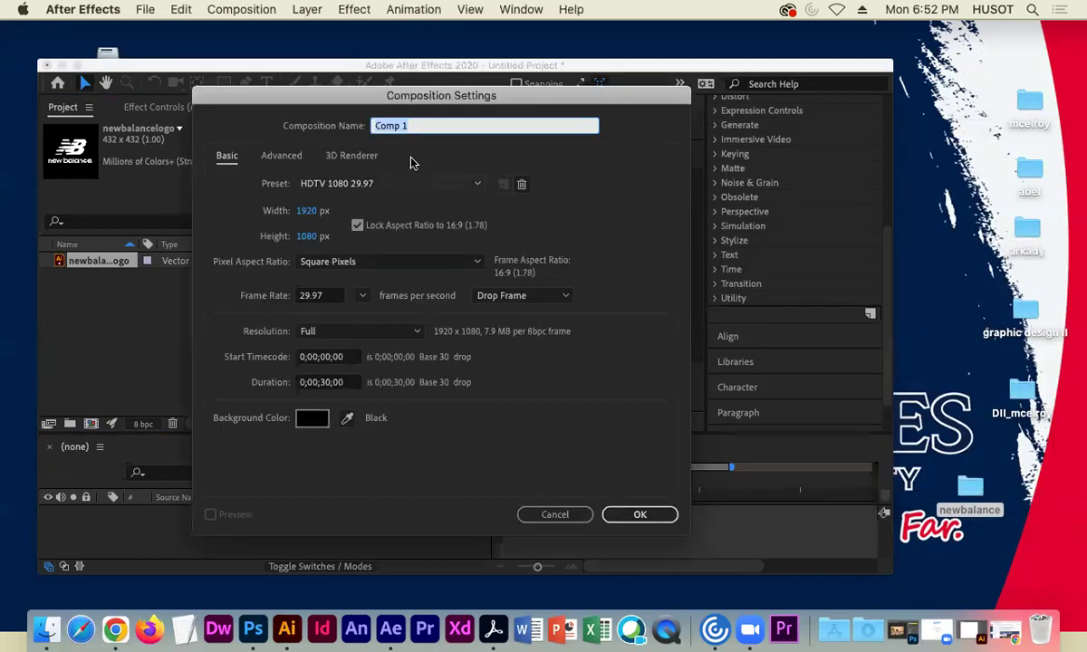
{"action": "type", "text": "newbalancelogo_intro"}
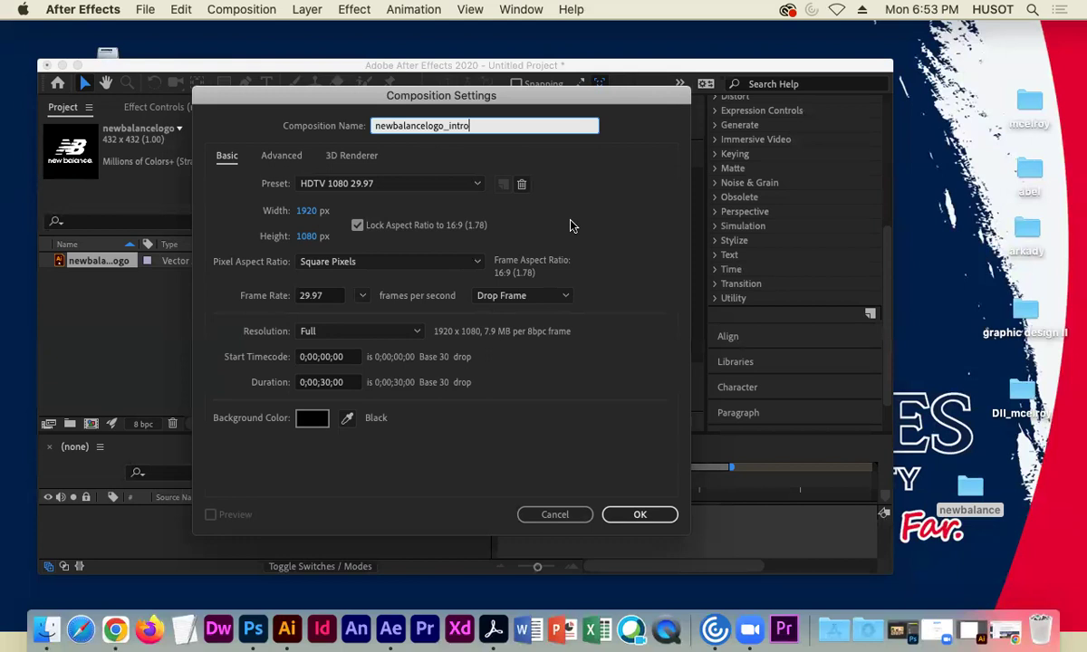
{"action": "left_click", "coordinate": [636, 515]}
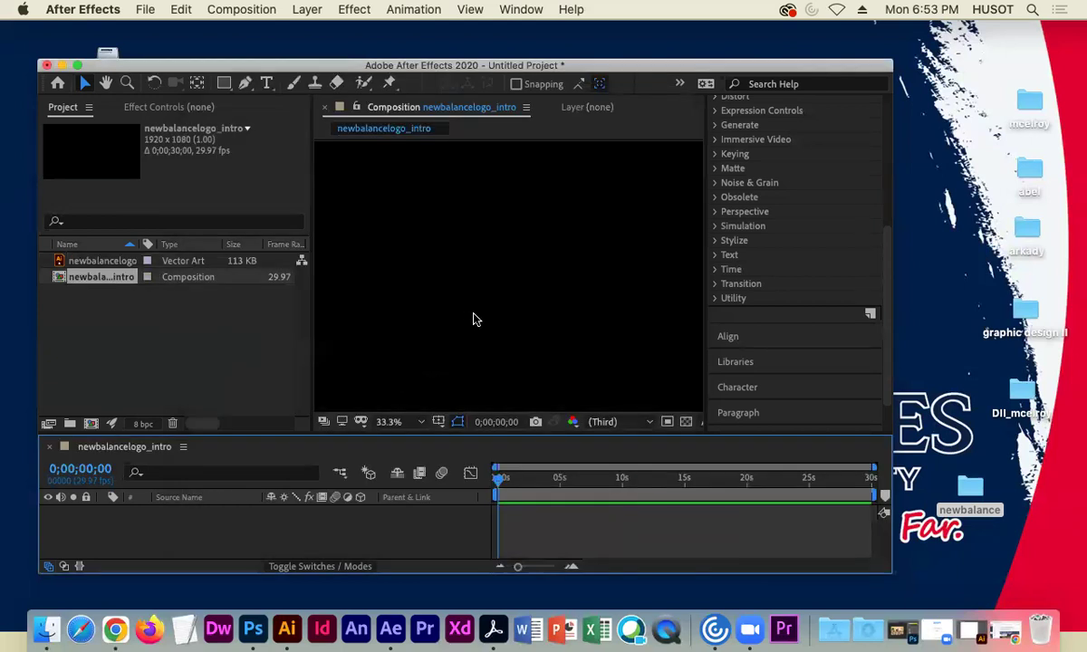
Show the whole composition frame at 16.7%, enlarge the timeline area, and zoom its ruler to span about 12 seconds
{"action": "key", "text": "comma"}
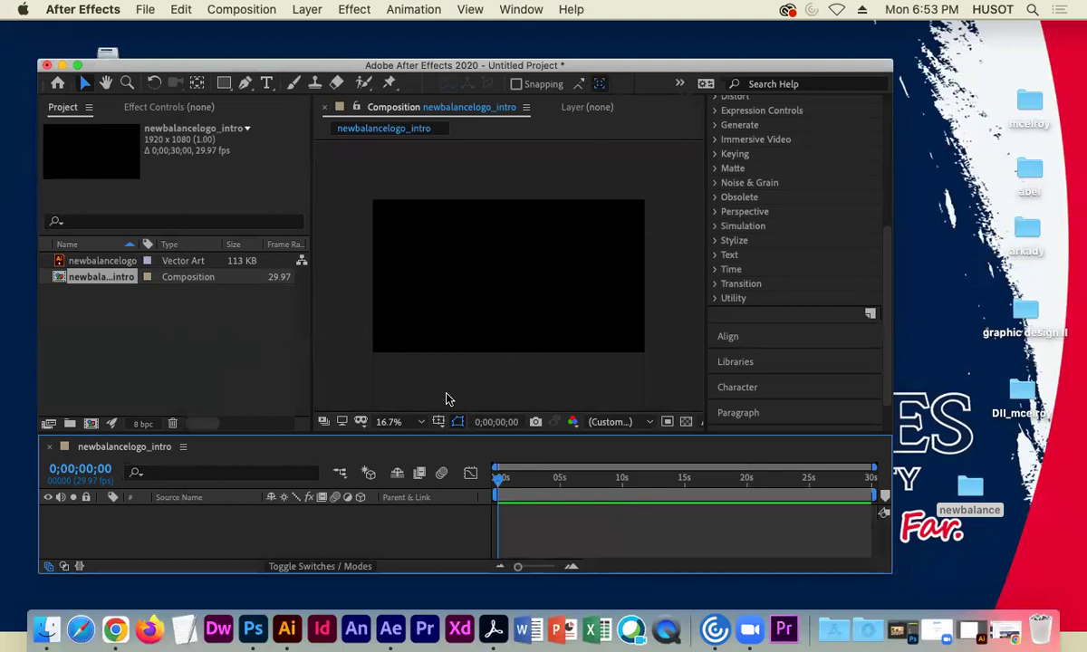
{"action": "left_click_drag", "start_coordinate": [486, 435], "coordinate": [460, 344]}
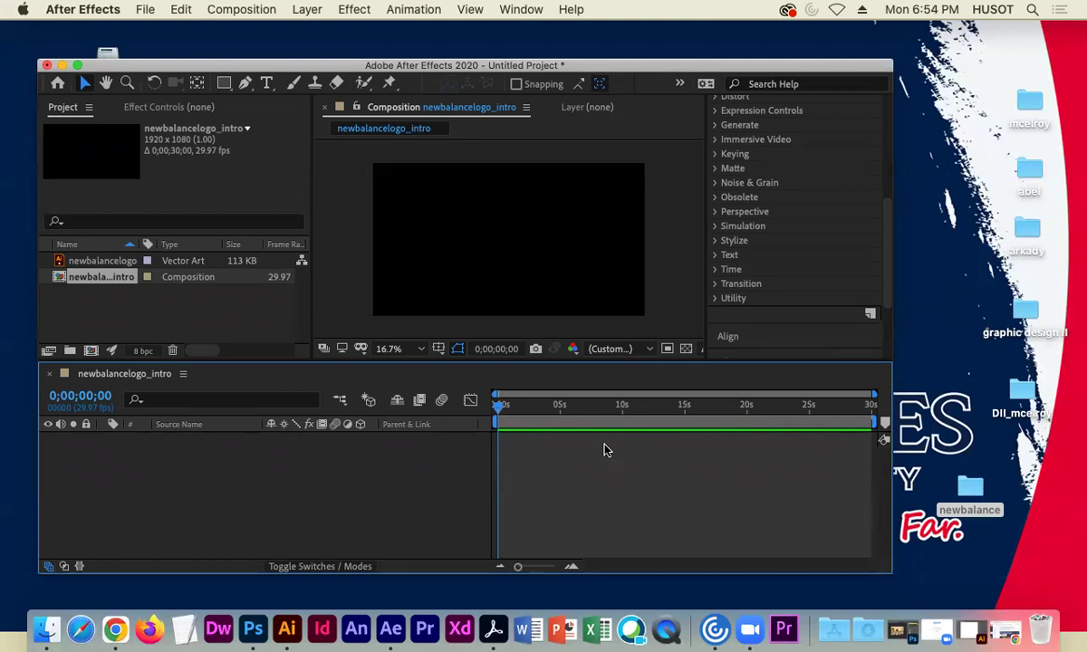
{"action": "left_click_drag", "start_coordinate": [522, 568], "coordinate": [540, 570]}
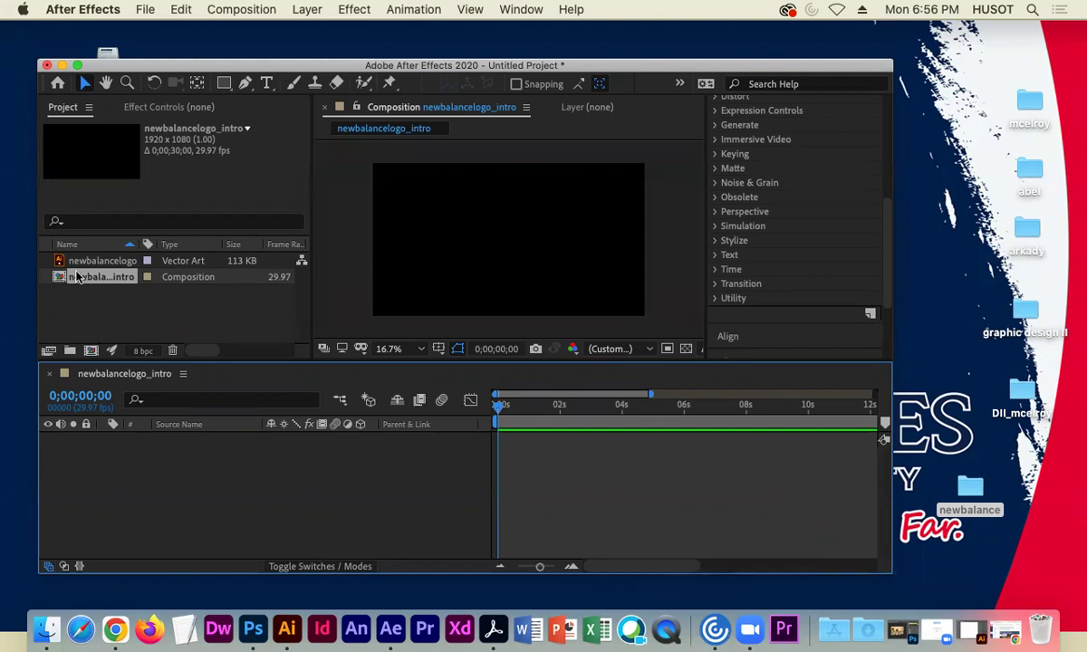
Create a project folder named assets, move the newbalancelogo footage into it, and expand the folder
{"action": "left_click", "coordinate": [70, 349]}
{"action": "type", "text": "assets"}
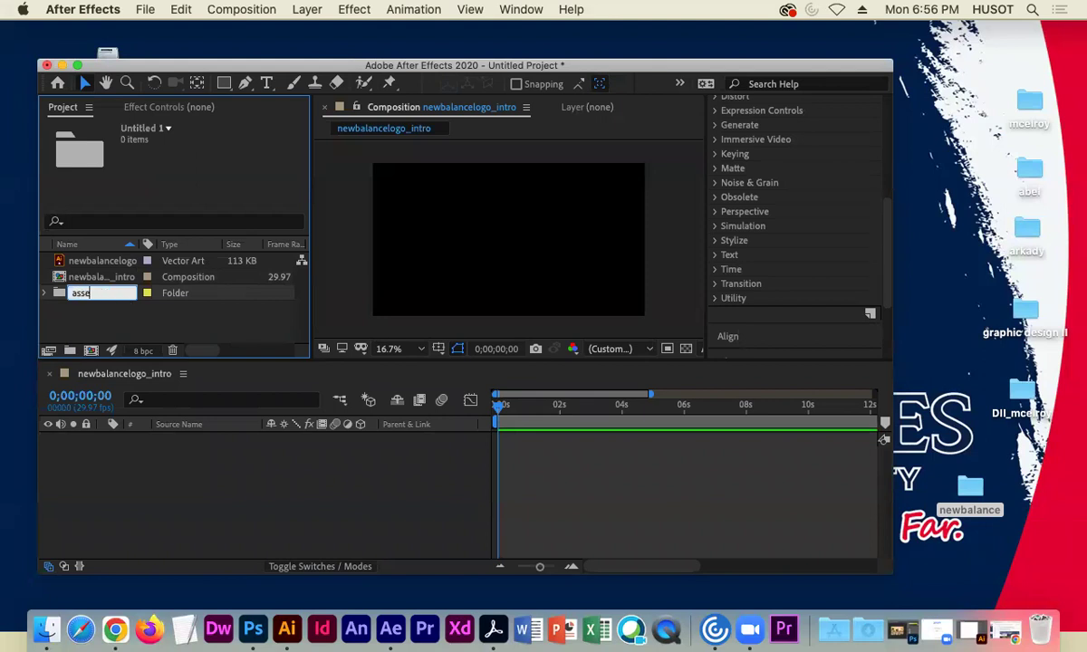
{"action": "key", "text": "Return"}
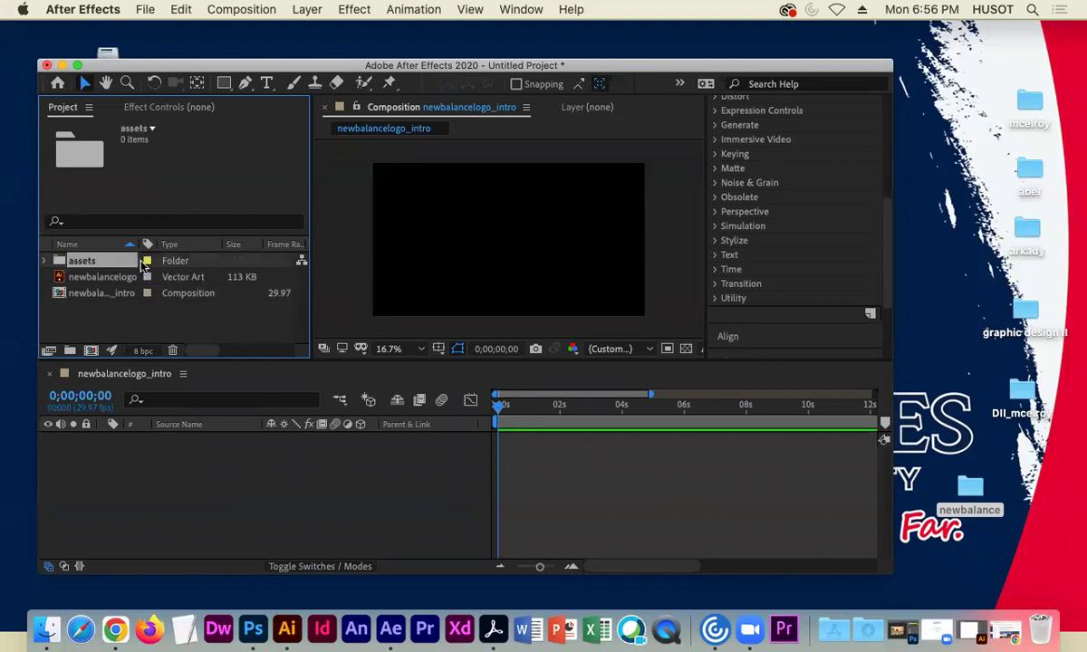
{"action": "left_click", "coordinate": [62, 279]}
{"action": "left_click_drag", "start_coordinate": [61, 261], "coordinate": [62, 263]}
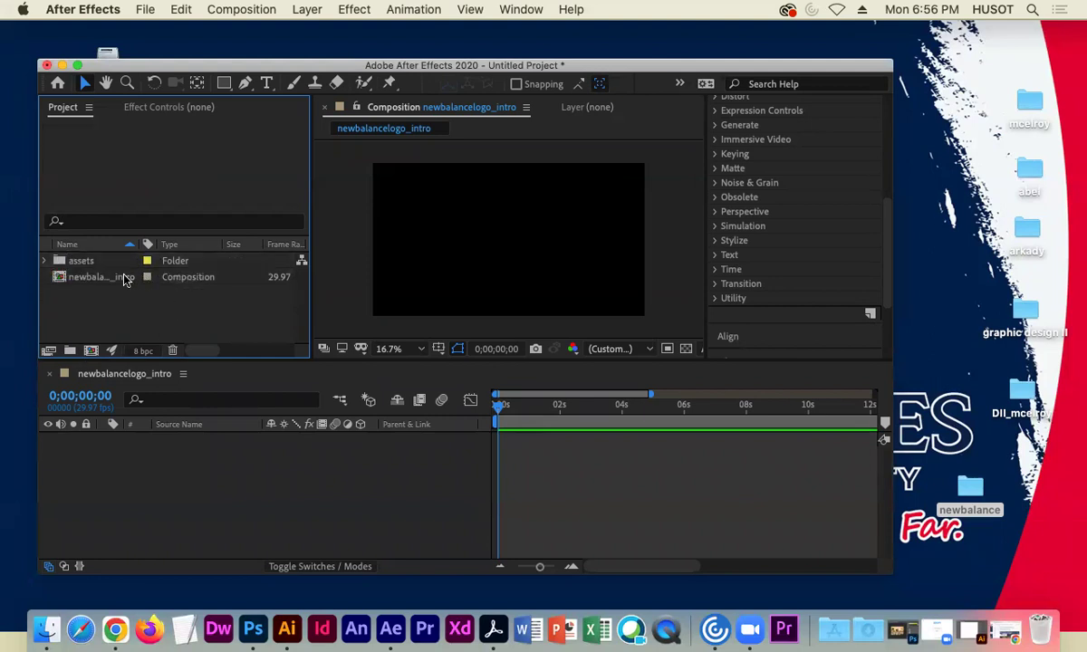
{"action": "left_click", "coordinate": [45, 260]}
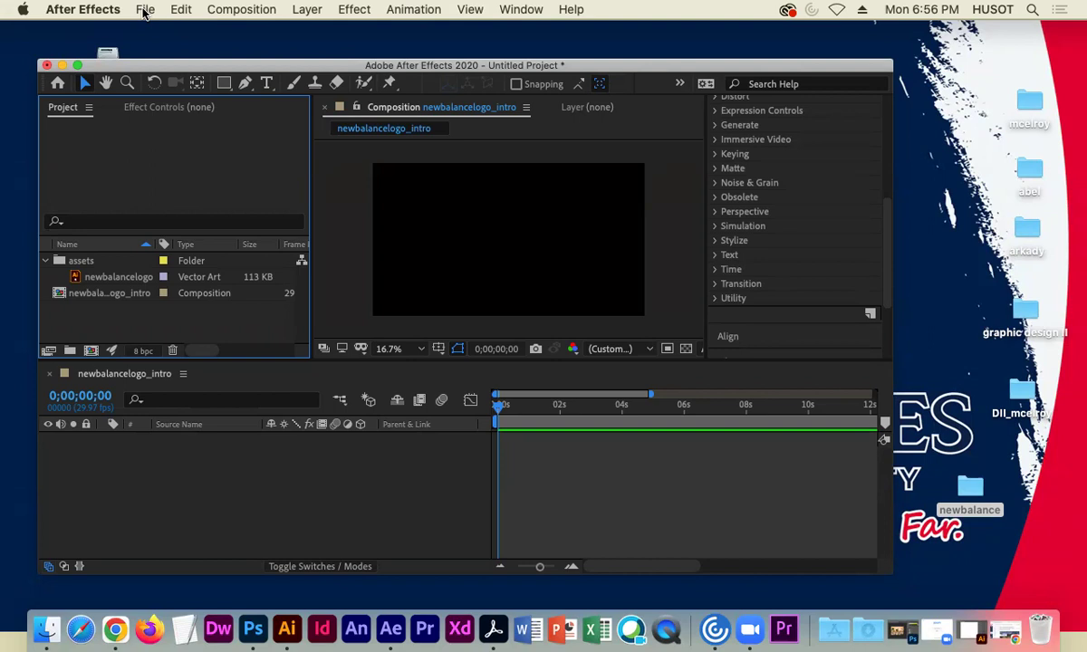
Save the project as logointro.aep in the newbalance folder on the Desktop
{"action": "left_click", "coordinate": [145, 13]}
{"action": "mouse_move", "coordinate": [308, 169]}
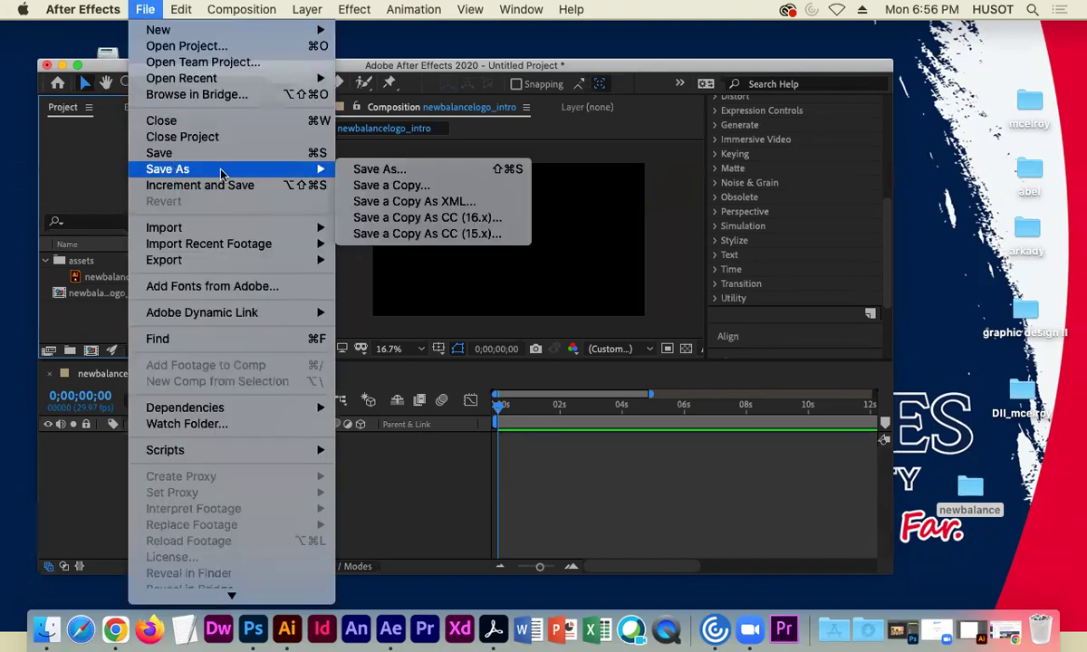
{"action": "left_click", "coordinate": [372, 170]}
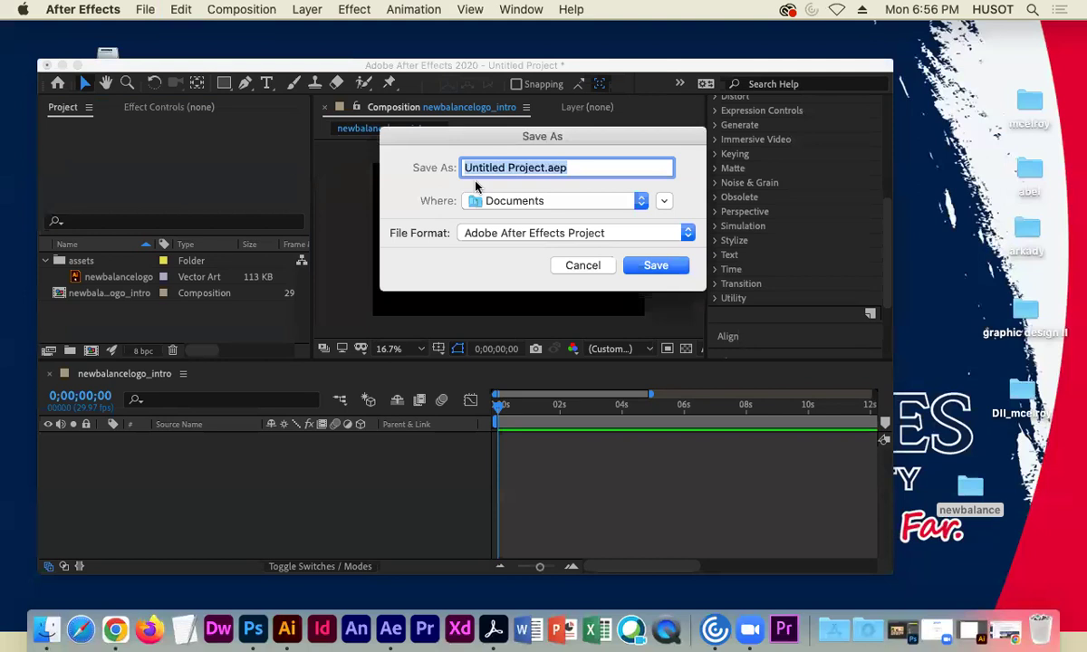
{"action": "left_click", "coordinate": [664, 201]}
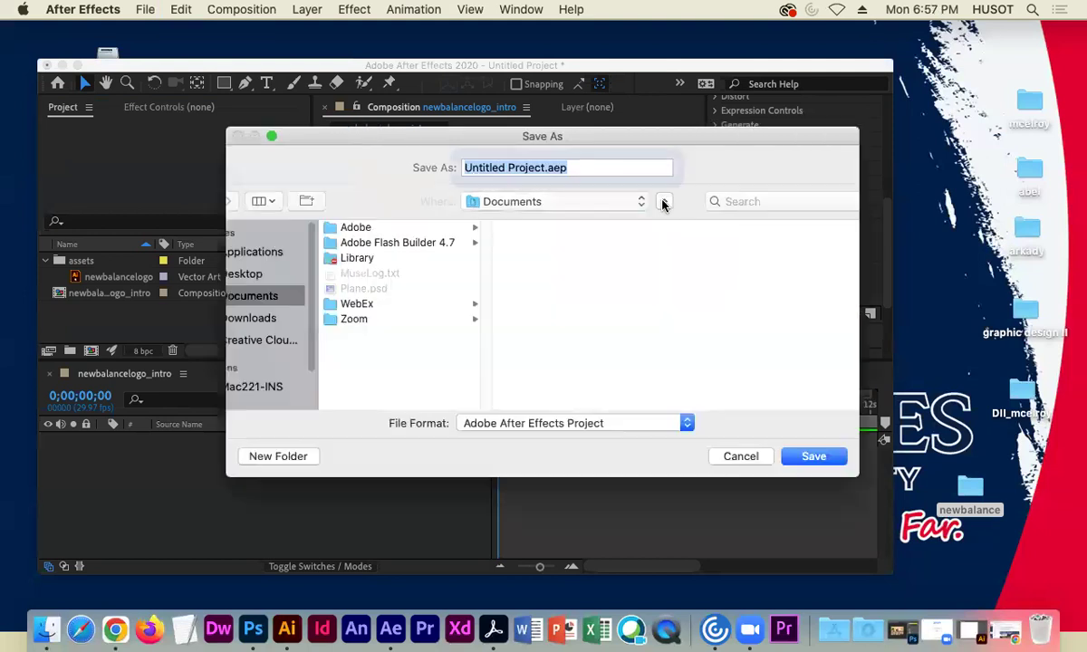
{"action": "left_click", "coordinate": [241, 274]}
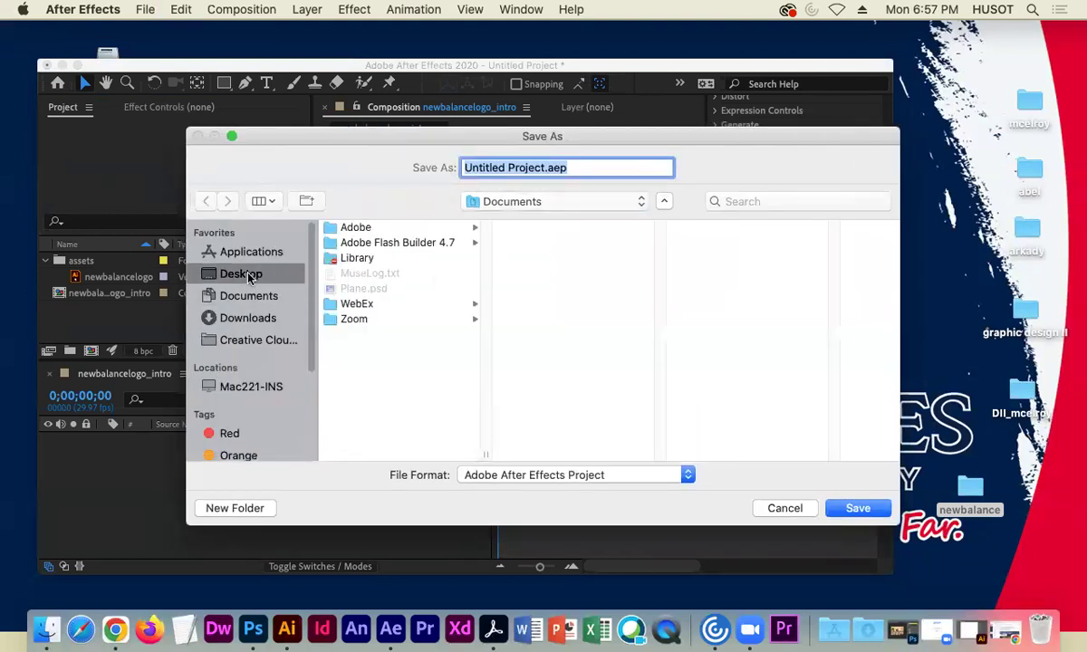
{"action": "left_click", "coordinate": [362, 305]}
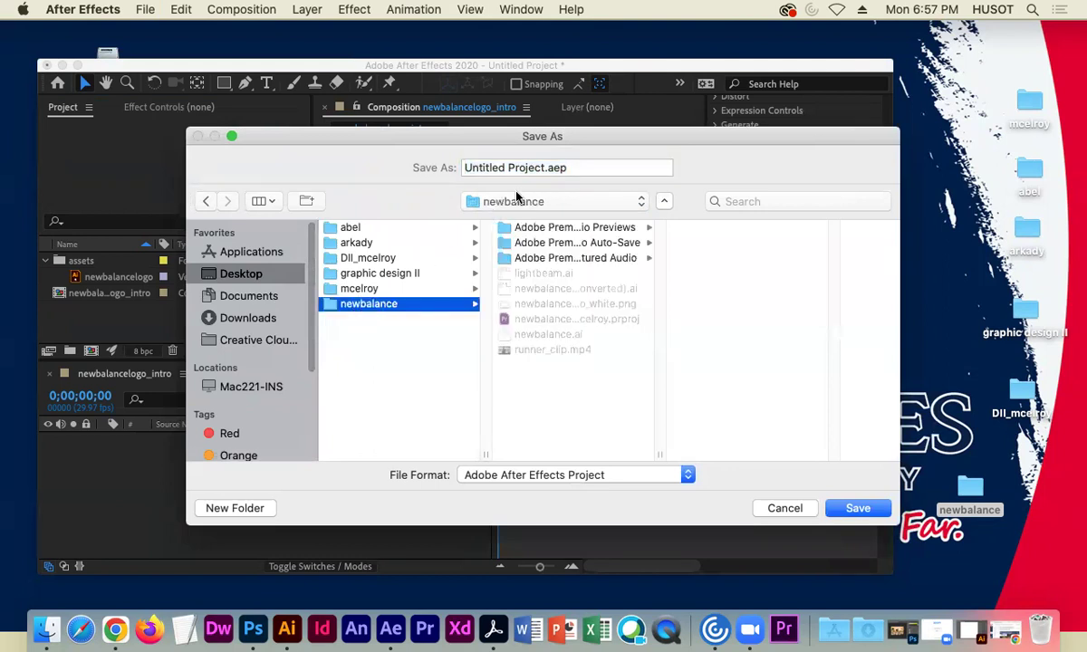
{"action": "left_click", "coordinate": [529, 168]}
{"action": "left_click_drag", "start_coordinate": [540, 167], "coordinate": [478, 160]}
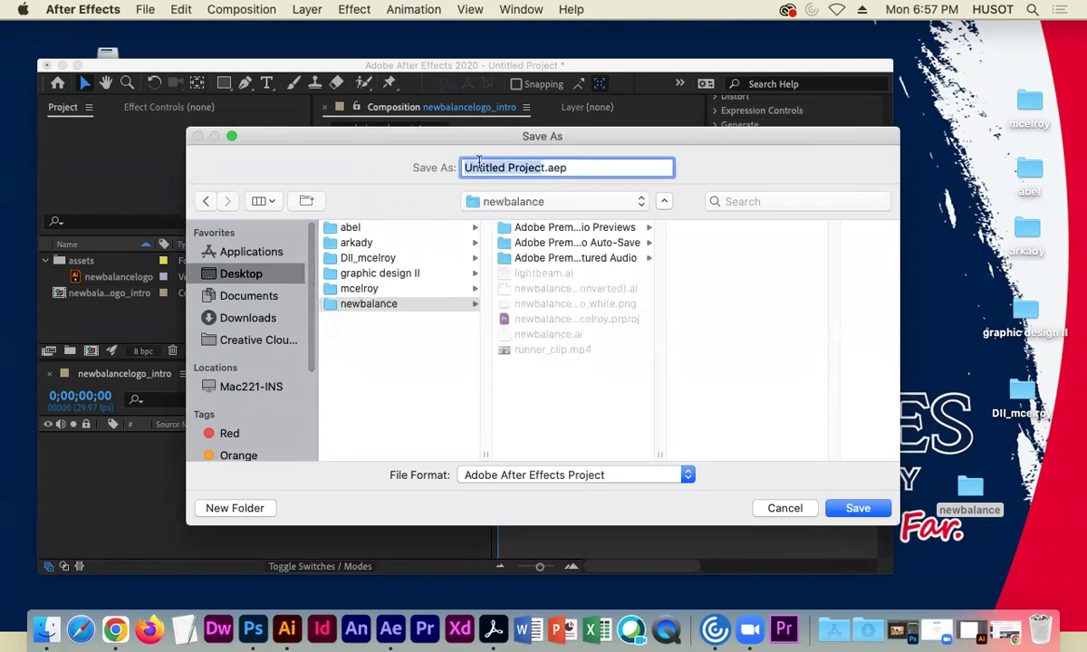
{"action": "type", "text": "logointrot"}
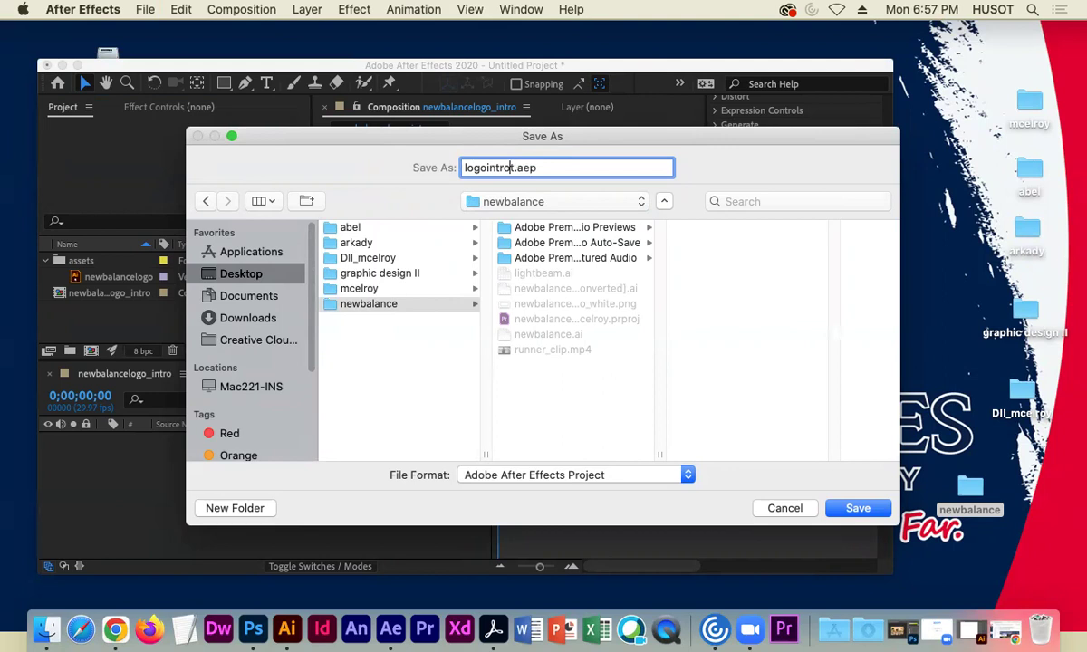
{"action": "key", "text": "BackSpace"}
{"action": "left_click", "coordinate": [830, 510]}
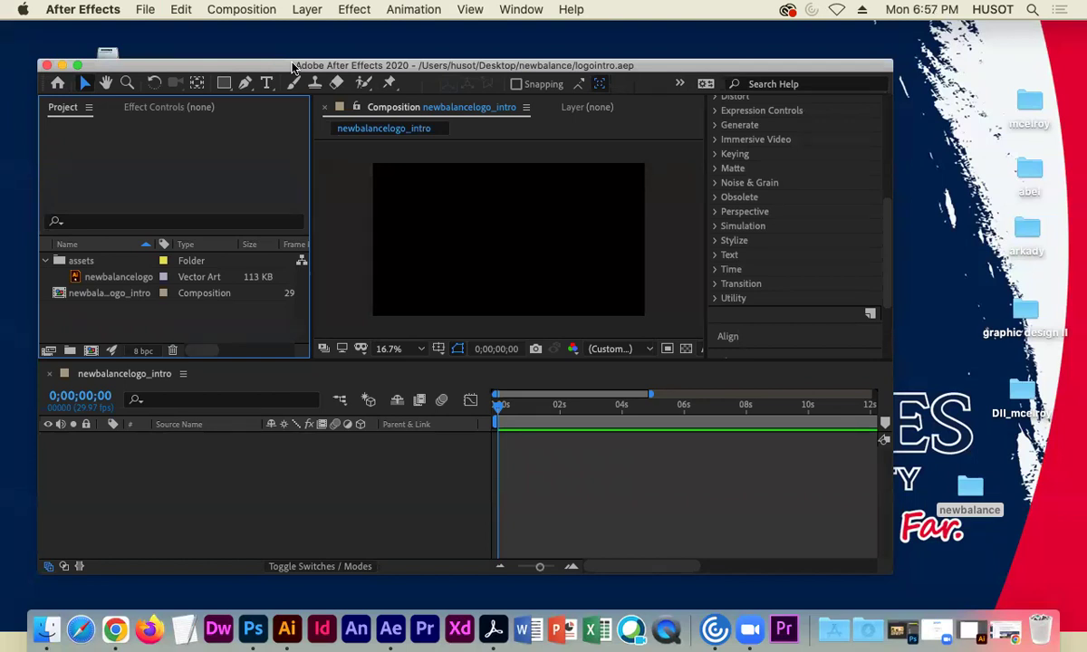
Check the desktop newbalance folder for the saved project file, close its window, and return to After Effects
{"action": "double_click", "coordinate": [930, 483]}
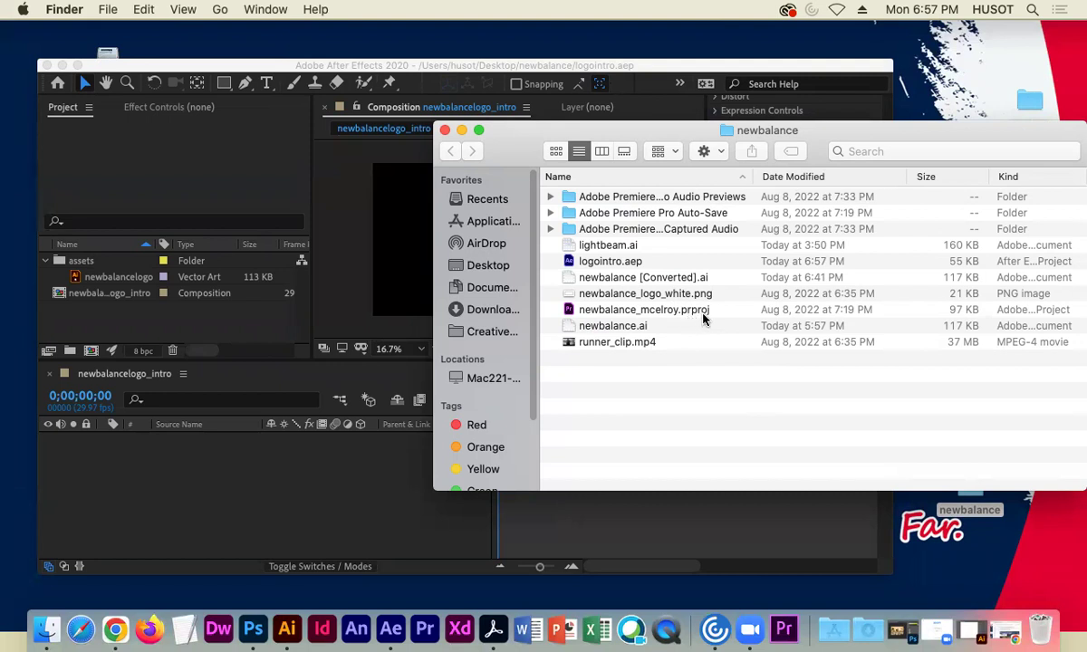
{"action": "left_click", "coordinate": [445, 130]}
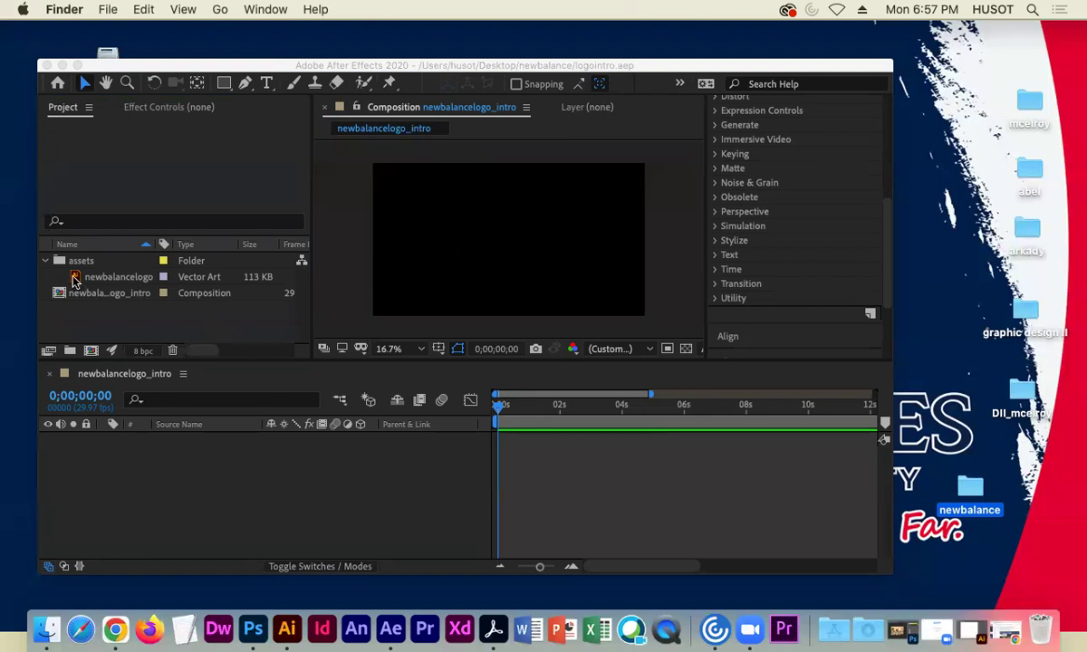
{"action": "left_click", "coordinate": [270, 268]}
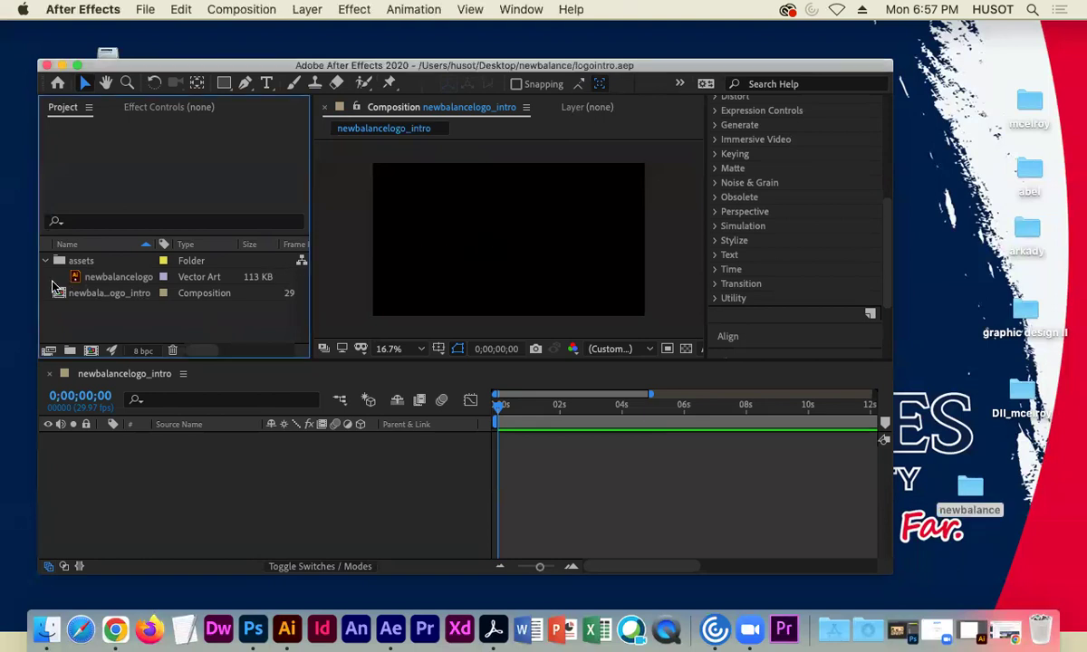
Place newbalancelogo at the centre of the composition, scale it proportionally to about 139%, and deselect it
{"action": "left_click_drag", "start_coordinate": [77, 276], "coordinate": [510, 239]}
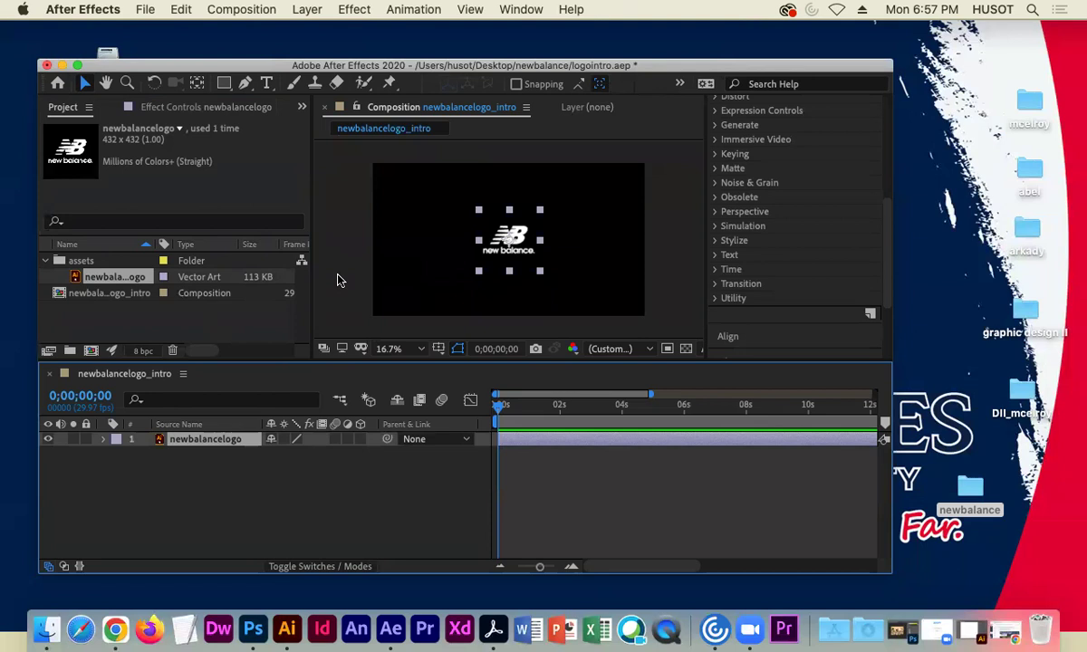
{"action": "left_click", "coordinate": [479, 212]}
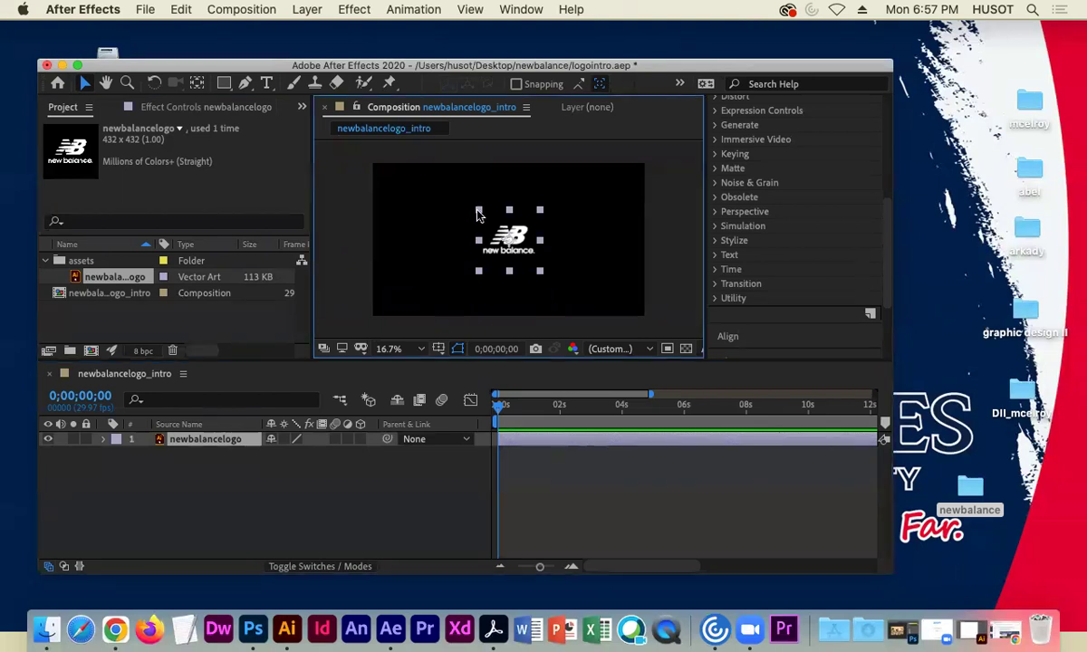
{"action": "key", "text": "Return"}
{"action": "left_click_drag", "start_coordinate": [479, 214], "coordinate": [464, 203]}
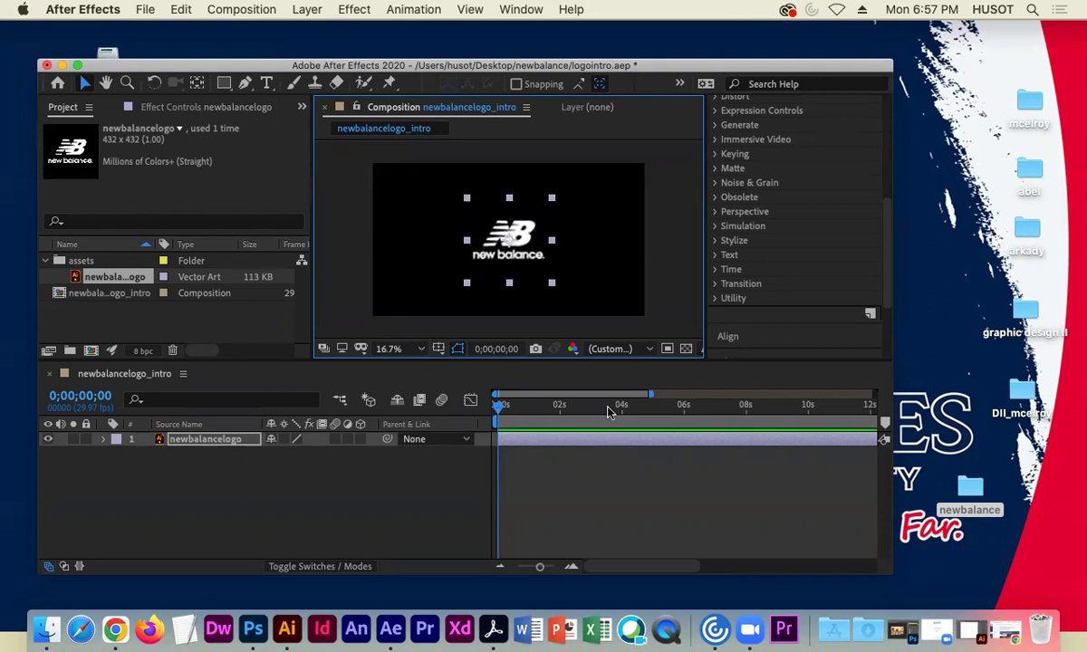
{"action": "left_click", "coordinate": [362, 222]}
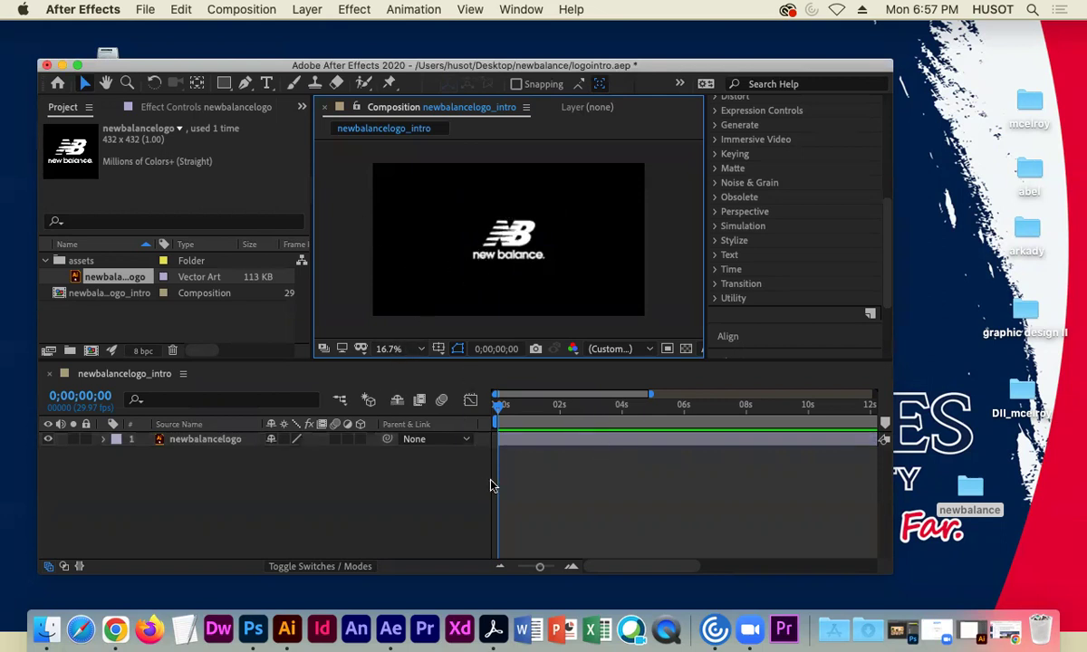
Nudge the program window slightly upward and expand the newbalancelogo layer's Transform properties in the timeline
{"action": "left_click_drag", "start_coordinate": [500, 408], "coordinate": [460, 394]}
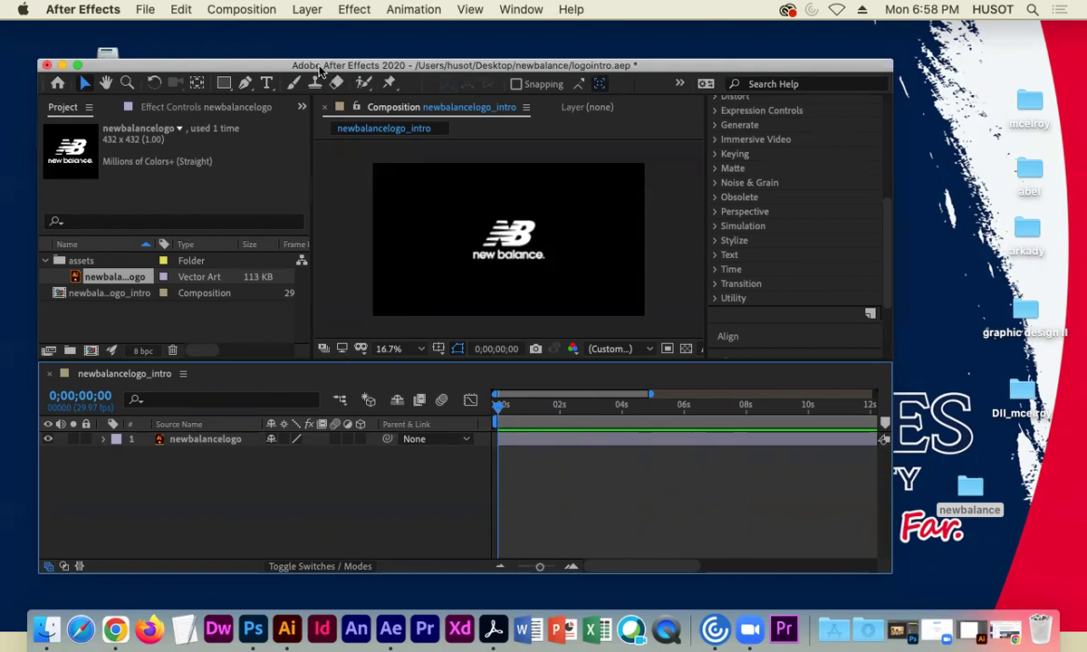
{"action": "left_click_drag", "start_coordinate": [302, 67], "coordinate": [302, 62]}
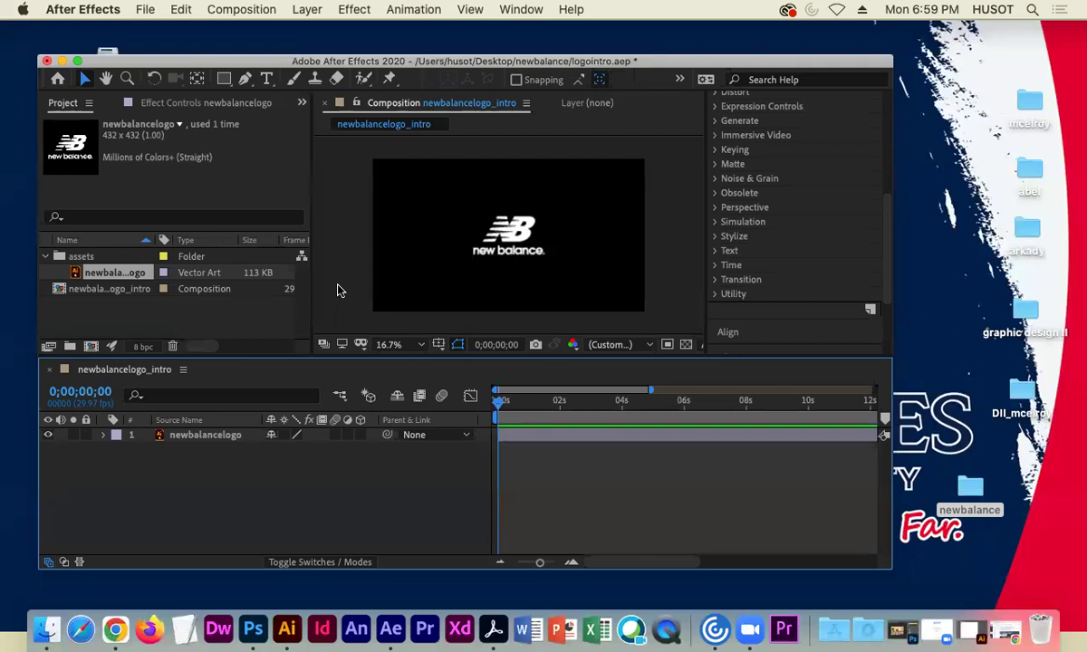
{"action": "left_click", "coordinate": [197, 435]}
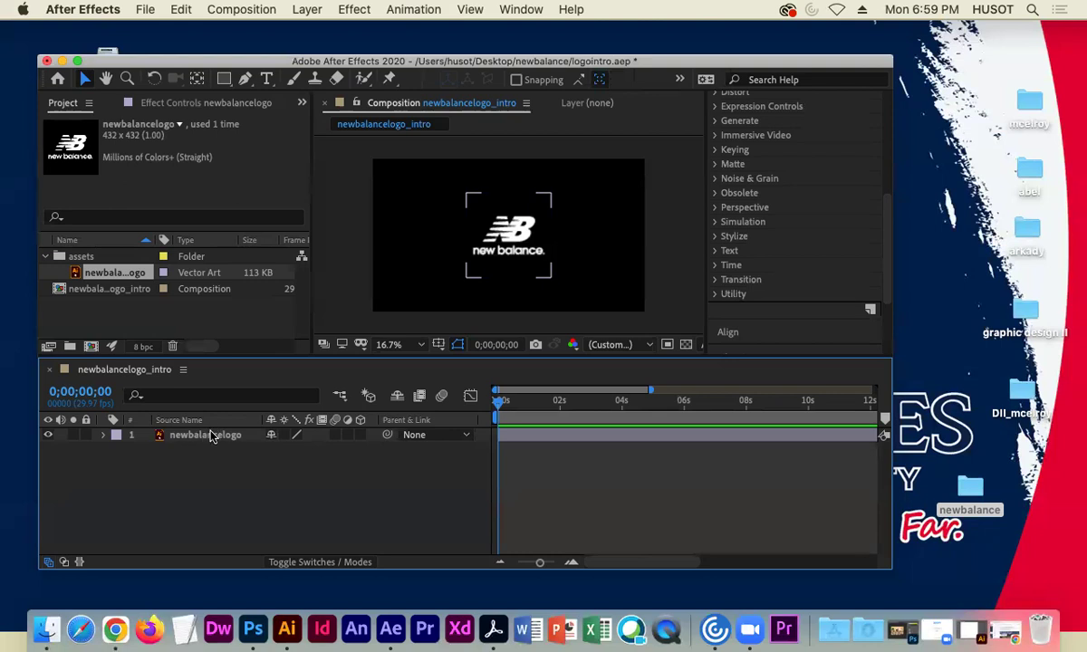
{"action": "left_click", "coordinate": [105, 435]}
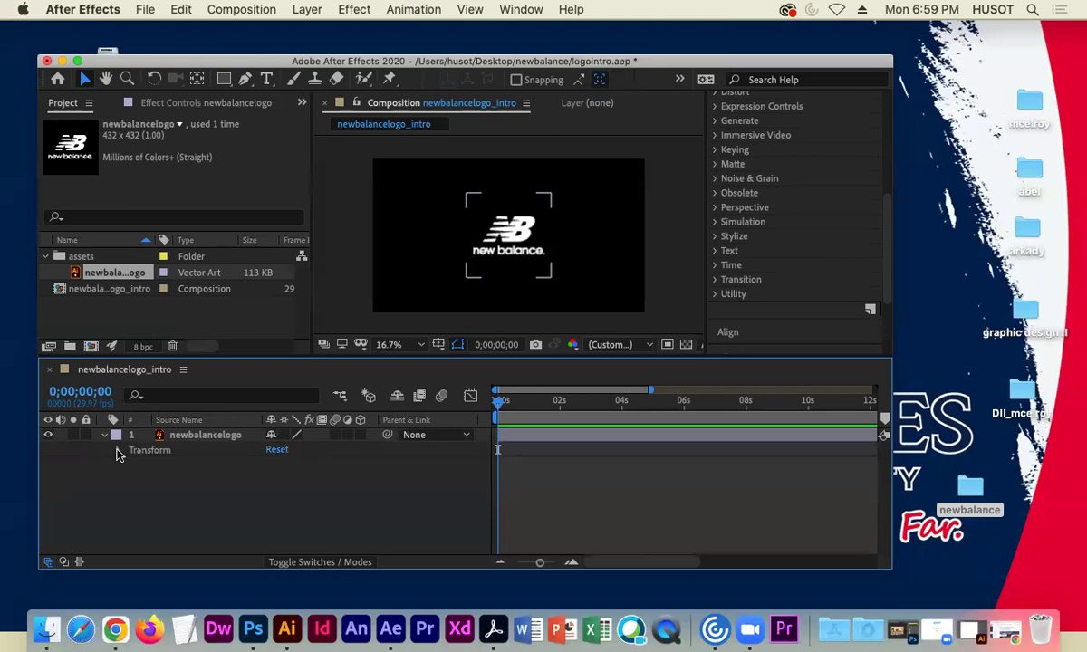
{"action": "left_click", "coordinate": [116, 454]}
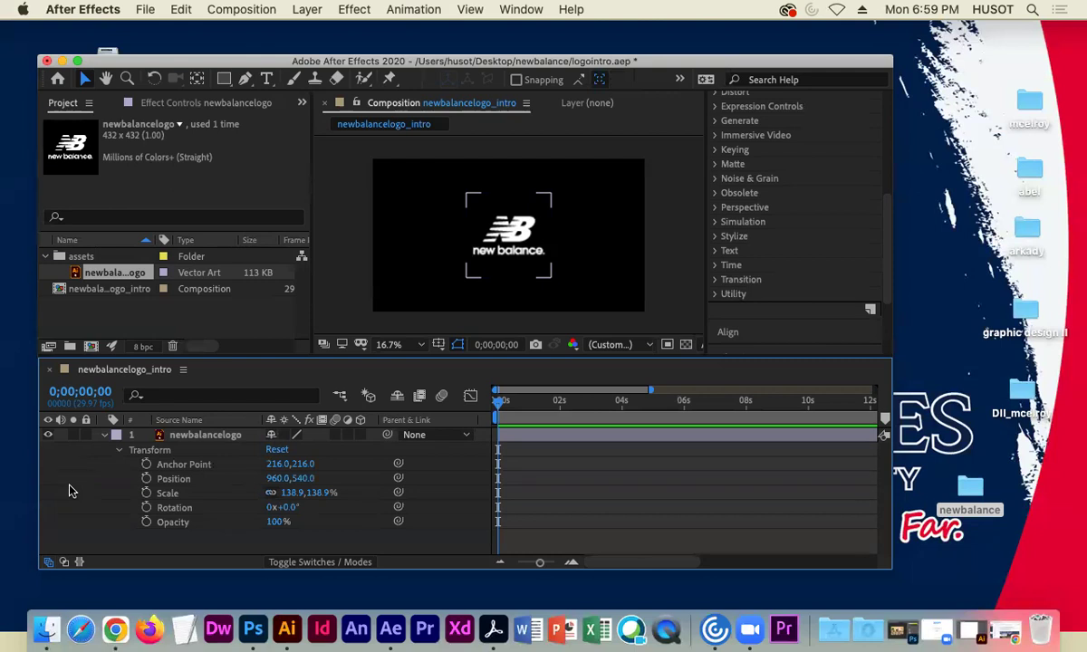
{"action": "left_click", "coordinate": [391, 378]}
{"action": "scroll", "coordinate": [815, 241], "scroll_direction": "up", "scroll_amount": 10}
{"action": "left_click", "coordinate": [509, 237]}
{"action": "left_click", "coordinate": [345, 254]}
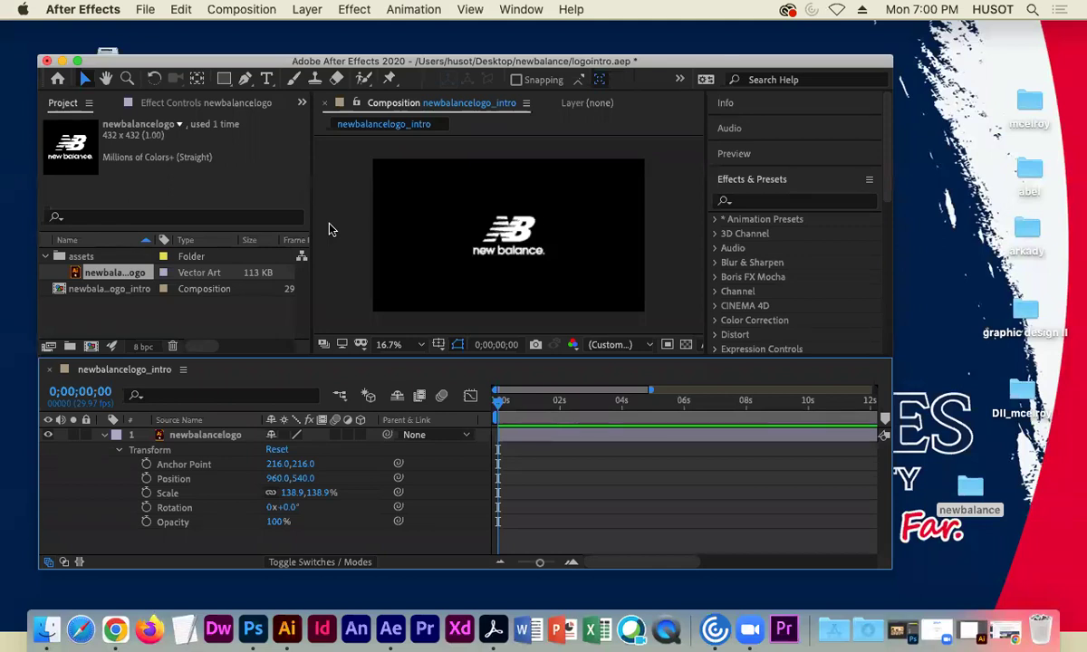
Move the logo straight up out of the frame to position 960, -192 and set a Position keyframe at 0 seconds
{"action": "left_click", "coordinate": [223, 478]}
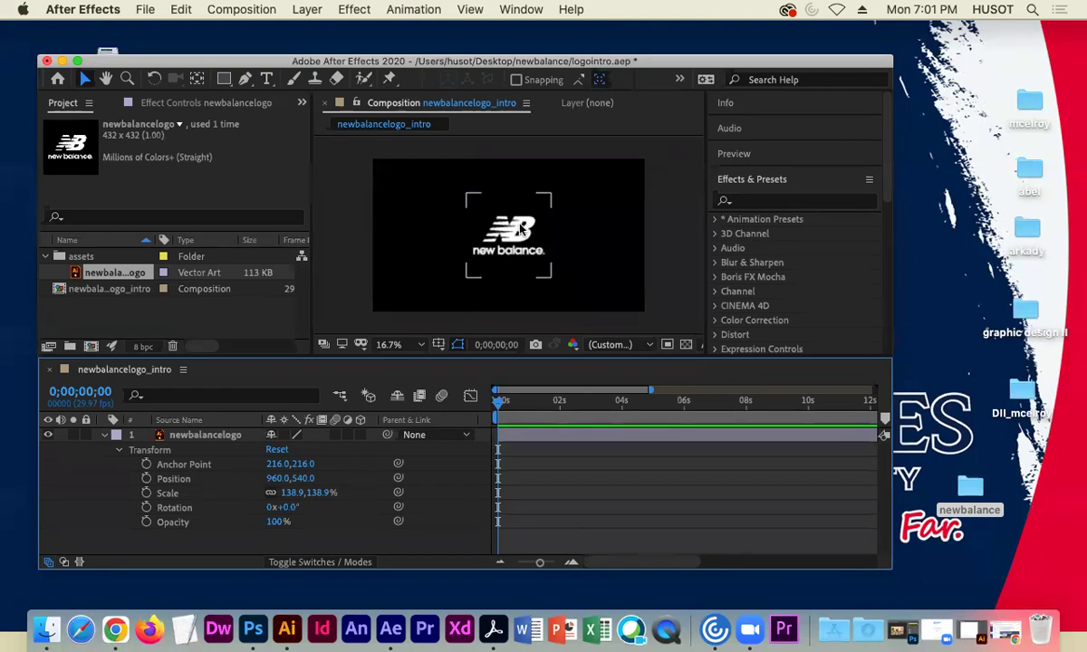
{"action": "left_click_drag", "start_coordinate": [509, 237], "coordinate": [509, 133]}
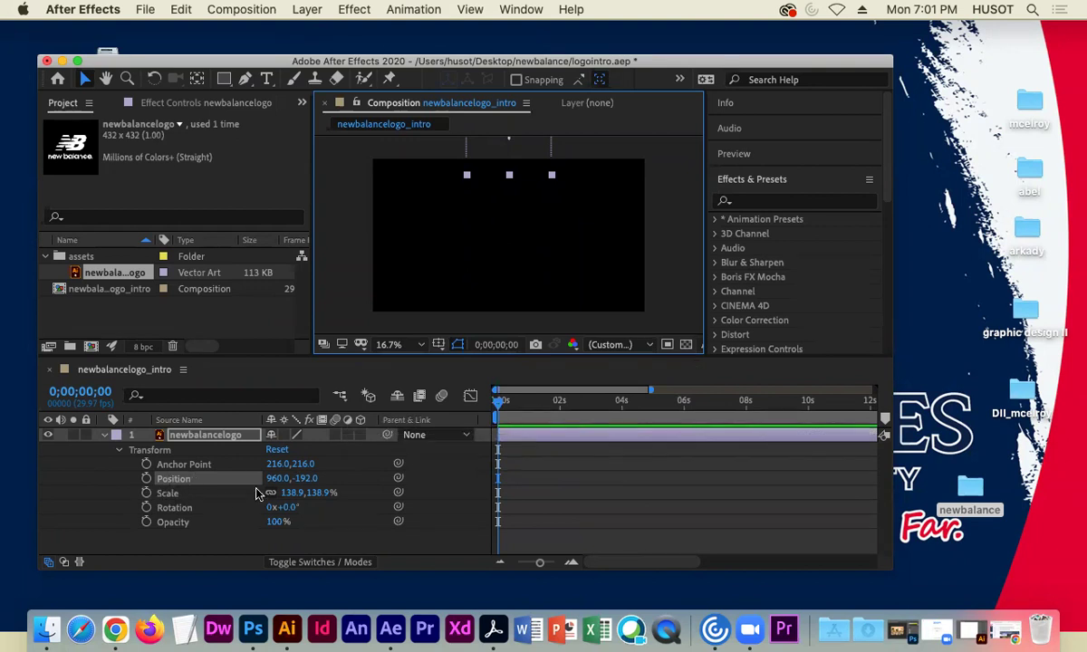
{"action": "left_click", "coordinate": [308, 478]}
{"action": "type", "text": "-192"}
{"action": "key", "text": "Return"}
{"action": "left_click", "coordinate": [146, 478]}
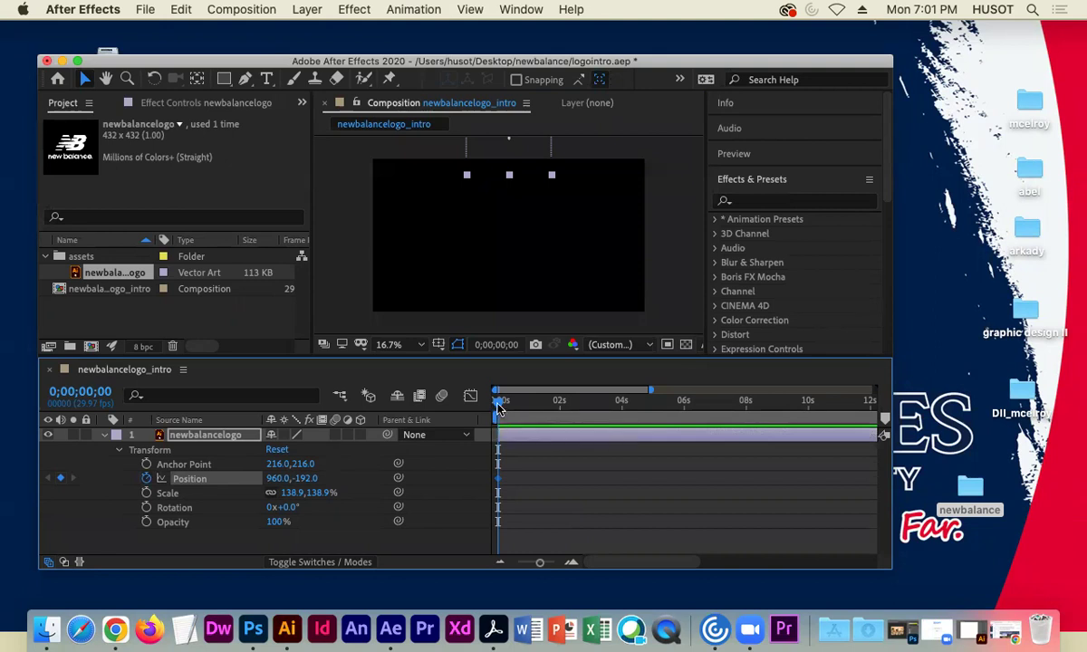
Add a Position keyframe at 1 second with the logo moved down near the frame centre, about 960, 510
{"action": "left_click_drag", "start_coordinate": [498, 407], "coordinate": [530, 408]}
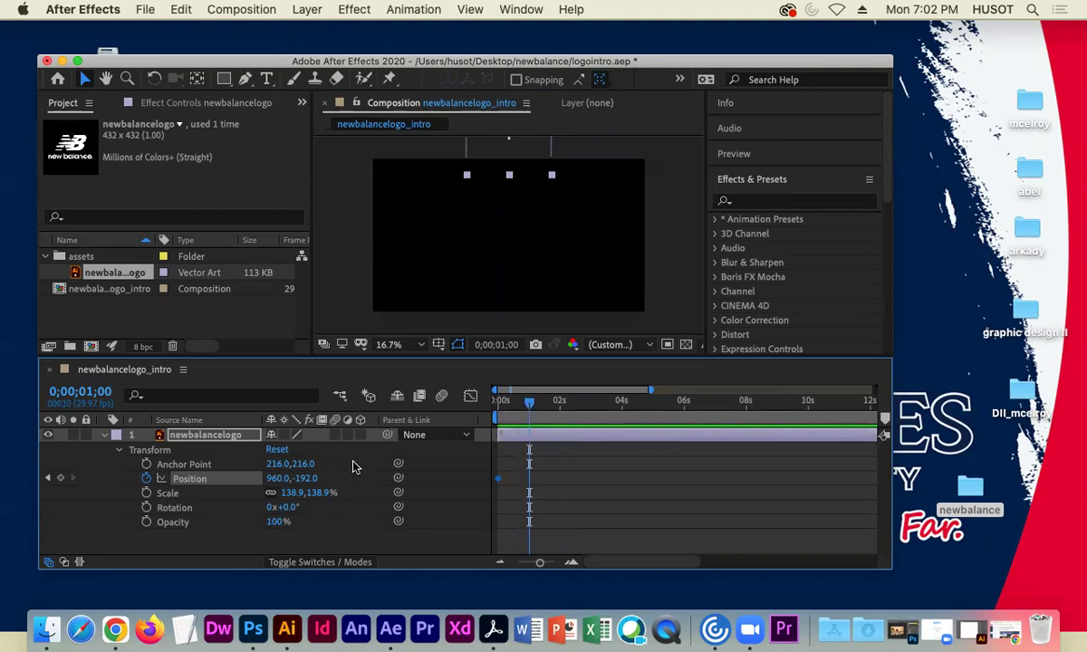
{"action": "left_click", "coordinate": [60, 480]}
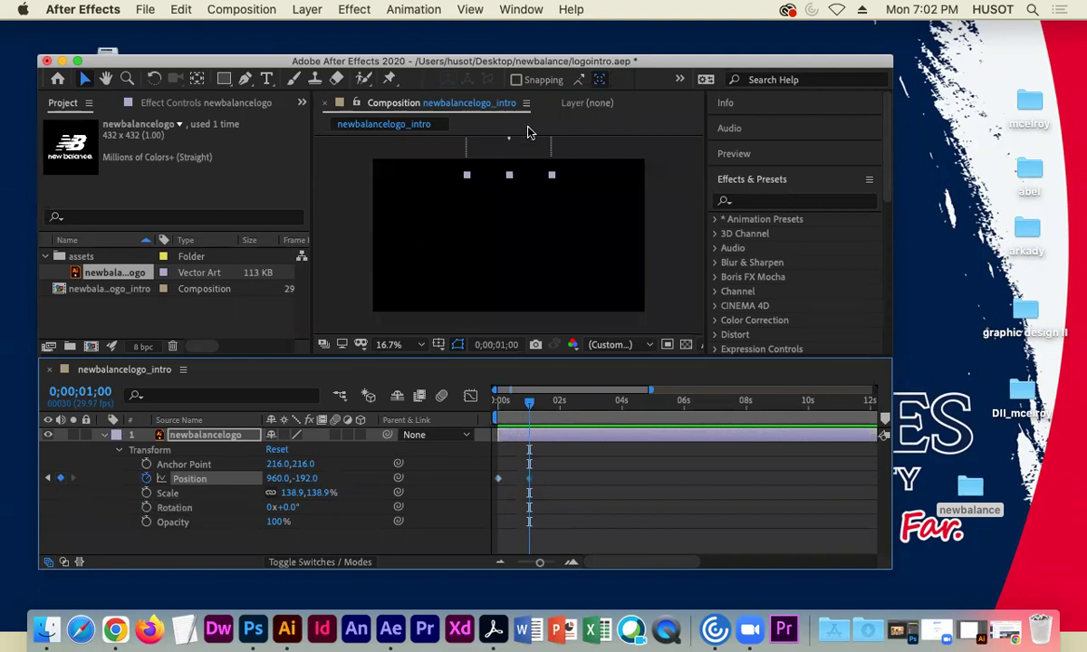
{"action": "left_click_drag", "start_coordinate": [518, 158], "coordinate": [514, 258]}
{"action": "left_click", "coordinate": [525, 402]}
{"action": "mouse_move", "coordinate": [522, 408]}
{"action": "left_mouse_down"}
{"action": "mouse_move", "coordinate": [498, 412]}
{"action": "mouse_move", "coordinate": [532, 414]}
{"action": "left_mouse_up"}
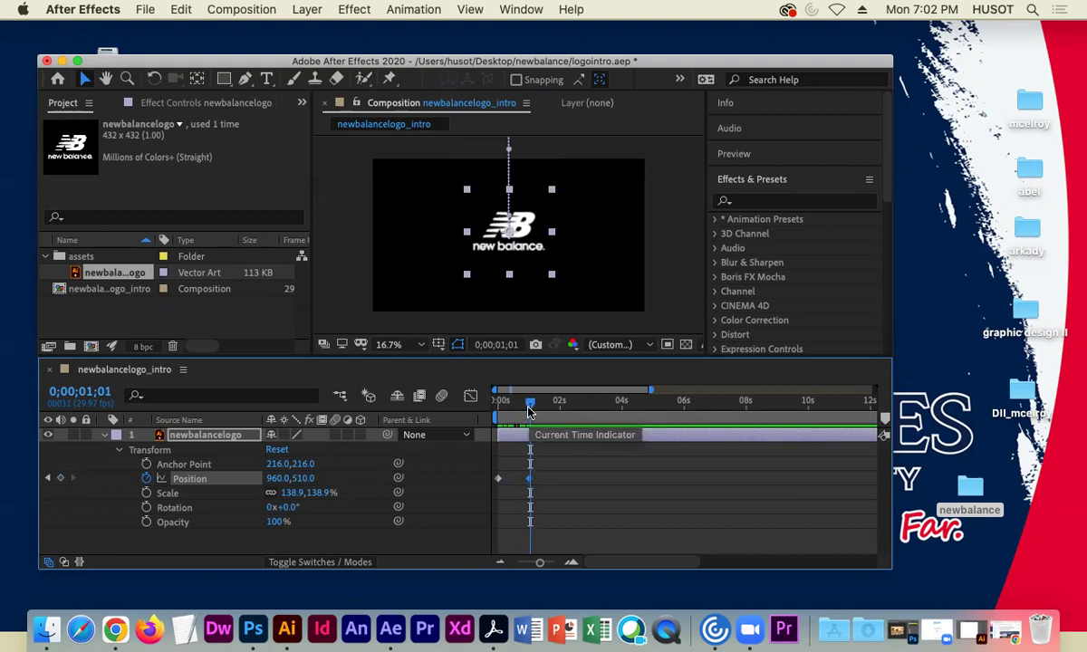
Add a Position keyframe at 2 seconds with the logo moved down below the frame, about 960, 1224
{"action": "left_click_drag", "start_coordinate": [527, 410], "coordinate": [557, 409]}
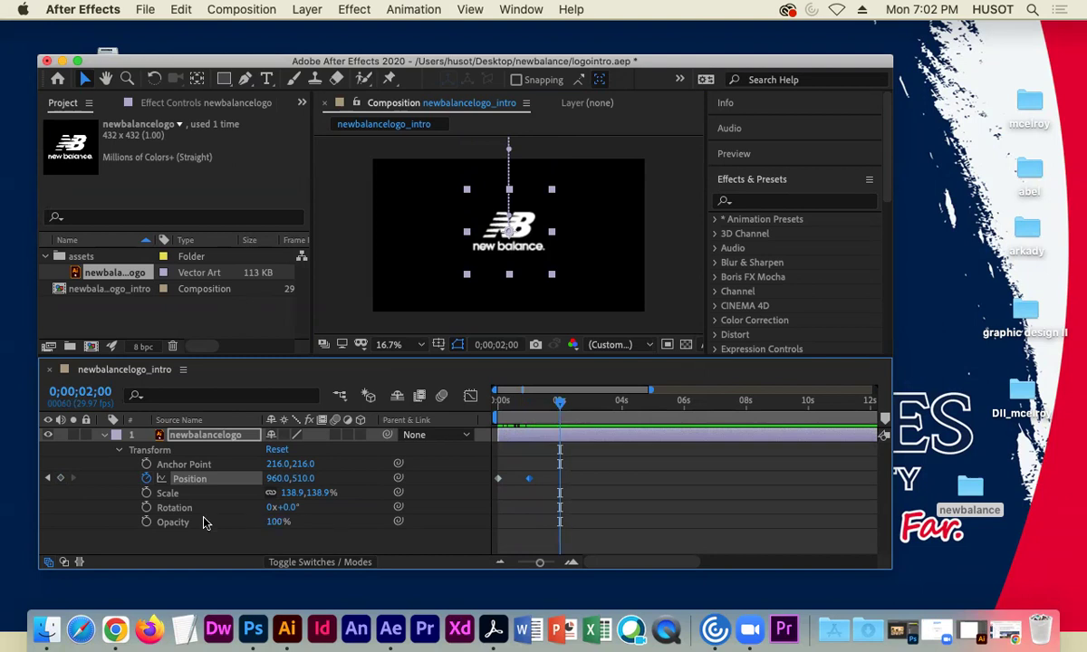
{"action": "left_click", "coordinate": [61, 478]}
{"action": "left_click_drag", "start_coordinate": [500, 229], "coordinate": [522, 329]}
Scrub between 0 and 2 seconds to review the logo's vertical movement, finishing at the start of the composition
{"action": "left_click", "coordinate": [548, 402]}
{"action": "mouse_move", "coordinate": [548, 408]}
{"action": "left_mouse_down"}
{"action": "mouse_move", "coordinate": [497, 412]}
{"action": "mouse_move", "coordinate": [559, 412]}
{"action": "mouse_move", "coordinate": [547, 411]}
{"action": "left_mouse_up"}
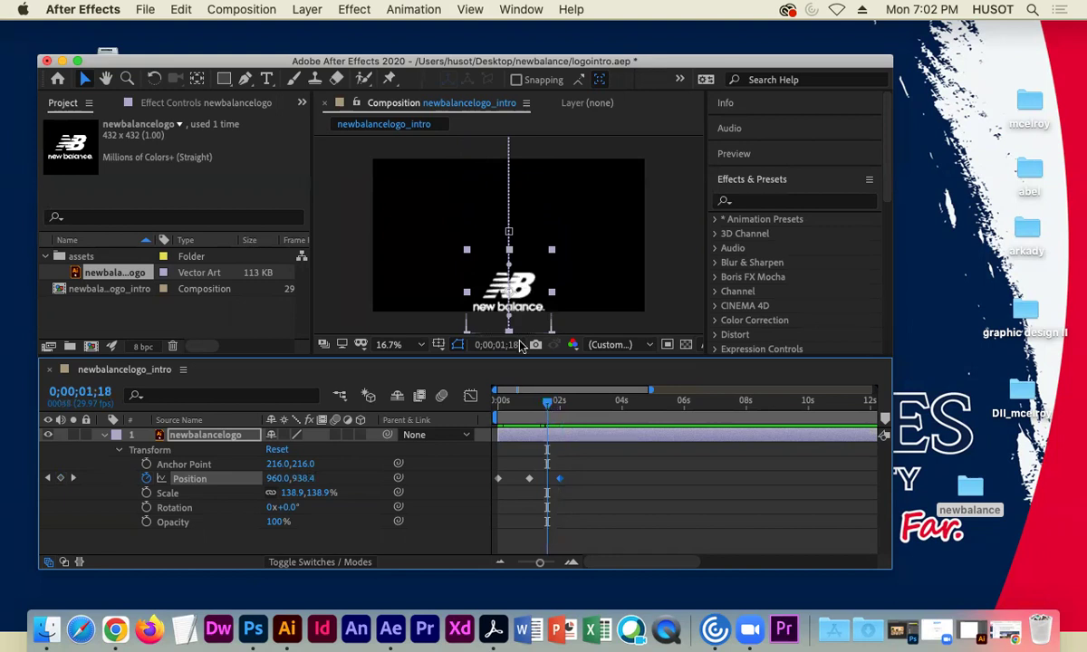
{"action": "left_click", "coordinate": [536, 406]}
{"action": "left_click_drag", "start_coordinate": [536, 406], "coordinate": [562, 410]}
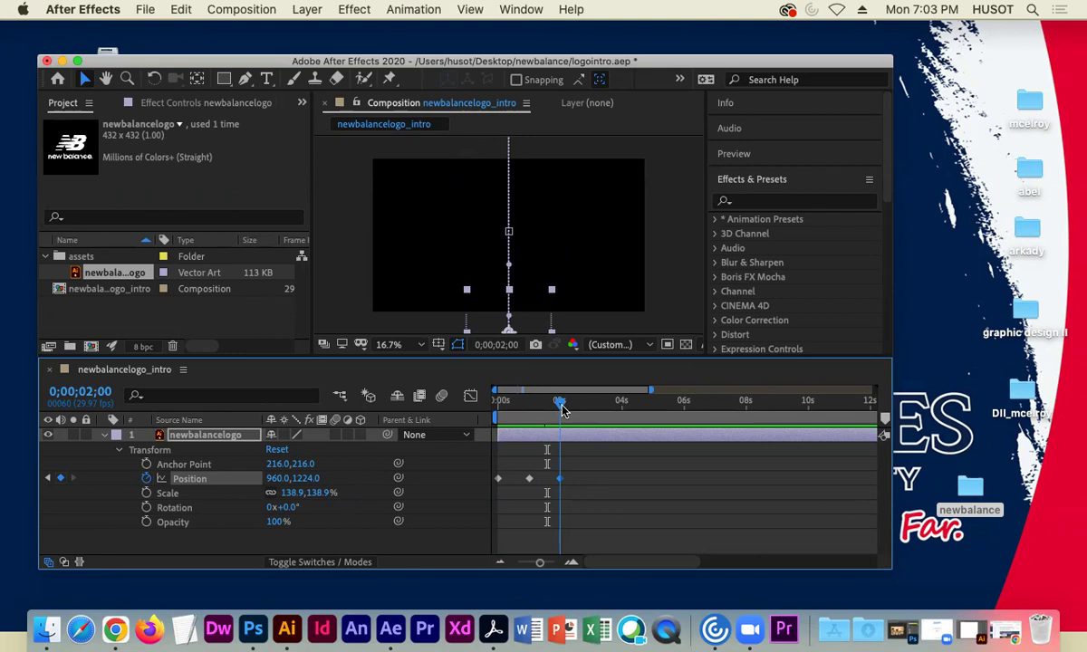
{"action": "left_click_drag", "start_coordinate": [562, 409], "coordinate": [497, 408]}
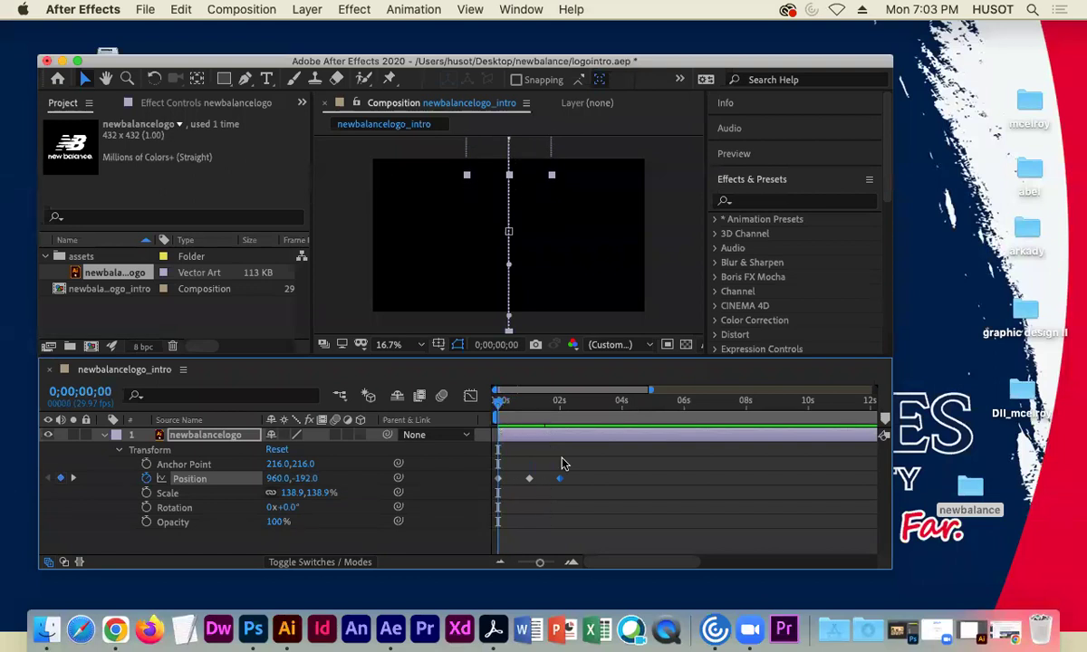
Apply Easy Ease to all three Position keyframes of the logo layer
{"action": "left_click", "coordinate": [529, 479], "text": "shift"}
{"action": "right_click", "coordinate": [542, 481]}
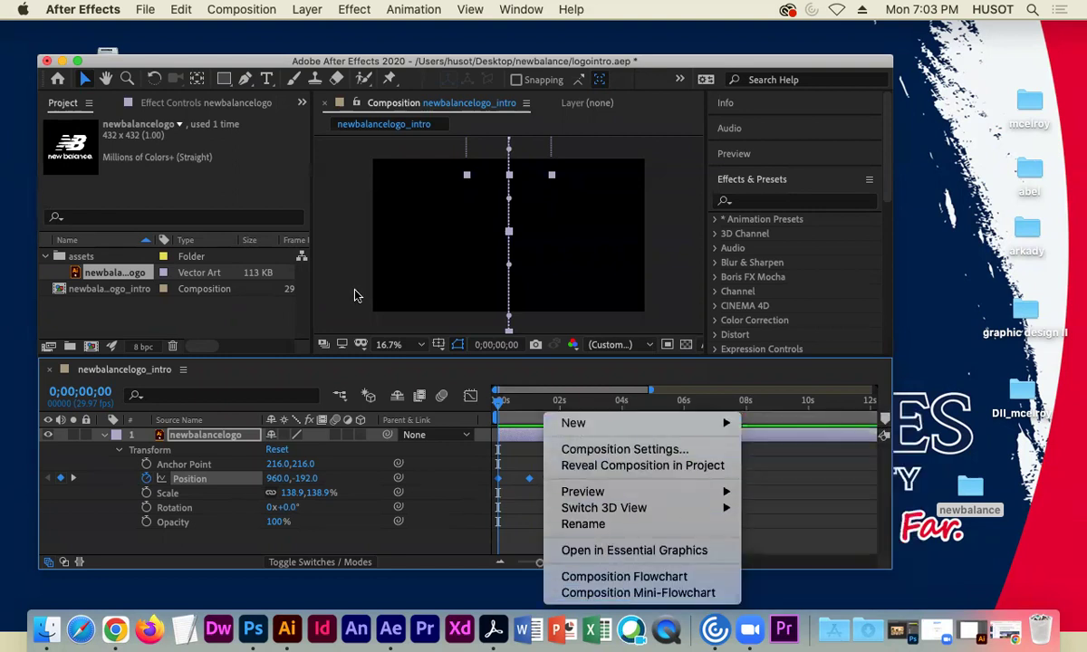
{"action": "left_click", "coordinate": [527, 480]}
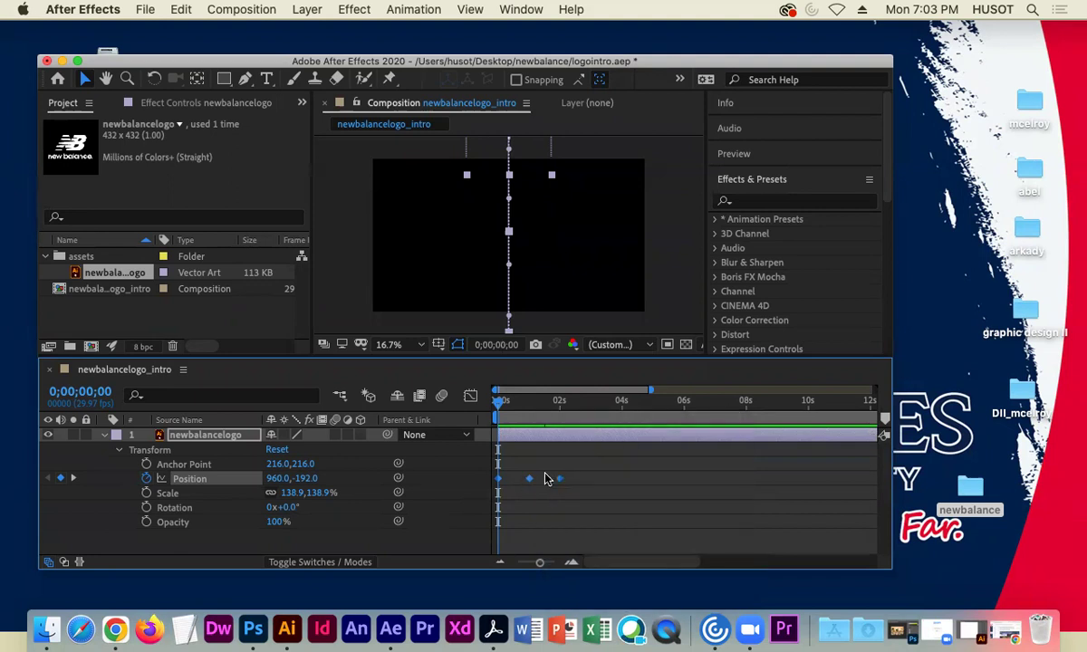
{"action": "mouse_move", "coordinate": [530, 484]}
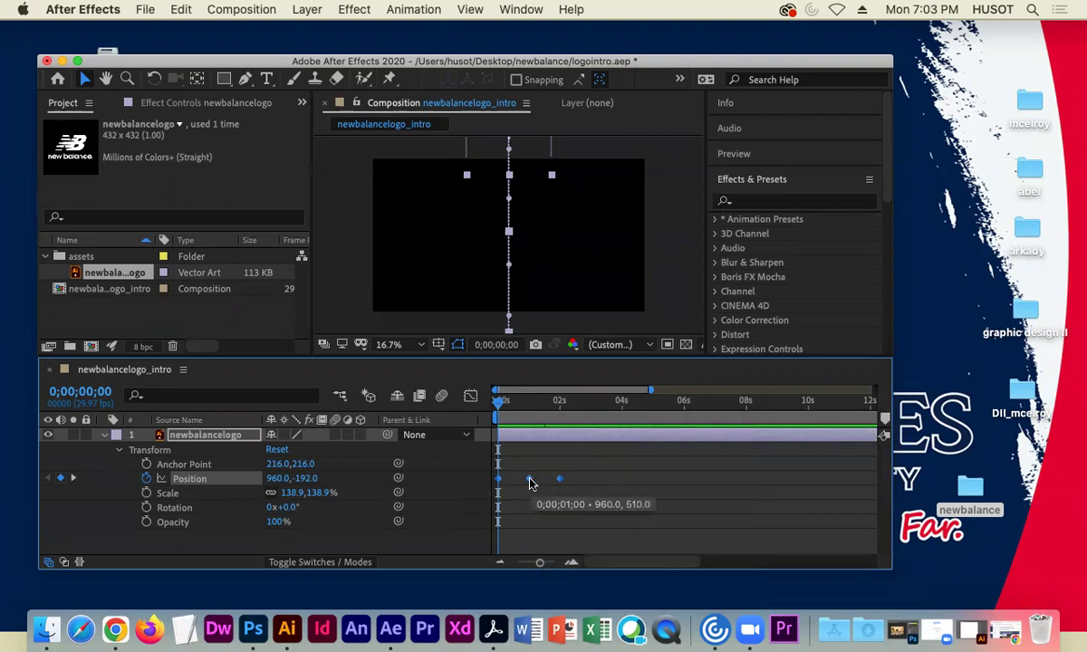
{"action": "right_click", "coordinate": [530, 483]}
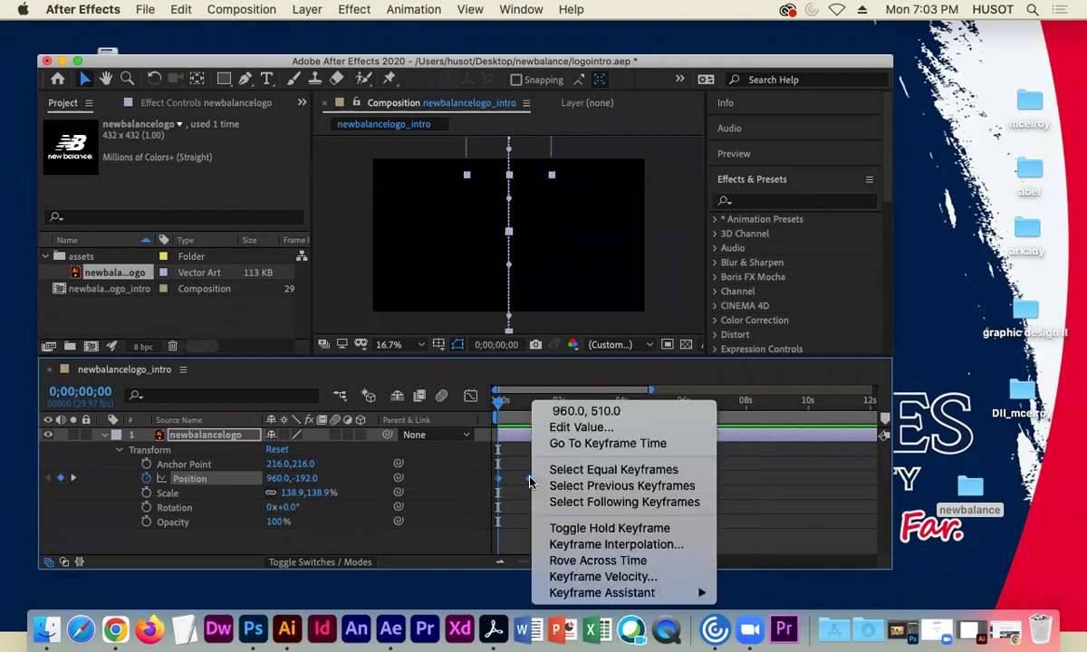
{"action": "mouse_move", "coordinate": [648, 593]}
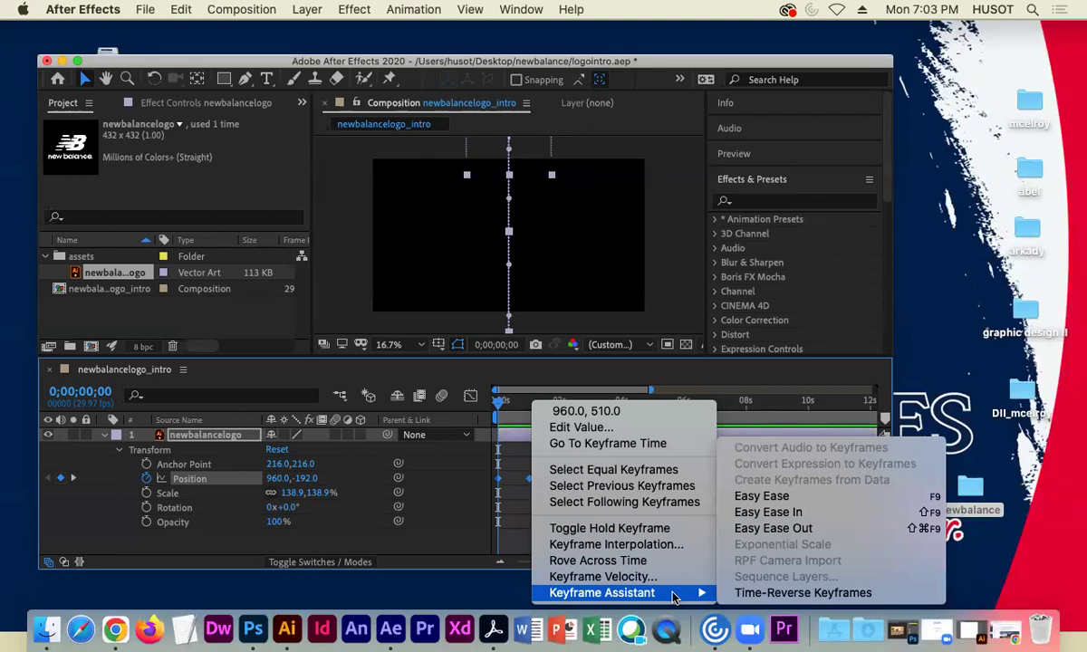
{"action": "left_click", "coordinate": [353, 301]}
{"action": "mouse_move", "coordinate": [500, 410]}
{"action": "left_mouse_down"}
{"action": "mouse_move", "coordinate": [569, 418]}
{"action": "mouse_move", "coordinate": [453, 404]}
{"action": "mouse_move", "coordinate": [522, 426]}
{"action": "mouse_move", "coordinate": [572, 424]}
{"action": "mouse_move", "coordinate": [497, 422]}
{"action": "left_mouse_up"}
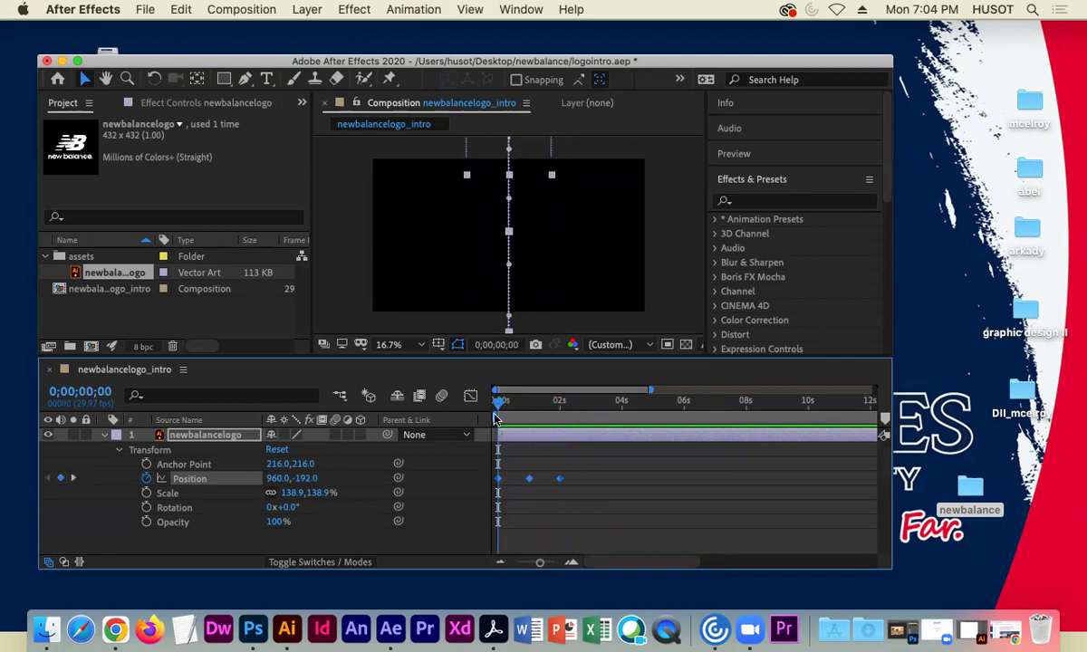
{"action": "right_click", "coordinate": [498, 479]}
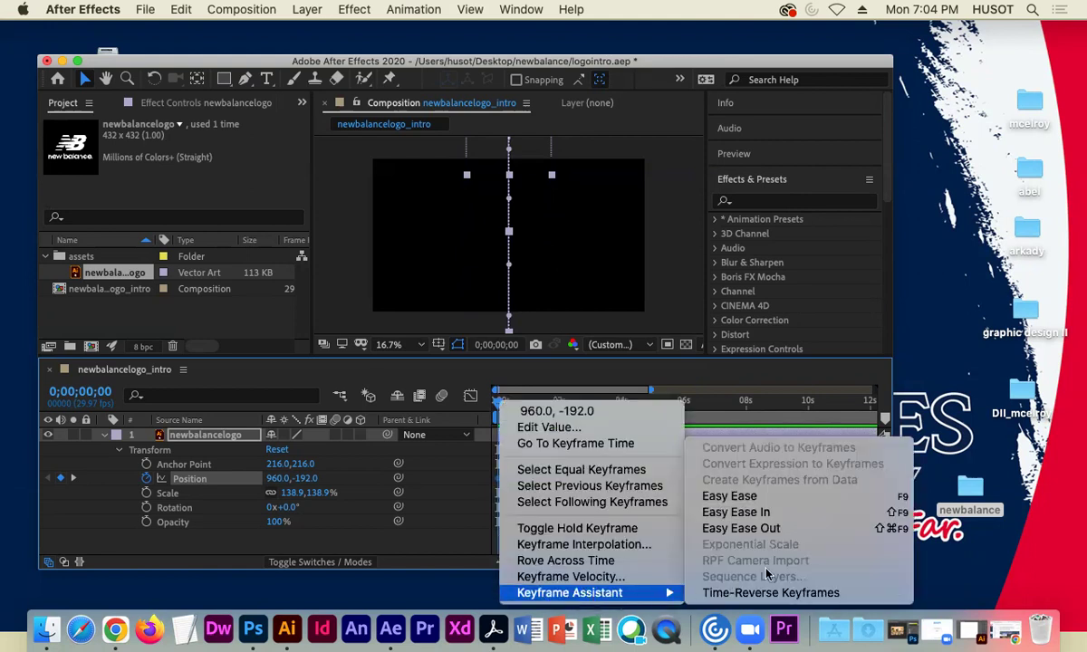
{"action": "left_click", "coordinate": [764, 497]}
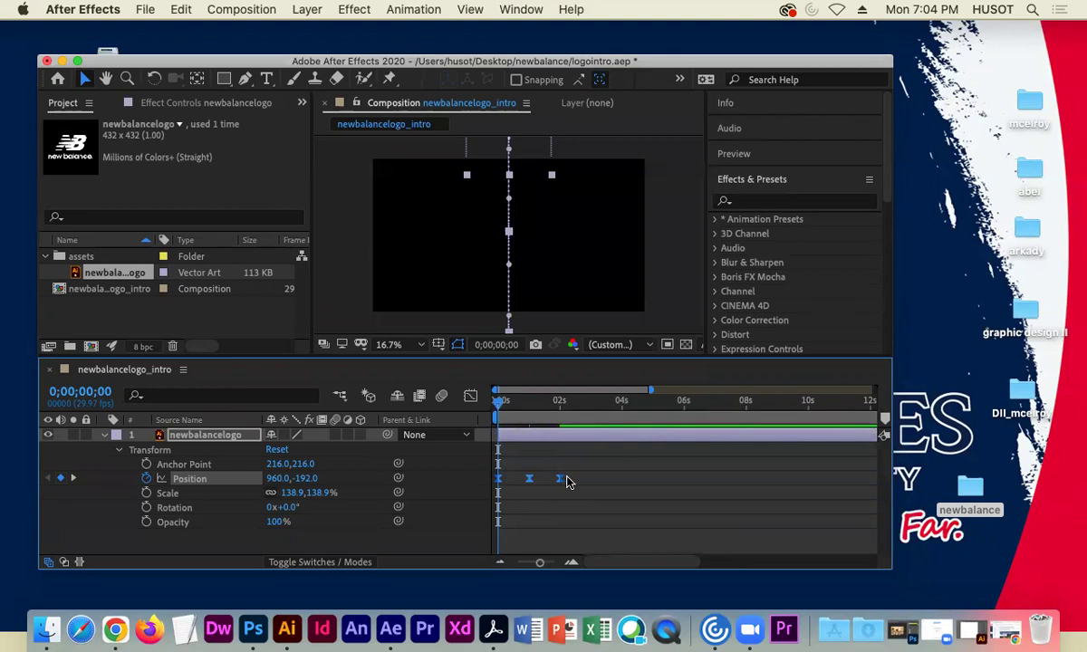
Play back the eased logo movement from the start of the composition, finishing with the playhead at 0 seconds
{"action": "mouse_move", "coordinate": [502, 407]}
{"action": "left_mouse_down"}
{"action": "mouse_move", "coordinate": [563, 409]}
{"action": "mouse_move", "coordinate": [497, 404]}
{"action": "left_mouse_up"}
{"action": "mouse_move", "coordinate": [507, 406]}
{"action": "left_mouse_down"}
{"action": "mouse_move", "coordinate": [521, 403]}
{"action": "mouse_move", "coordinate": [497, 404]}
{"action": "left_mouse_up"}
{"action": "key", "text": "space"}
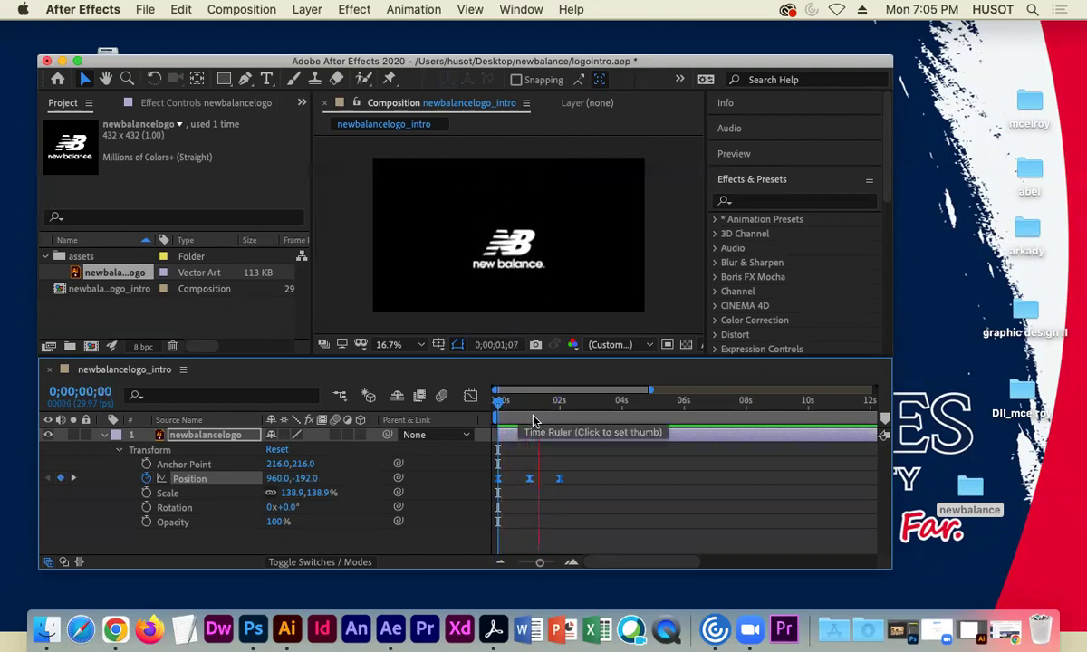
{"action": "left_click", "coordinate": [580, 405]}
{"action": "left_click_drag", "start_coordinate": [579, 404], "coordinate": [496, 404]}
{"action": "key", "text": "space"}
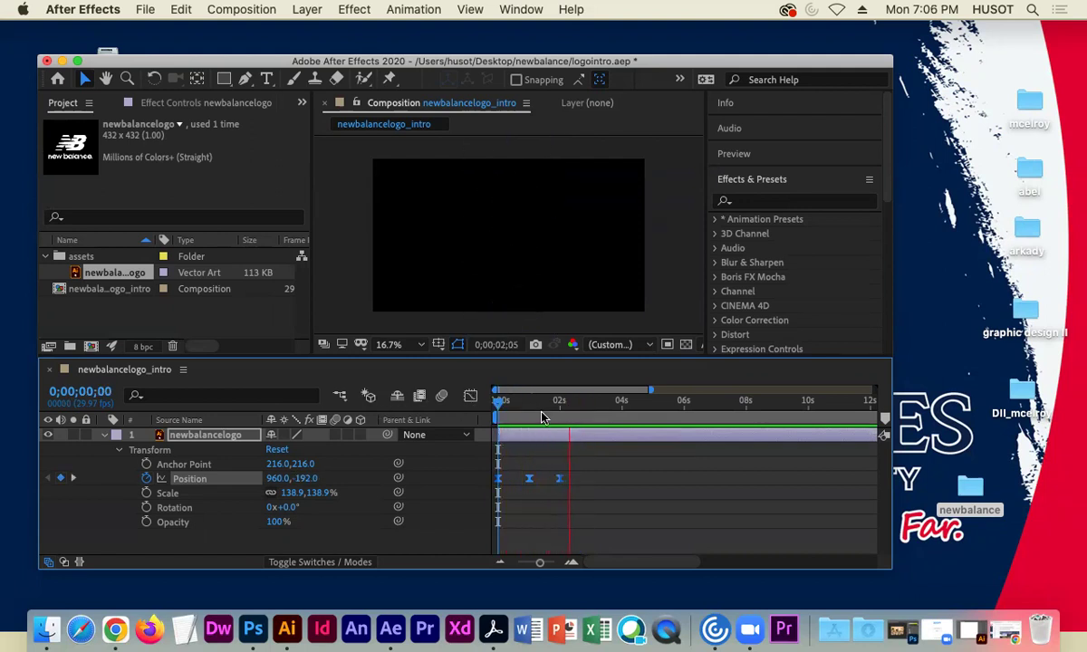
{"action": "key", "text": "space"}
{"action": "left_click_drag", "start_coordinate": [553, 399], "coordinate": [494, 403]}
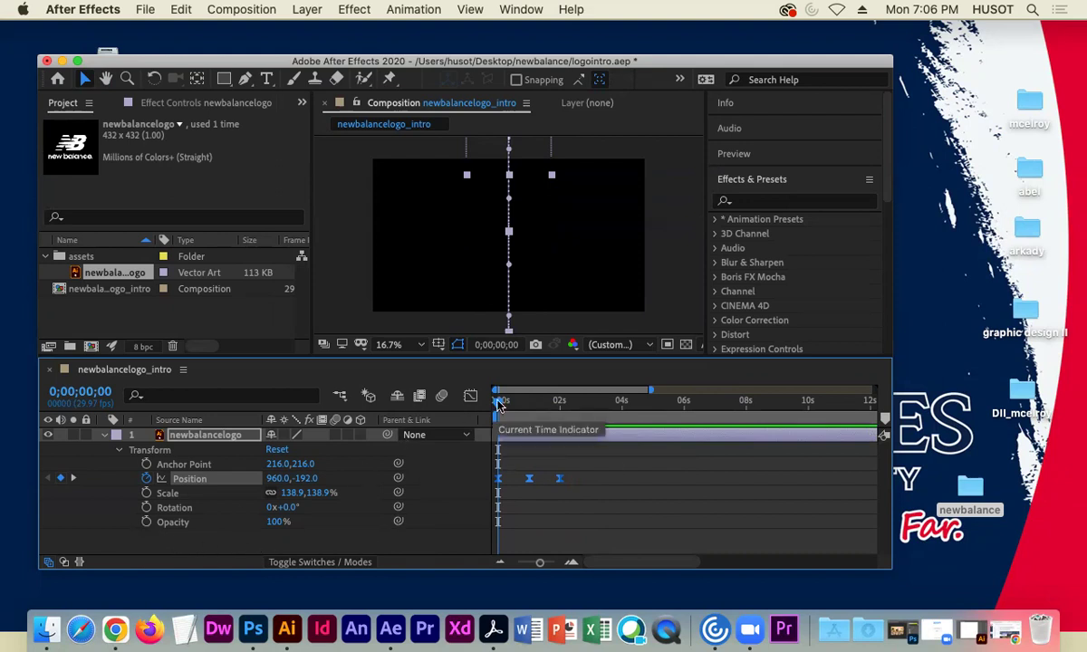
Set an Opacity keyframe of 0% for the logo layer at 0 seconds
{"action": "left_click", "coordinate": [146, 524]}
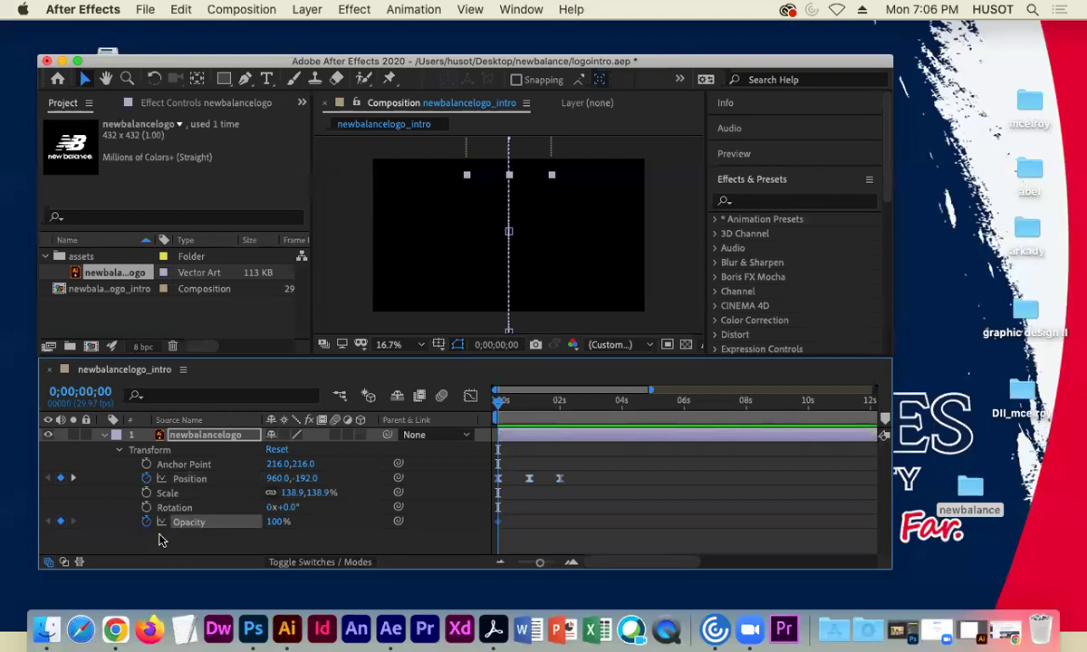
{"action": "left_click_drag", "start_coordinate": [279, 526], "coordinate": [185, 514]}
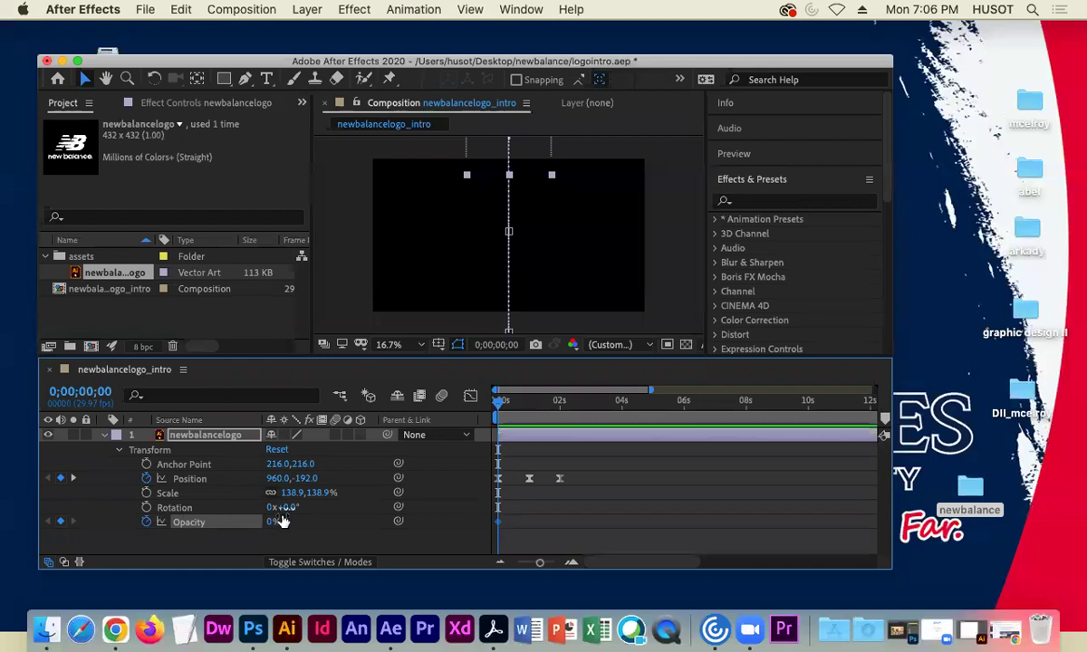
{"action": "mouse_move", "coordinate": [497, 408]}
{"action": "left_mouse_down"}
{"action": "mouse_move", "coordinate": [573, 412]}
{"action": "mouse_move", "coordinate": [480, 407]}
{"action": "left_mouse_up"}
Add an Opacity keyframe of 100% for the logo layer at 1 second
{"action": "left_click_drag", "start_coordinate": [499, 407], "coordinate": [529, 407]}
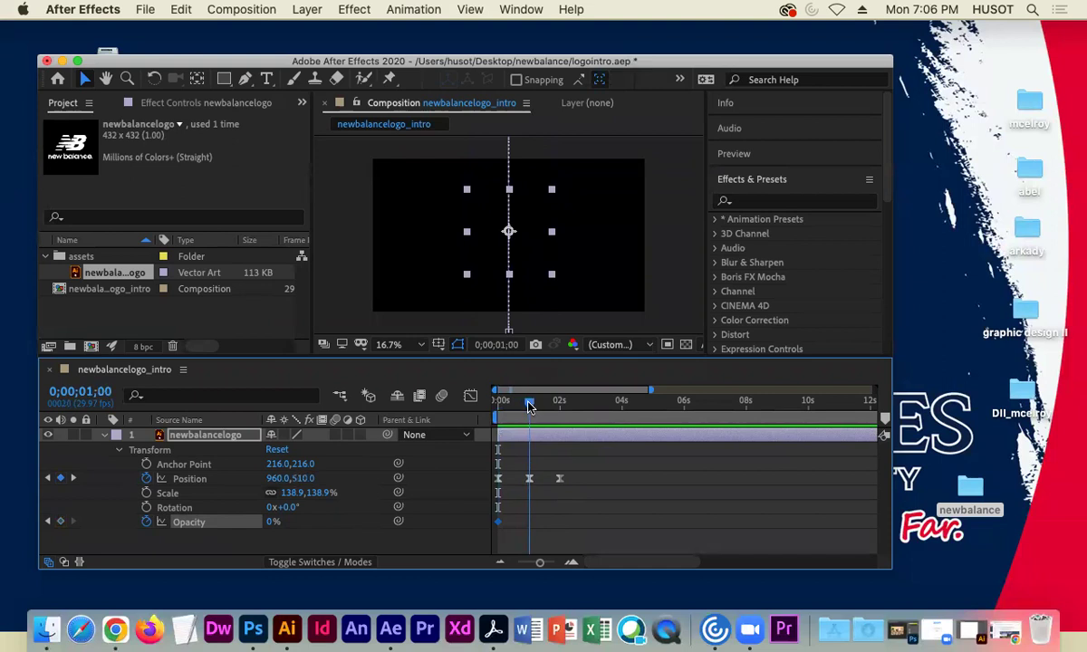
{"action": "left_click", "coordinate": [61, 522]}
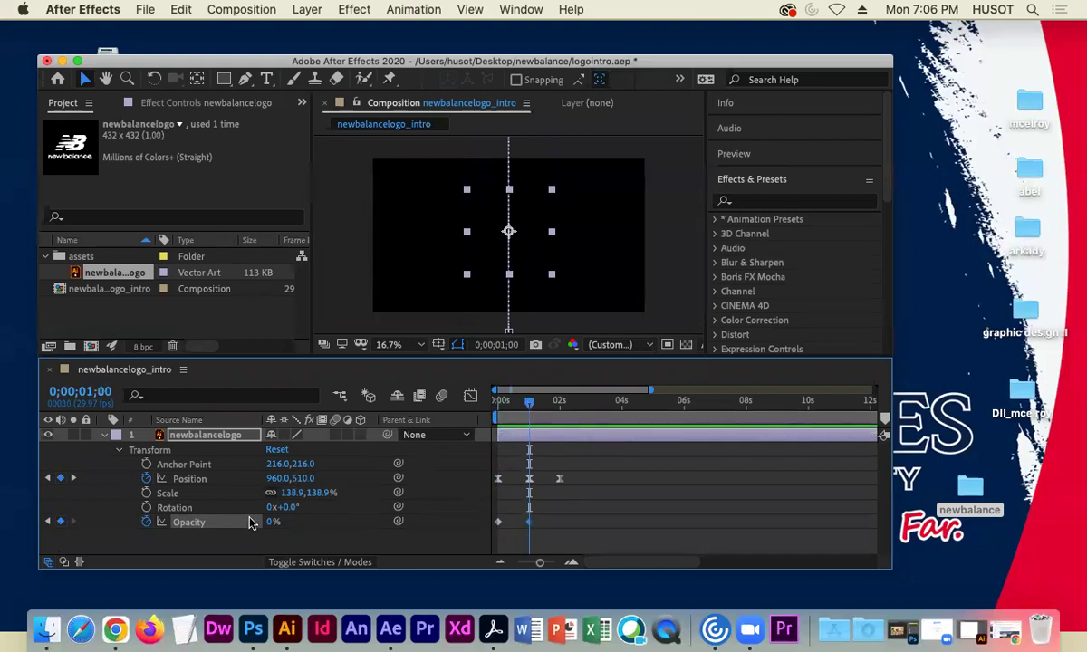
{"action": "left_click_drag", "start_coordinate": [276, 521], "coordinate": [367, 515]}
Add an Opacity keyframe of 0% for the logo layer at 2 seconds
{"action": "left_click_drag", "start_coordinate": [530, 406], "coordinate": [559, 422]}
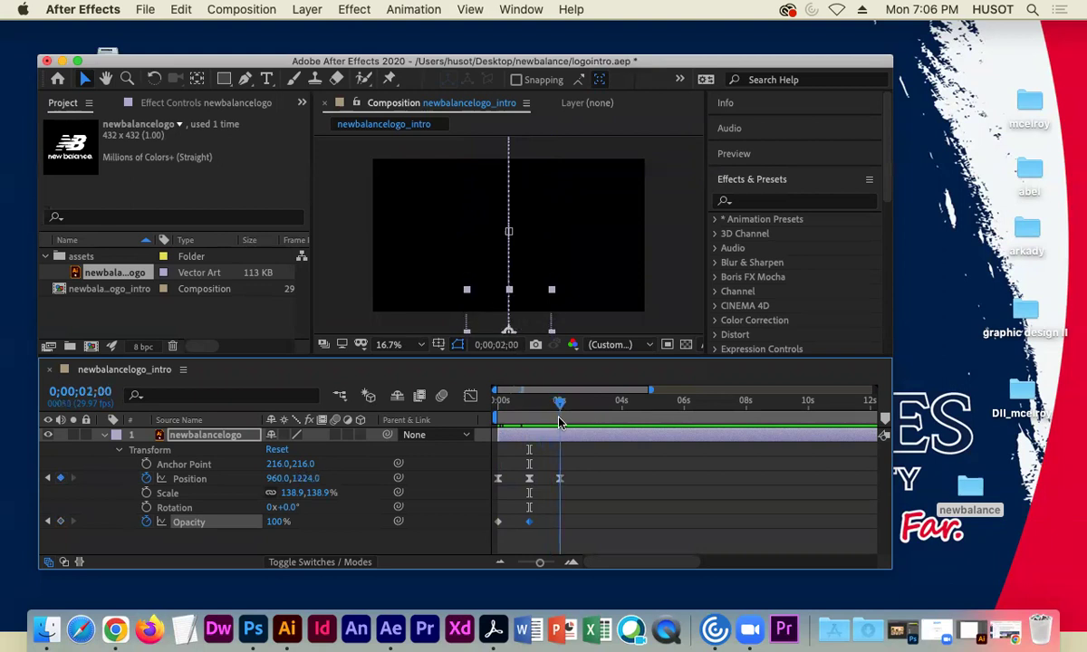
{"action": "left_click", "coordinate": [61, 522]}
{"action": "left_click_drag", "start_coordinate": [277, 521], "coordinate": [257, 522]}
Play back the logo's opacity fade from the start and return the playhead to 0 seconds
{"action": "left_click_drag", "start_coordinate": [562, 406], "coordinate": [497, 401]}
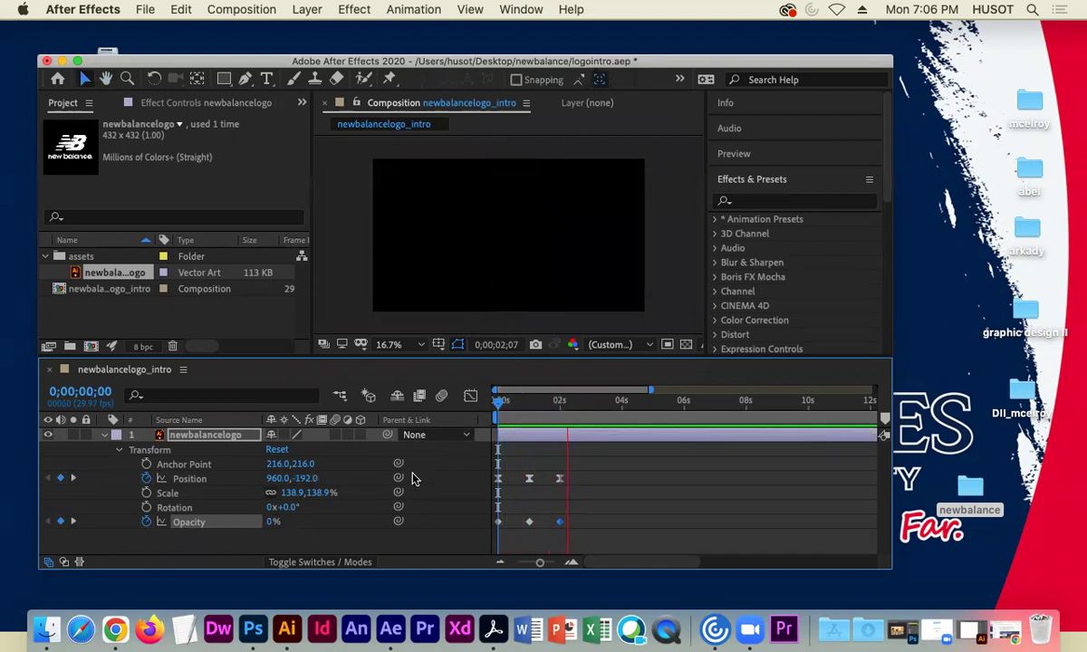
{"action": "key", "text": "space"}
{"action": "left_click_drag", "start_coordinate": [584, 406], "coordinate": [447, 376]}
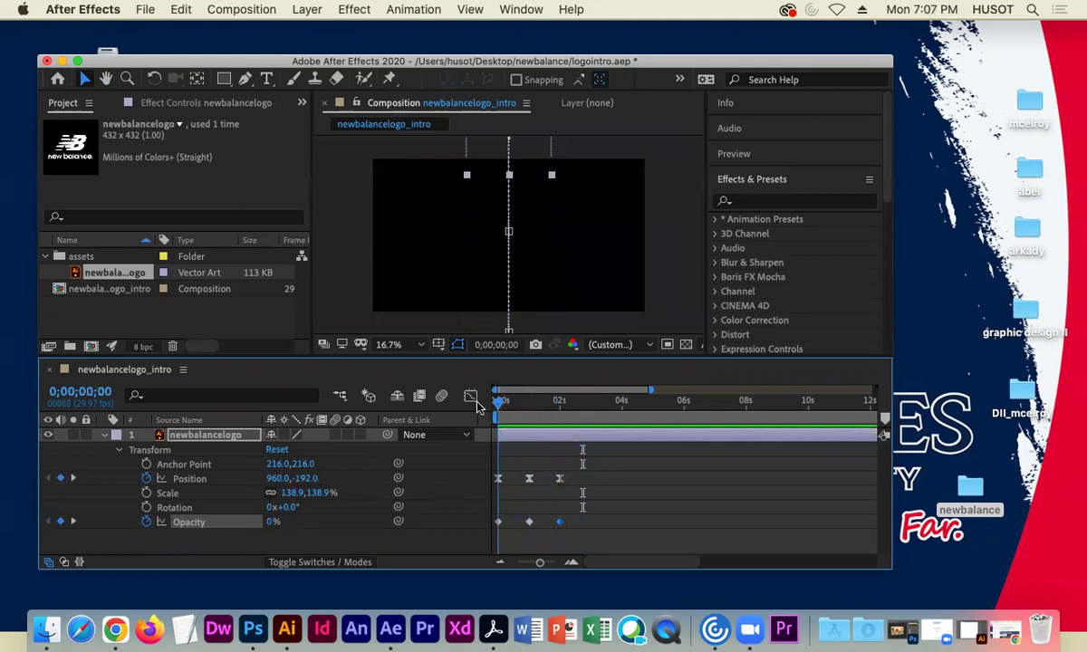
Apply Easy Ease to all three Opacity keyframes of the logo layer
{"action": "left_click", "coordinate": [530, 523], "text": "shift"}
{"action": "right_click", "coordinate": [530, 529]}
{"action": "mouse_move", "coordinate": [652, 592]}
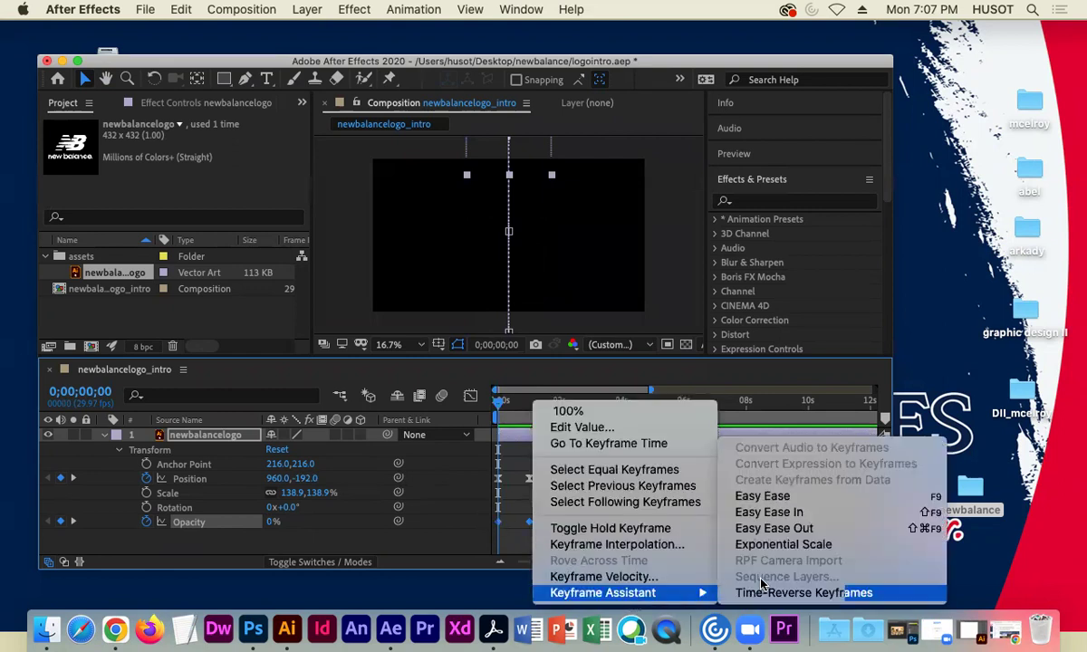
{"action": "left_click", "coordinate": [762, 496]}
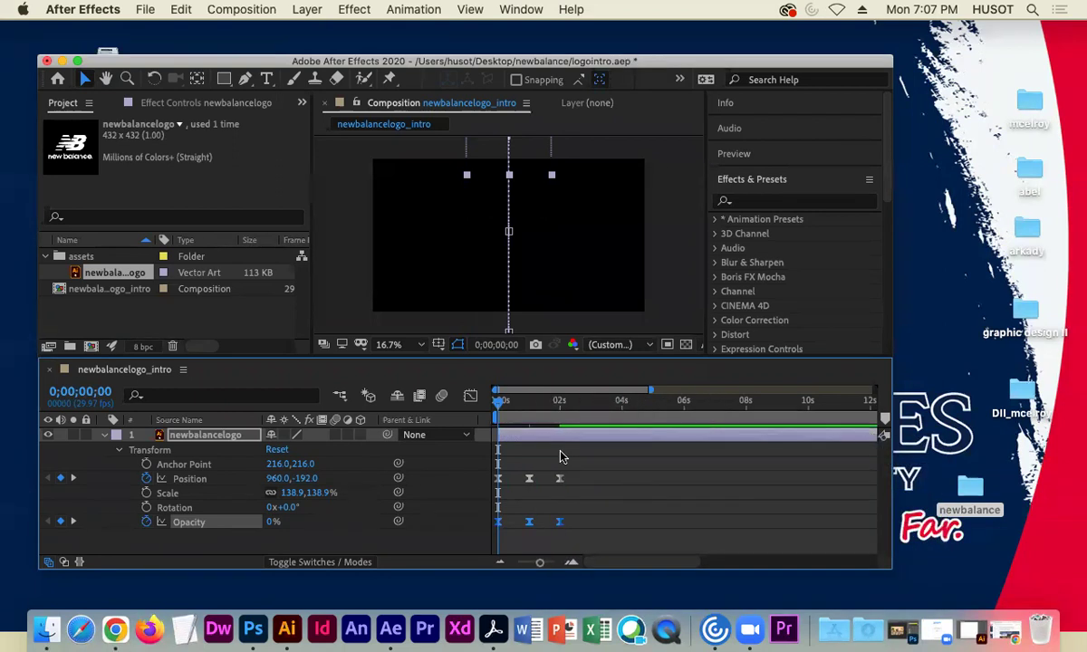
Preview the eased position and opacity animation twice, deselecting the layer for the second playback and finishing at 0 seconds
{"action": "key", "text": "space"}
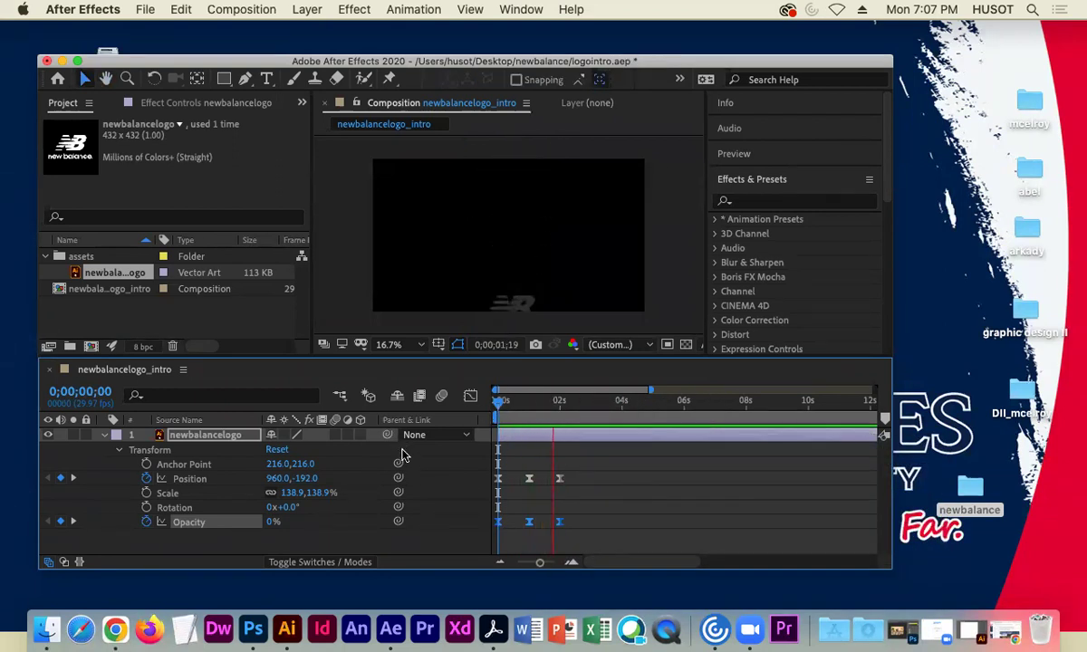
{"action": "key", "text": "space"}
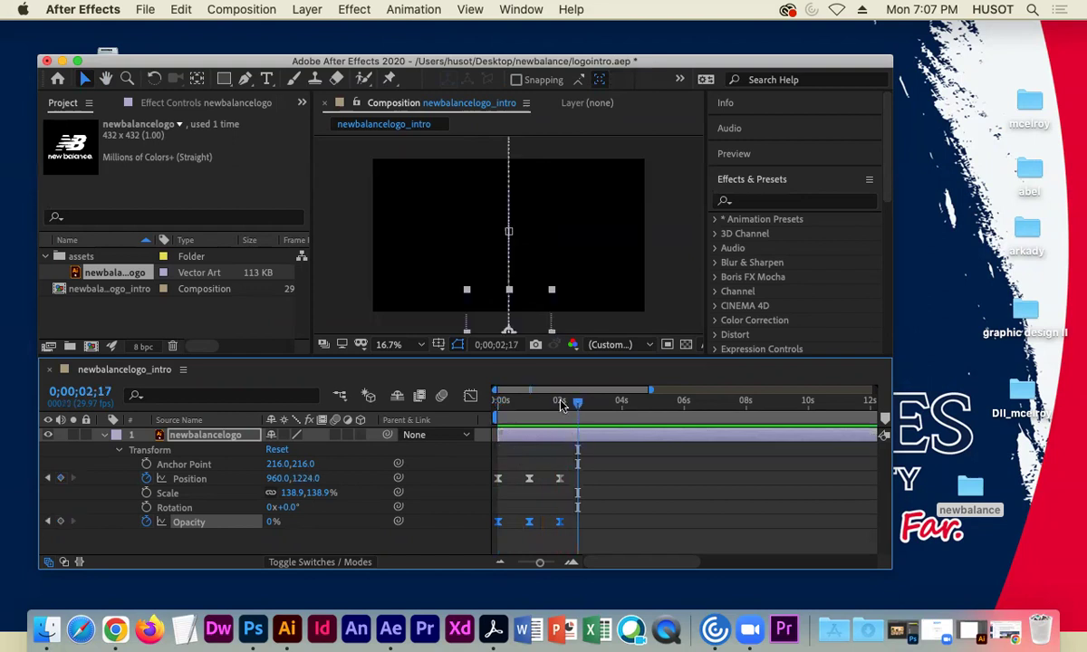
{"action": "key", "text": "Home"}
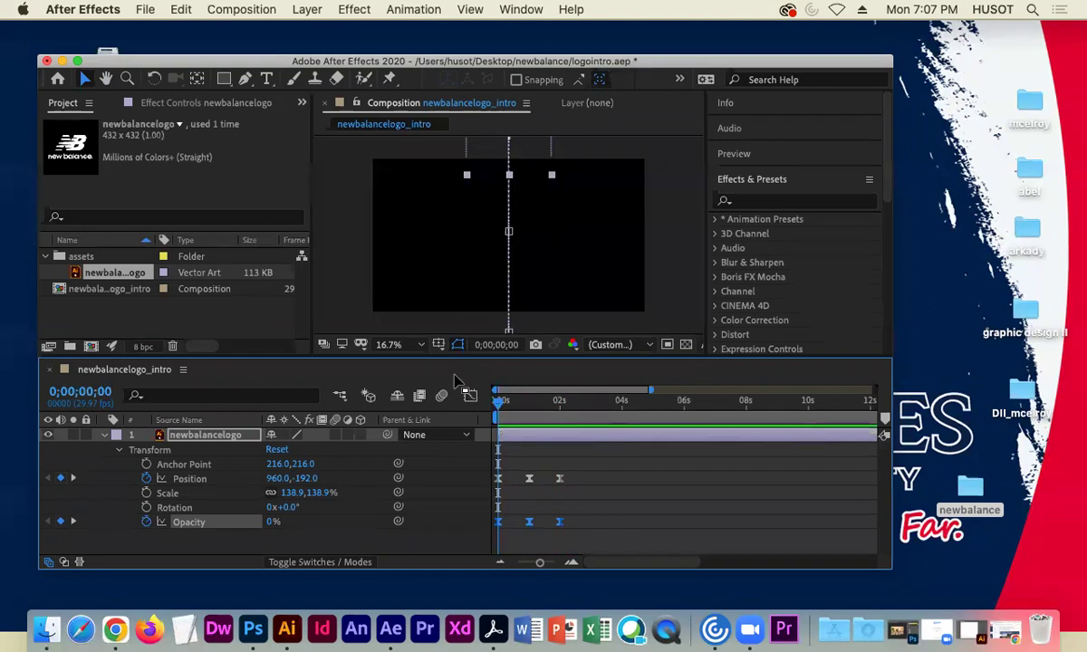
{"action": "left_click", "coordinate": [342, 255]}
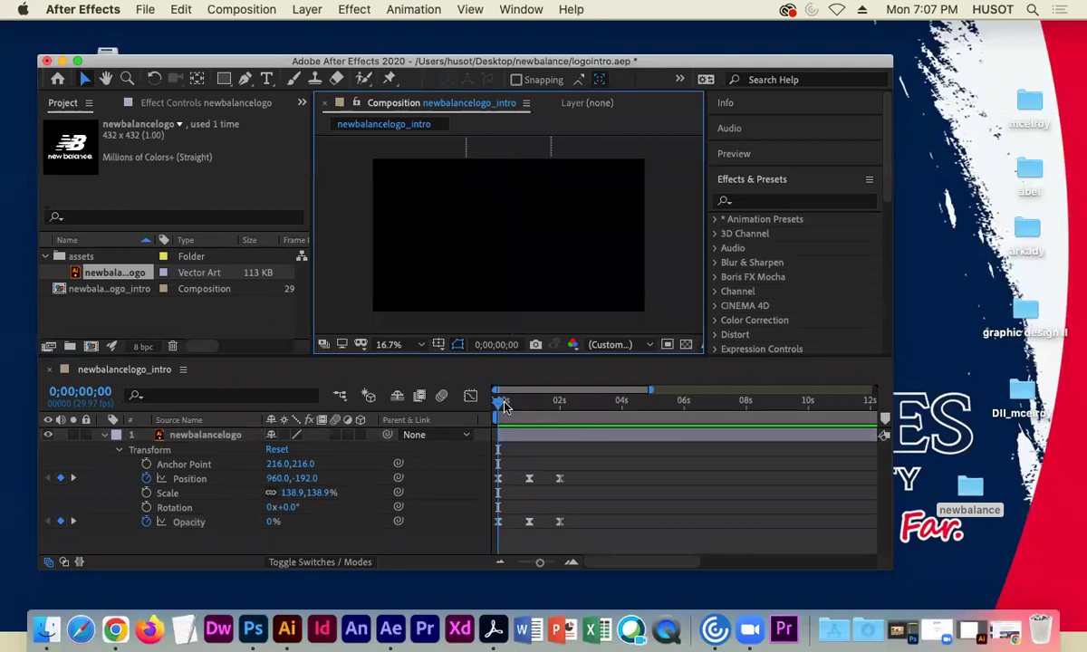
{"action": "key", "text": "space"}
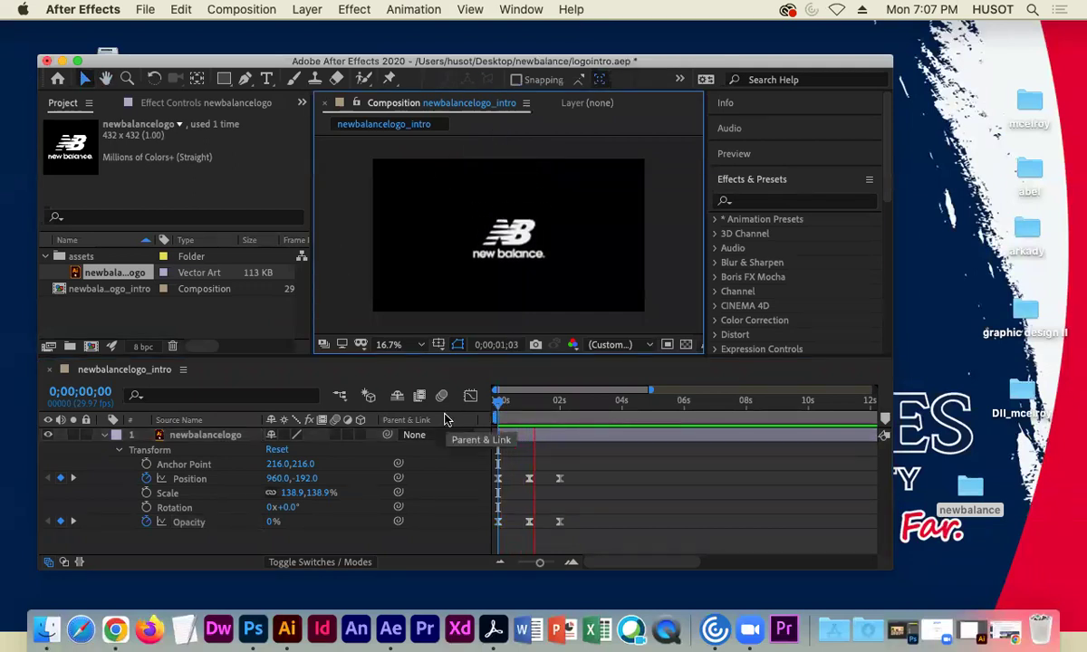
{"action": "key", "text": "space"}
{"action": "left_click", "coordinate": [573, 420]}
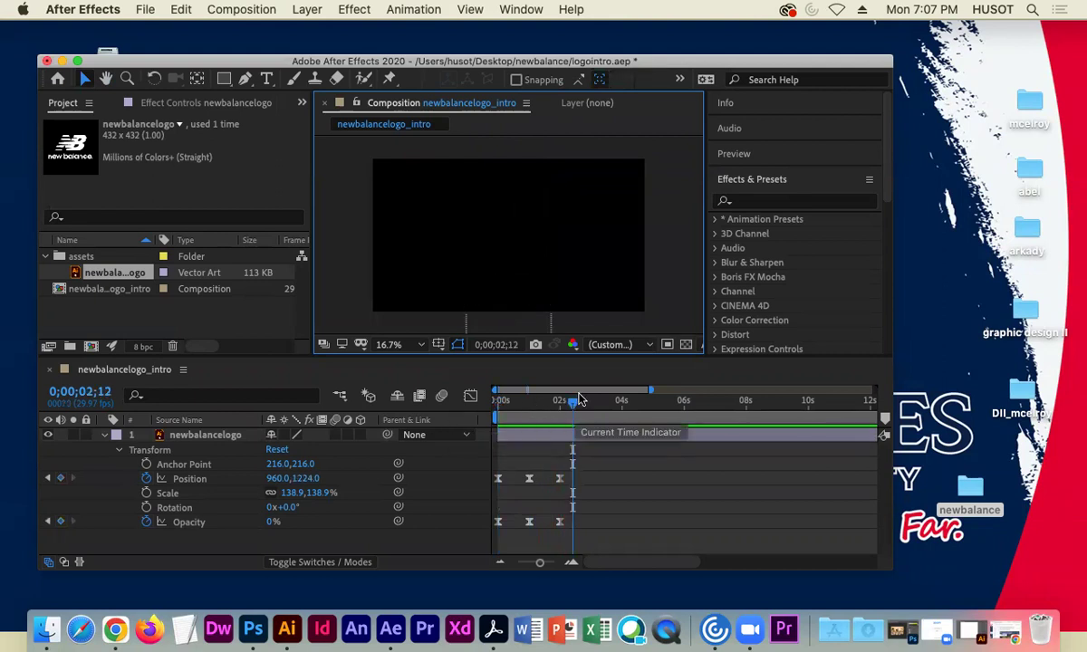
{"action": "left_click_drag", "start_coordinate": [573, 401], "coordinate": [481, 408]}
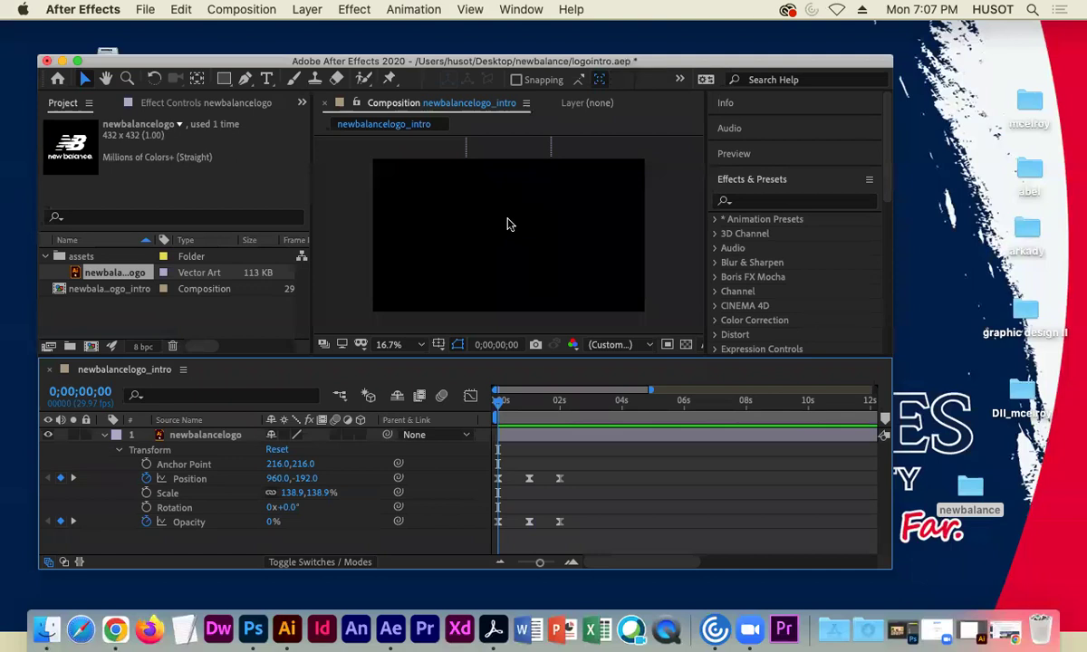
Collapse the logo layer's properties and, at 1 second, add a second copy of the newbalancelogo asset over the existing logo
{"action": "left_click_drag", "start_coordinate": [497, 401], "coordinate": [531, 406]}
{"action": "left_click", "coordinate": [505, 181]}
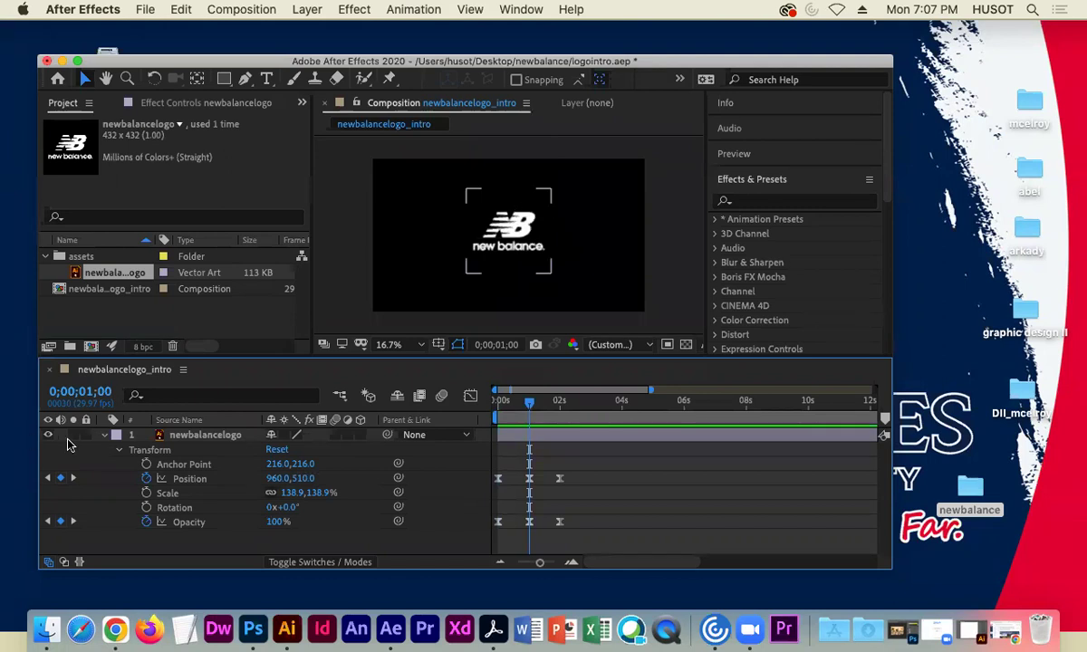
{"action": "left_click", "coordinate": [103, 436]}
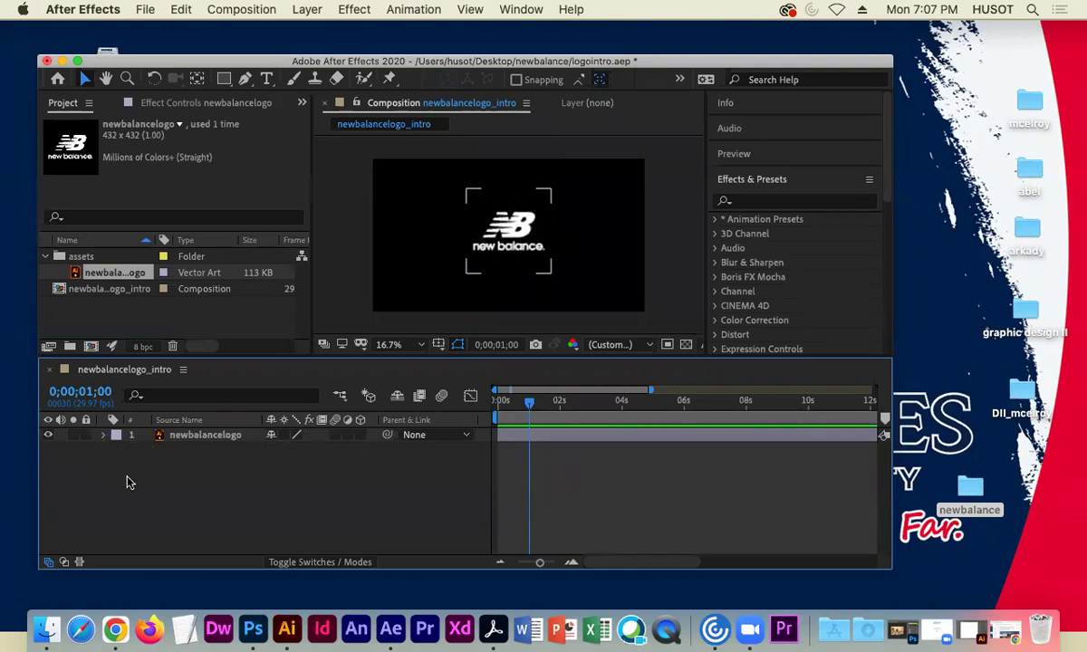
{"action": "left_click", "coordinate": [95, 378]}
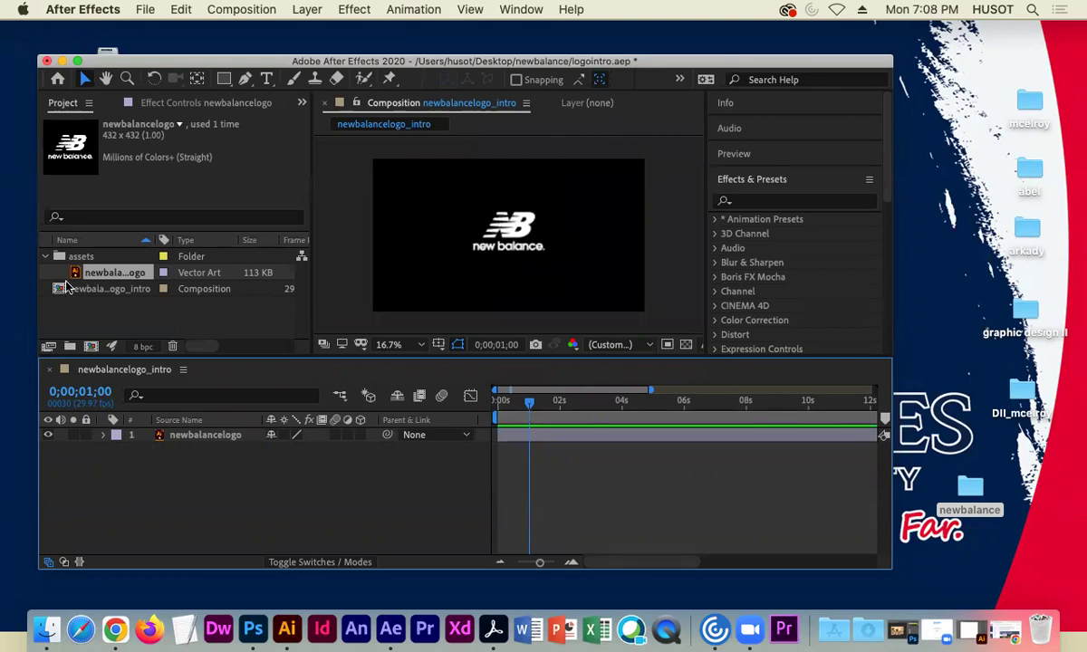
{"action": "left_click", "coordinate": [392, 439]}
{"action": "left_click", "coordinate": [387, 470]}
{"action": "left_click_drag", "start_coordinate": [76, 276], "coordinate": [504, 239]}
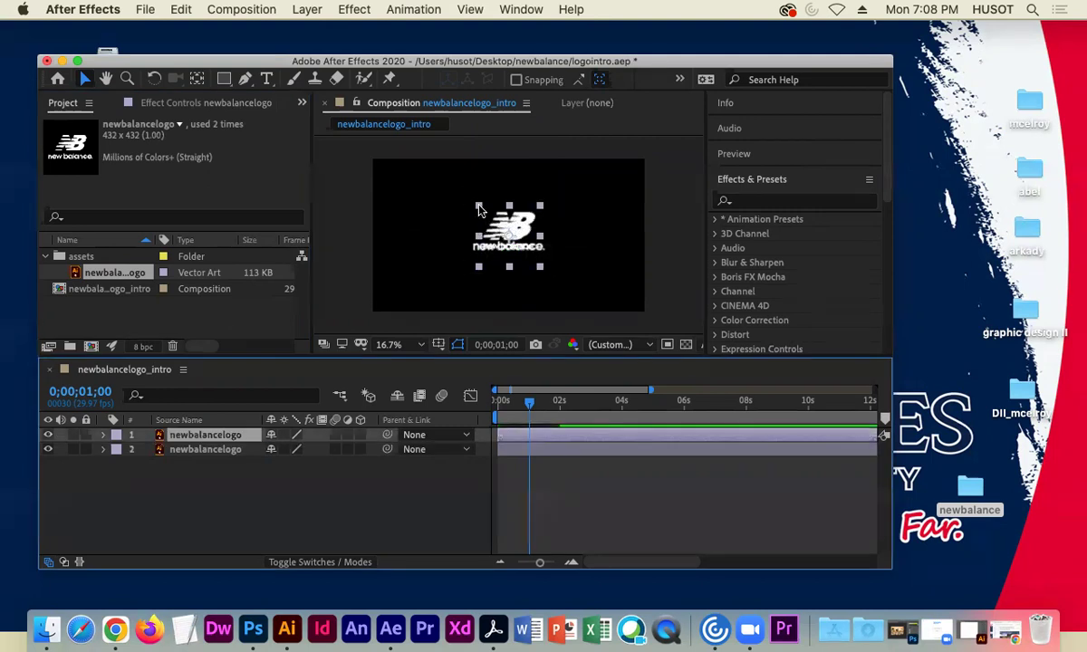
Enlarge the new logo copy and nudge it up to match the animated logo at 1 second, then return to 0 seconds
{"action": "left_click", "coordinate": [480, 209]}
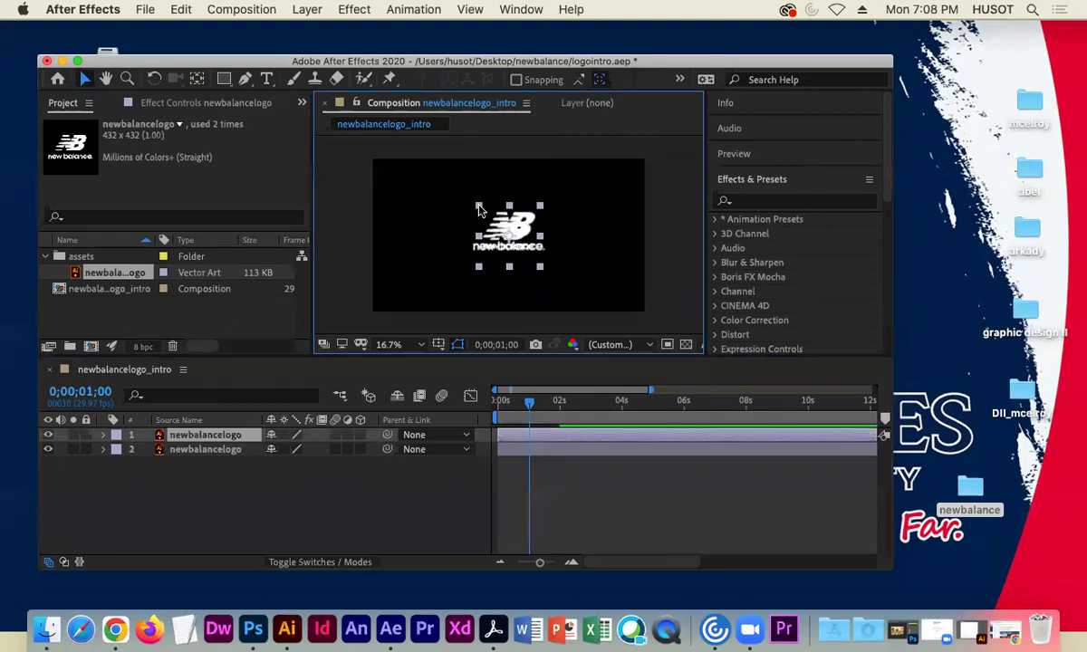
{"action": "left_click_drag", "start_coordinate": [480, 210], "coordinate": [457, 198]}
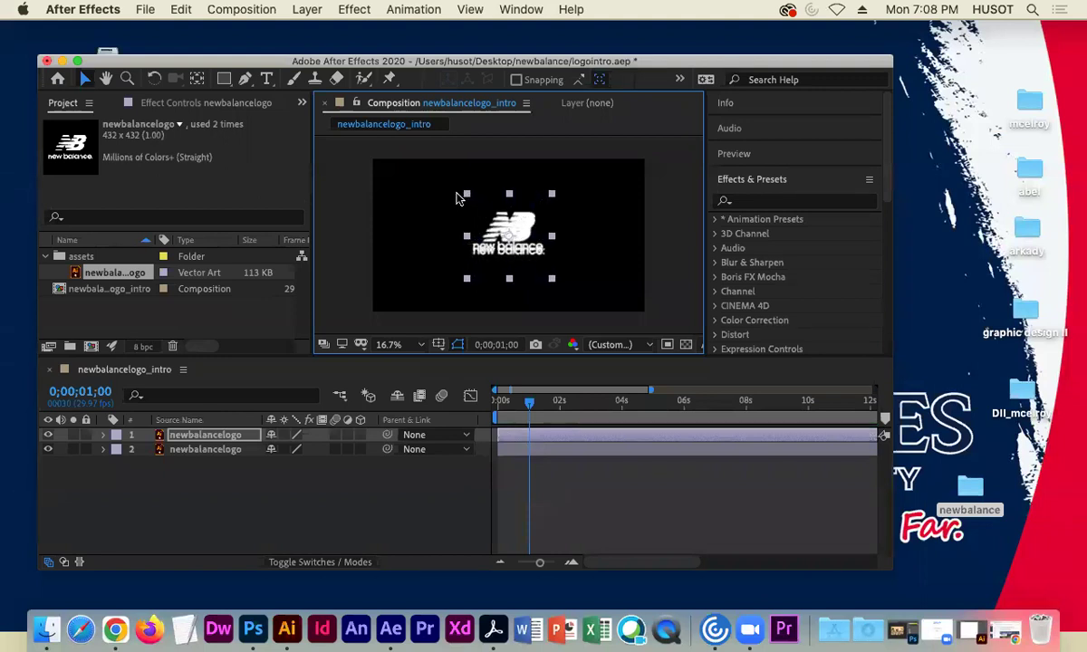
{"action": "key", "text": "Up"}
{"action": "key", "text": "Up"}
{"action": "key", "text": "Up"}
{"action": "key", "text": "shift+Up"}
{"action": "key", "text": "shift+Up"}
{"action": "key", "text": "shift+Down"}
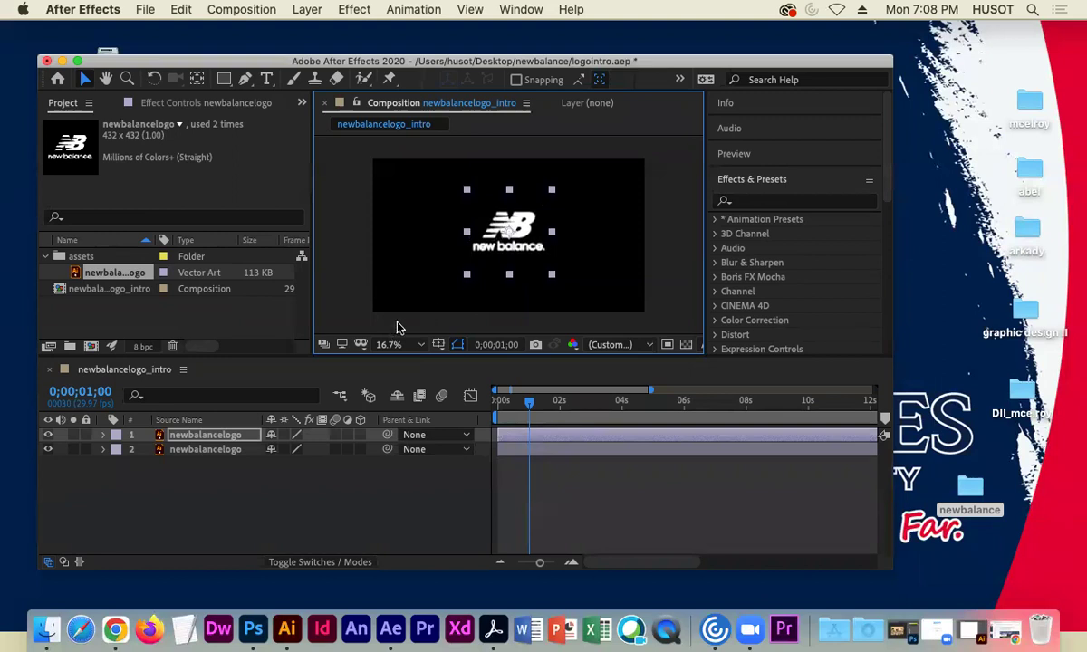
{"action": "left_click_drag", "start_coordinate": [530, 403], "coordinate": [480, 405]}
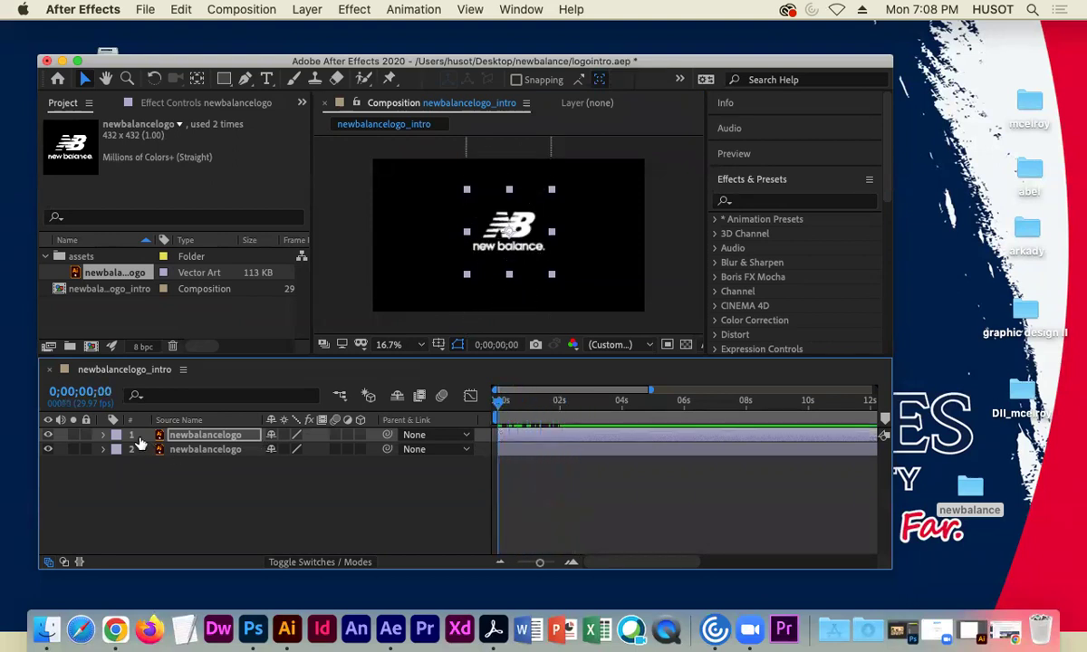
Preview the composition with both logo copies playing together, then return to 0 seconds
{"action": "key", "text": "space"}
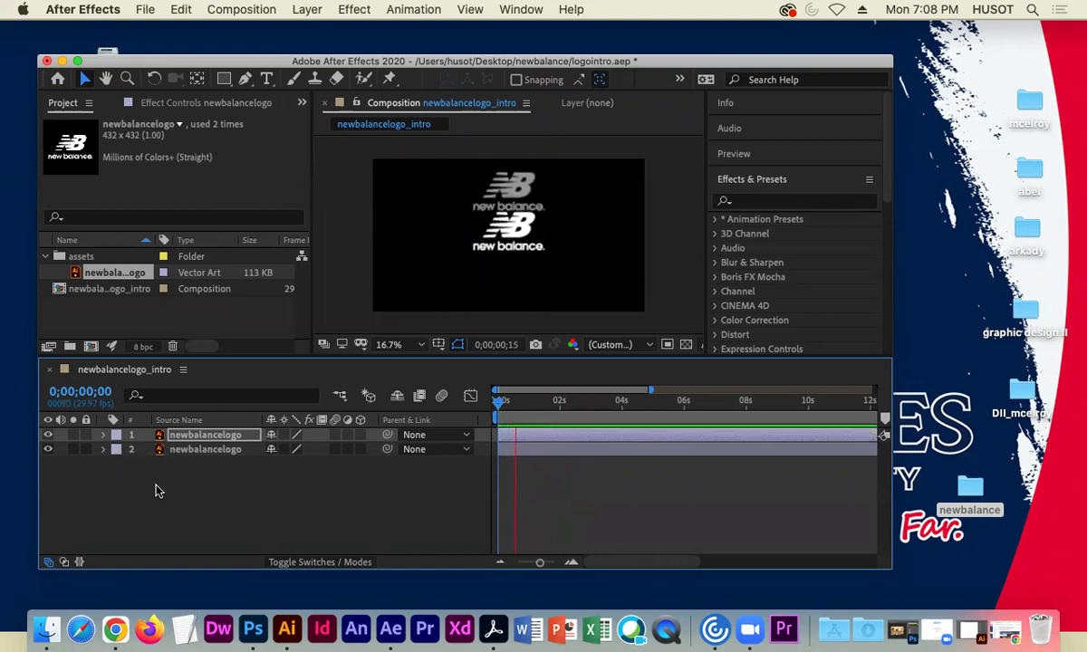
{"action": "key", "text": "space"}
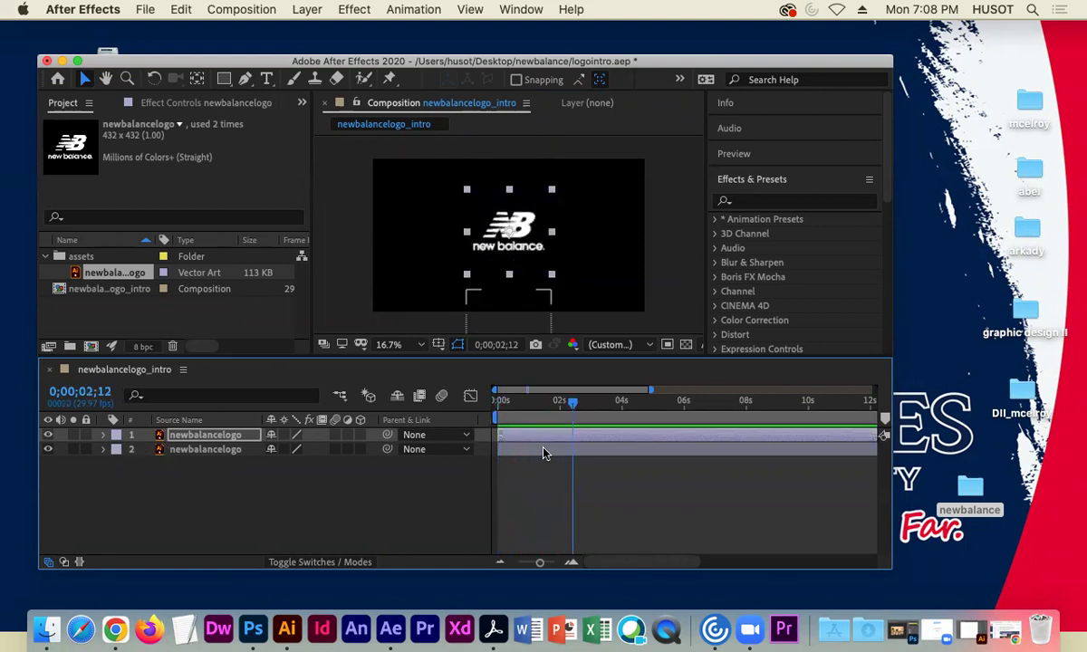
{"action": "left_click_drag", "start_coordinate": [516, 407], "coordinate": [469, 384]}
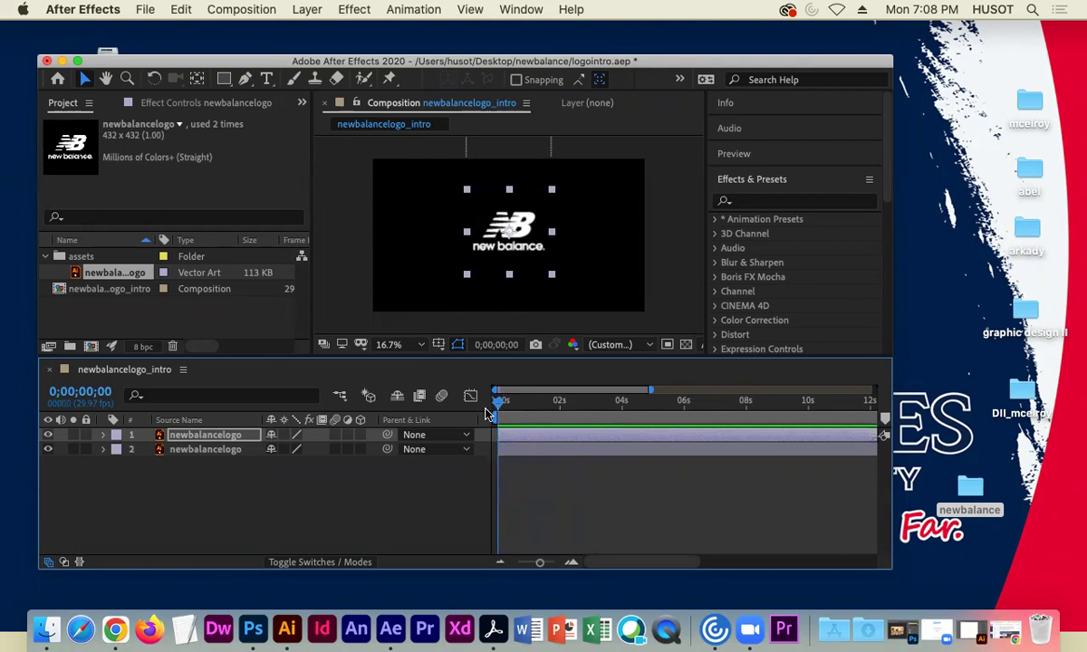
Expand the Transform properties of both logo layers and compare their values and keyframes between 0 and 1 second
{"action": "left_click", "coordinate": [103, 436]}
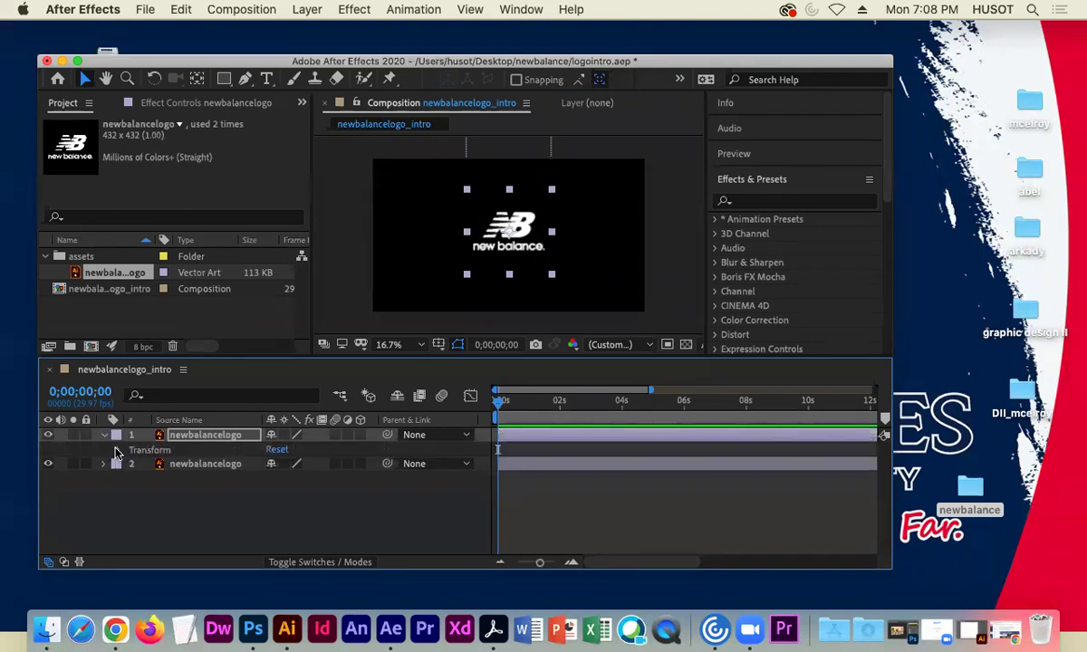
{"action": "left_click", "coordinate": [119, 451]}
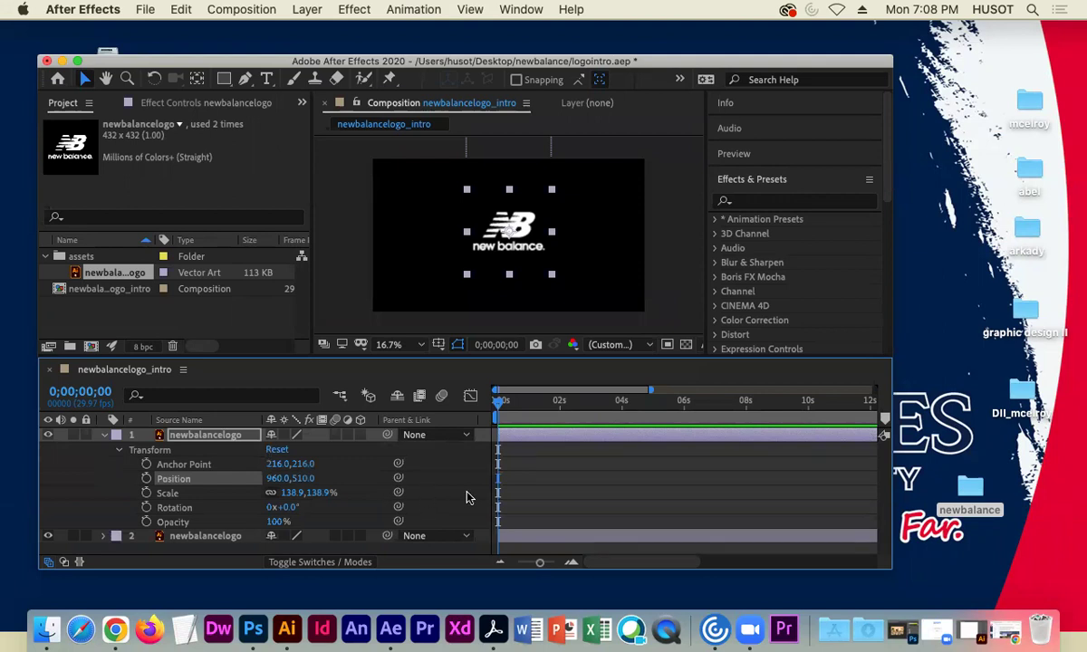
{"action": "left_click", "coordinate": [103, 536]}
{"action": "scroll", "coordinate": [103, 507], "scroll_direction": "down", "scroll_amount": 3}
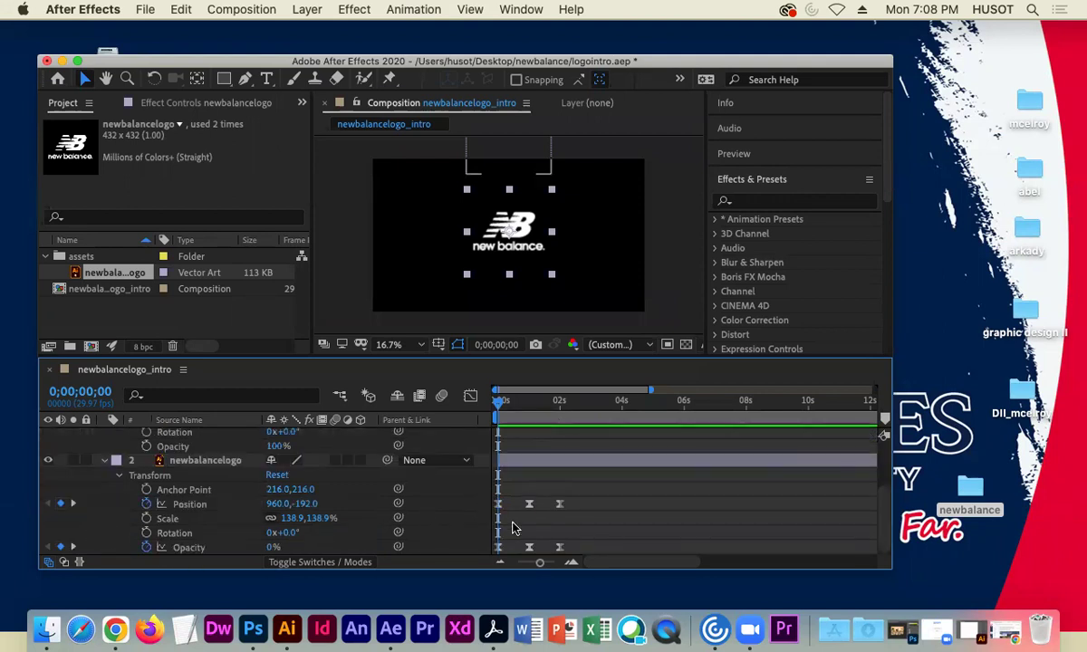
{"action": "scroll", "coordinate": [751, 495], "scroll_direction": "up", "scroll_amount": 4}
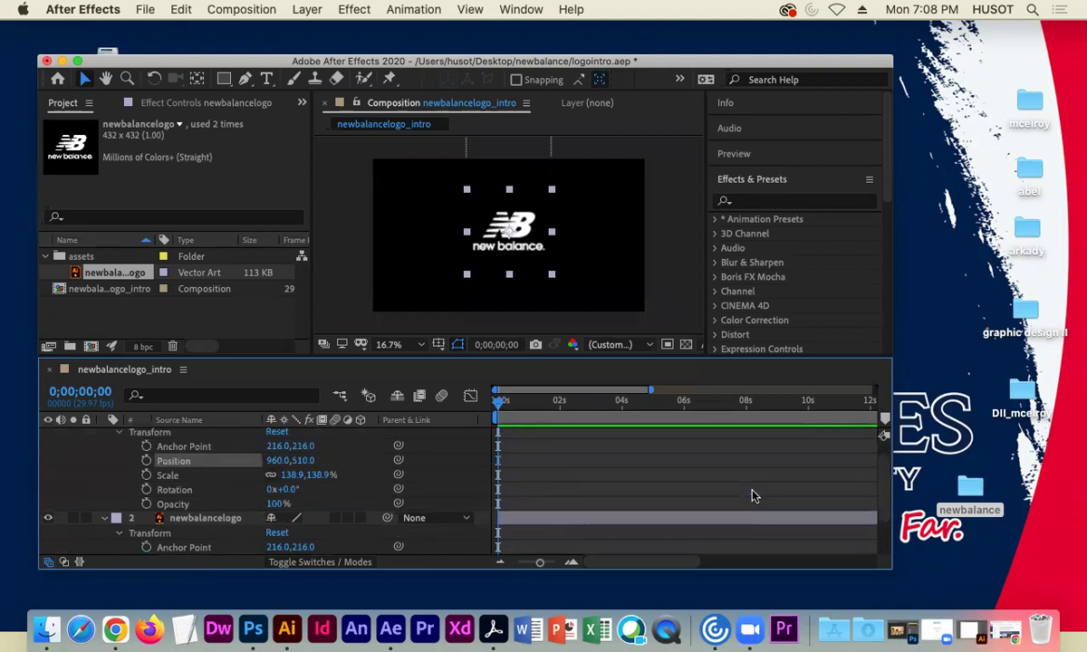
{"action": "scroll", "coordinate": [750, 494], "scroll_direction": "down", "scroll_amount": 2}
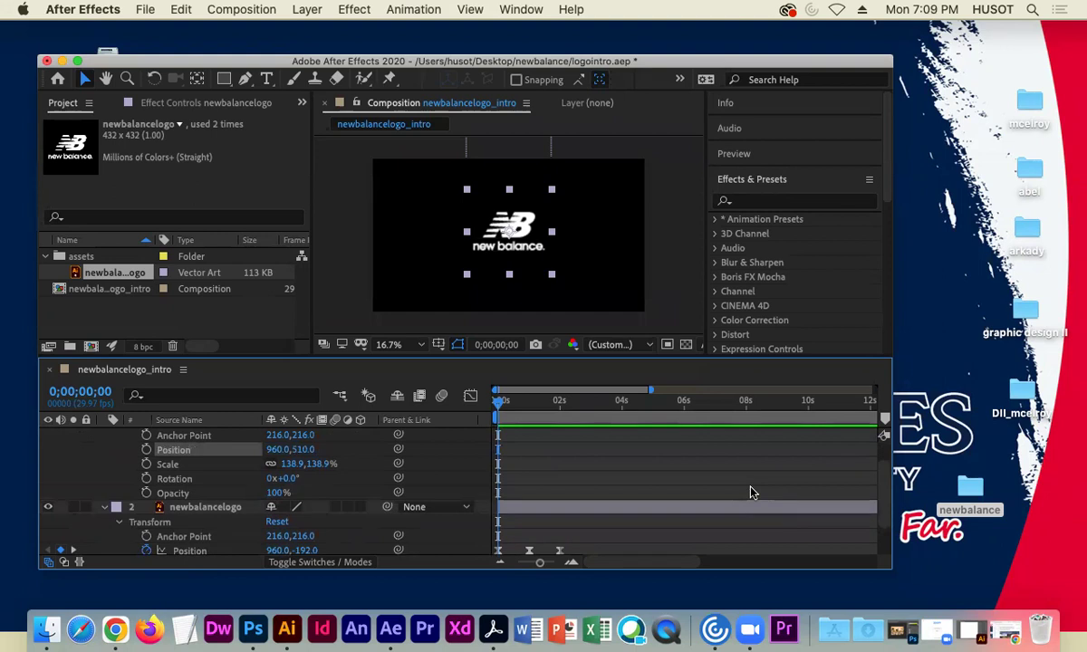
{"action": "scroll", "coordinate": [750, 493], "scroll_direction": "up", "scroll_amount": 1}
{"action": "scroll", "coordinate": [750, 493], "scroll_direction": "down", "scroll_amount": 1}
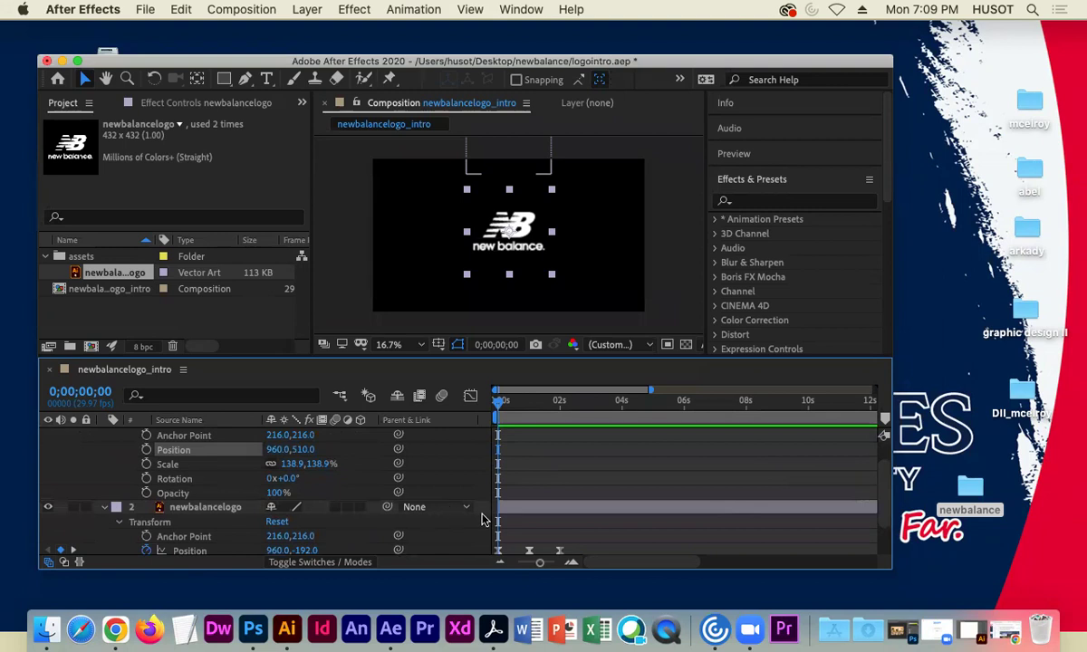
{"action": "left_click_drag", "start_coordinate": [499, 405], "coordinate": [531, 409]}
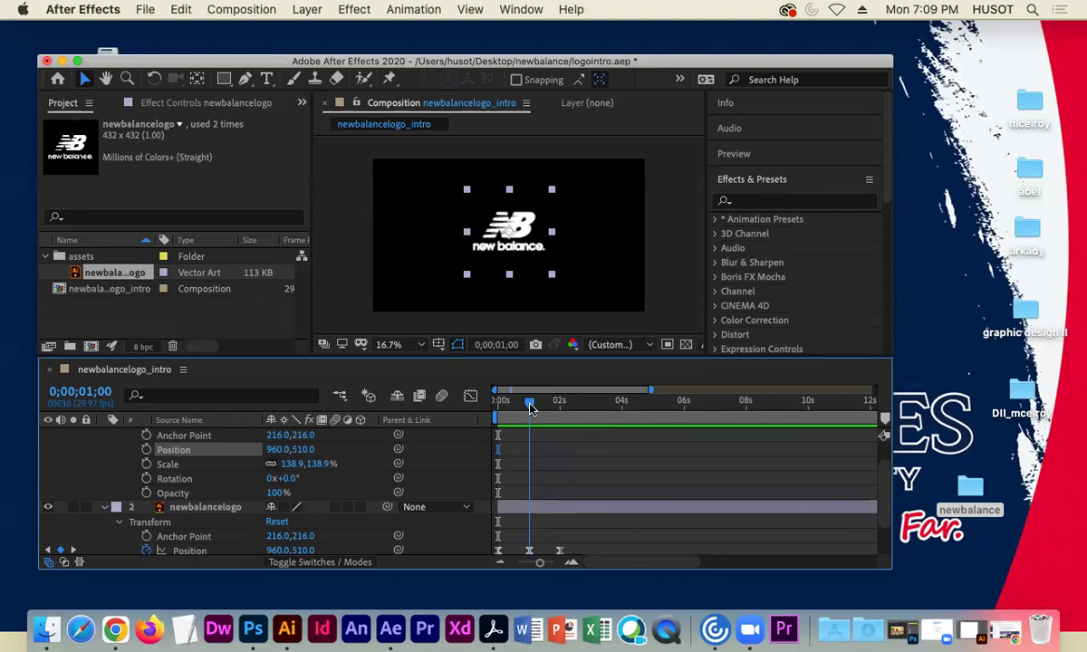
{"action": "left_click_drag", "start_coordinate": [531, 407], "coordinate": [496, 407]}
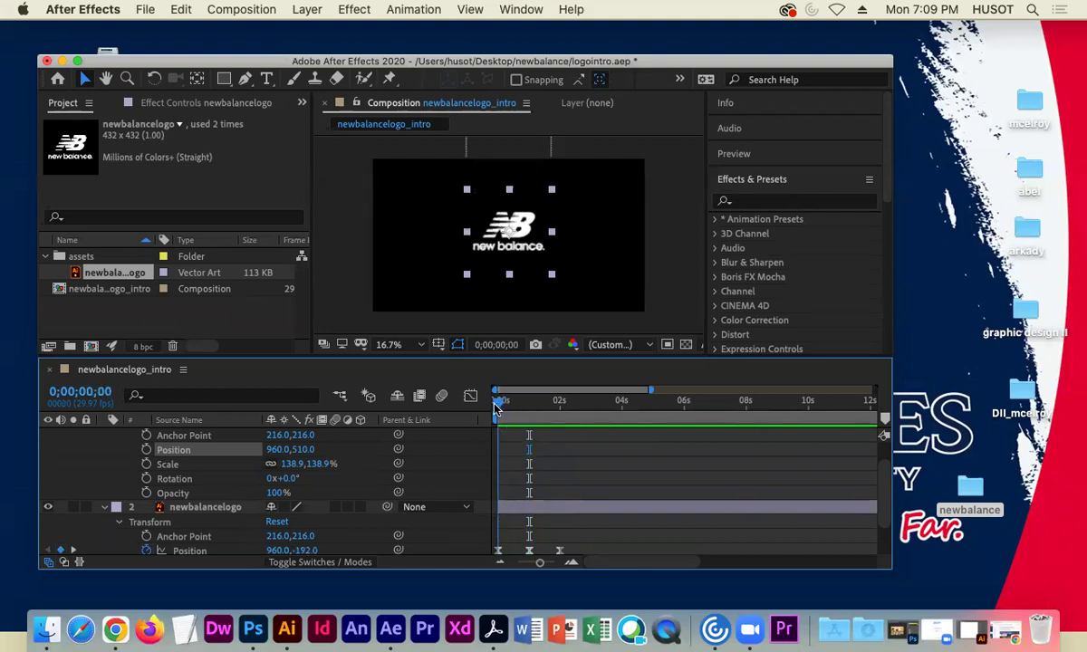
Keyframe the upper logo layer's Opacity at 0% at 0 seconds and 0;00;00;28, and at 100% at 1 second
{"action": "left_click", "coordinate": [147, 493]}
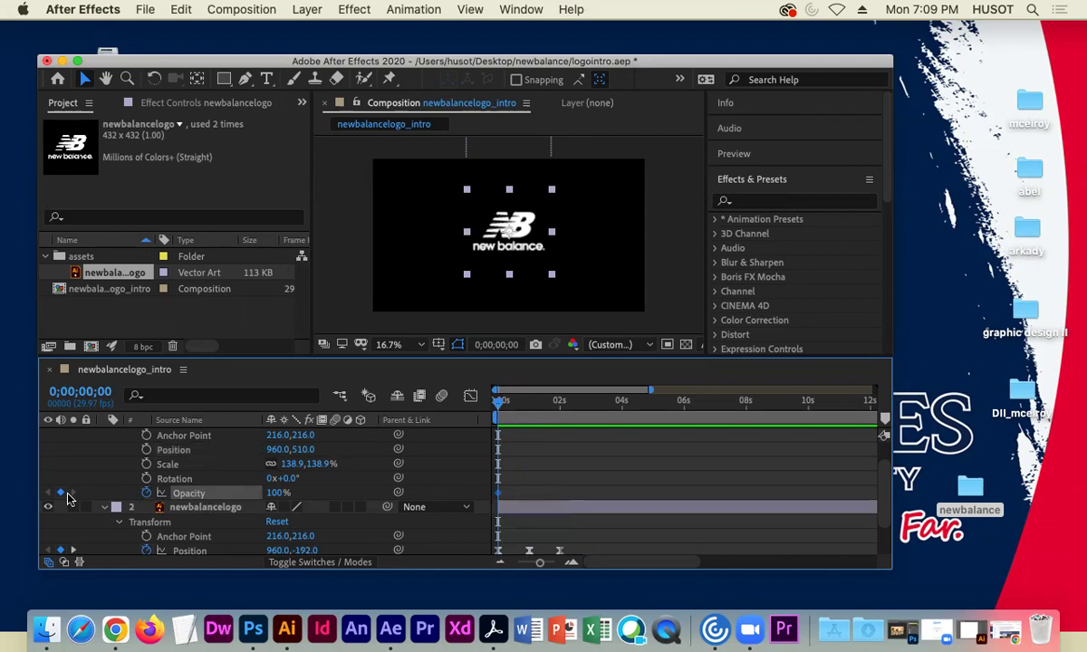
{"action": "left_click_drag", "start_coordinate": [276, 494], "coordinate": [189, 494]}
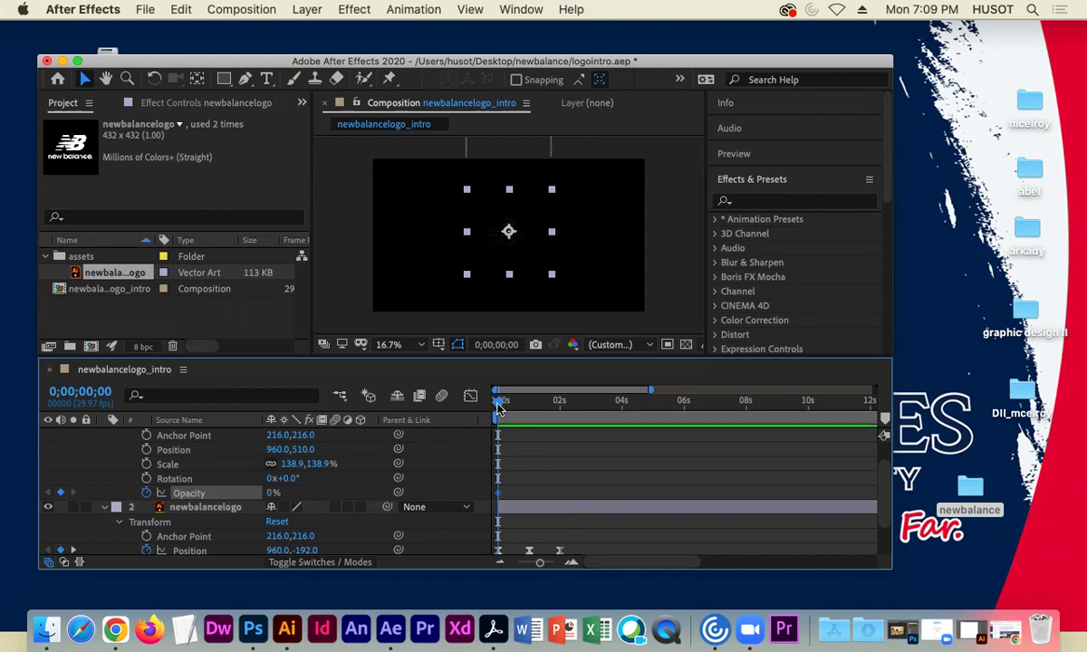
{"action": "left_click_drag", "start_coordinate": [499, 407], "coordinate": [517, 409]}
{"action": "mouse_move", "coordinate": [528, 408]}
{"action": "left_mouse_down"}
{"action": "mouse_move", "coordinate": [503, 403]}
{"action": "mouse_move", "coordinate": [559, 405]}
{"action": "mouse_move", "coordinate": [498, 404]}
{"action": "mouse_move", "coordinate": [530, 410]}
{"action": "left_mouse_up"}
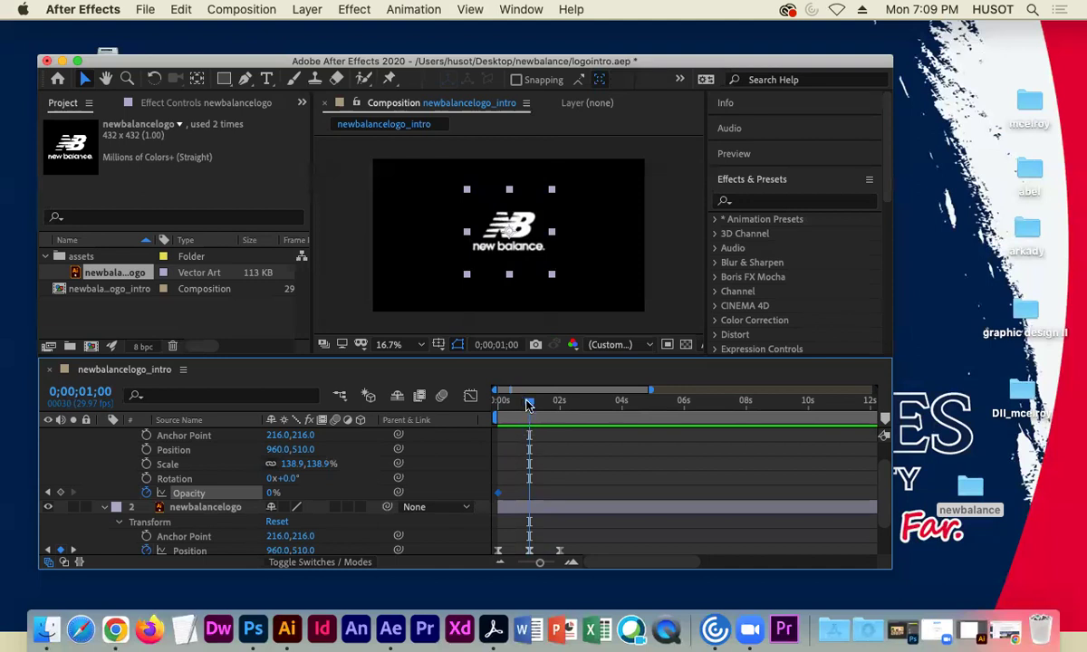
{"action": "left_click_drag", "start_coordinate": [529, 404], "coordinate": [528, 407]}
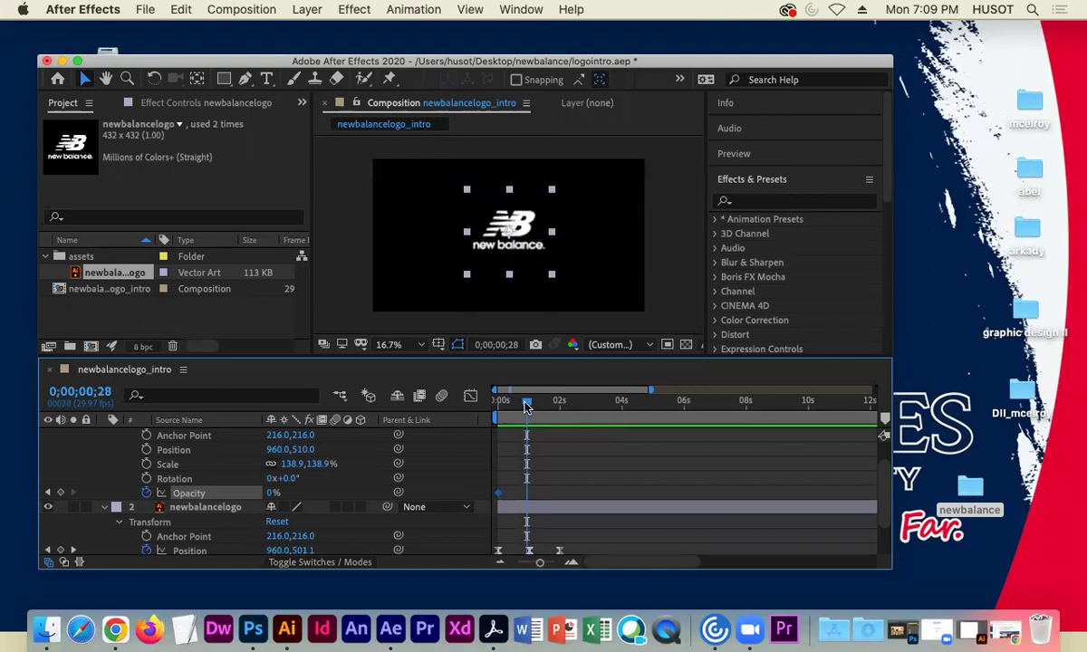
{"action": "left_click", "coordinate": [60, 493]}
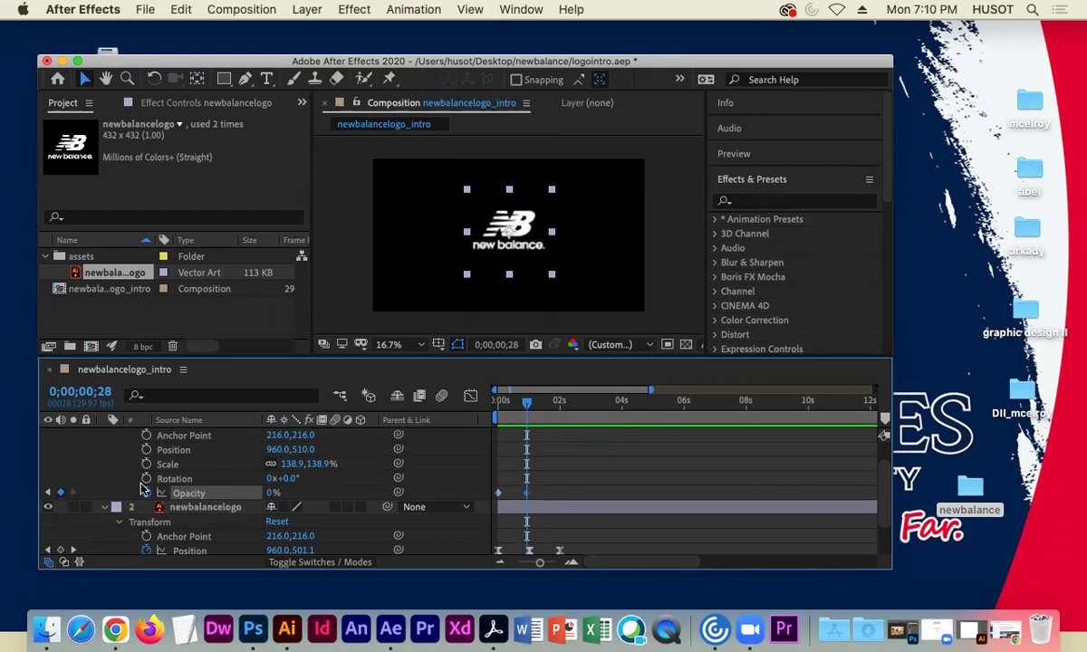
{"action": "left_click_drag", "start_coordinate": [529, 410], "coordinate": [532, 411]}
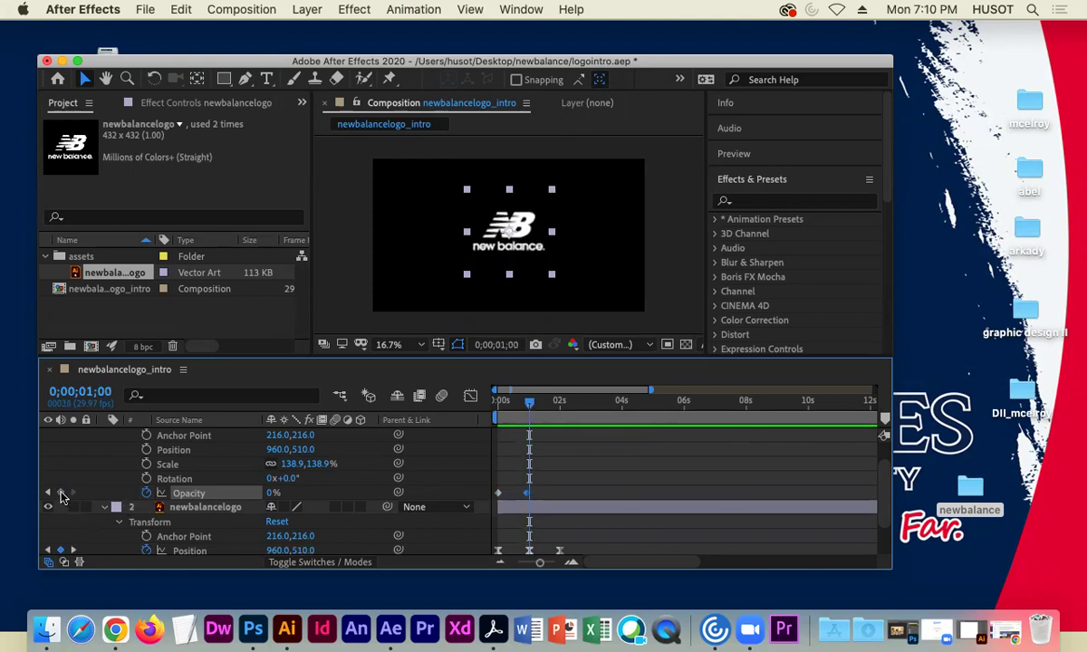
{"action": "left_click_drag", "start_coordinate": [273, 492], "coordinate": [400, 483]}
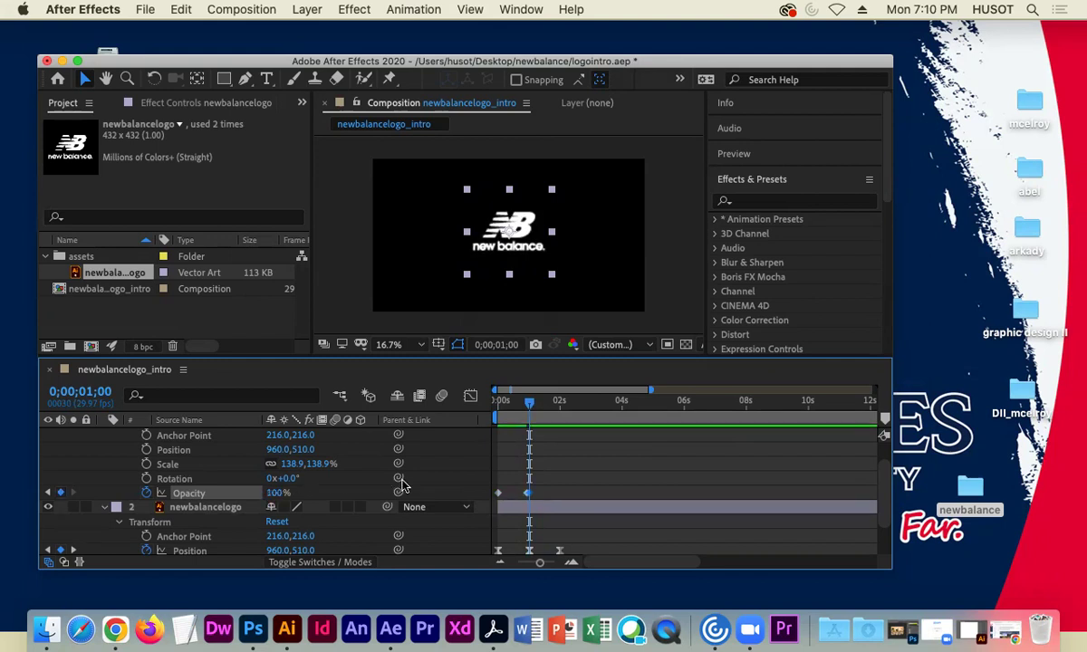
Preview the handoff between the two logo layers from the start and scrub through the first two seconds
{"action": "left_click_drag", "start_coordinate": [531, 405], "coordinate": [453, 384]}
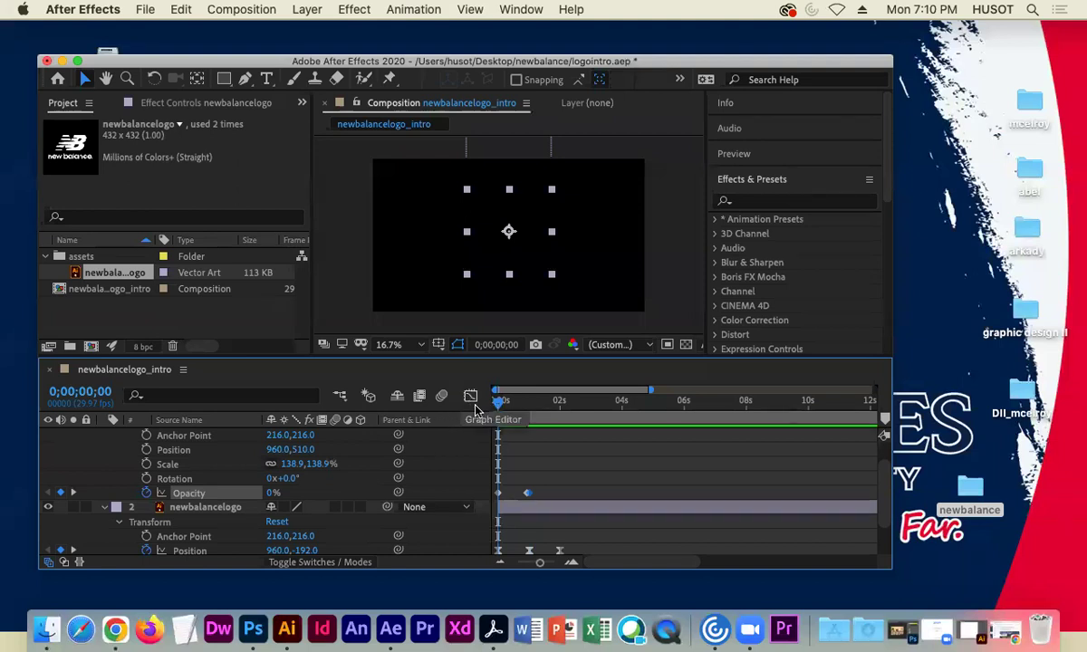
{"action": "key", "text": "space"}
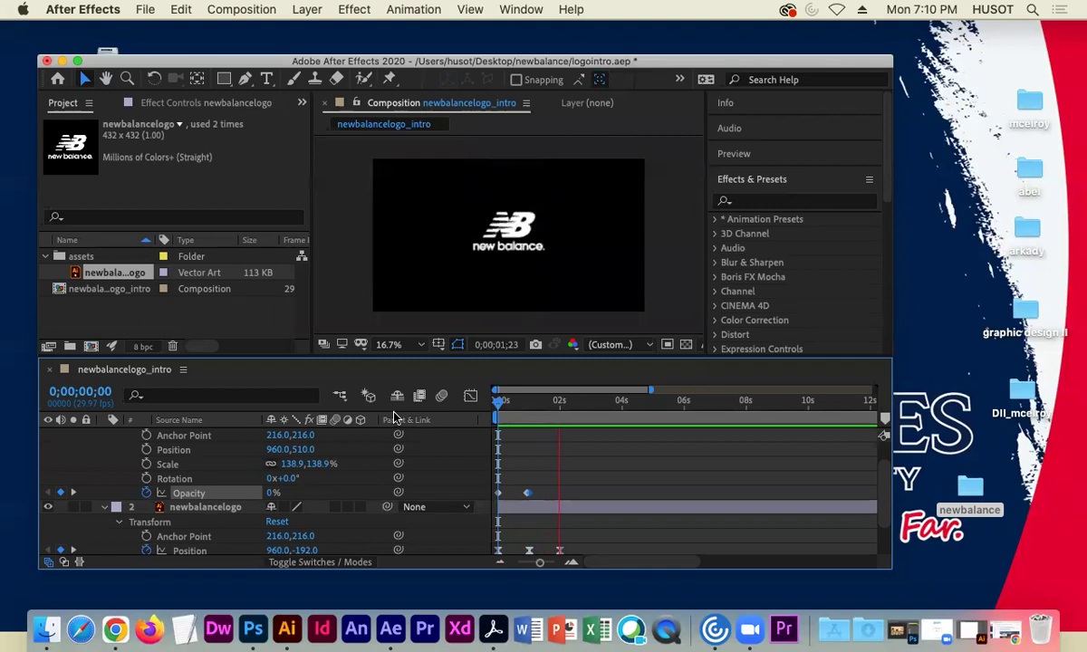
{"action": "key", "text": "space"}
{"action": "key", "text": "space"}
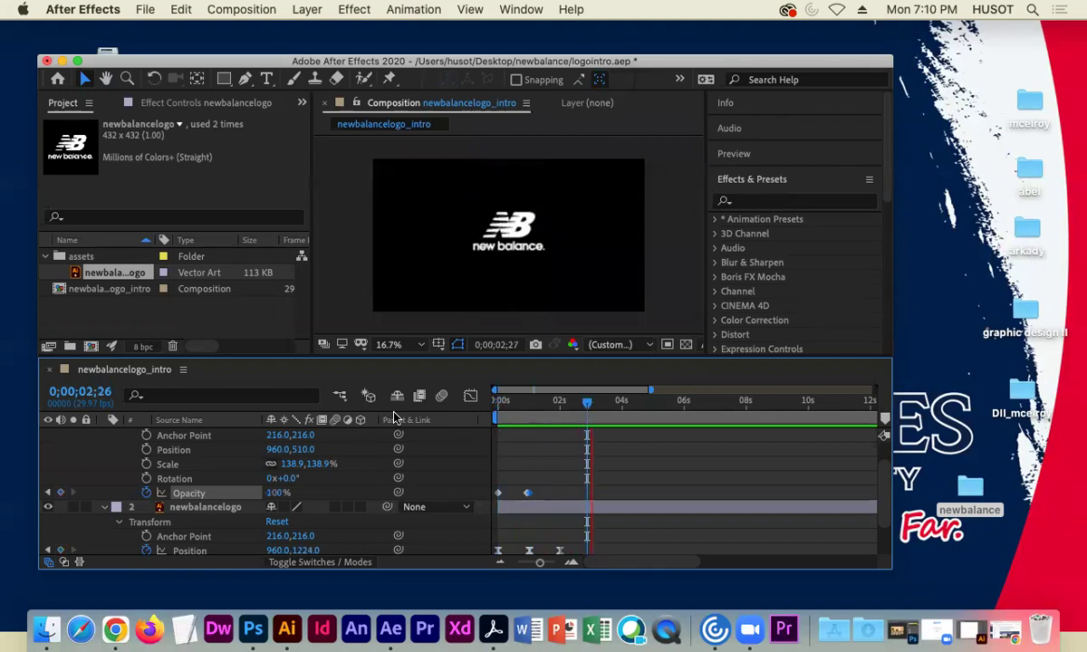
{"action": "left_click", "coordinate": [626, 404]}
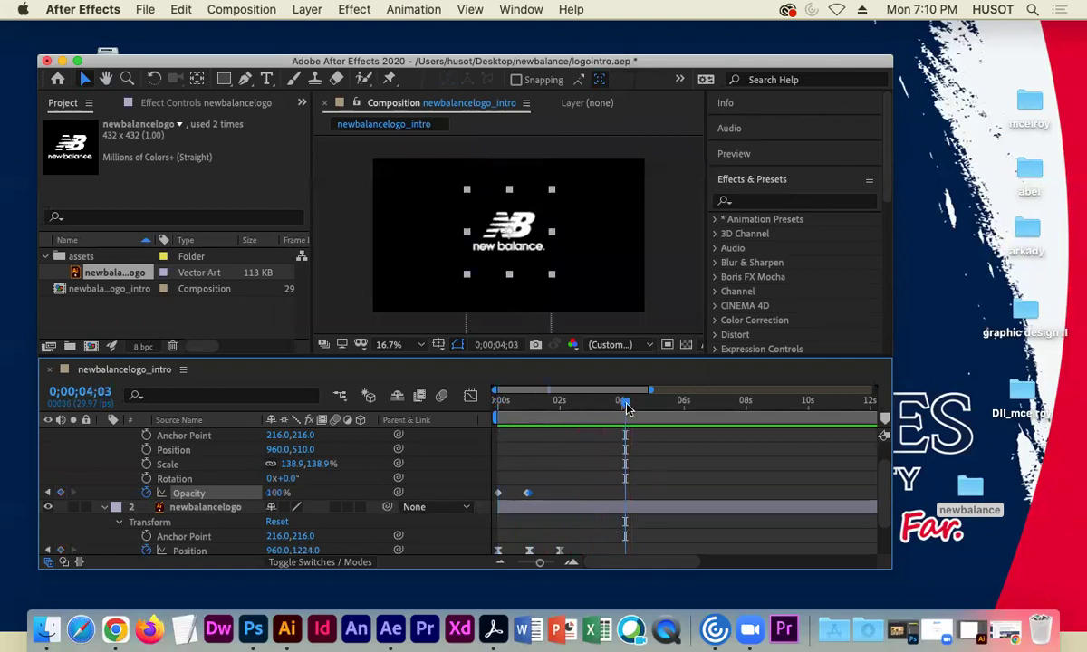
{"action": "key", "text": "Home"}
{"action": "key", "text": "space"}
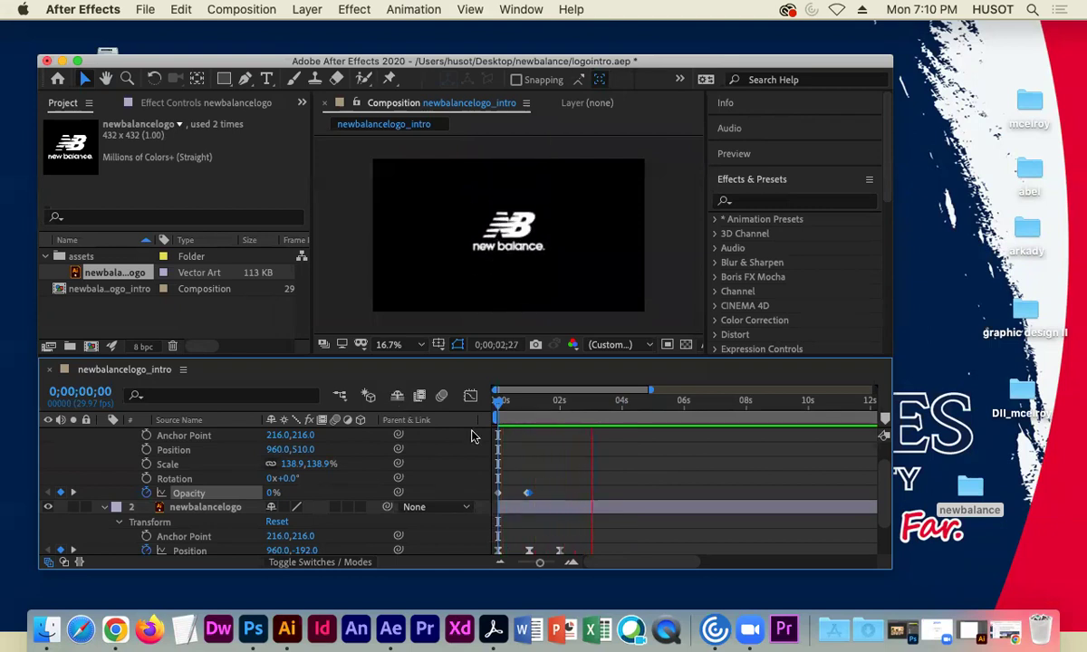
{"action": "left_click", "coordinate": [499, 412]}
{"action": "left_click_drag", "start_coordinate": [499, 412], "coordinate": [563, 421]}
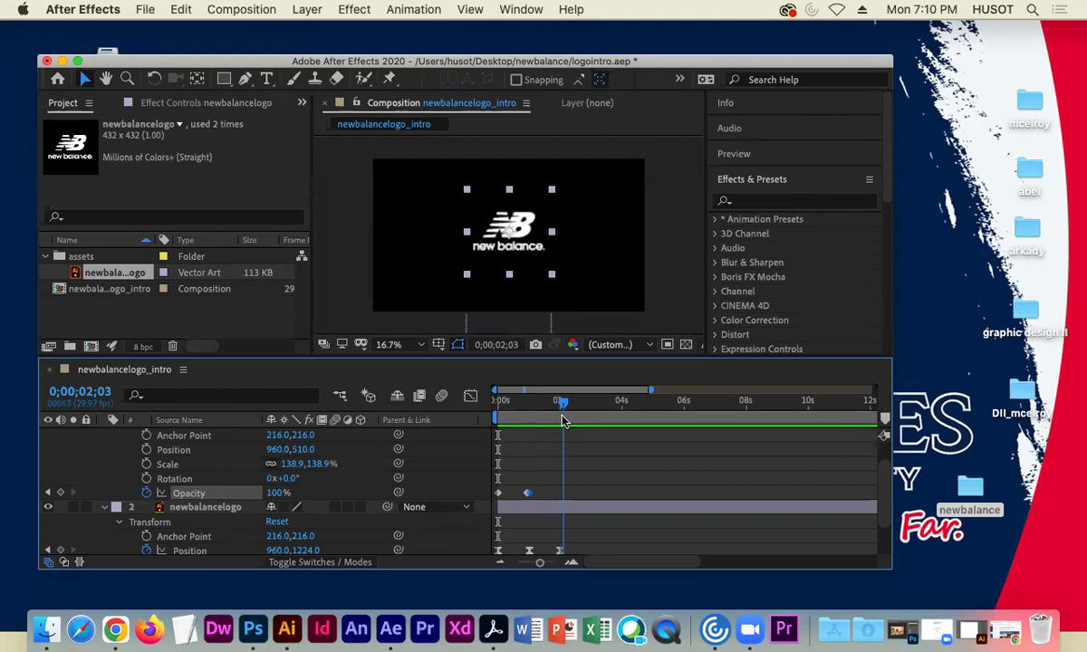
{"action": "left_click_drag", "start_coordinate": [562, 421], "coordinate": [527, 418]}
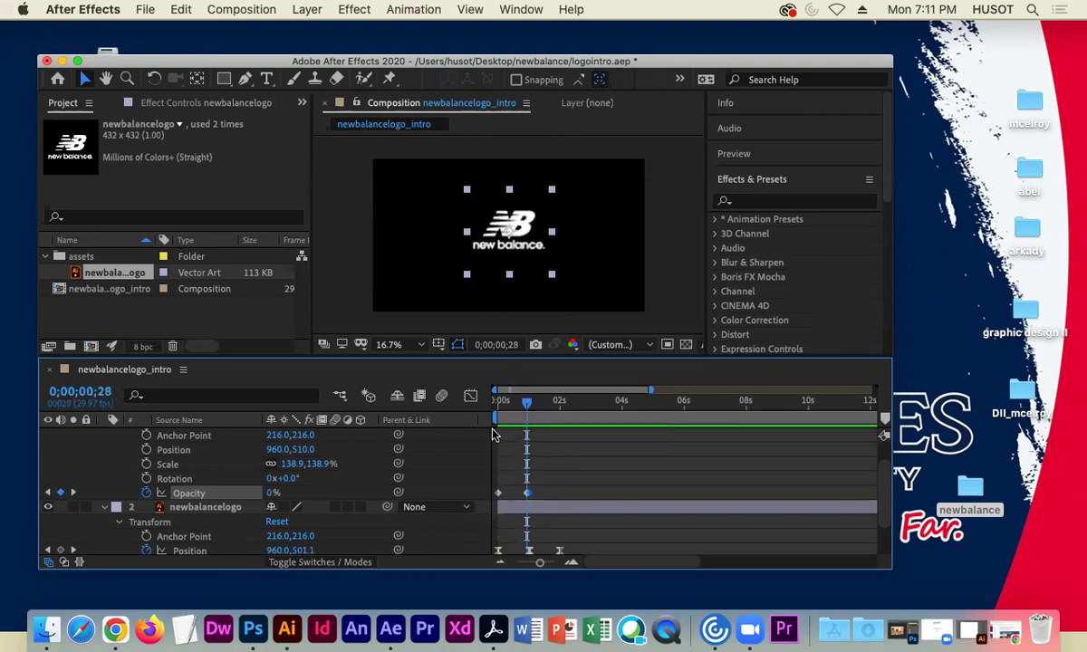
Keyframe the upper logo layer's Scale at 138.9% at both 0 seconds and 1 second
{"action": "left_click_drag", "start_coordinate": [527, 405], "coordinate": [497, 406]}
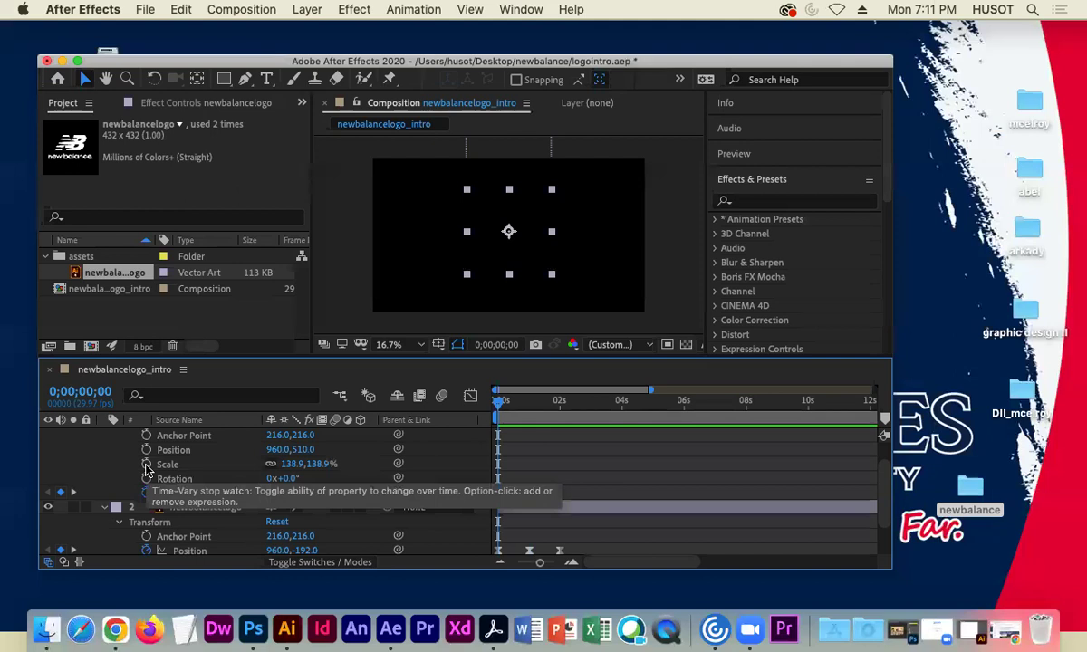
{"action": "left_click", "coordinate": [147, 468]}
{"action": "left_click_drag", "start_coordinate": [497, 408], "coordinate": [529, 405]}
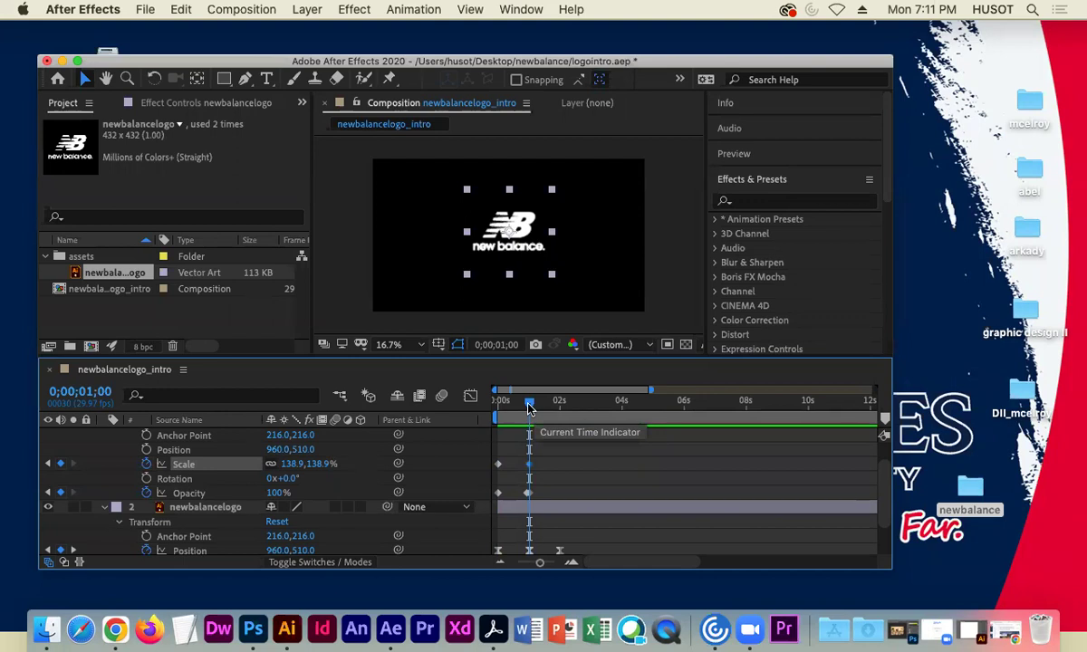
Add a Scale keyframe to the upper logo layer at 2 seconds and enlarge the logo to about 313.9%
{"action": "left_click_drag", "start_coordinate": [529, 408], "coordinate": [558, 406]}
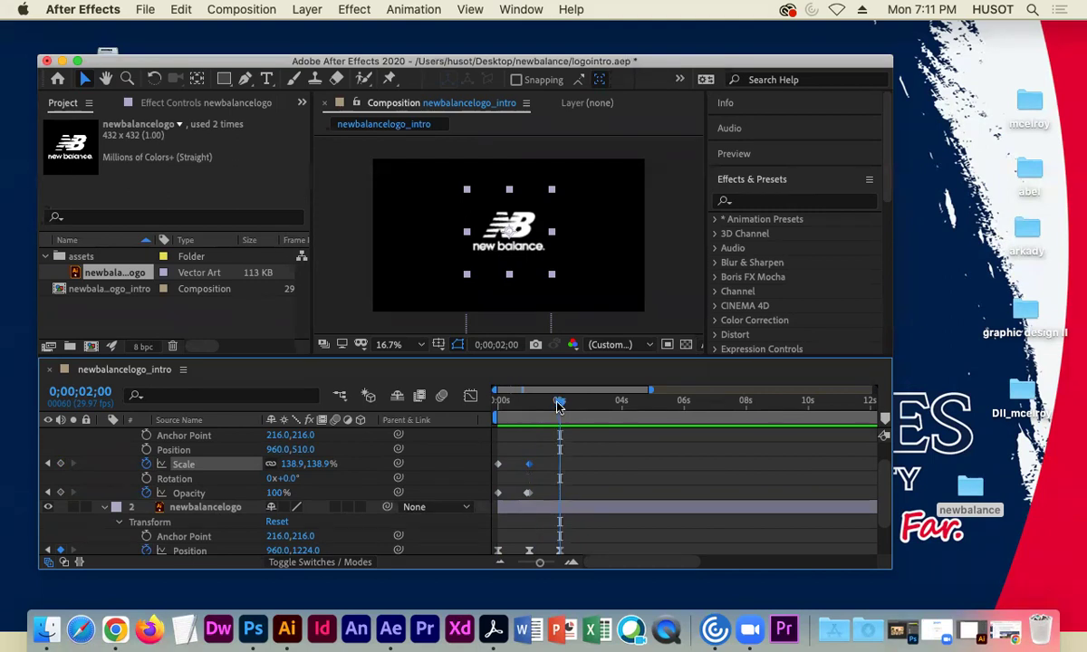
{"action": "left_click", "coordinate": [61, 463]}
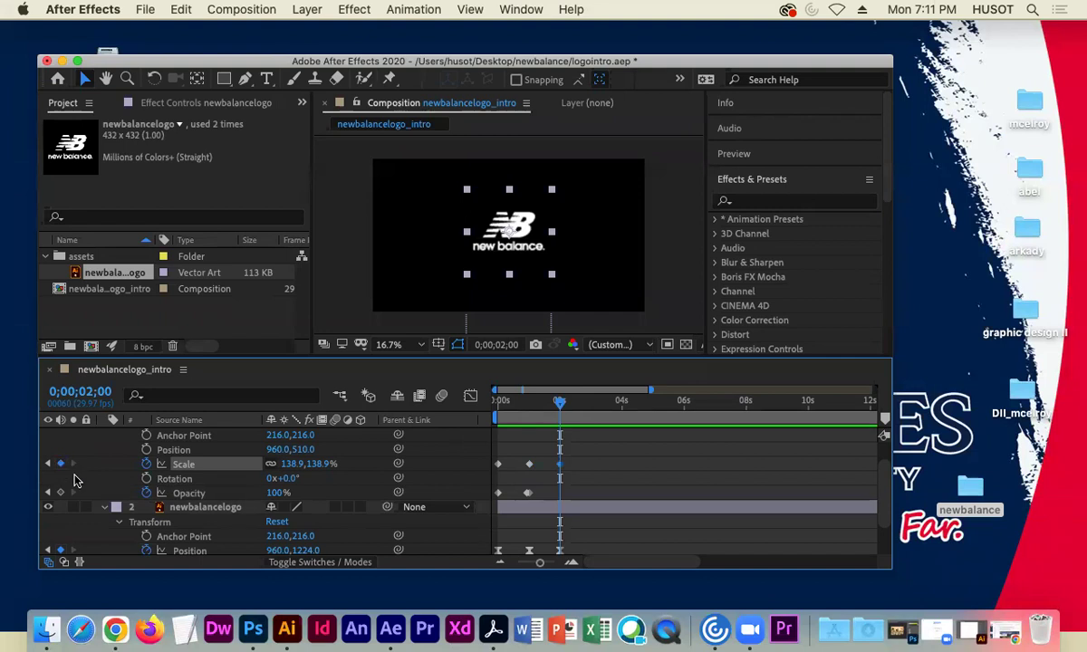
{"action": "left_click", "coordinate": [466, 193]}
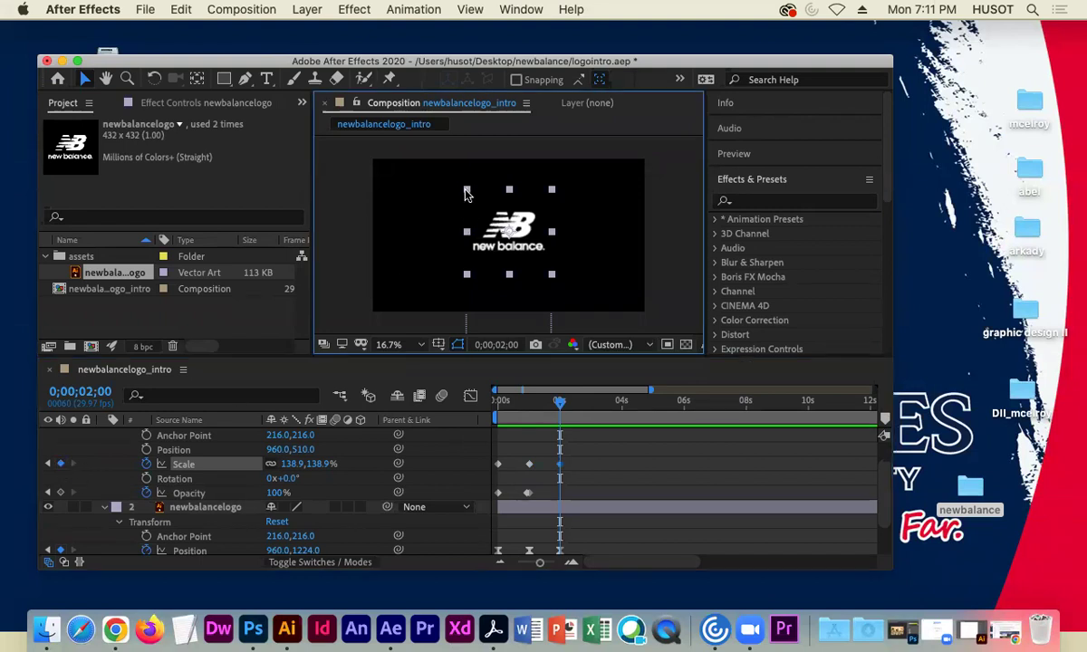
{"action": "left_click_drag", "start_coordinate": [464, 193], "coordinate": [313, 137]}
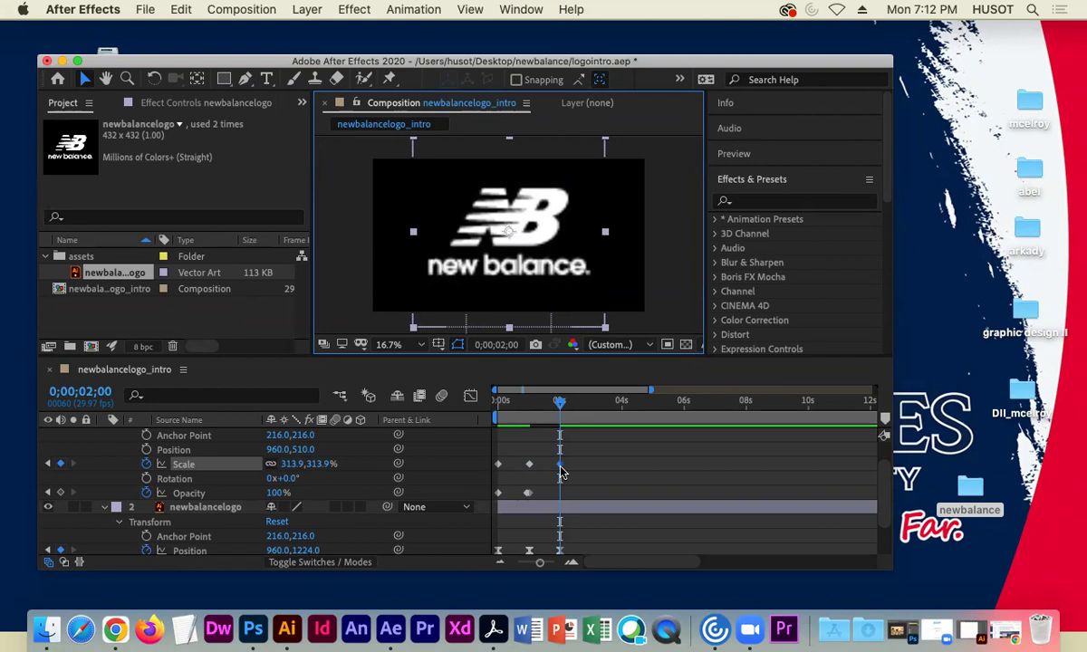
Keyframe the upper logo layer's Opacity at 0% at 0;00;02;01 and preview the animation from the start
{"action": "mouse_move", "coordinate": [554, 401]}
{"action": "left_mouse_down"}
{"action": "mouse_move", "coordinate": [502, 415]}
{"action": "mouse_move", "coordinate": [556, 420]}
{"action": "left_mouse_up"}
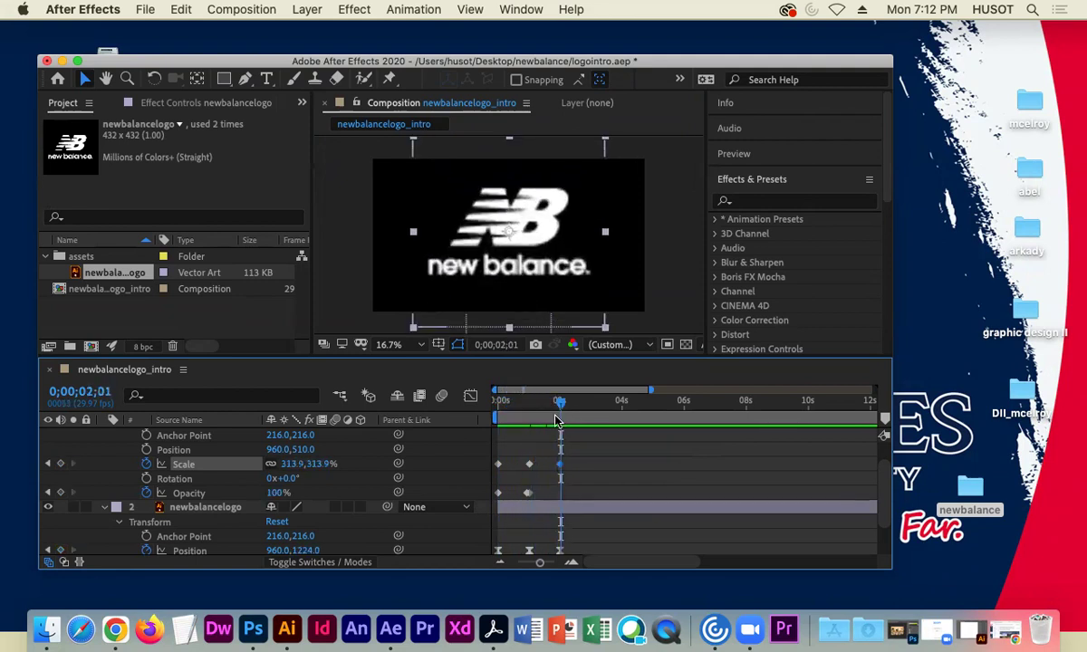
{"action": "left_click", "coordinate": [61, 492]}
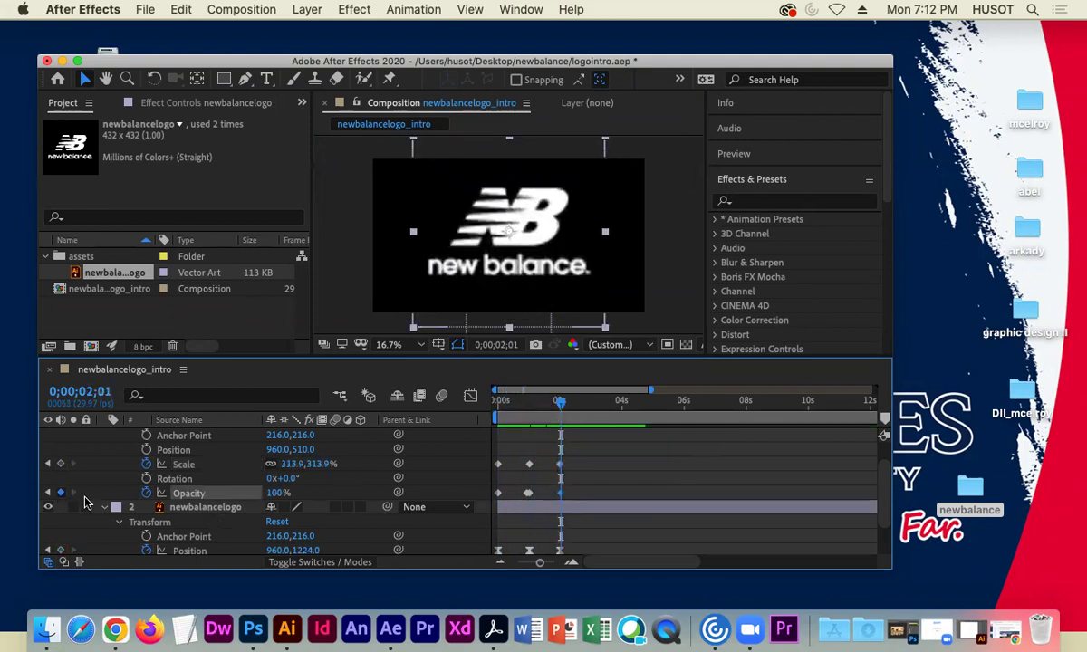
{"action": "left_click_drag", "start_coordinate": [271, 493], "coordinate": [169, 493]}
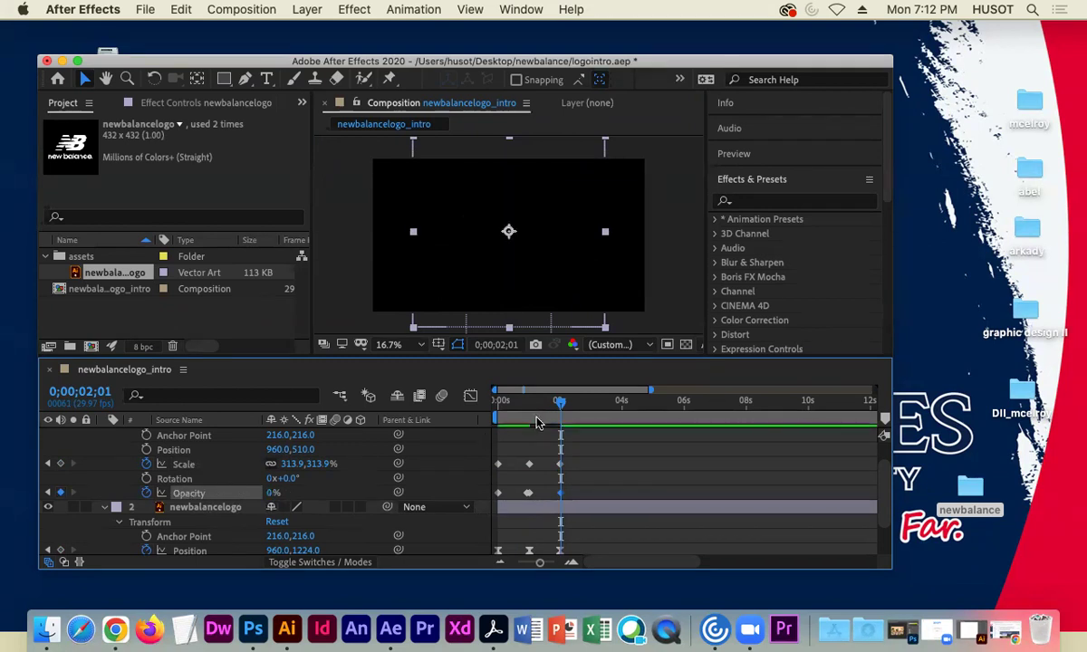
{"action": "left_click_drag", "start_coordinate": [559, 407], "coordinate": [417, 444]}
{"action": "key", "text": "space"}
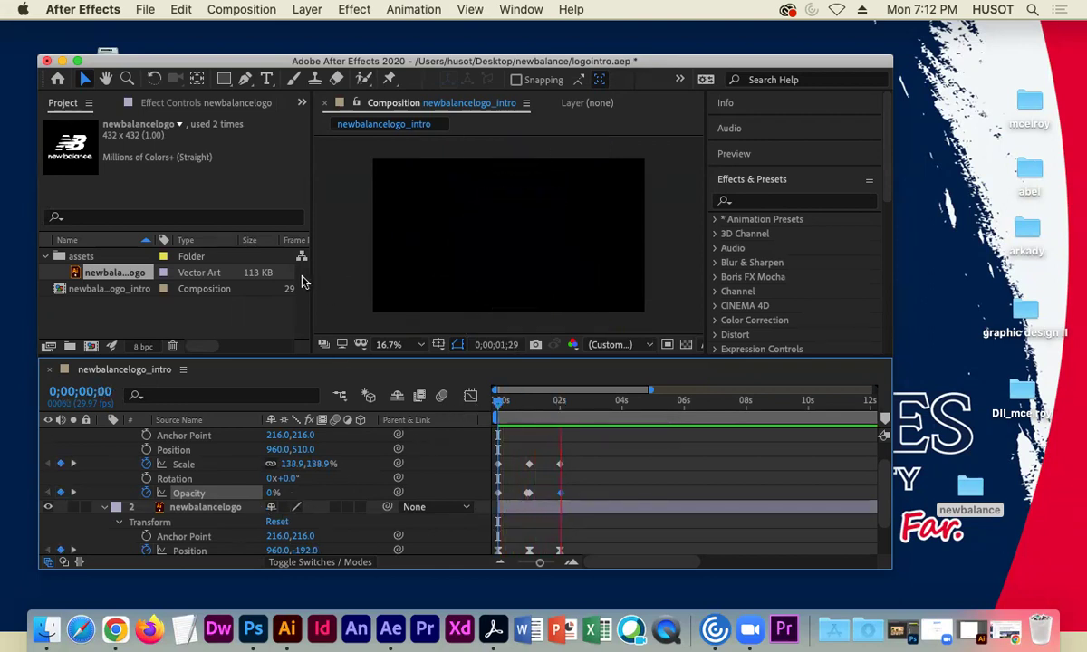
Apply Easy Ease to all three Scale keyframes of the upper logo layer
{"action": "key", "text": "space"}
{"action": "left_click_drag", "start_coordinate": [531, 403], "coordinate": [443, 383]}
{"action": "left_click", "coordinate": [558, 465]}
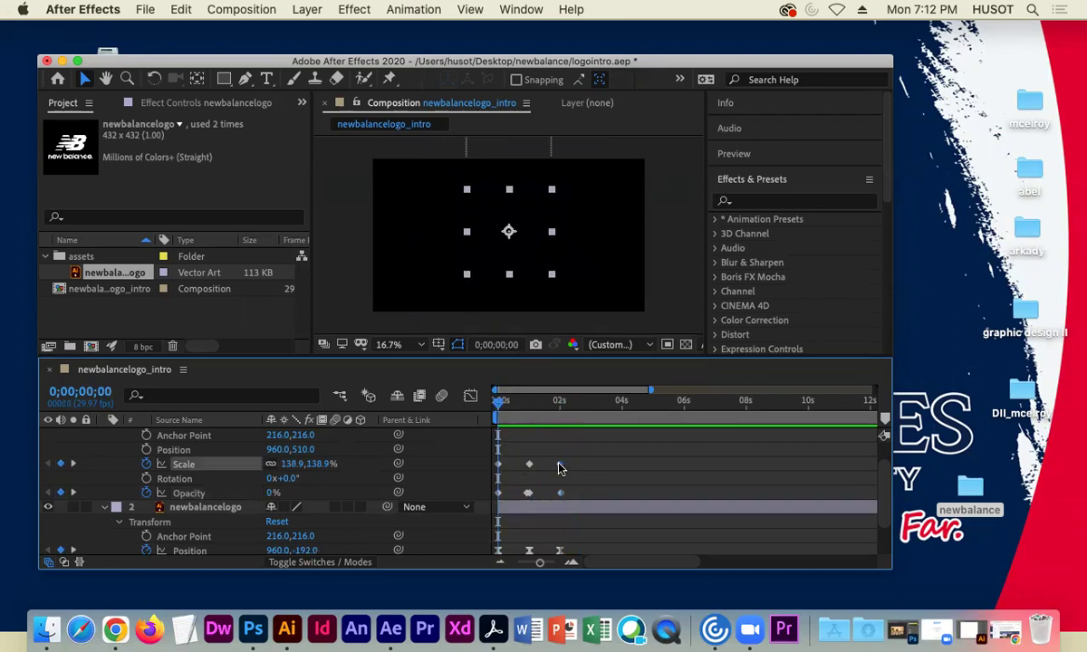
{"action": "left_click", "coordinate": [528, 465], "text": "shift"}
{"action": "left_click", "coordinate": [498, 465], "text": "shift"}
{"action": "right_click", "coordinate": [529, 467]}
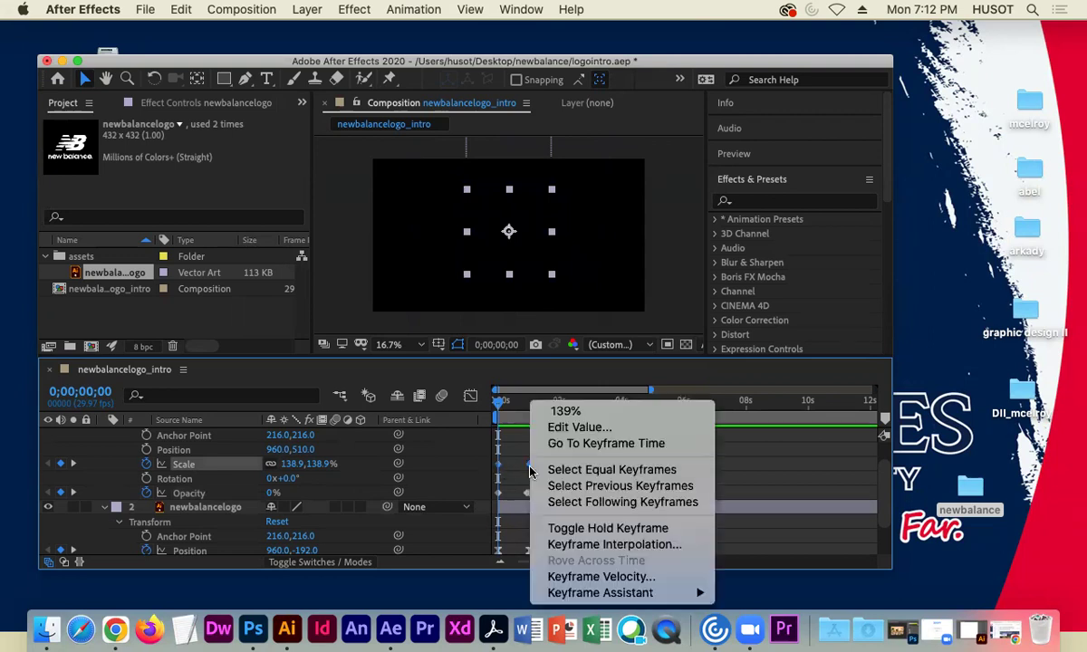
{"action": "mouse_move", "coordinate": [600, 592]}
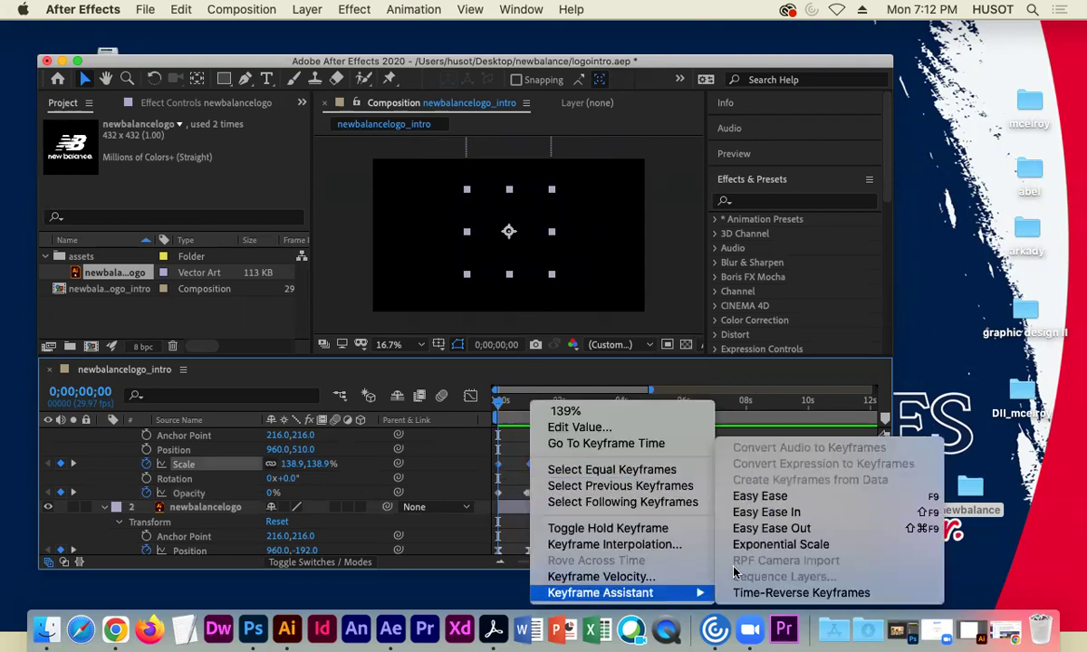
{"action": "left_click", "coordinate": [782, 500]}
{"action": "left_click_drag", "start_coordinate": [503, 405], "coordinate": [459, 407]}
Apply Easy Ease to all of the upper logo layer's Opacity keyframes and preview the animation from the start
{"action": "left_click", "coordinate": [527, 496]}
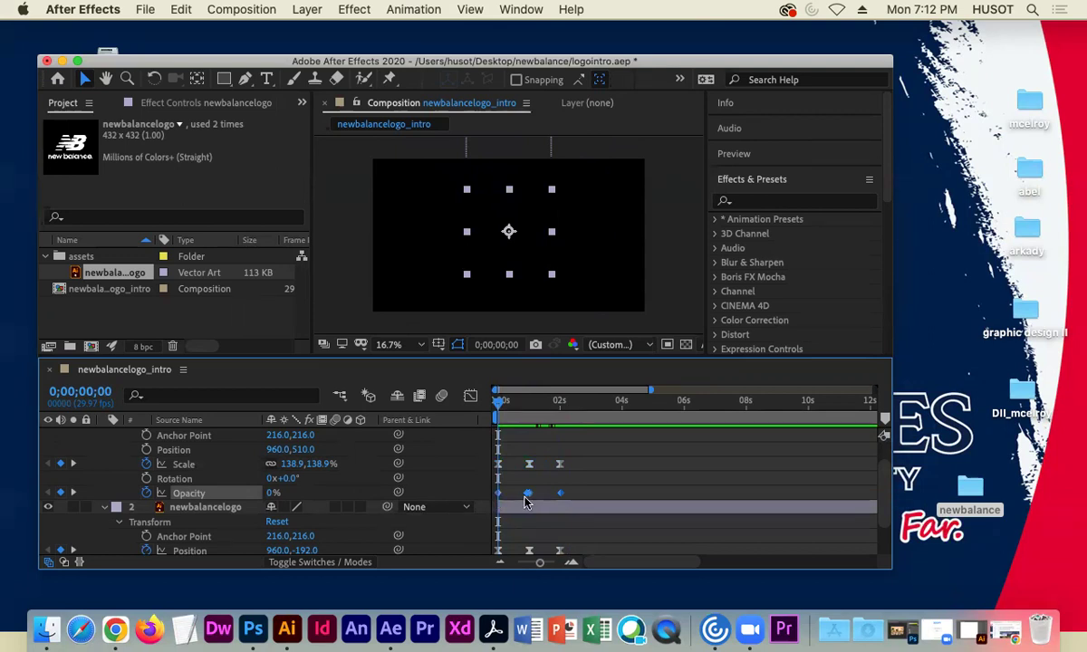
{"action": "right_click", "coordinate": [528, 493]}
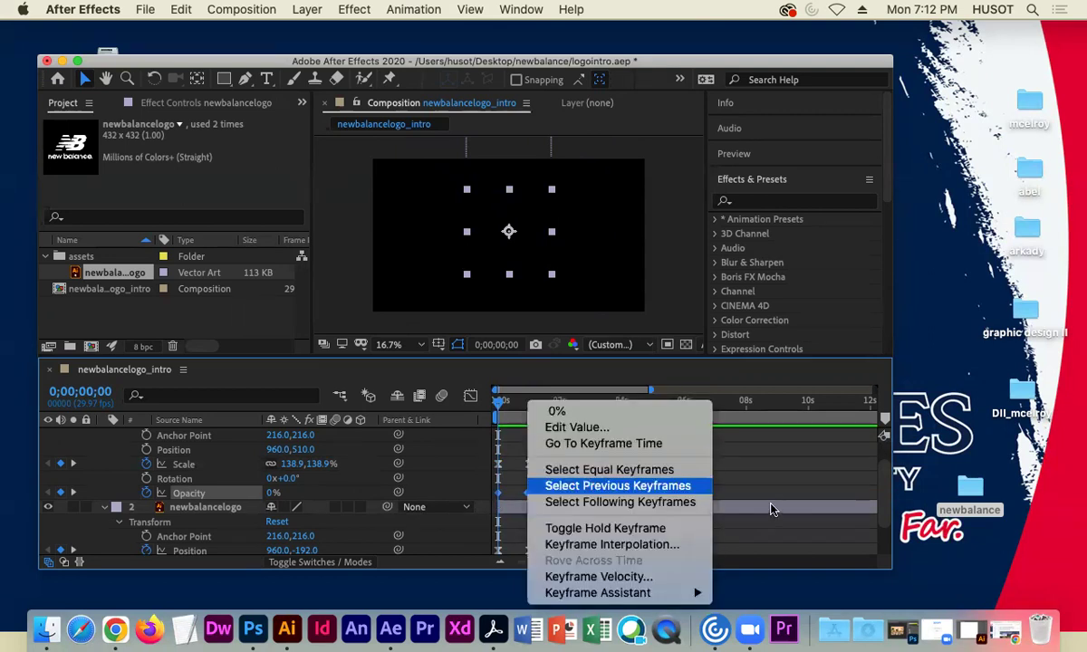
{"action": "mouse_move", "coordinate": [634, 592]}
{"action": "left_click", "coordinate": [774, 496]}
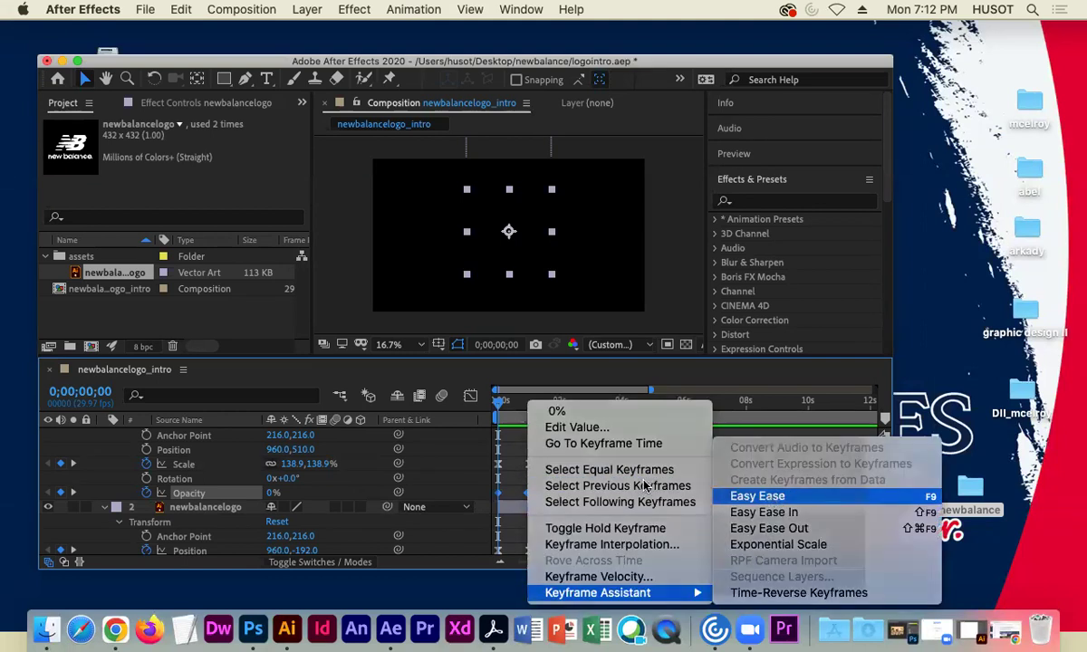
{"action": "left_click", "coordinate": [331, 311]}
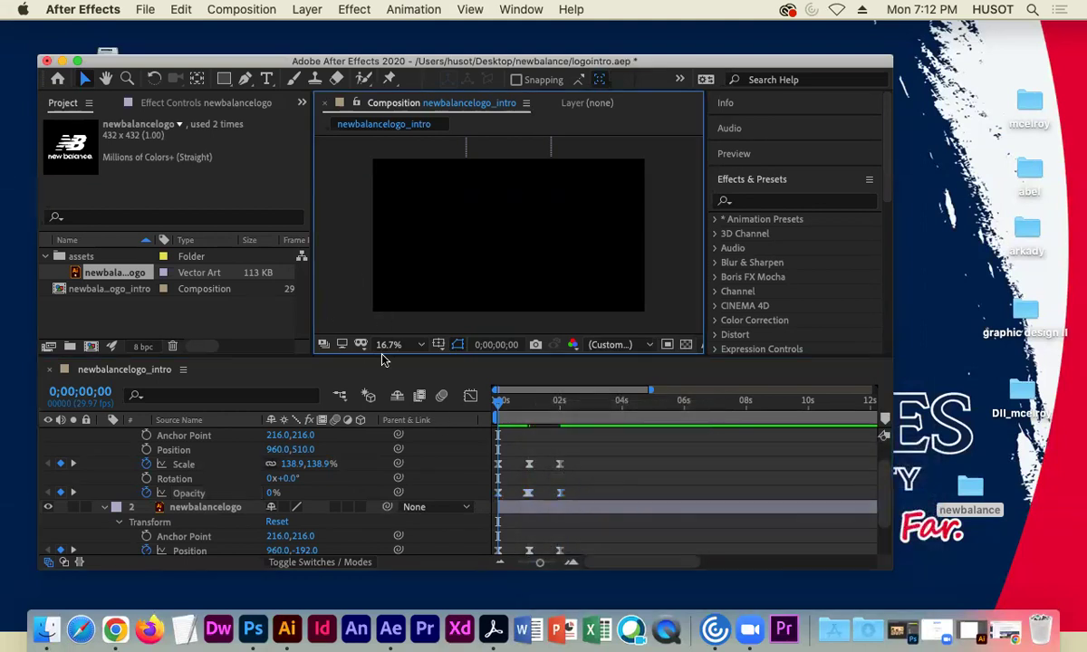
{"action": "left_click", "coordinate": [469, 381]}
{"action": "key", "text": "space"}
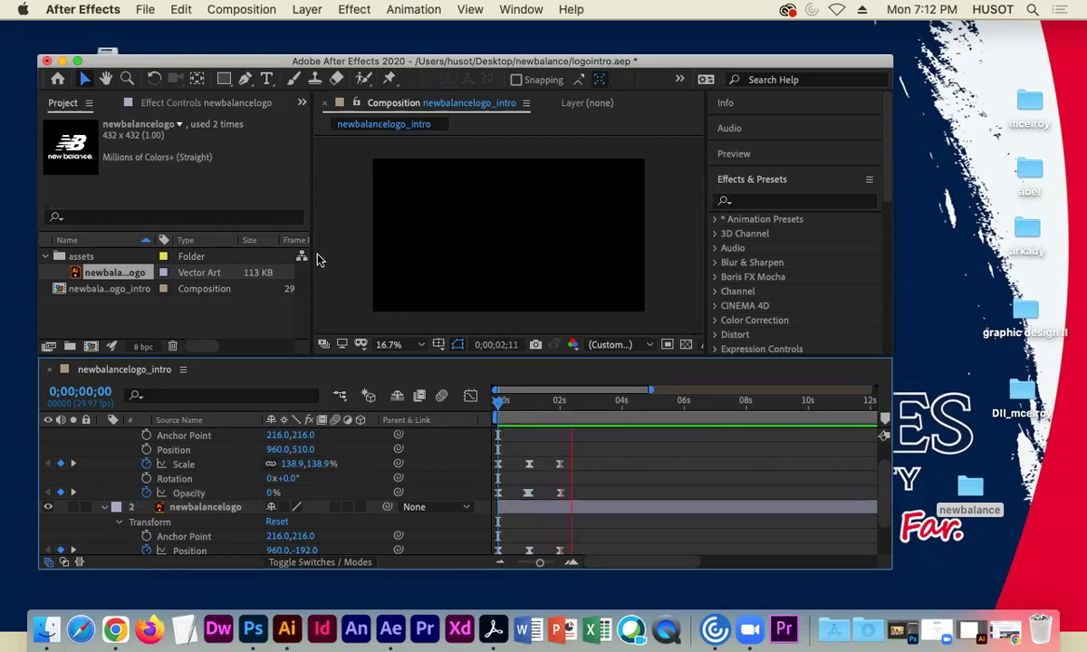
{"action": "left_click_drag", "start_coordinate": [584, 408], "coordinate": [465, 383]}
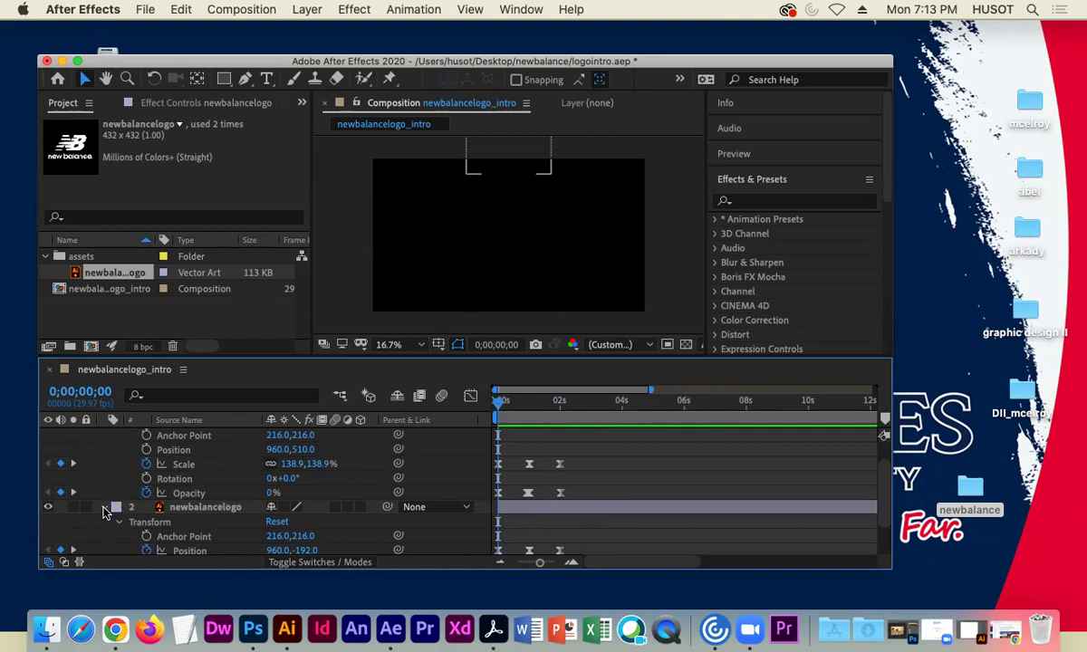
Collapse both logo layers, view the upper logo on its own in the Layer viewer, and return to the composition view for a preview
{"action": "left_click", "coordinate": [105, 509]}
{"action": "left_click", "coordinate": [104, 438]}
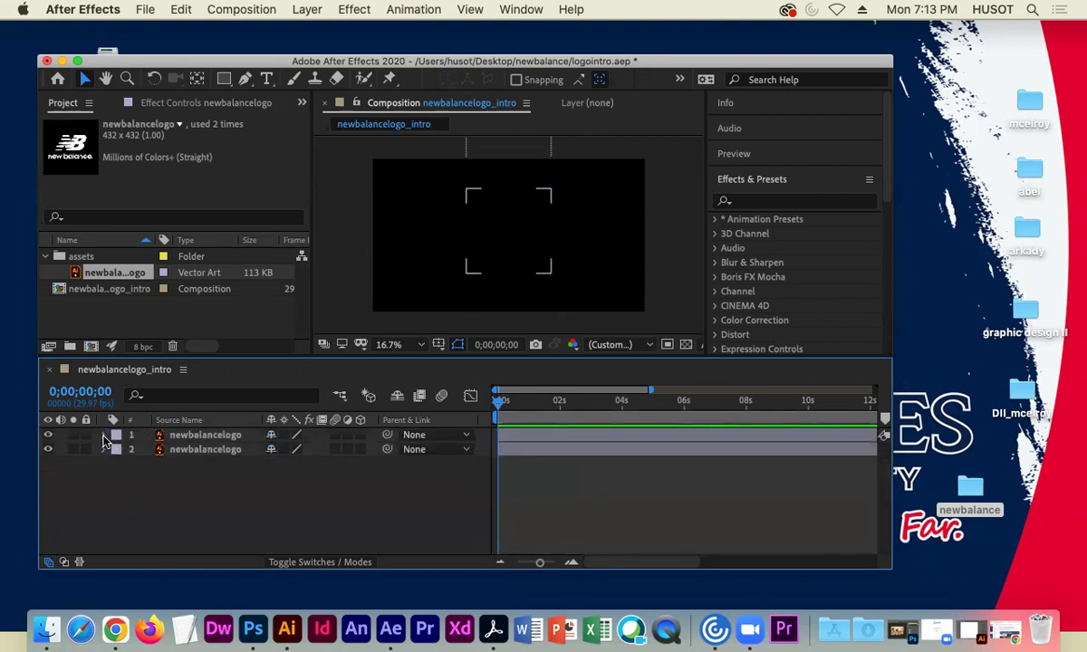
{"action": "left_click", "coordinate": [219, 436]}
{"action": "double_click", "coordinate": [219, 436]}
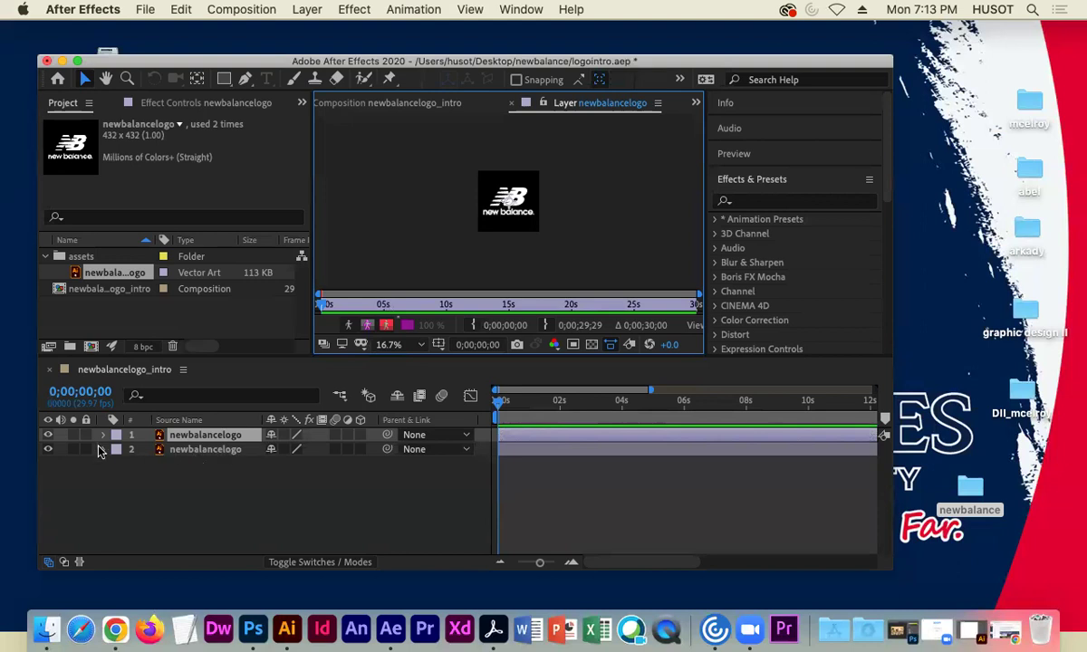
{"action": "left_click", "coordinate": [196, 451]}
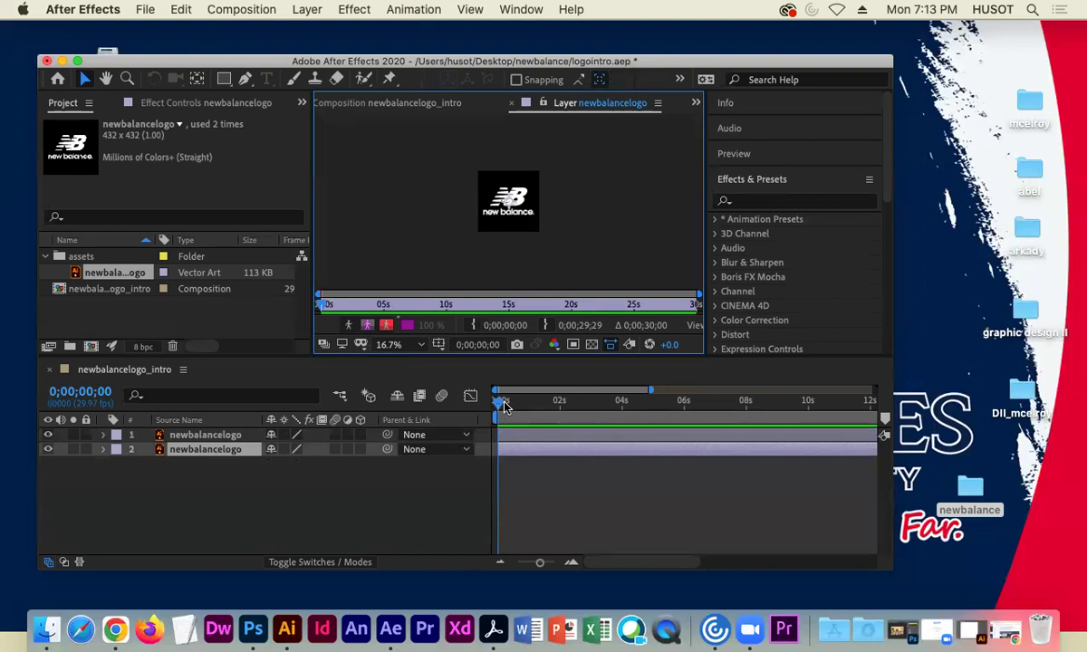
{"action": "left_click", "coordinate": [396, 105]}
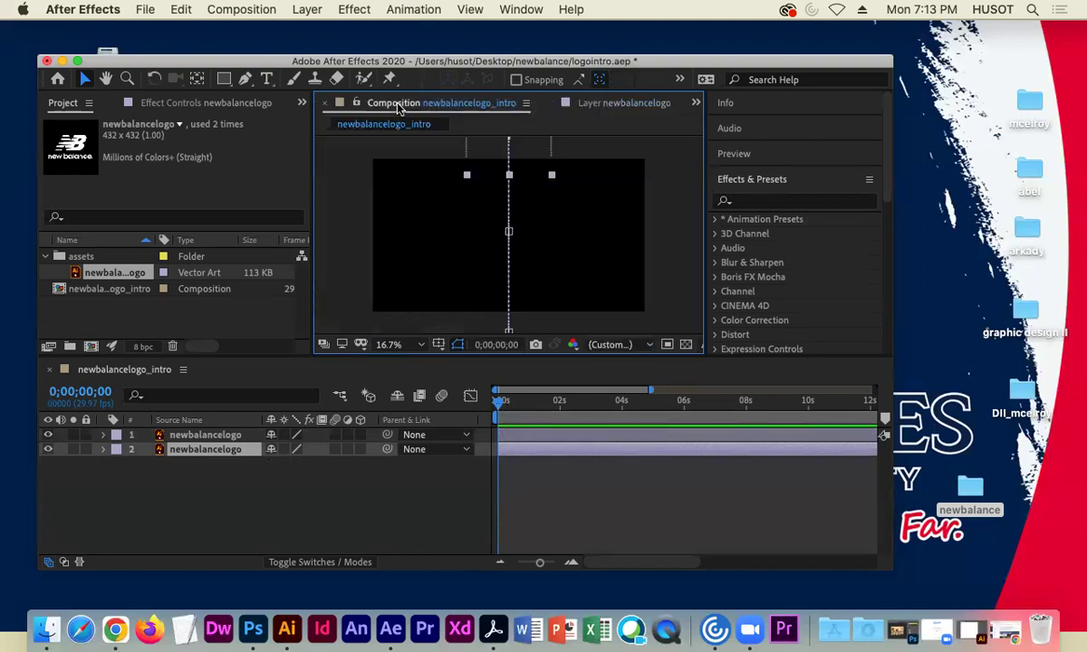
{"action": "left_click", "coordinate": [580, 102]}
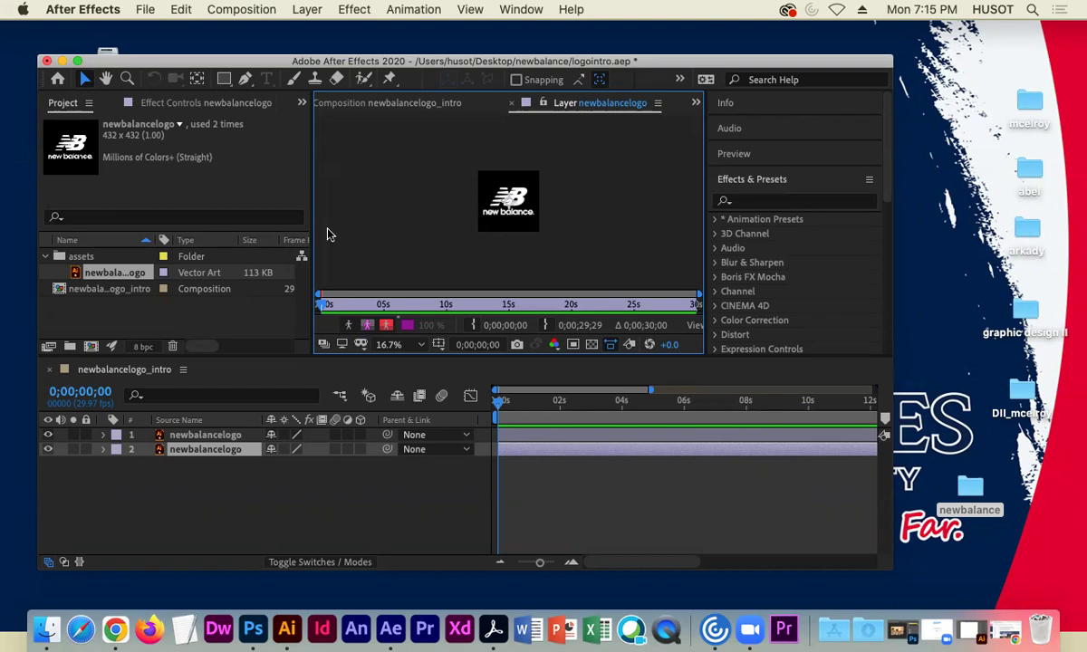
{"action": "left_click", "coordinate": [489, 104]}
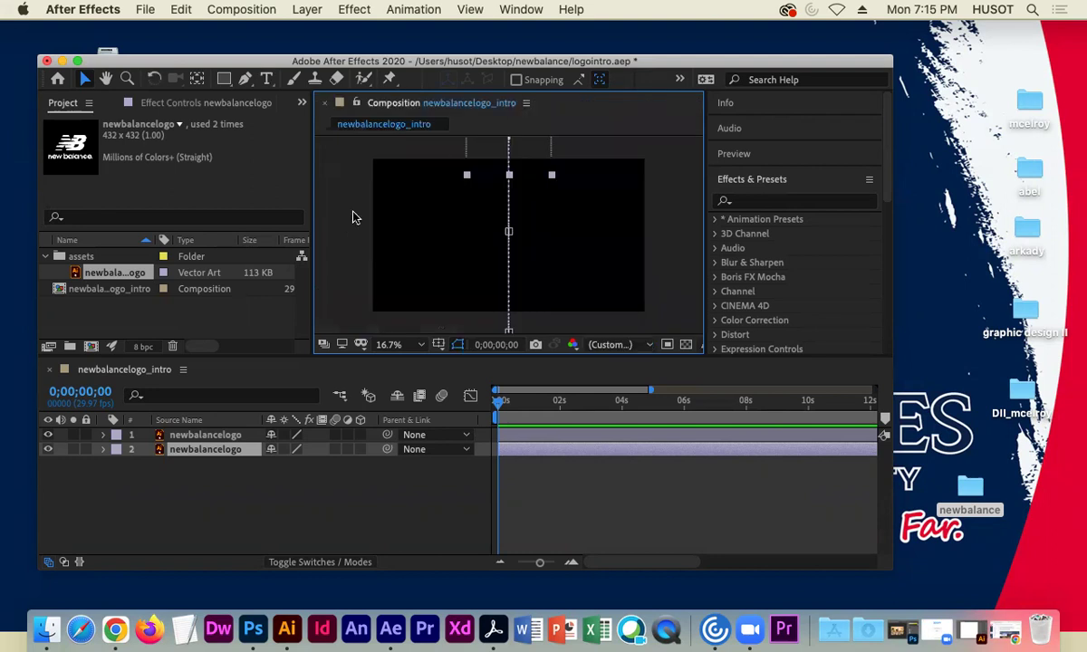
{"action": "mouse_move", "coordinate": [497, 405]}
{"action": "left_mouse_down"}
{"action": "mouse_move", "coordinate": [554, 403]}
{"action": "mouse_move", "coordinate": [478, 399]}
{"action": "mouse_move", "coordinate": [582, 399]}
{"action": "mouse_move", "coordinate": [490, 394]}
{"action": "left_mouse_up"}
{"action": "key", "text": "space"}
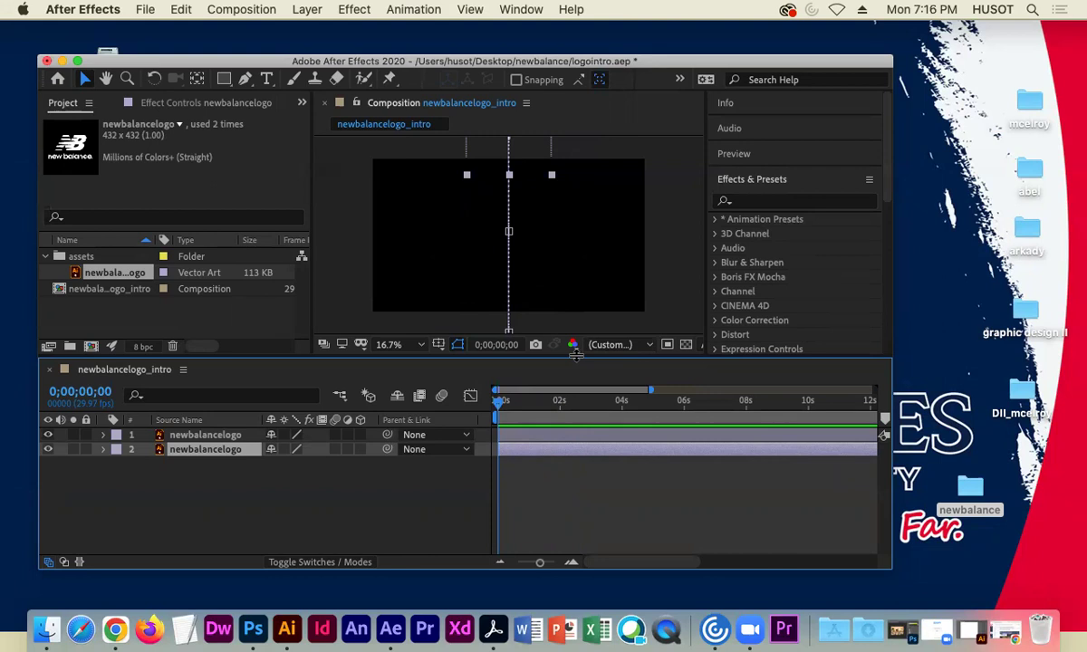
Place a third copy of newbalancelogo at the composition's centre as the top layer and collapse the properties of the layer below
{"action": "left_click", "coordinate": [163, 434]}
{"action": "left_click", "coordinate": [104, 435]}
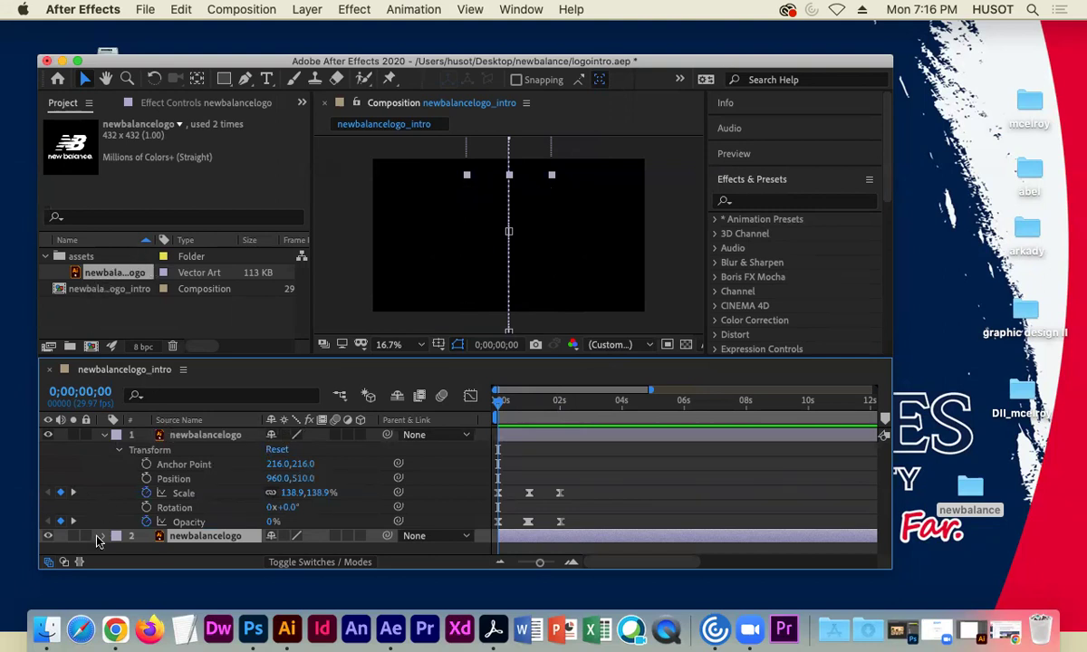
{"action": "left_click_drag", "start_coordinate": [100, 273], "coordinate": [507, 247]}
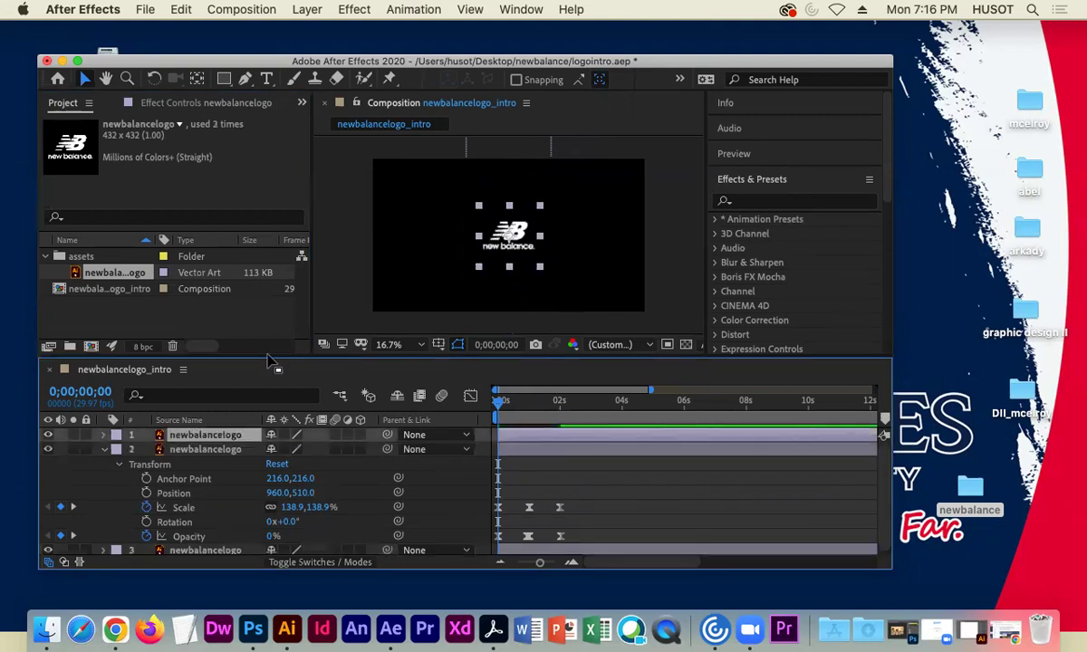
{"action": "mouse_move", "coordinate": [497, 400]}
{"action": "left_mouse_down"}
{"action": "mouse_move", "coordinate": [532, 407]}
{"action": "mouse_move", "coordinate": [497, 407]}
{"action": "left_mouse_up"}
{"action": "left_click", "coordinate": [204, 439]}
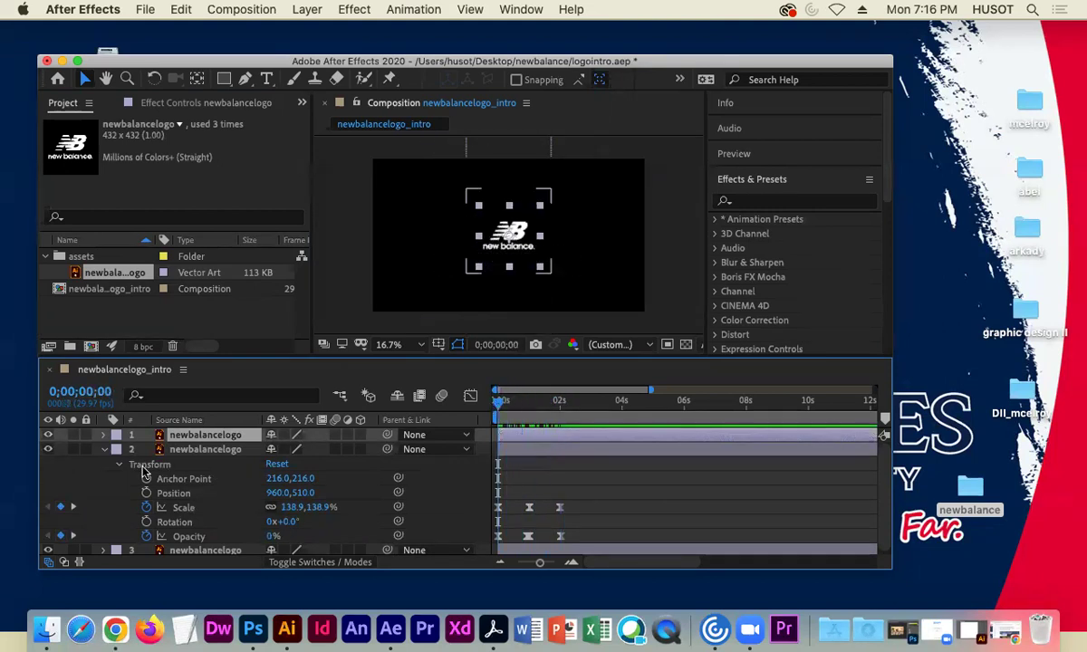
{"action": "left_click", "coordinate": [103, 450]}
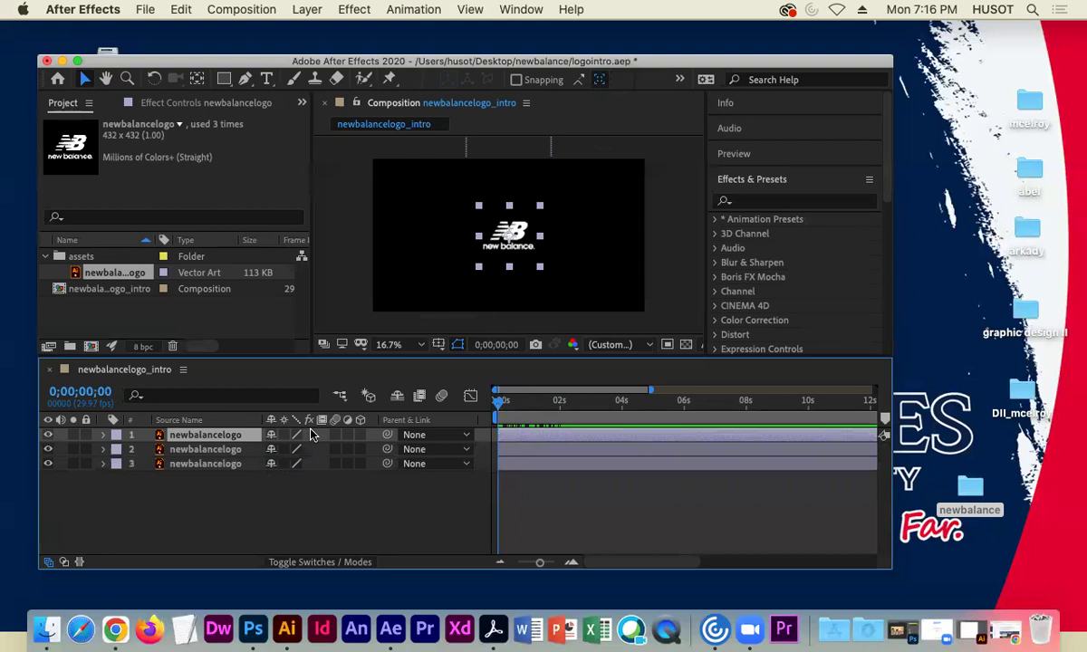
Enlarge the new top logo layer to about 111.1% and expand its Transform properties
{"action": "left_click", "coordinate": [479, 208]}
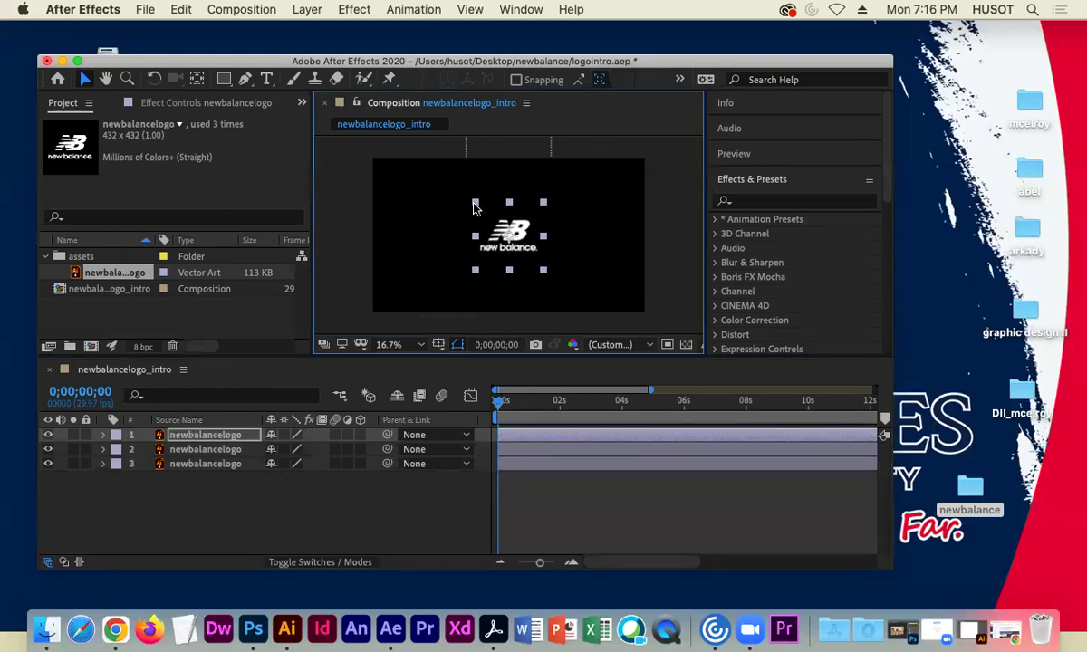
{"action": "left_click", "coordinate": [505, 404]}
{"action": "mouse_move", "coordinate": [504, 404]}
{"action": "left_mouse_down"}
{"action": "mouse_move", "coordinate": [562, 404]}
{"action": "mouse_move", "coordinate": [493, 407]}
{"action": "left_mouse_up"}
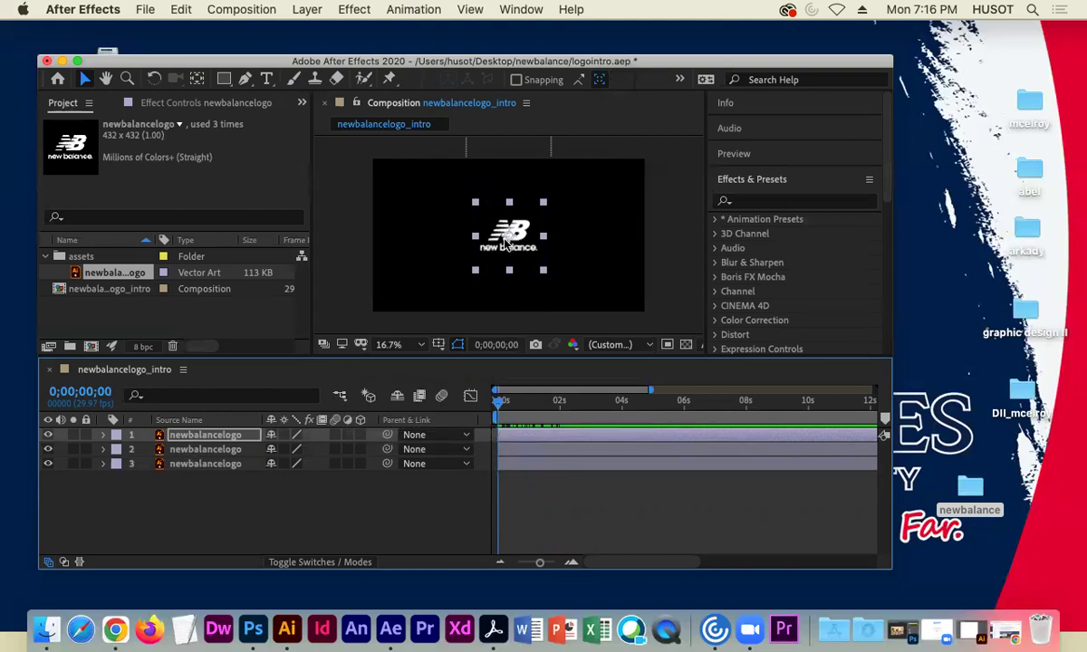
{"action": "left_click", "coordinate": [102, 437]}
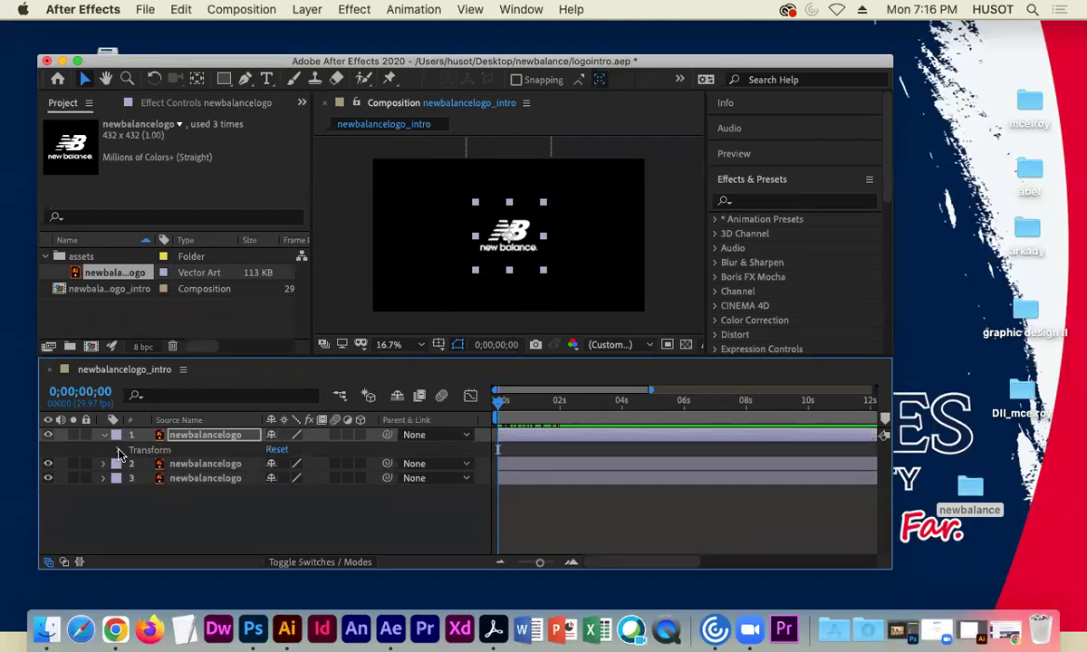
{"action": "left_click", "coordinate": [119, 451]}
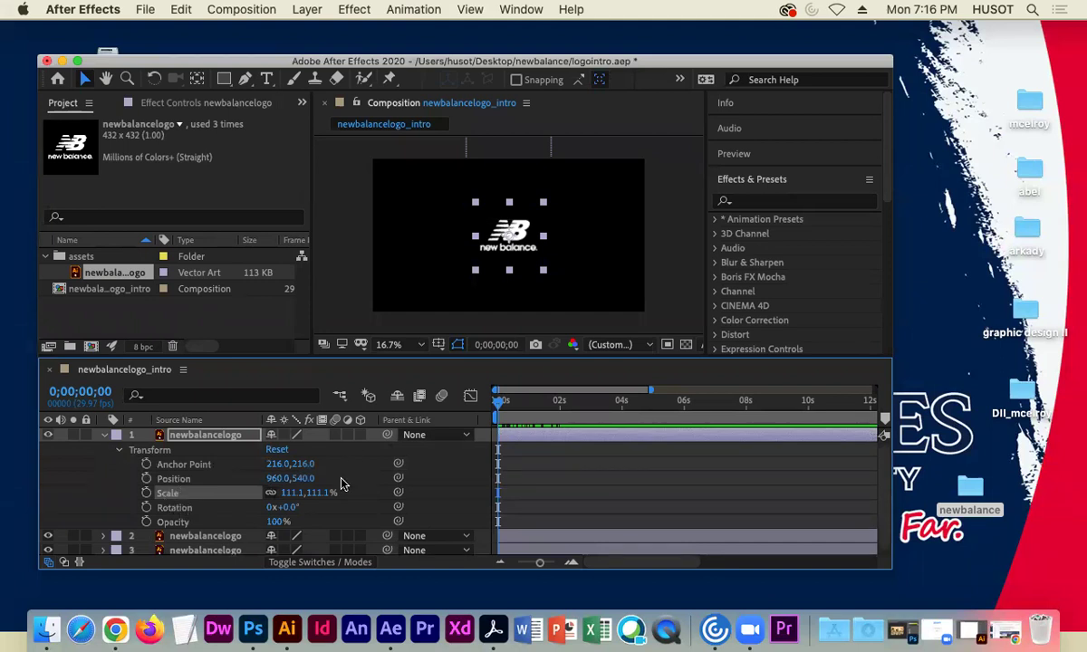
Keyframe the top logo layer's Opacity at 0% at 0 seconds and 100% at 1 second
{"action": "mouse_move", "coordinate": [498, 401]}
{"action": "left_mouse_down"}
{"action": "mouse_move", "coordinate": [548, 414]}
{"action": "mouse_move", "coordinate": [497, 413]}
{"action": "left_mouse_up"}
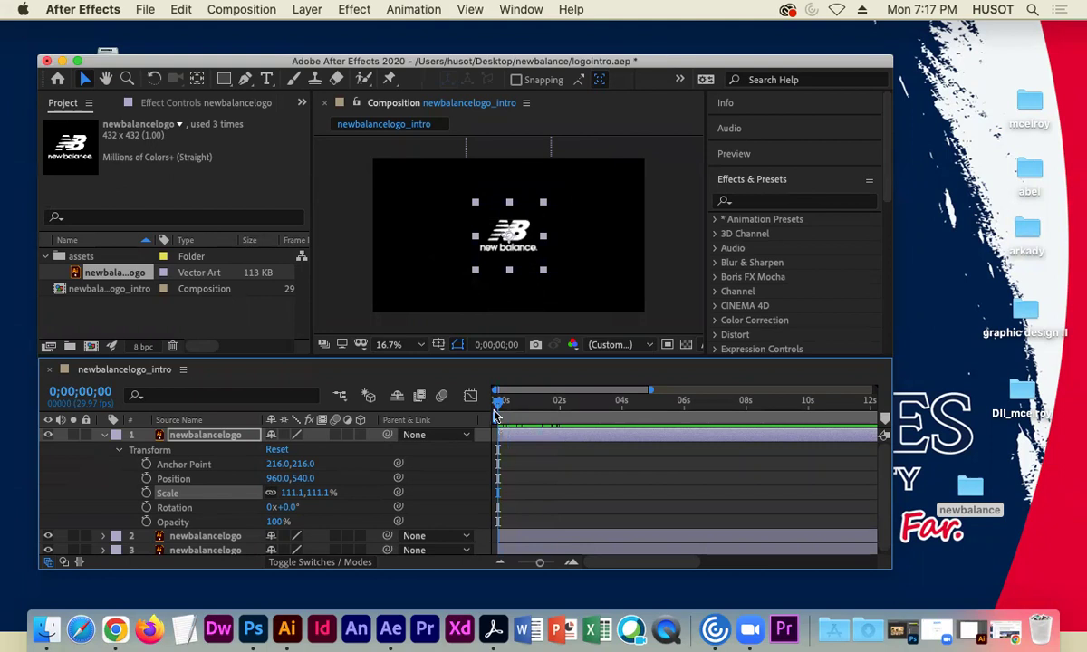
{"action": "left_click", "coordinate": [147, 524]}
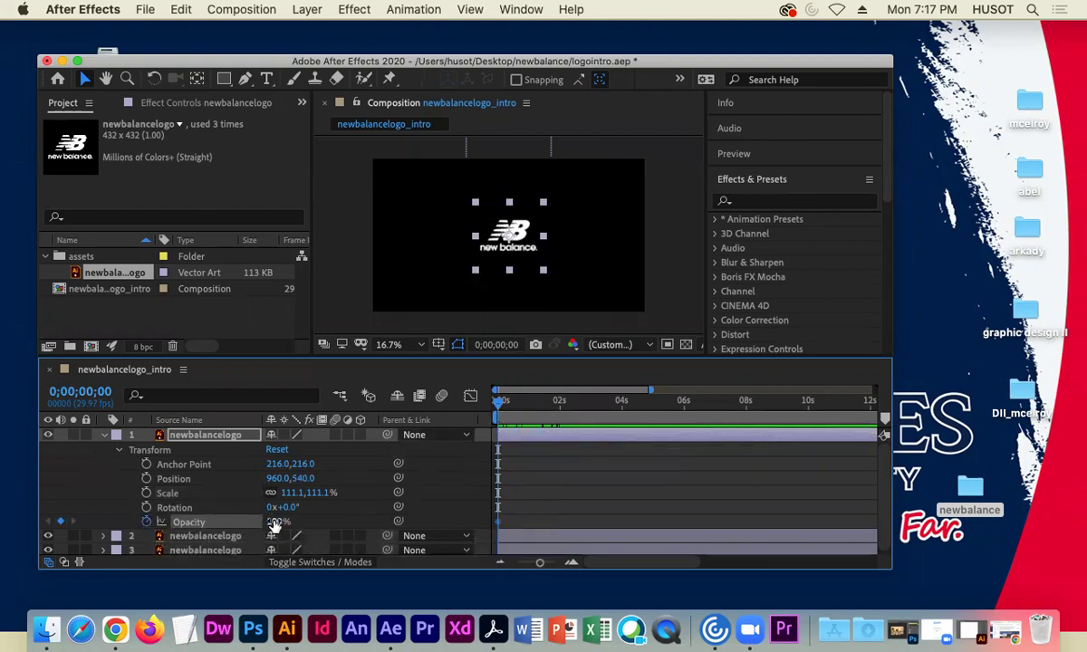
{"action": "left_click_drag", "start_coordinate": [275, 525], "coordinate": [172, 520]}
{"action": "left_click_drag", "start_coordinate": [497, 412], "coordinate": [531, 414]}
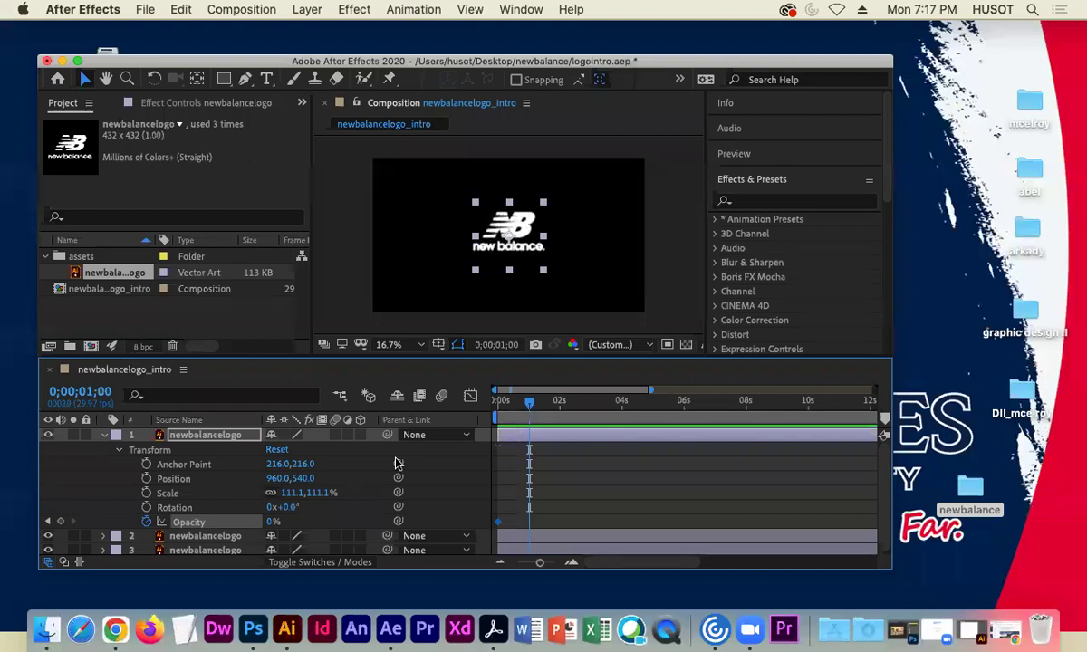
{"action": "left_click", "coordinate": [61, 522]}
{"action": "left_click_drag", "start_coordinate": [272, 521], "coordinate": [359, 522]}
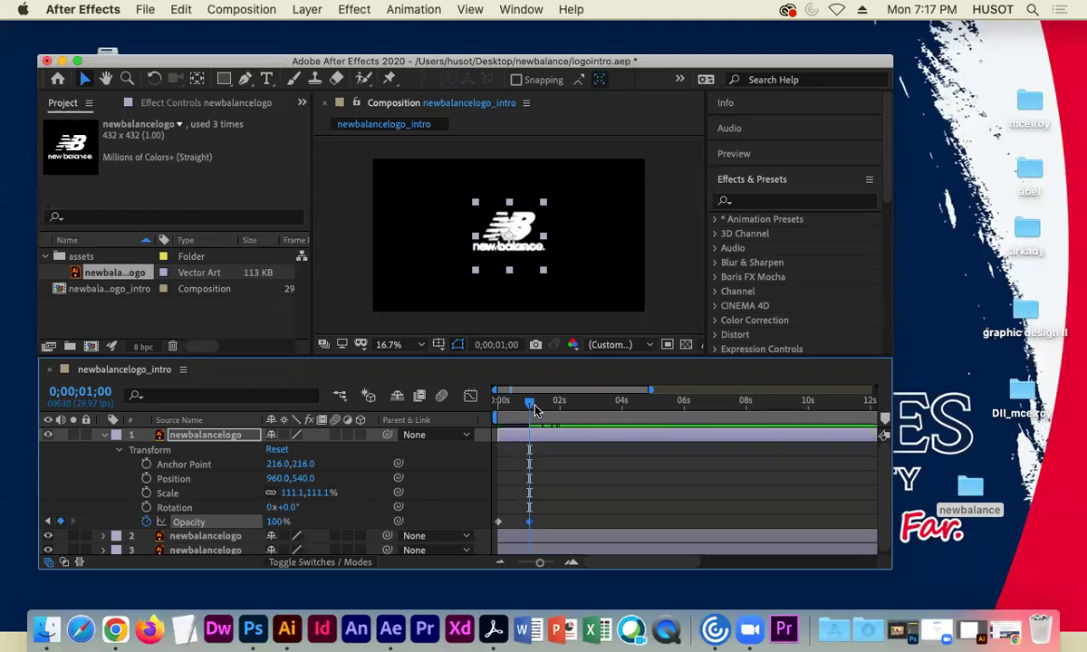
Preview the three-layer logo animation repeatedly from the start to check the top logo's fade-in
{"action": "left_click", "coordinate": [497, 400]}
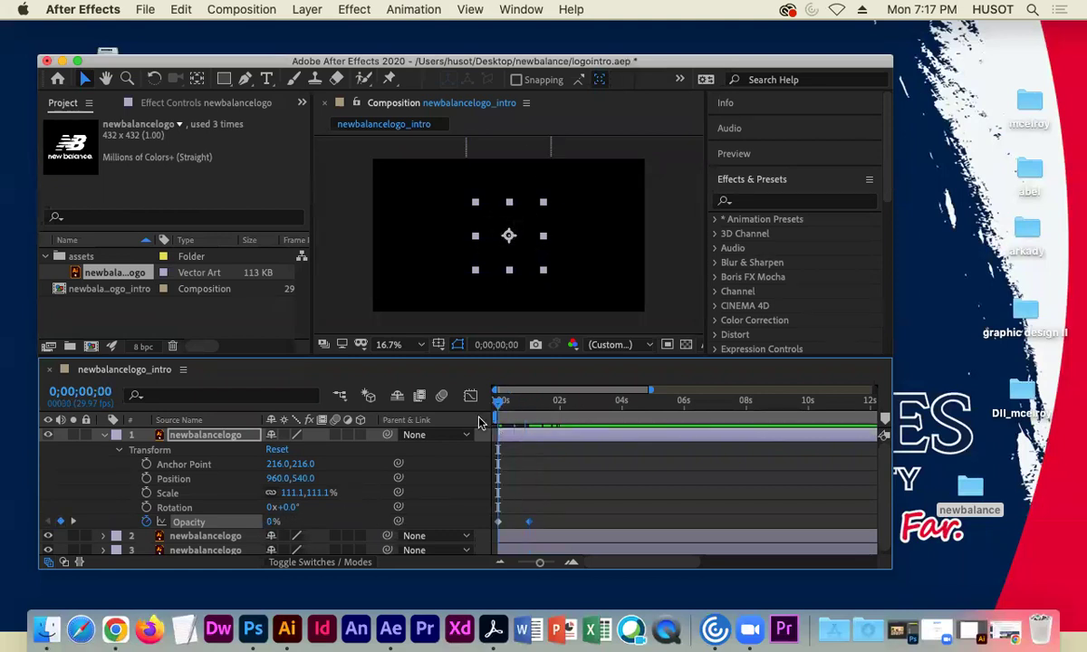
{"action": "key", "text": "space"}
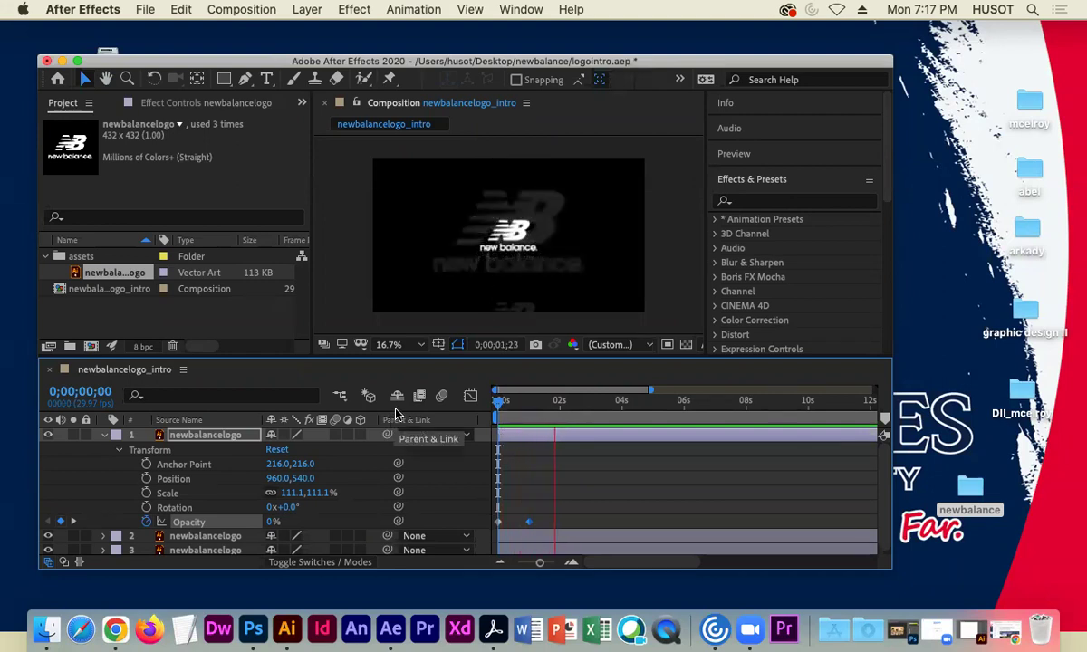
{"action": "left_click", "coordinate": [568, 401]}
{"action": "left_click", "coordinate": [498, 400]}
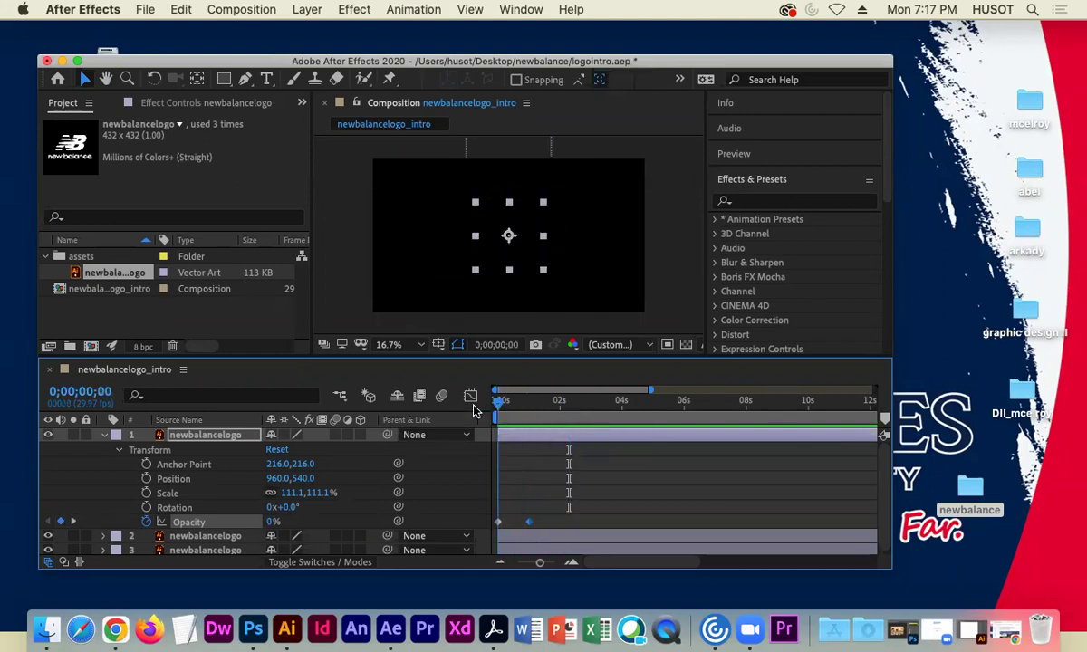
{"action": "key", "text": "space"}
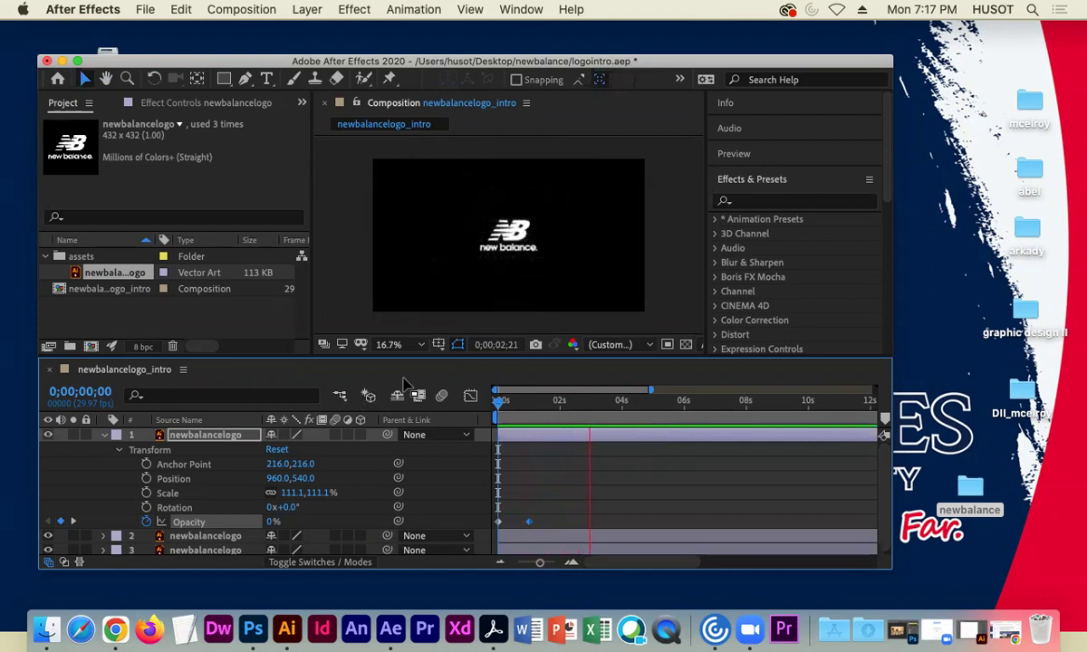
{"action": "left_click", "coordinate": [605, 402]}
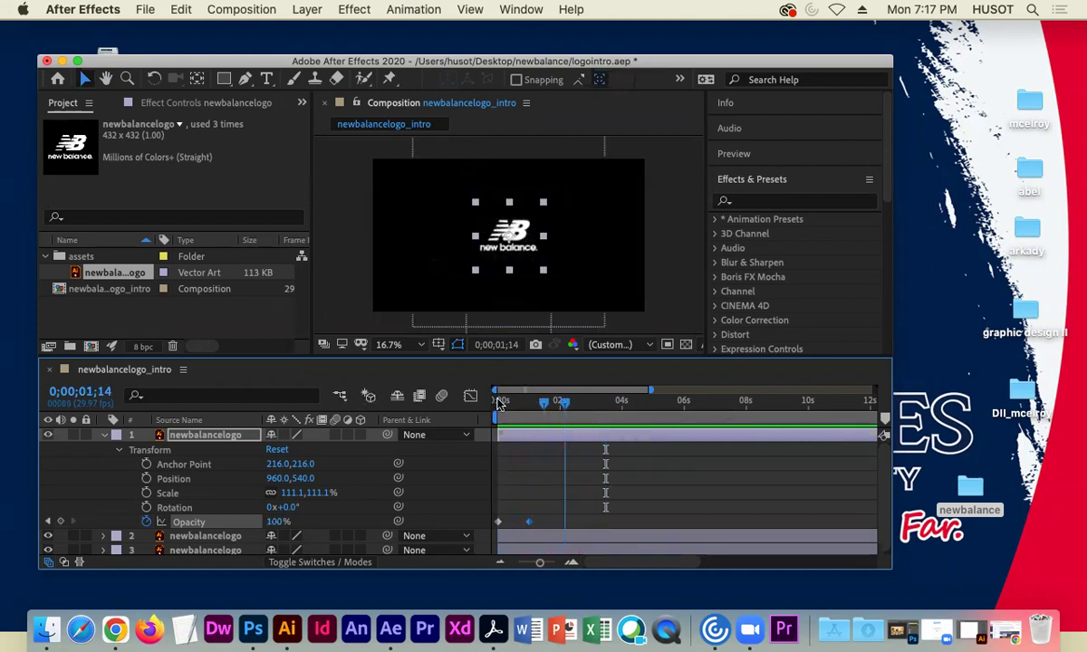
{"action": "key", "text": "Home"}
{"action": "key", "text": "space"}
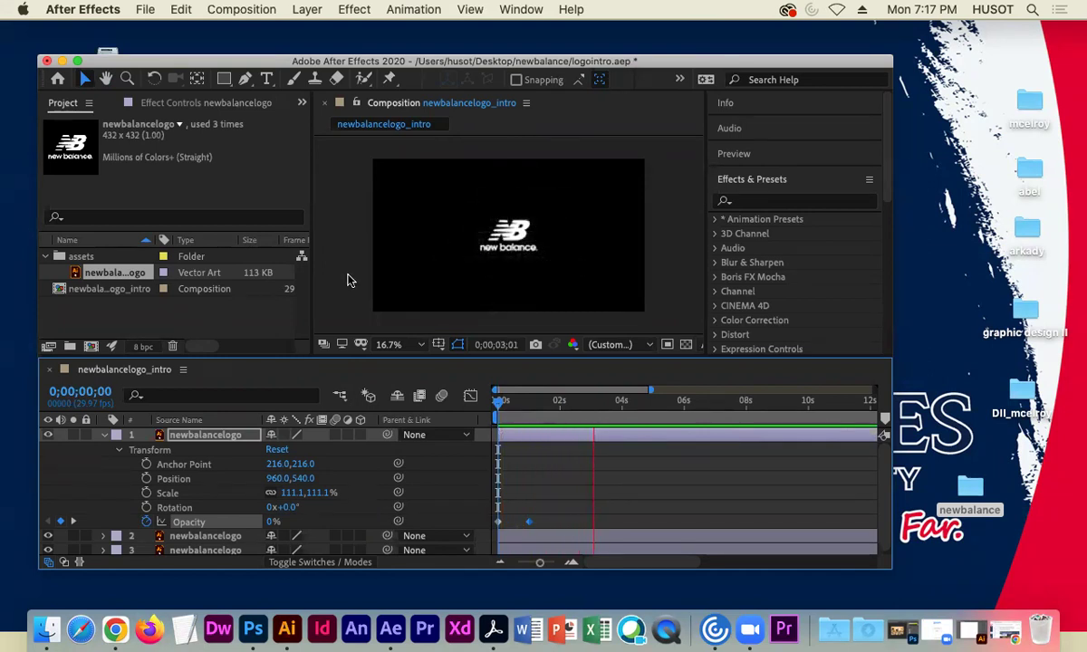
{"action": "left_click", "coordinate": [588, 401]}
{"action": "key", "text": "Home"}
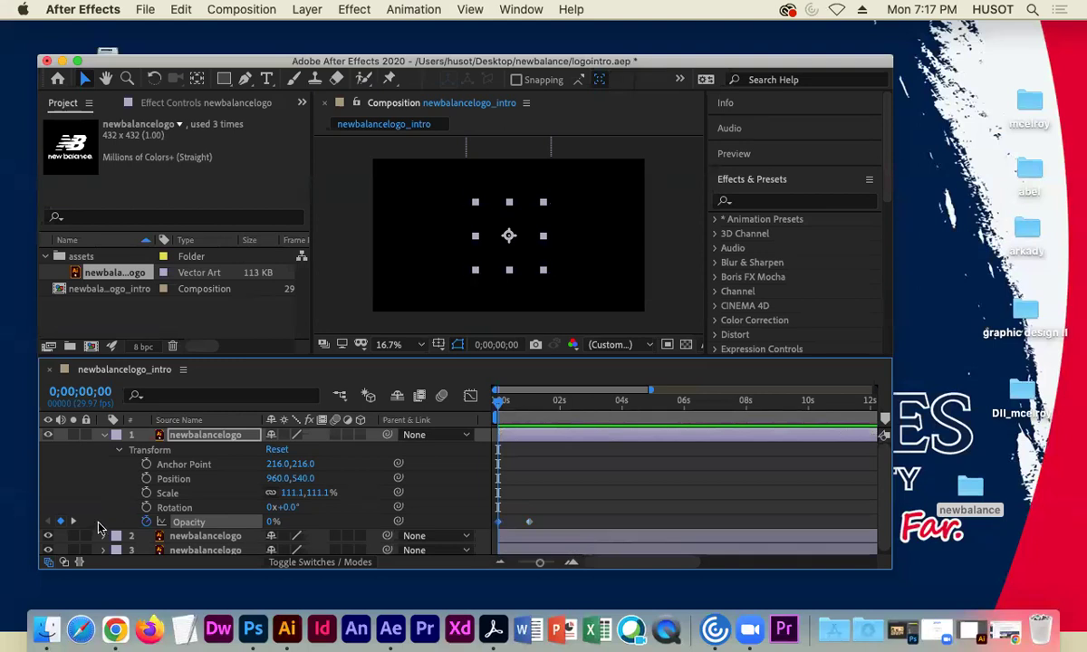
Lock the two lower newbalancelogo layers, reopen the top layer's properties and preview the animation
{"action": "left_click", "coordinate": [103, 434]}
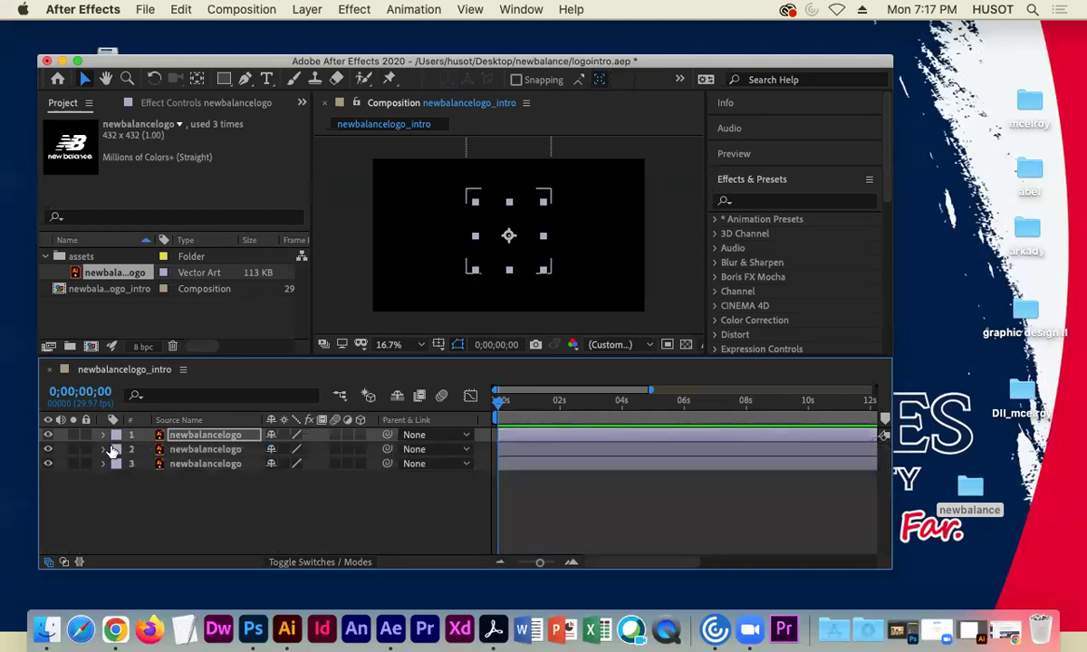
{"action": "left_click", "coordinate": [86, 464]}
{"action": "left_click", "coordinate": [86, 449]}
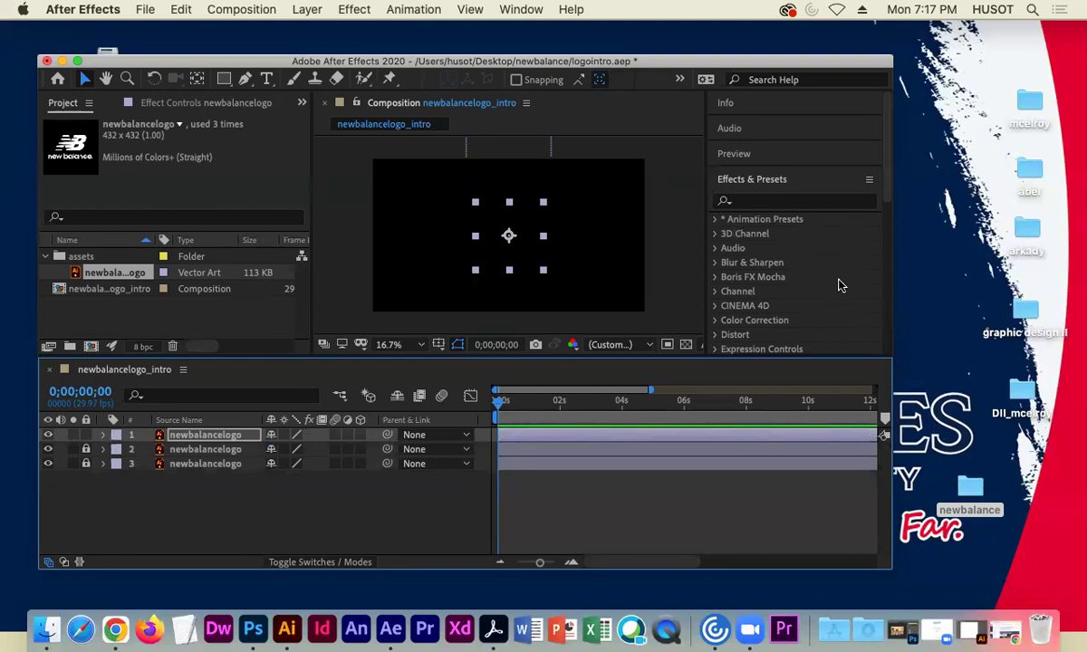
{"action": "left_click", "coordinate": [102, 434]}
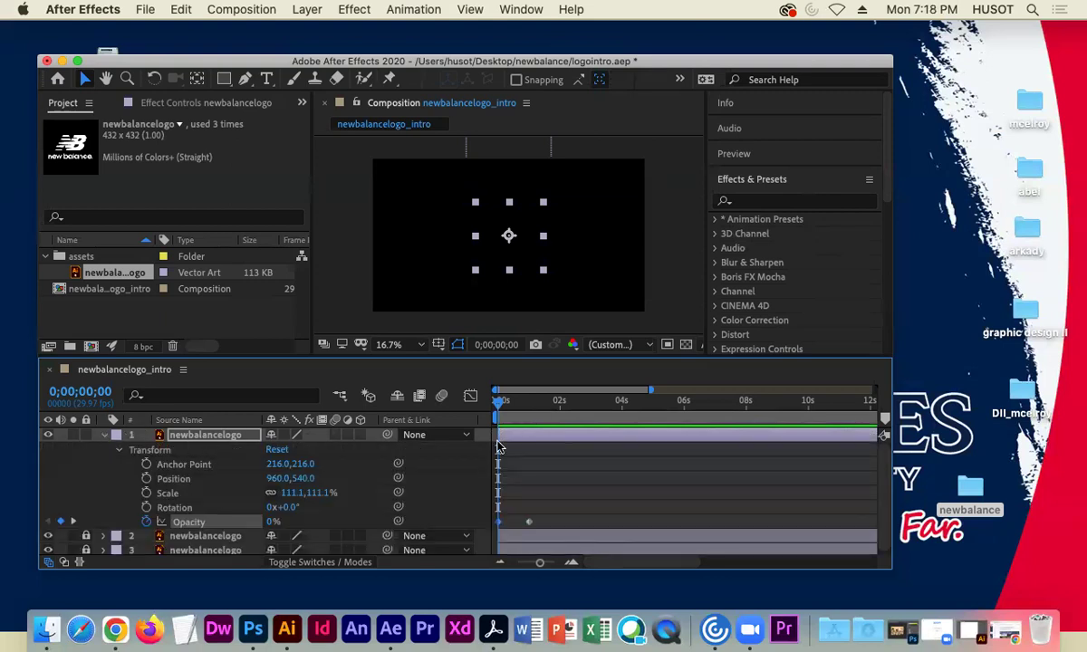
{"action": "key", "text": "space"}
{"action": "key", "text": "space"}
Look through the Backgrounds category of the Animation Presets in Effects & Presets
{"action": "left_click", "coordinate": [716, 221]}
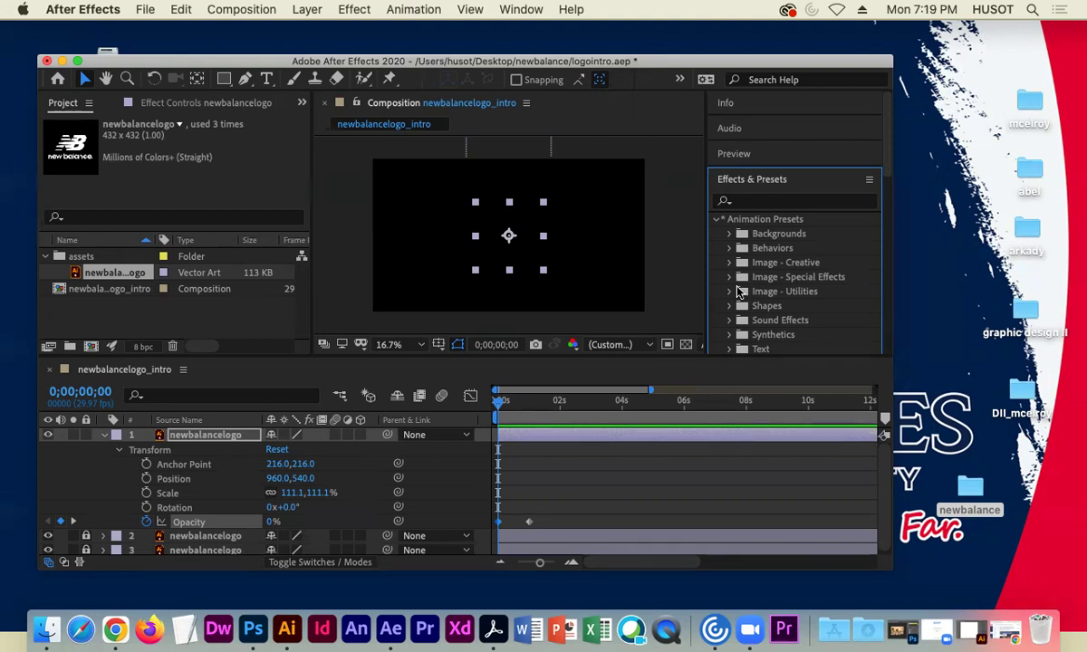
{"action": "left_click", "coordinate": [730, 234]}
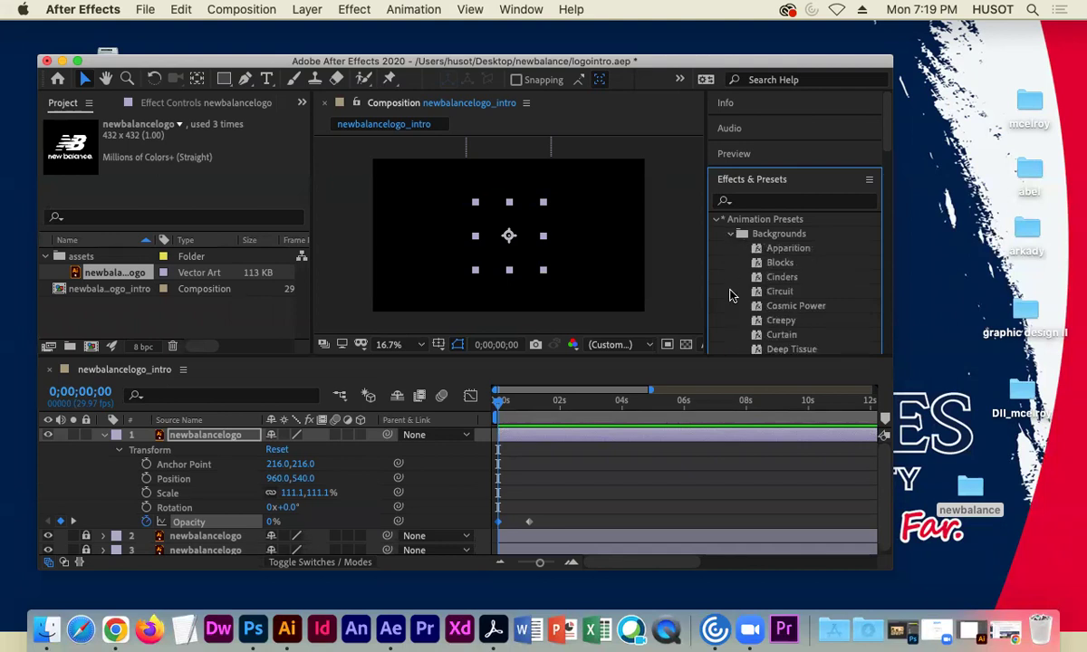
{"action": "scroll", "coordinate": [730, 295], "scroll_direction": "down", "scroll_amount": 3}
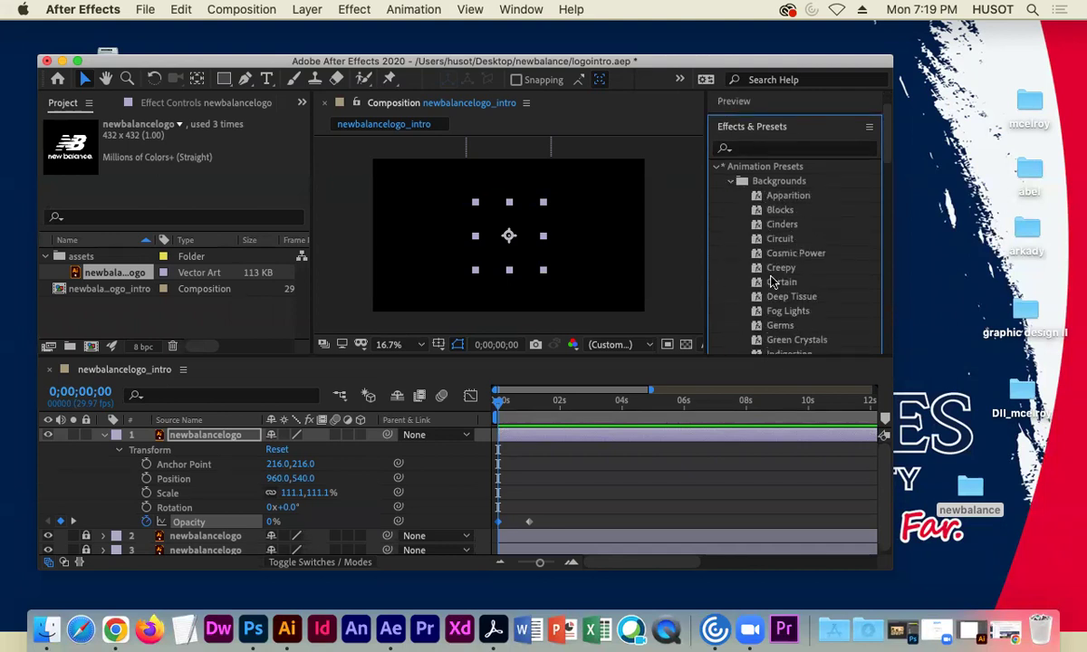
{"action": "scroll", "coordinate": [736, 286], "scroll_direction": "down", "scroll_amount": 2}
{"action": "scroll", "coordinate": [736, 285], "scroll_direction": "down", "scroll_amount": 2}
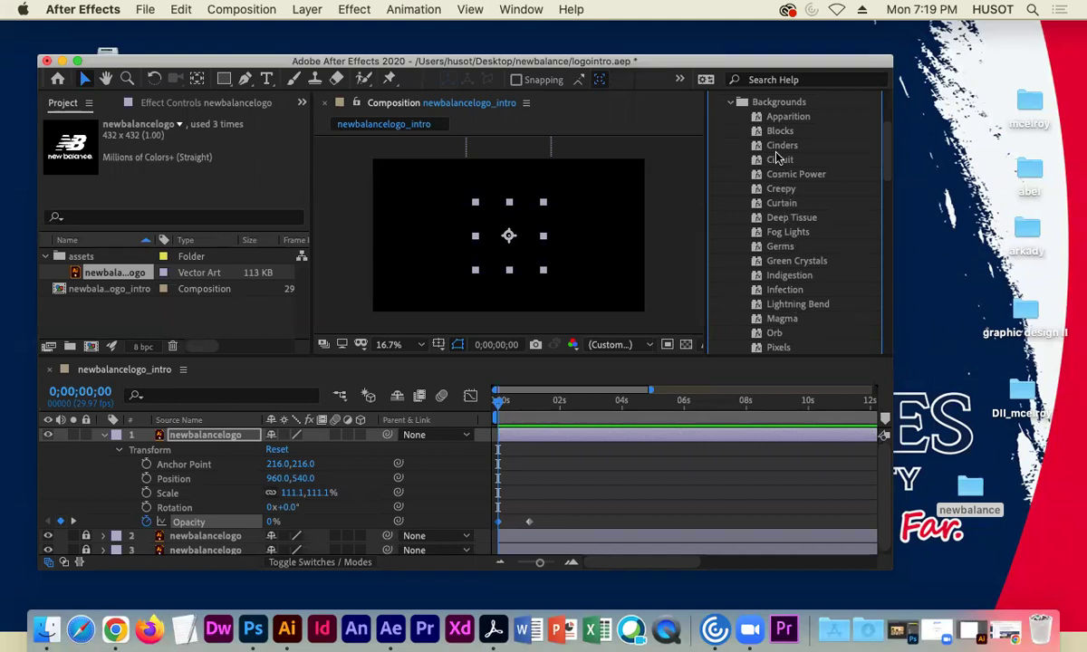
{"action": "scroll", "coordinate": [734, 302], "scroll_direction": "down", "scroll_amount": 2}
{"action": "scroll", "coordinate": [733, 302], "scroll_direction": "down", "scroll_amount": 2}
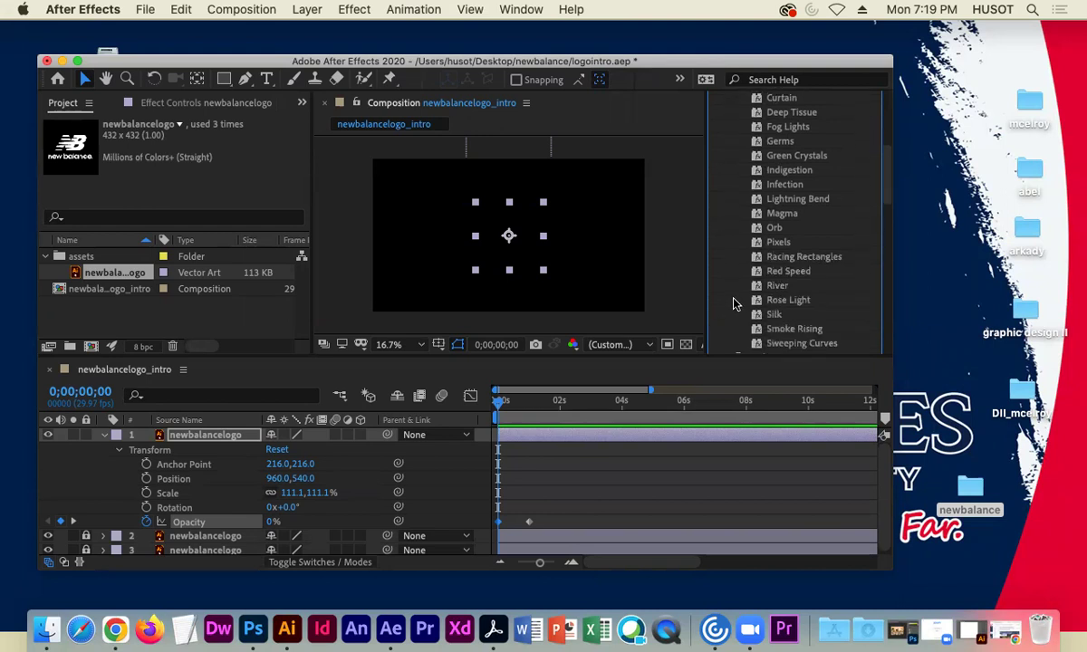
{"action": "scroll", "coordinate": [733, 304], "scroll_direction": "down", "scroll_amount": 1}
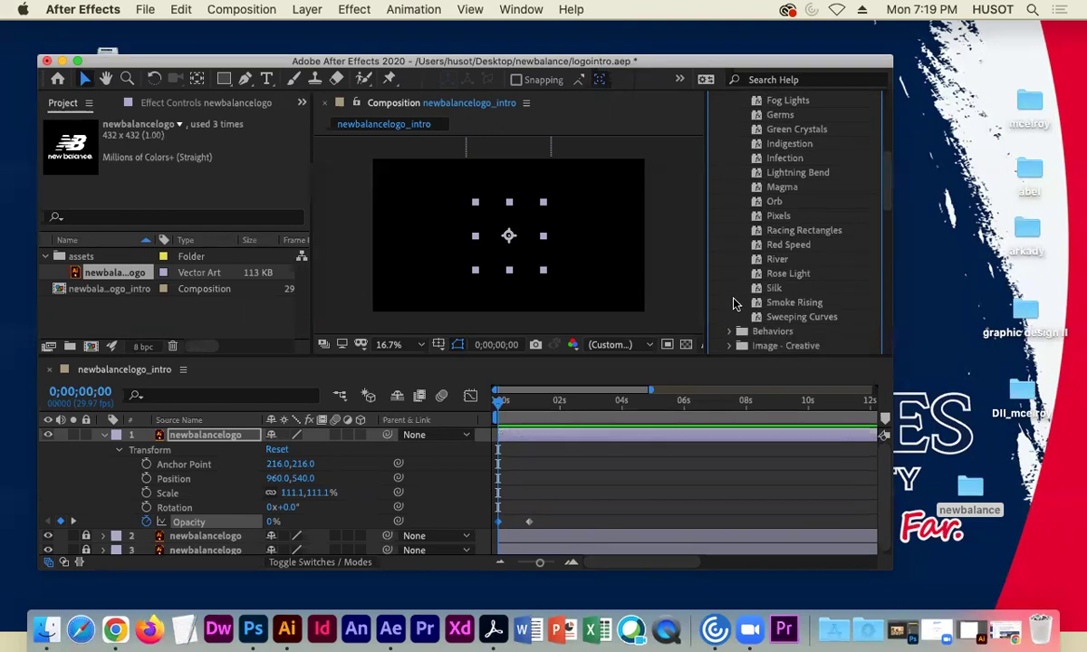
{"action": "scroll", "coordinate": [735, 303], "scroll_direction": "up", "scroll_amount": 10}
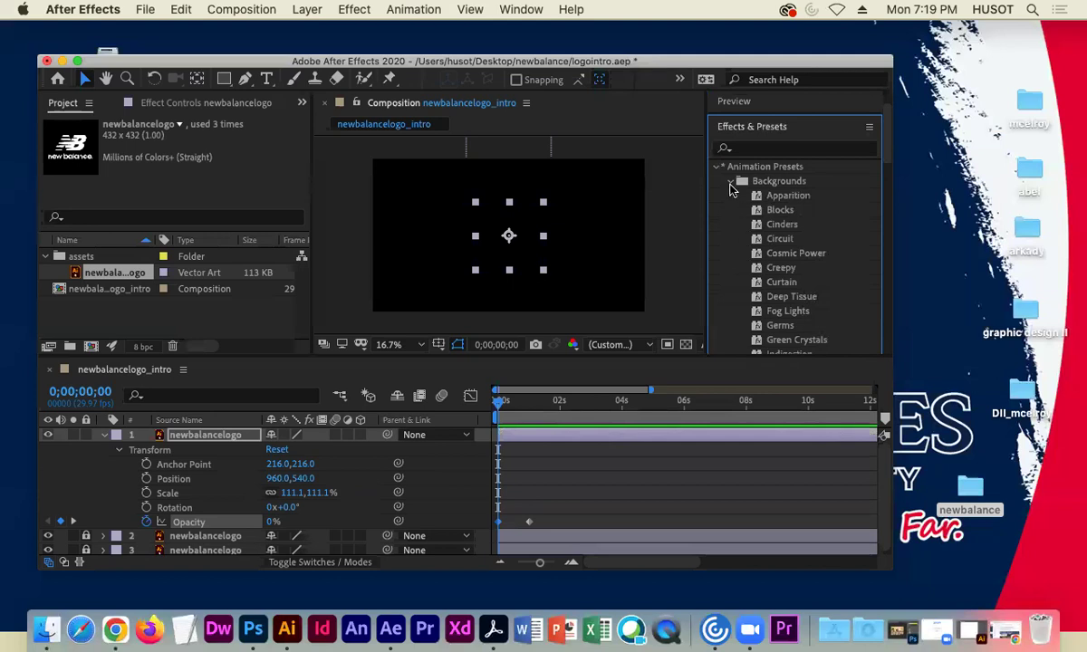
{"action": "left_click", "coordinate": [730, 182]}
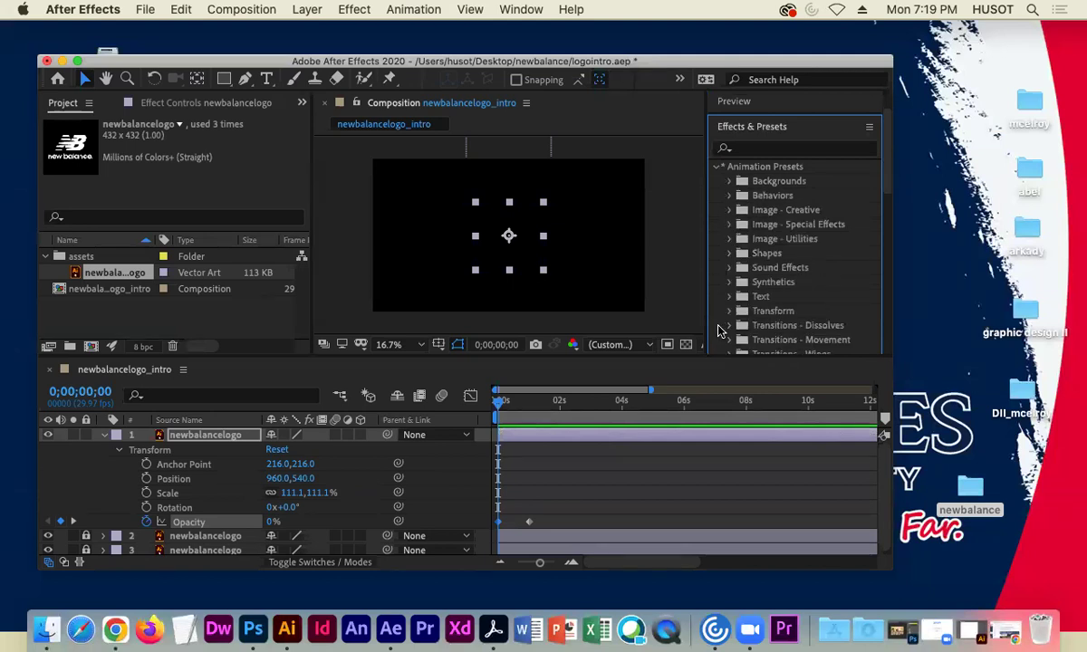
Apply the Dissolve - ripple preset from Transitions - Dissolves to the top newbalancelogo layer at 0 seconds
{"action": "scroll", "coordinate": [712, 272], "scroll_direction": "down", "scroll_amount": 1}
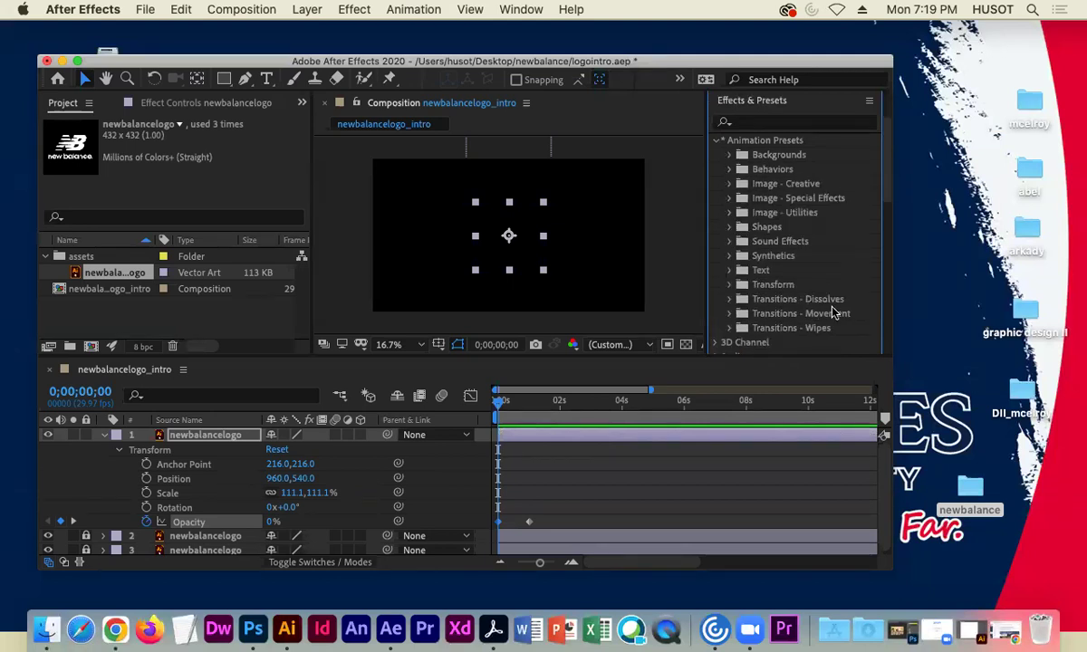
{"action": "left_click", "coordinate": [732, 301]}
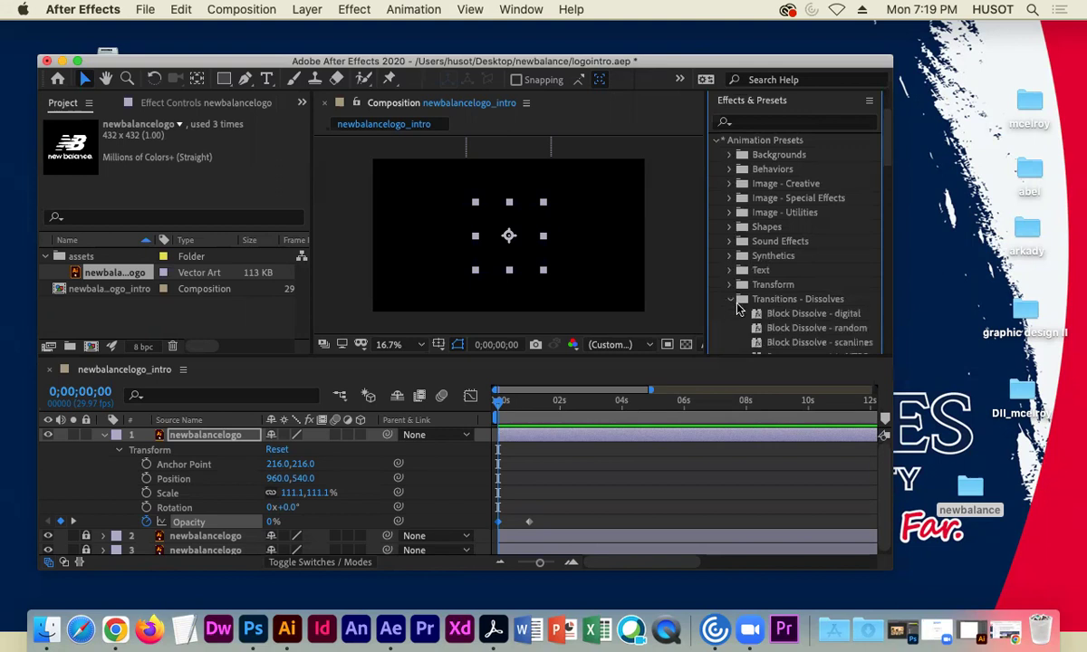
{"action": "scroll", "coordinate": [737, 309], "scroll_direction": "down", "scroll_amount": 6}
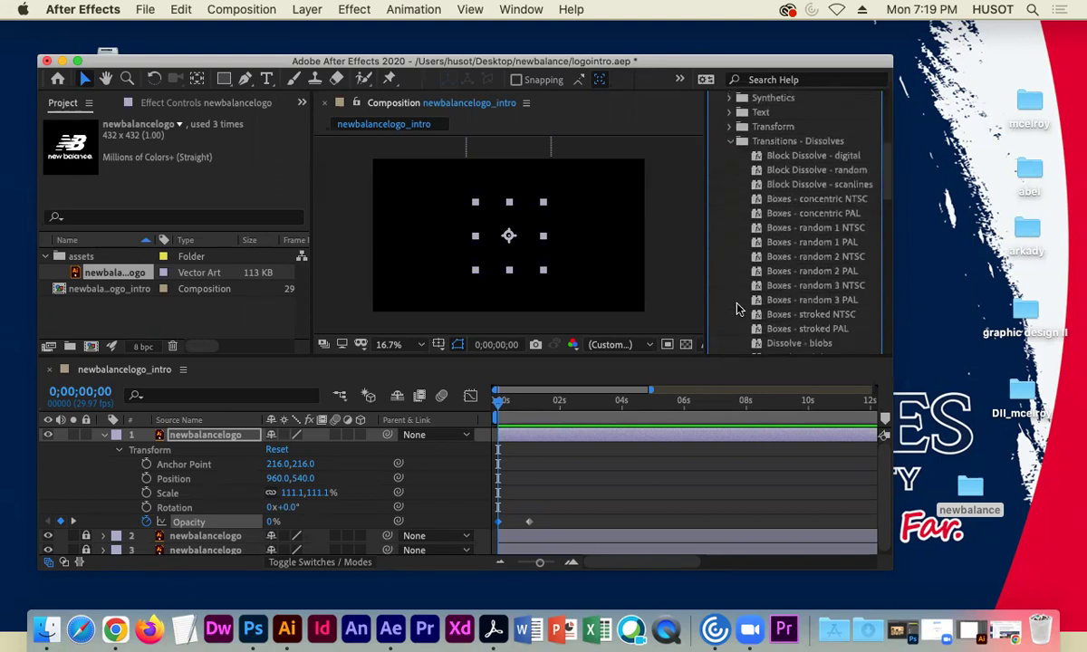
{"action": "scroll", "coordinate": [737, 309], "scroll_direction": "down", "scroll_amount": 2}
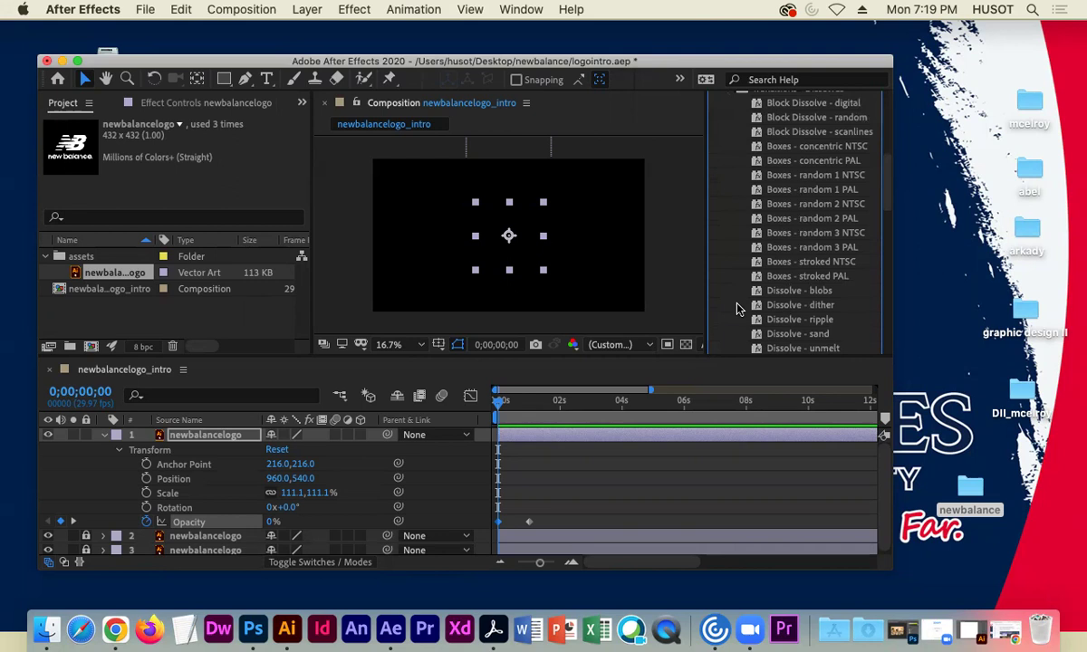
{"action": "scroll", "coordinate": [737, 308], "scroll_direction": "down", "scroll_amount": 2}
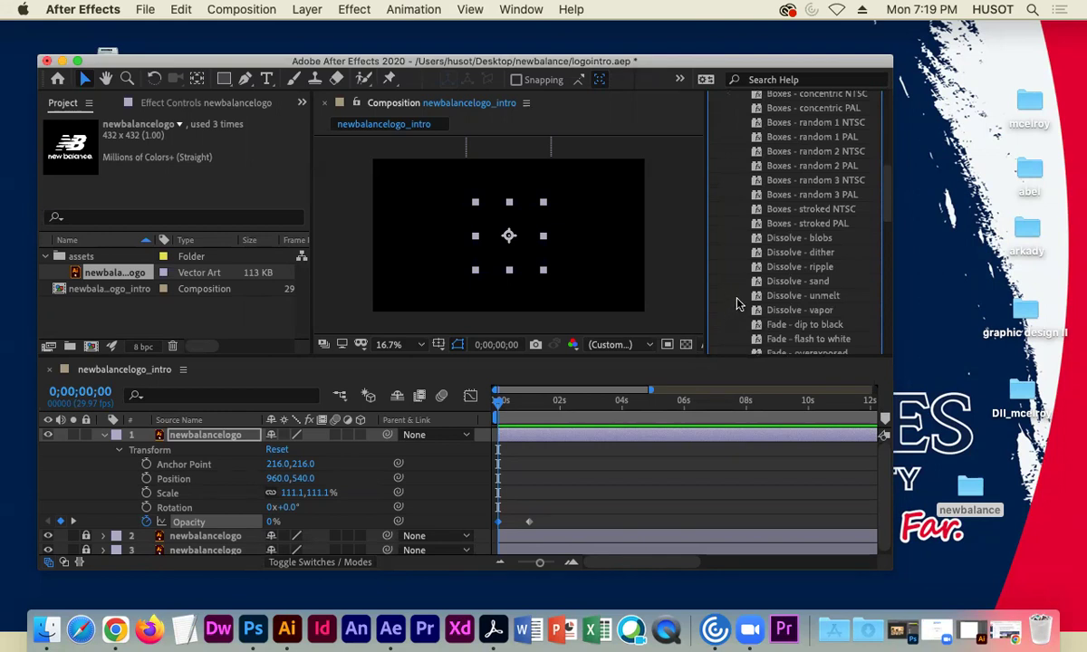
{"action": "left_click", "coordinate": [767, 268]}
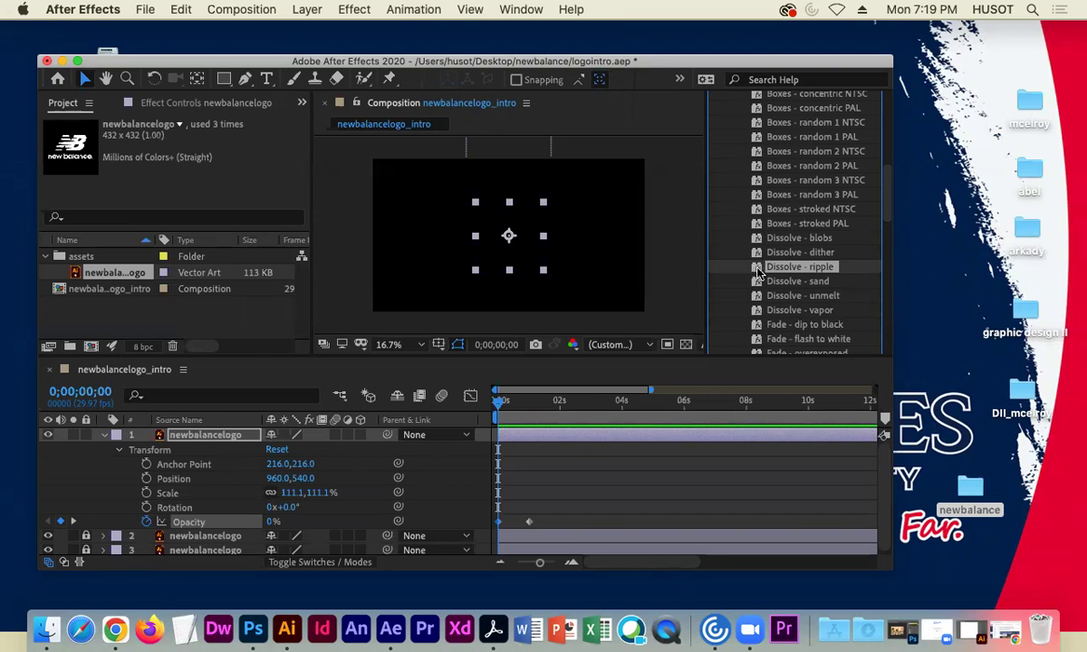
{"action": "left_click_drag", "start_coordinate": [649, 274], "coordinate": [504, 255]}
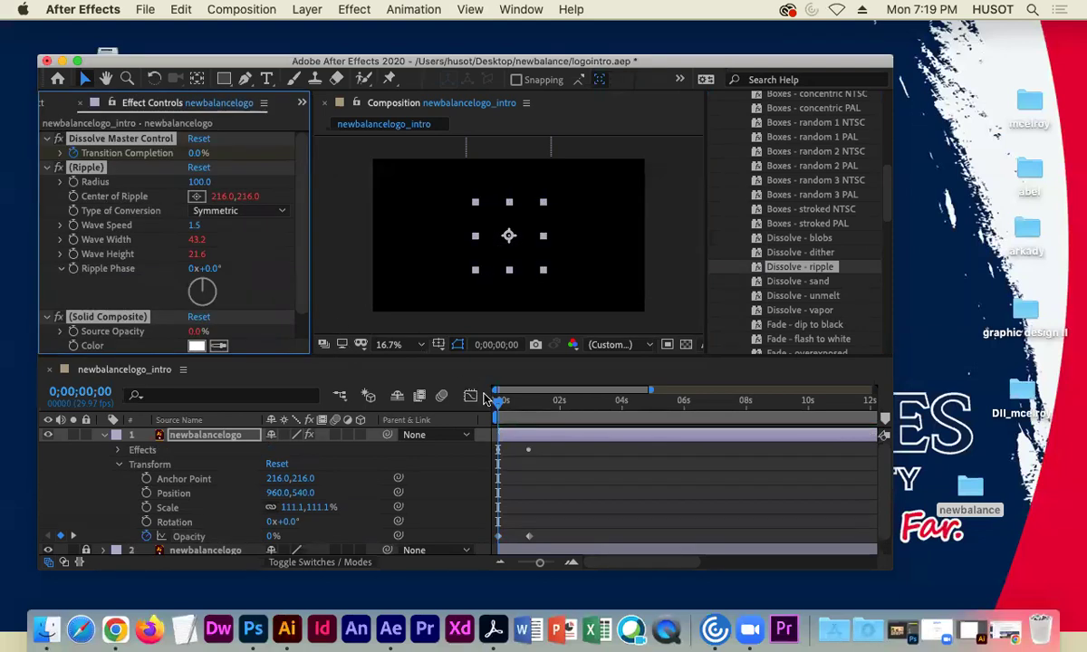
Preview the composition from the start to check the ripple dissolve on the top logo
{"action": "left_click", "coordinate": [498, 409]}
{"action": "mouse_move", "coordinate": [498, 410]}
{"action": "left_mouse_down"}
{"action": "mouse_move", "coordinate": [554, 412]}
{"action": "mouse_move", "coordinate": [470, 412]}
{"action": "mouse_move", "coordinate": [492, 411]}
{"action": "left_mouse_up"}
{"action": "key", "text": "space"}
{"action": "key", "text": "space"}
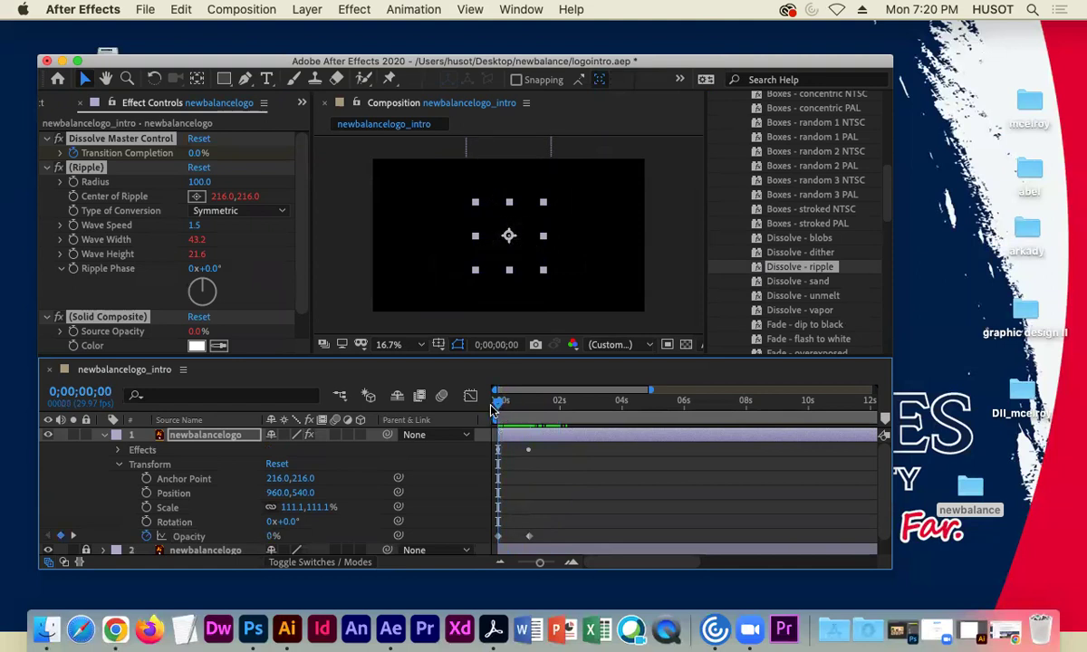
{"action": "scroll", "coordinate": [59, 486], "scroll_direction": "down", "scroll_amount": 1}
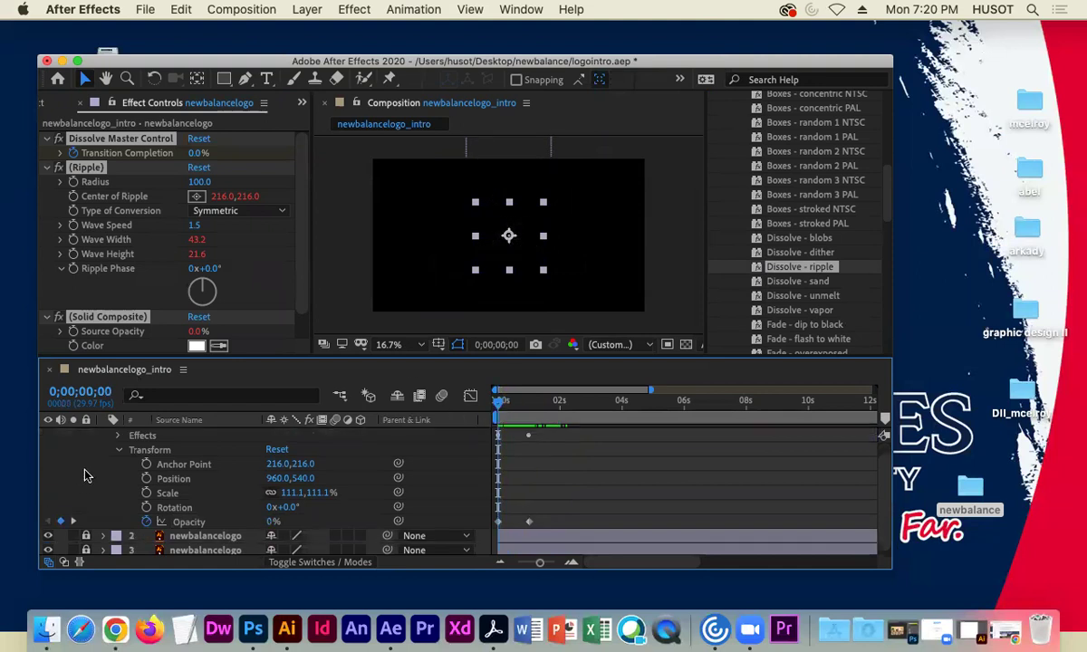
{"action": "scroll", "coordinate": [114, 441], "scroll_direction": "up", "scroll_amount": 1}
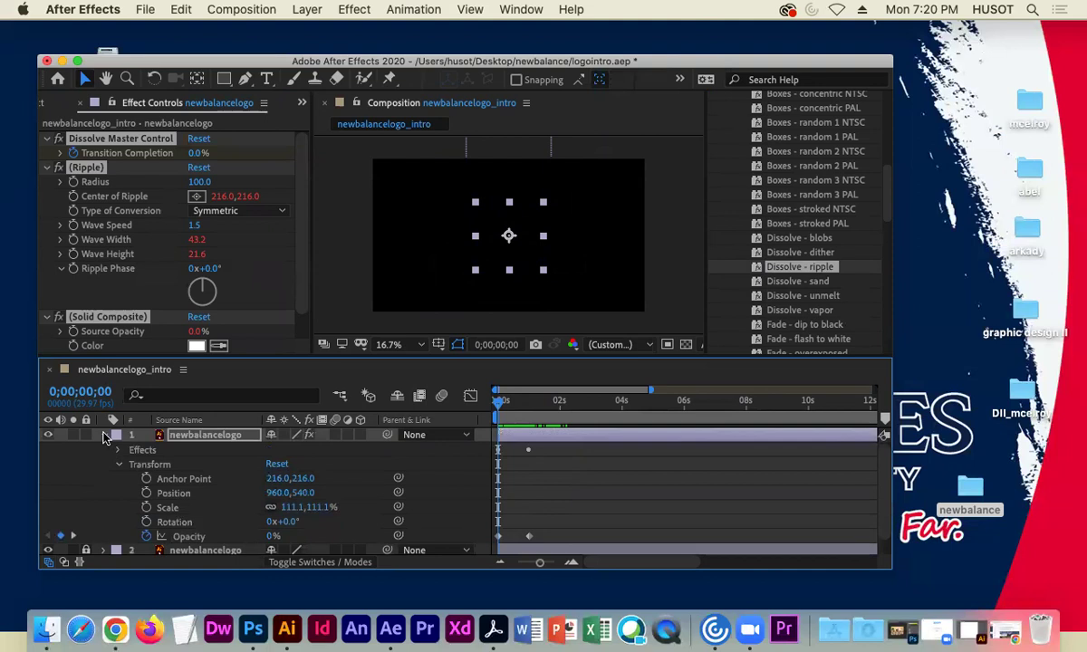
Hide the two locked logo layers and preview the top layer's ripple dissolve from the start
{"action": "left_click", "coordinate": [102, 436]}
{"action": "left_click", "coordinate": [49, 464]}
{"action": "key", "text": "space"}
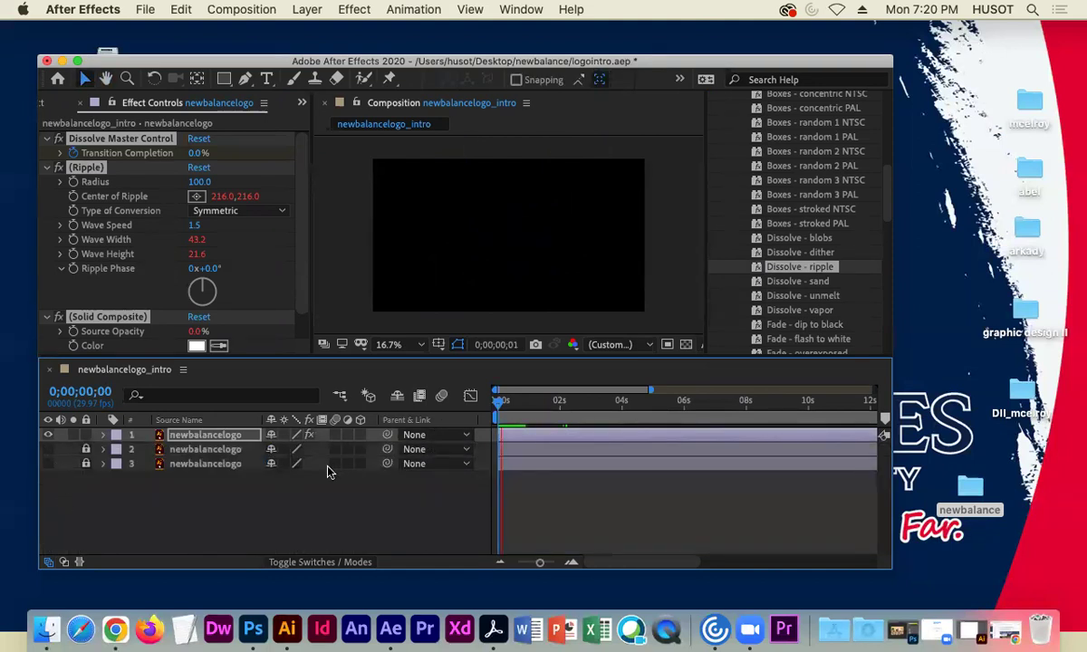
{"action": "key", "text": "space"}
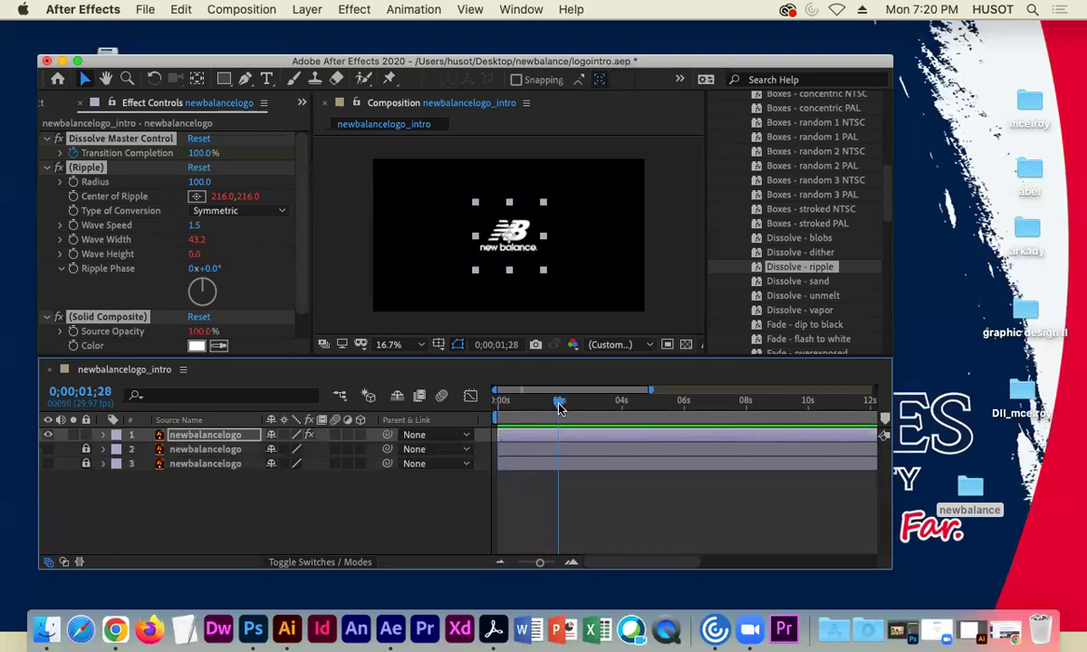
{"action": "left_click_drag", "start_coordinate": [559, 403], "coordinate": [463, 377]}
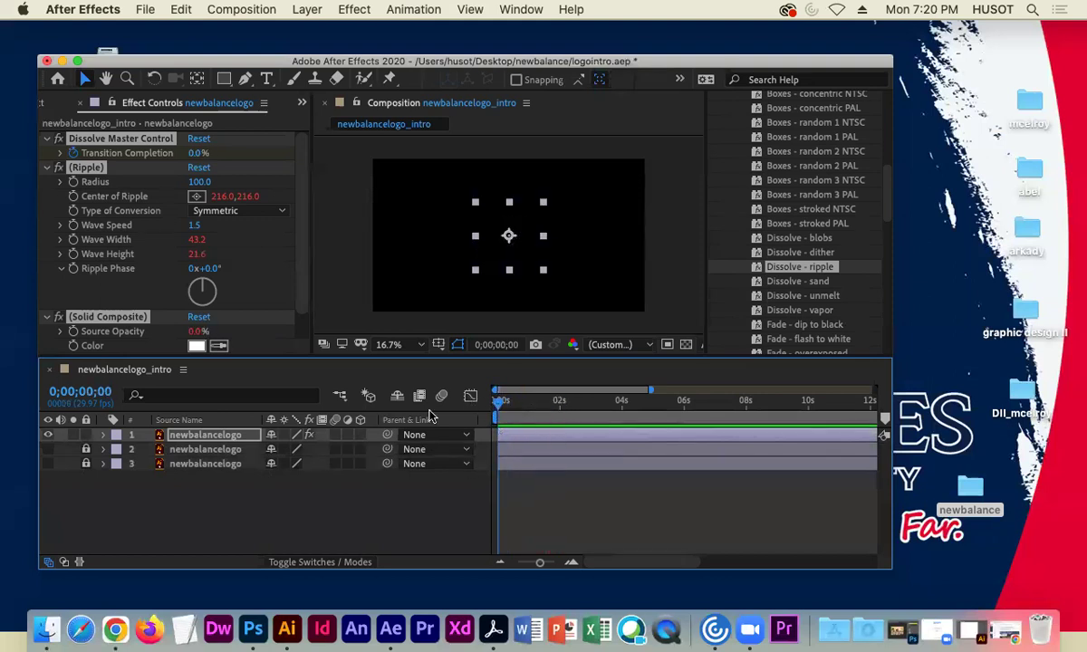
{"action": "key", "text": "space"}
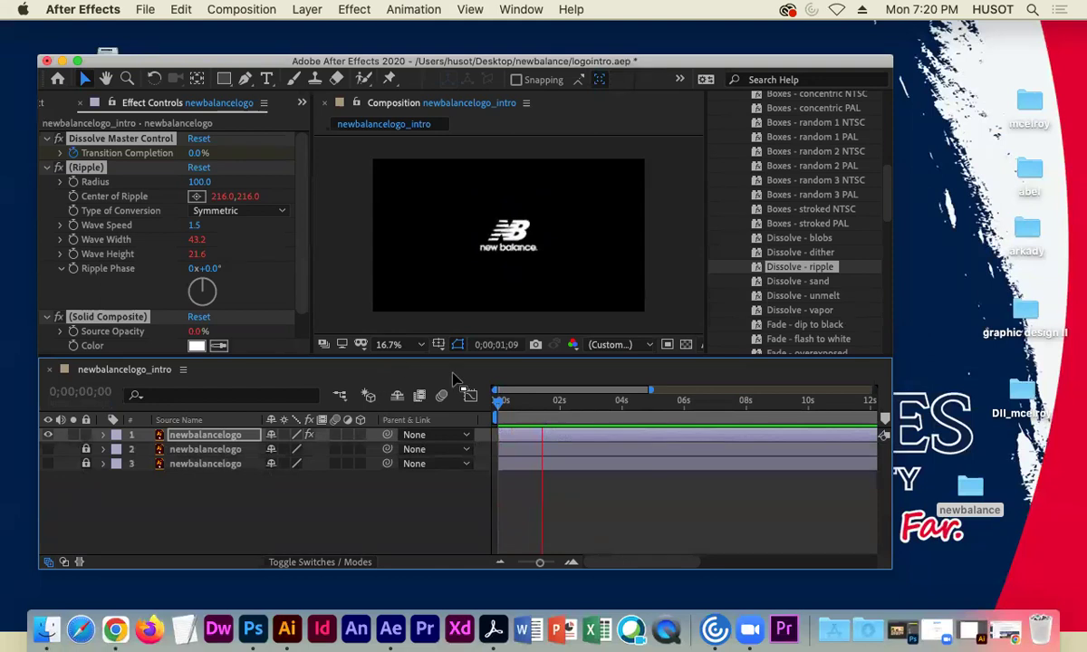
{"action": "key", "text": "space"}
{"action": "left_click_drag", "start_coordinate": [554, 406], "coordinate": [480, 403]}
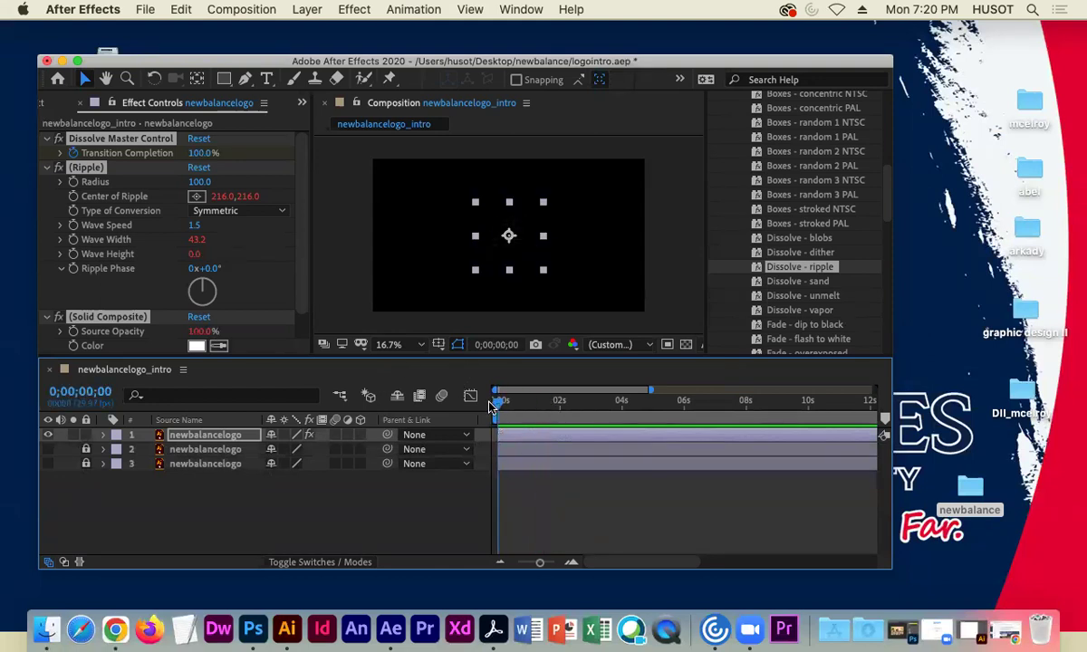
Set the Ripple effect's Wave Speed to 2.0 on the top logo layer and preview the animation
{"action": "left_click", "coordinate": [193, 225]}
{"action": "left_click", "coordinate": [195, 225]}
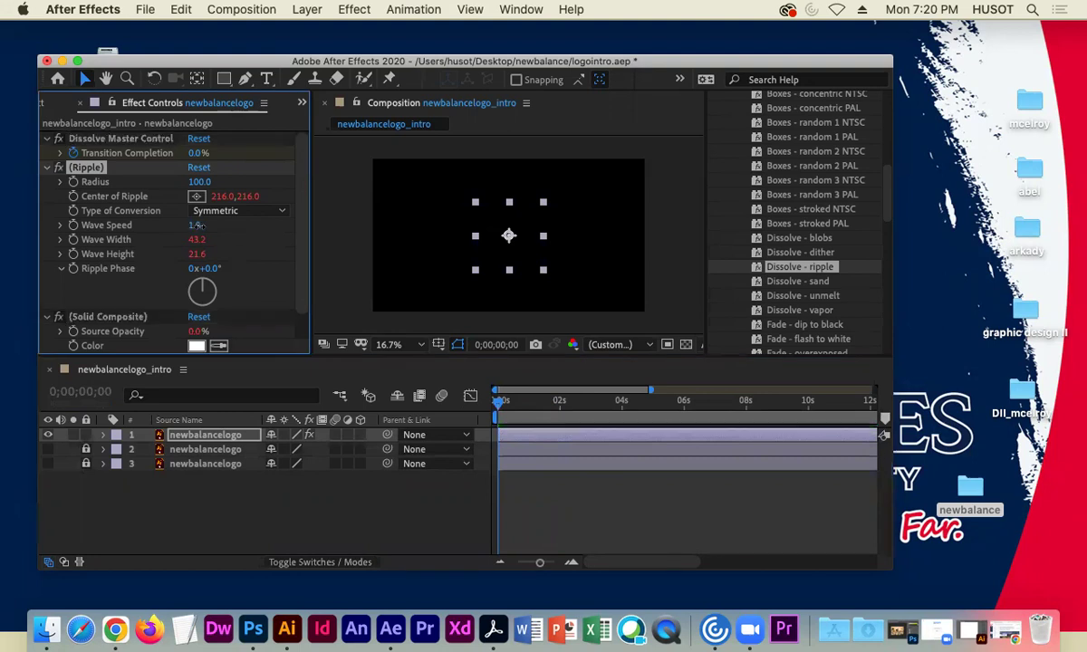
{"action": "left_click", "coordinate": [497, 408]}
{"action": "key", "text": "space"}
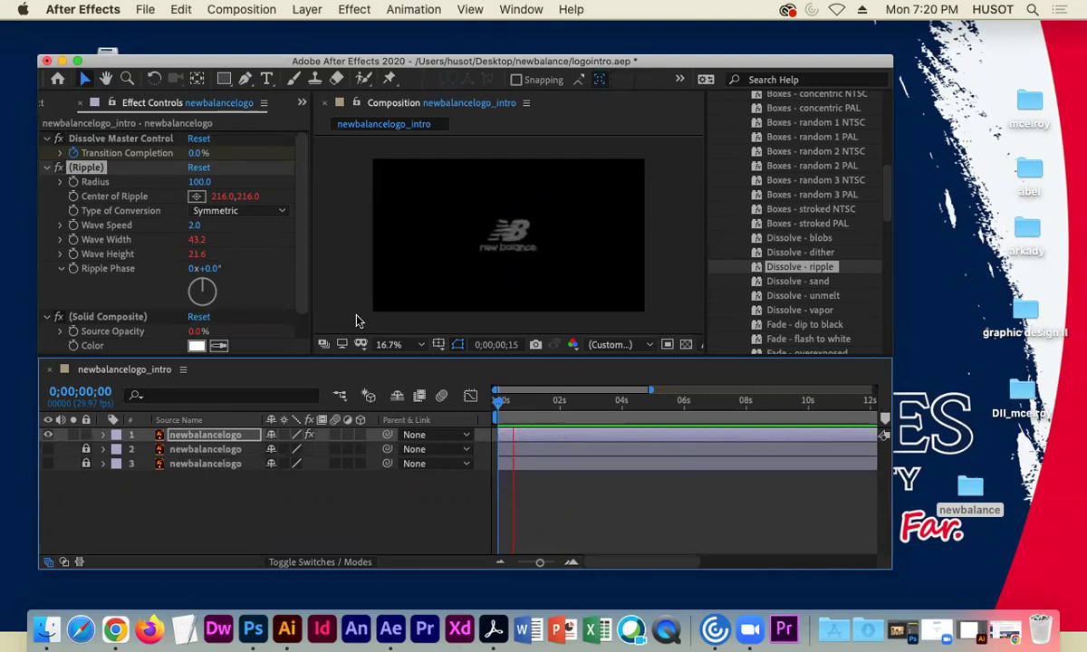
{"action": "key", "text": "space"}
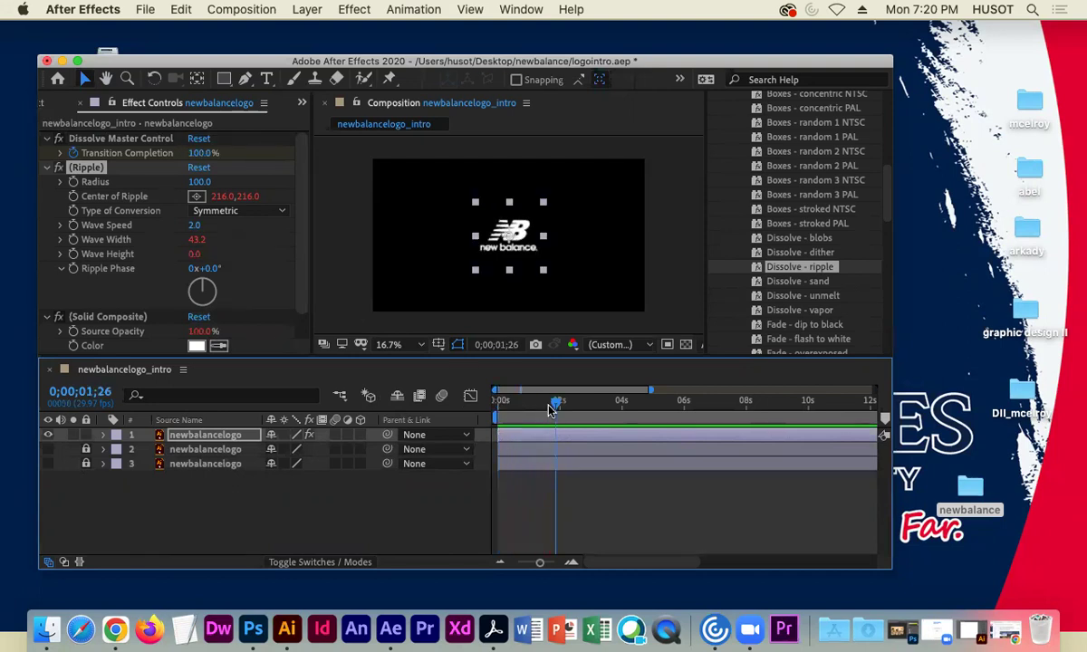
Replay the opening seconds of the ripple animation several times and return to the first frame
{"action": "key", "text": "Home"}
{"action": "key", "text": "space"}
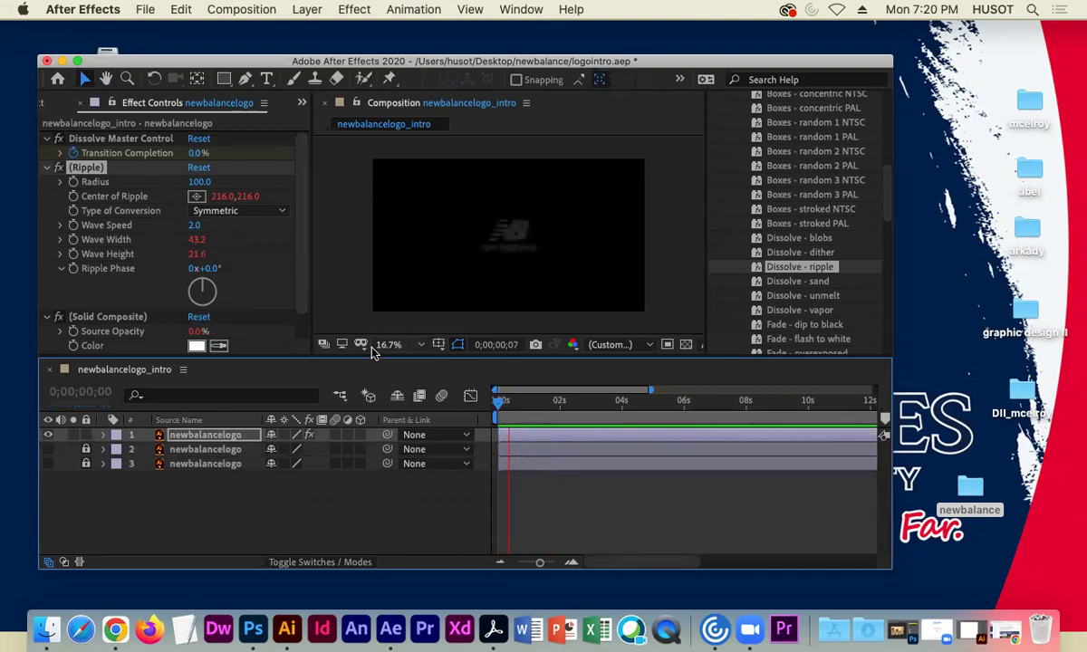
{"action": "key", "text": "space"}
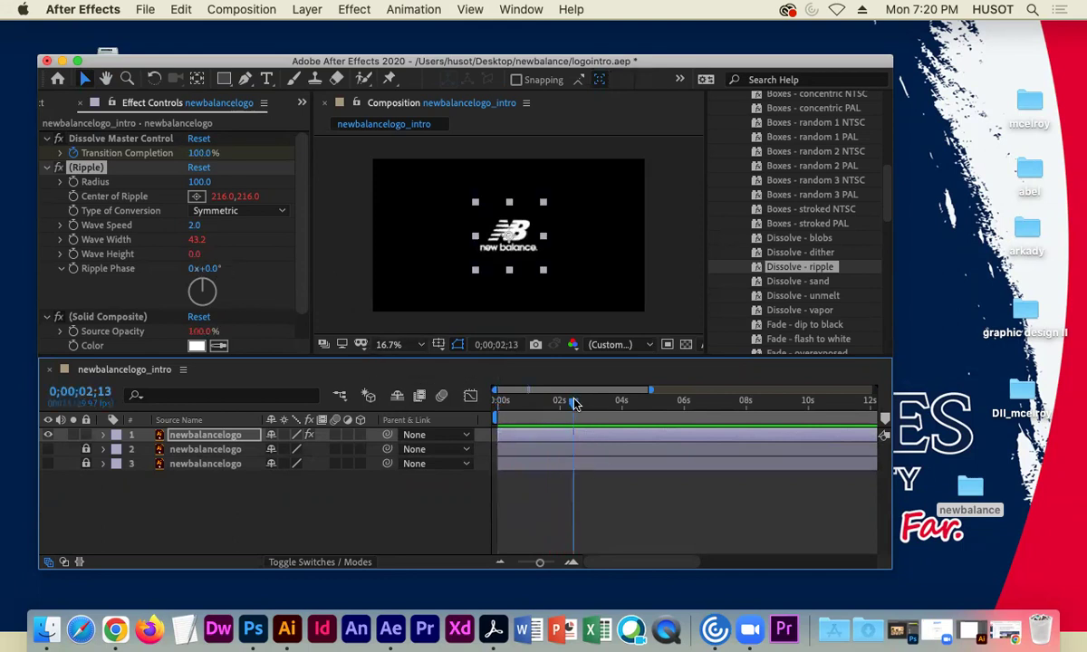
{"action": "left_click_drag", "start_coordinate": [575, 403], "coordinate": [496, 401]}
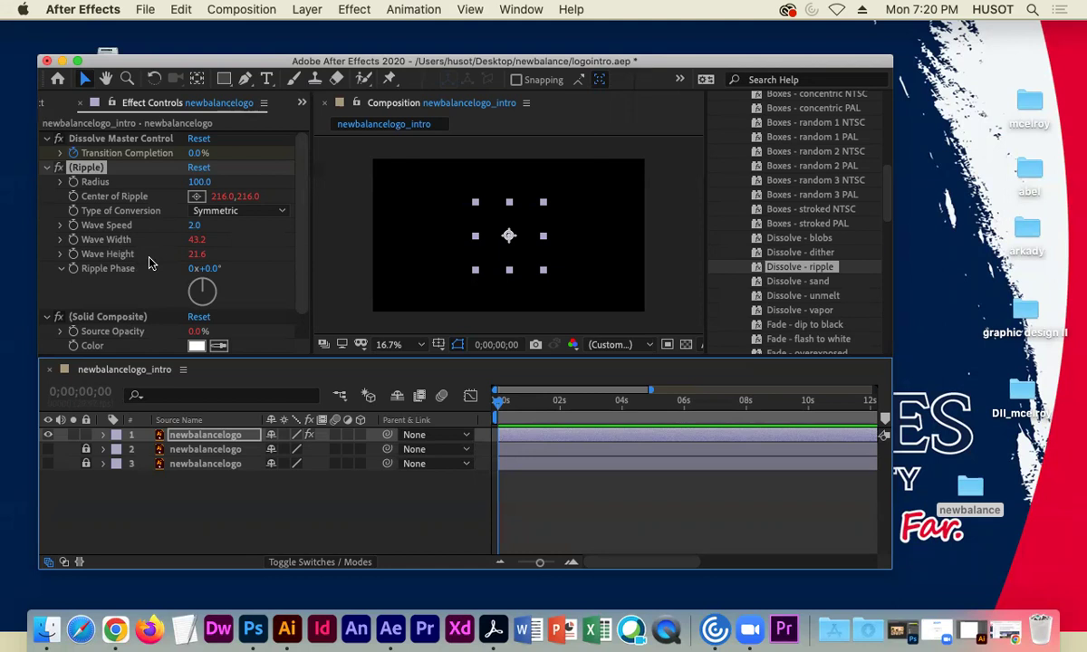
{"action": "key", "text": "space"}
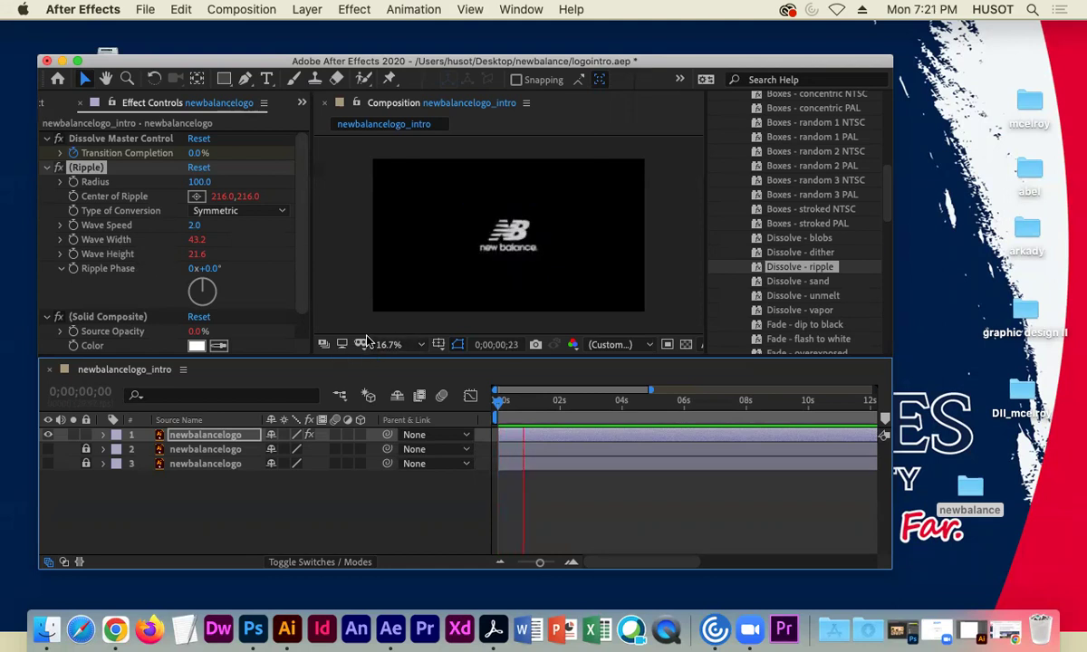
{"action": "key", "text": "space"}
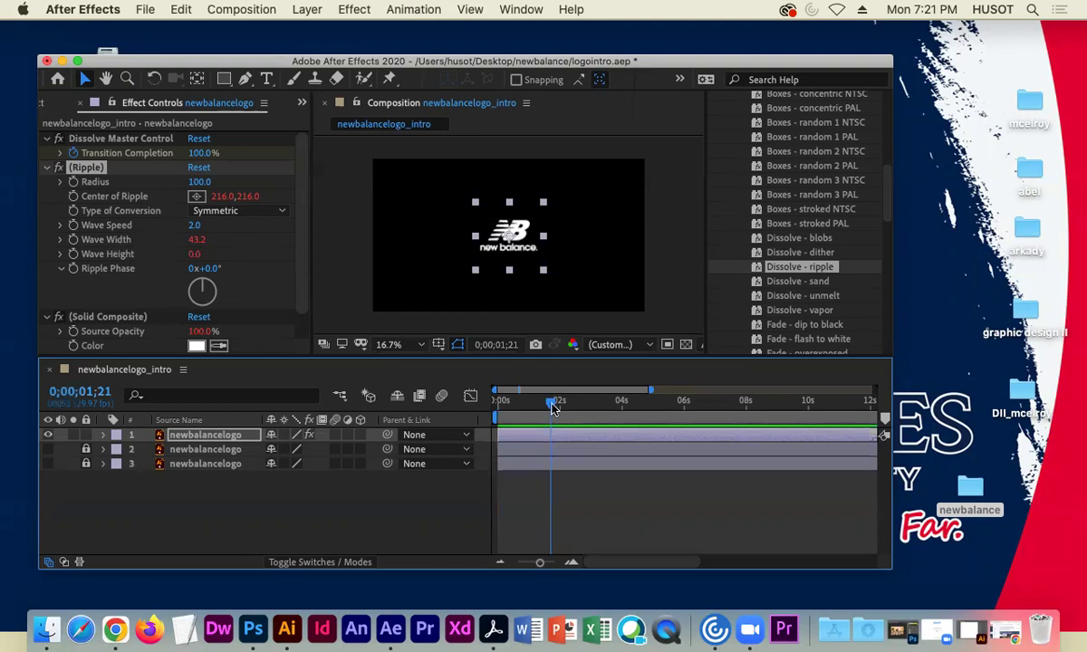
{"action": "left_click_drag", "start_coordinate": [554, 408], "coordinate": [496, 401]}
{"action": "key", "text": "space"}
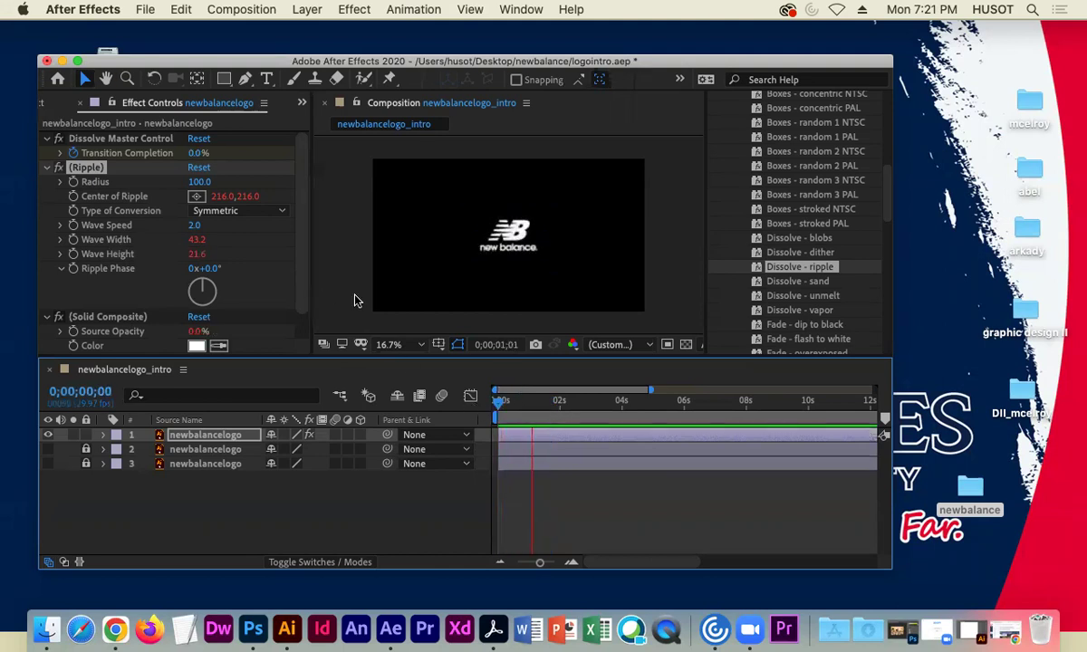
{"action": "key", "text": "space"}
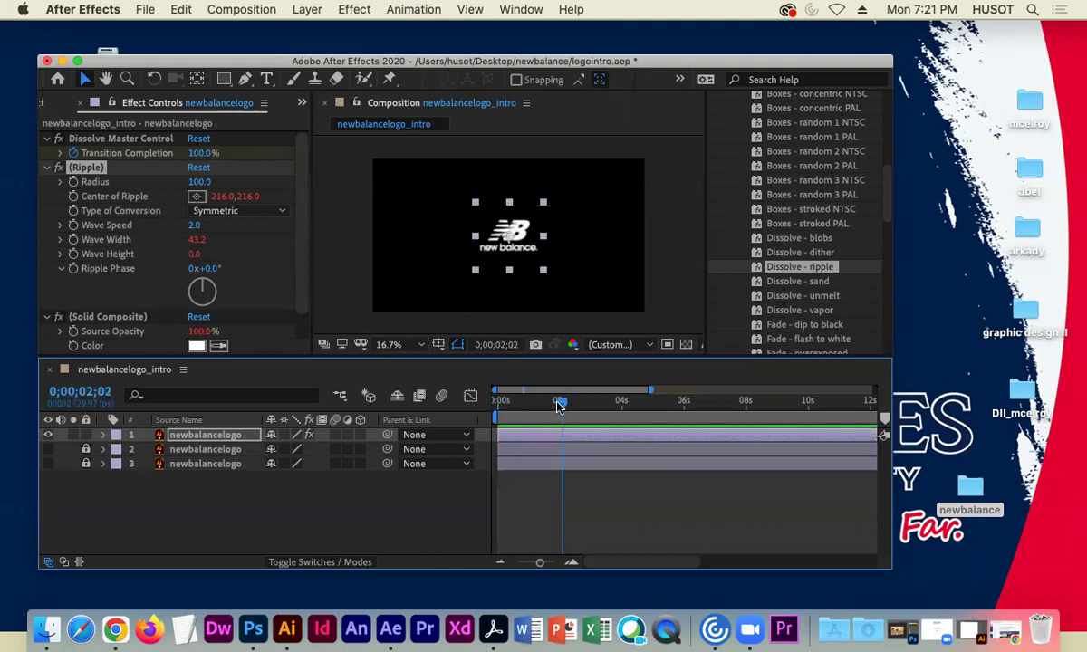
{"action": "left_click_drag", "start_coordinate": [561, 408], "coordinate": [497, 401]}
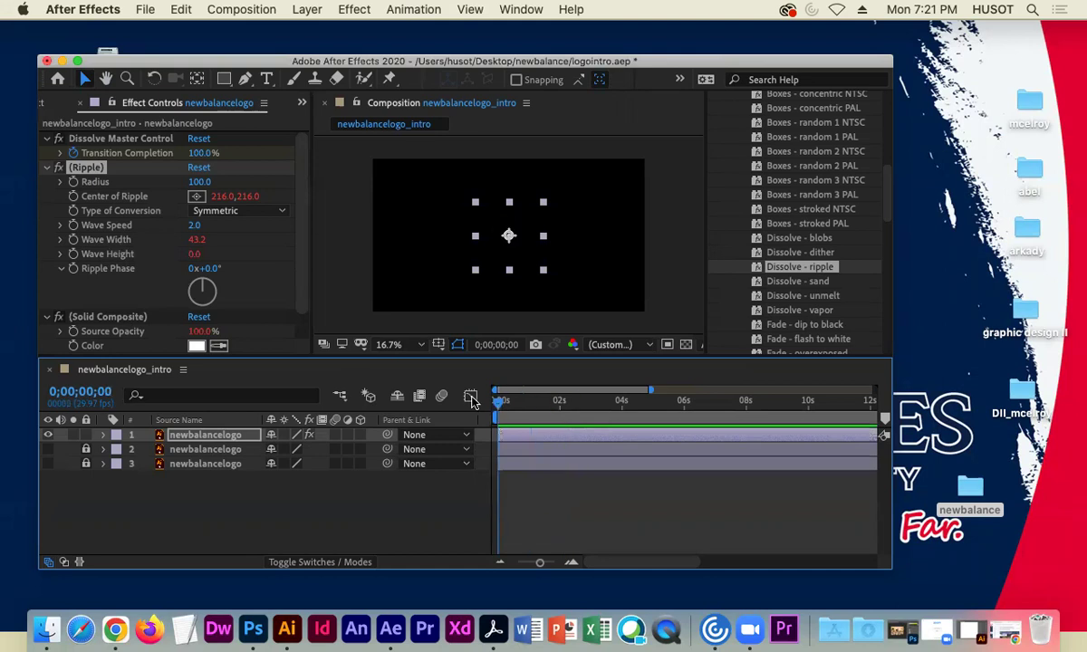
Examine the effects listed under the top logo layer, then collapse its Effects and Transform groups
{"action": "left_click", "coordinate": [102, 436]}
{"action": "scroll", "coordinate": [113, 471], "scroll_direction": "down", "scroll_amount": 1}
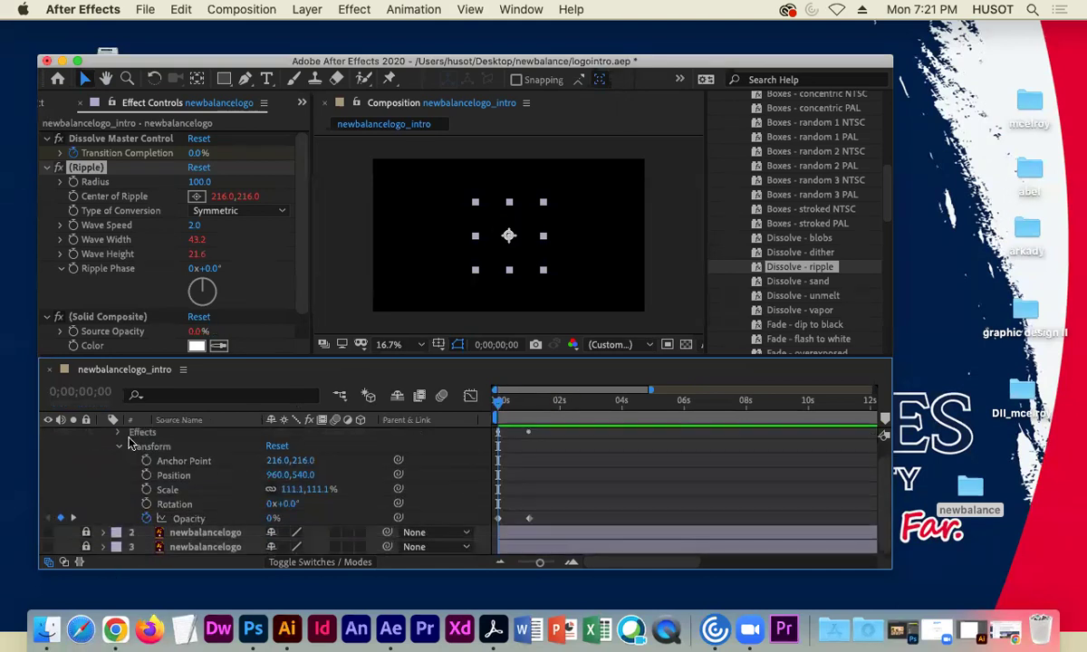
{"action": "left_click", "coordinate": [118, 434]}
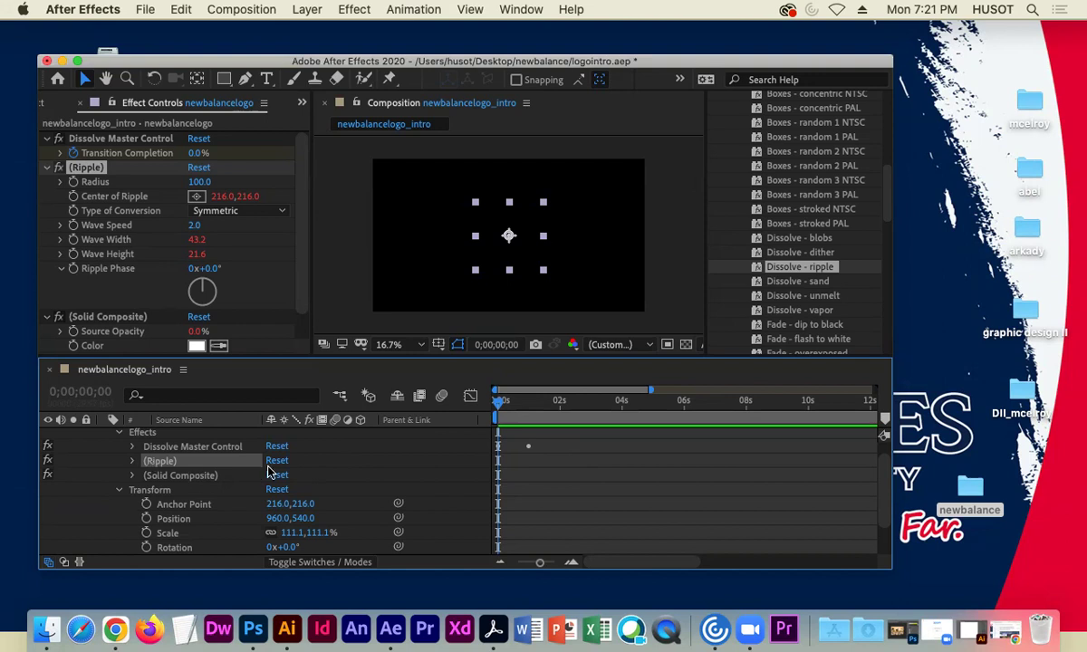
{"action": "left_click", "coordinate": [118, 433]}
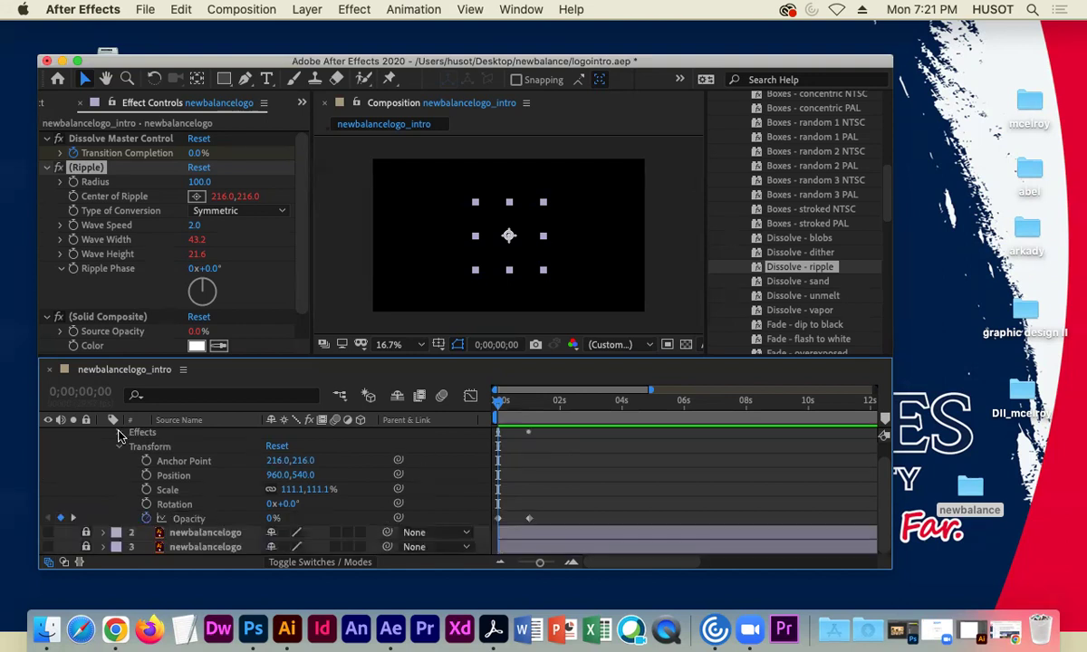
{"action": "left_click", "coordinate": [118, 448]}
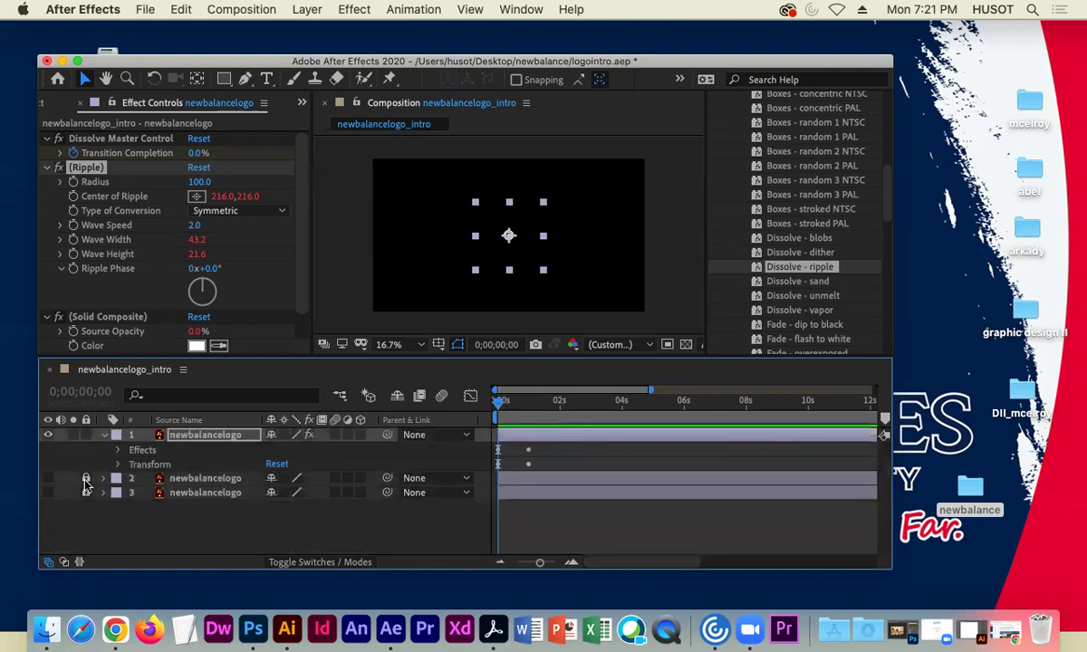
Show the two hidden logo layers again and preview all three logo animations together from the start
{"action": "left_click", "coordinate": [47, 492]}
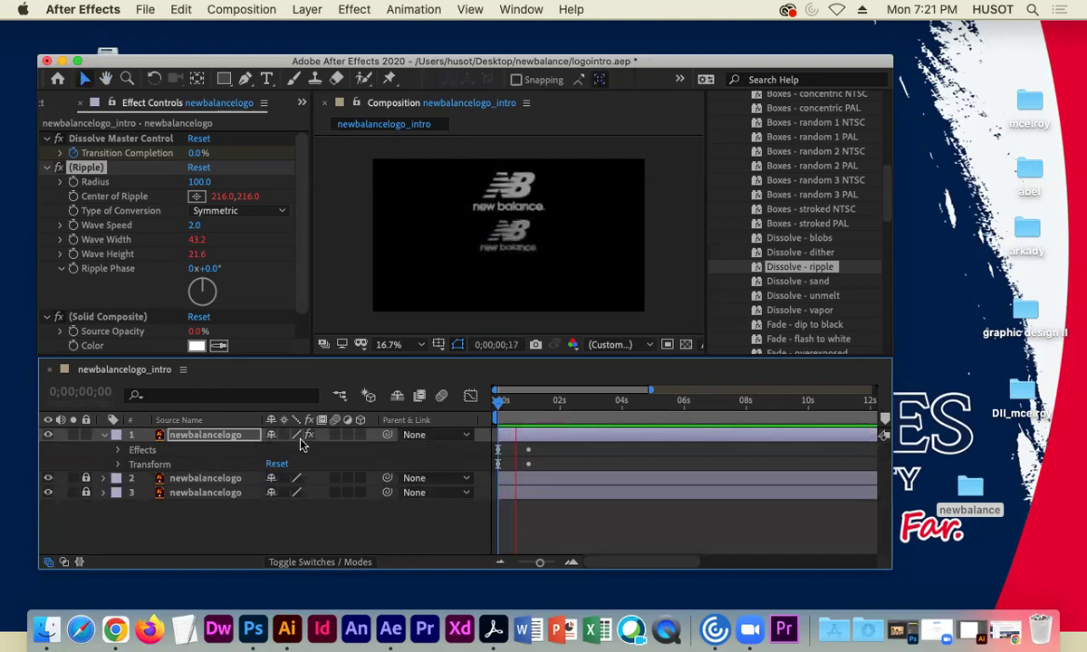
{"action": "key", "text": "space"}
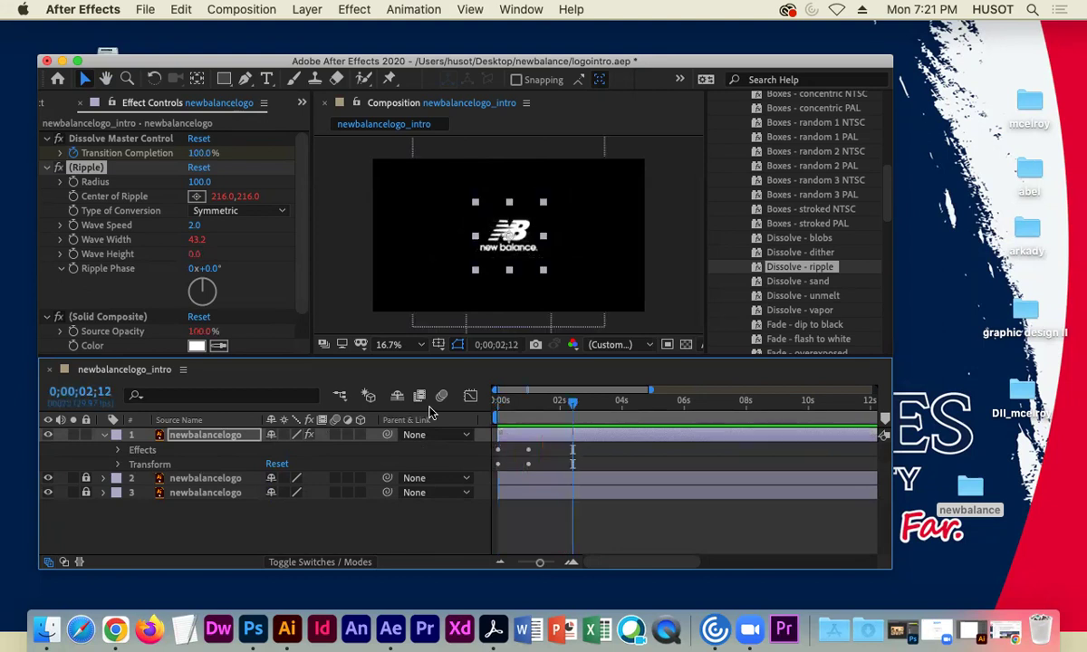
{"action": "key", "text": "Home"}
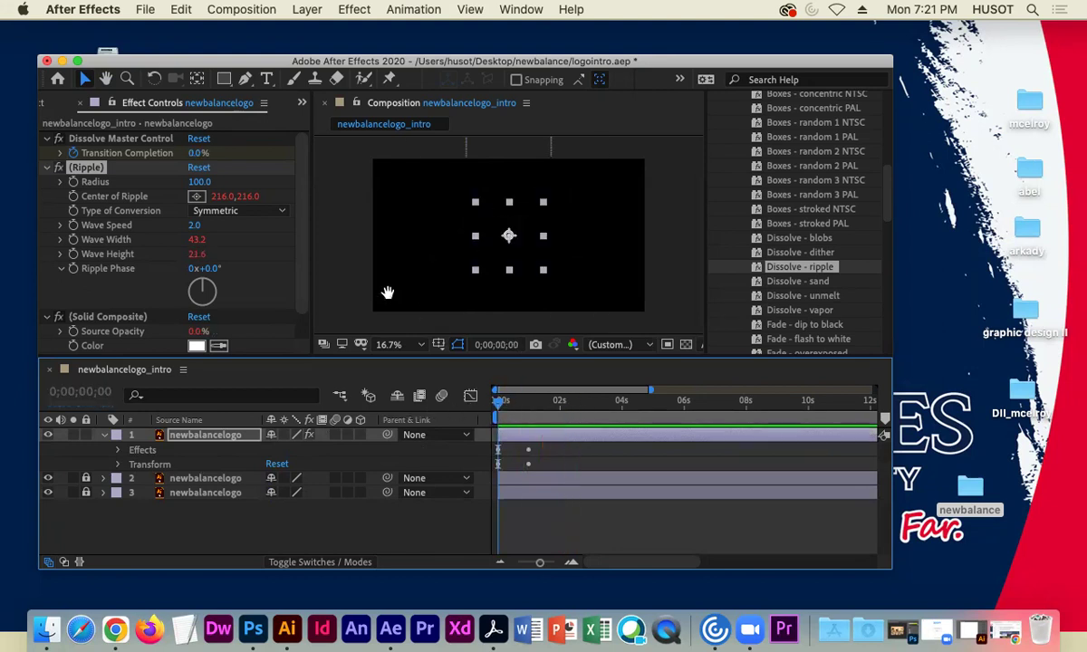
{"action": "key", "text": "space"}
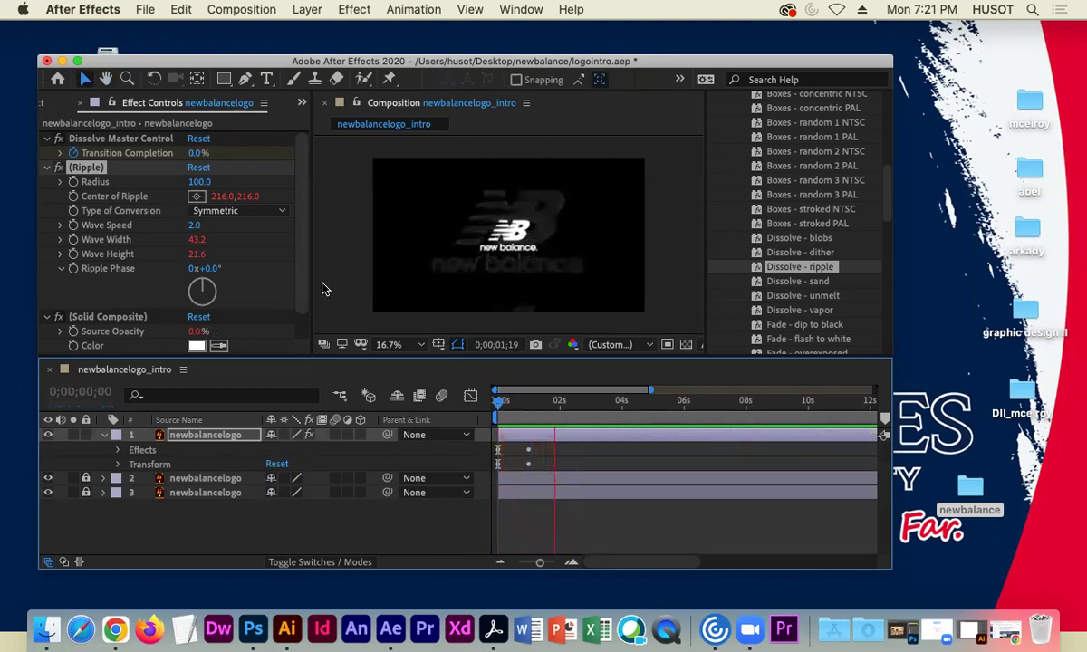
{"action": "left_click", "coordinate": [566, 418]}
{"action": "left_click_drag", "start_coordinate": [568, 402], "coordinate": [396, 383]}
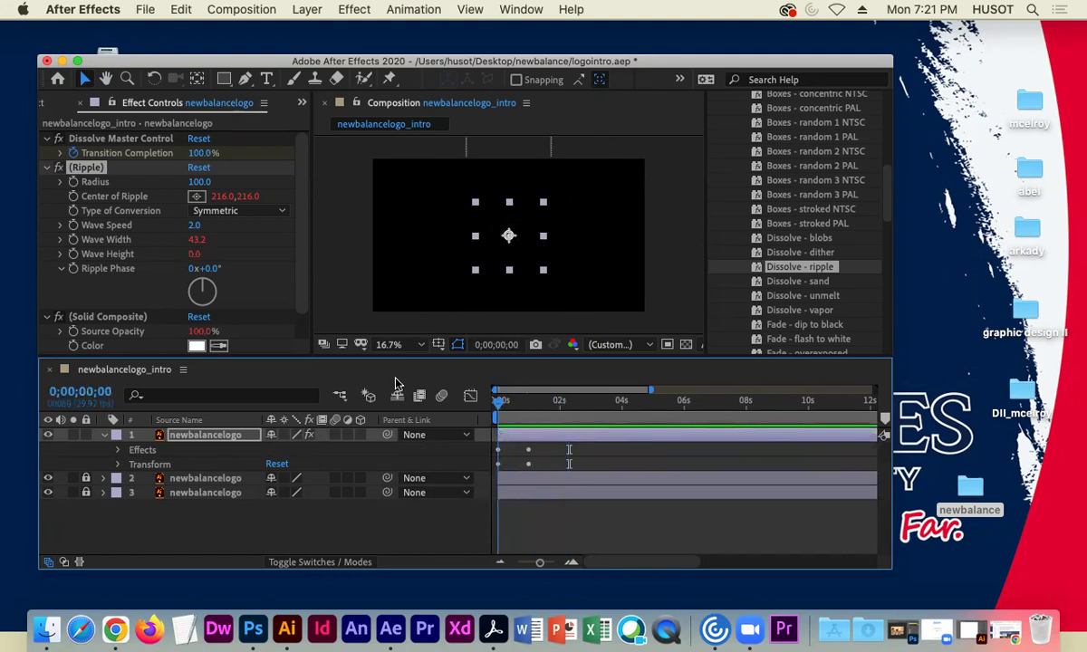
Lock the rippling logo layer and place another newbalancelogo from the project assets at the center of the composition
{"action": "left_click", "coordinate": [103, 436]}
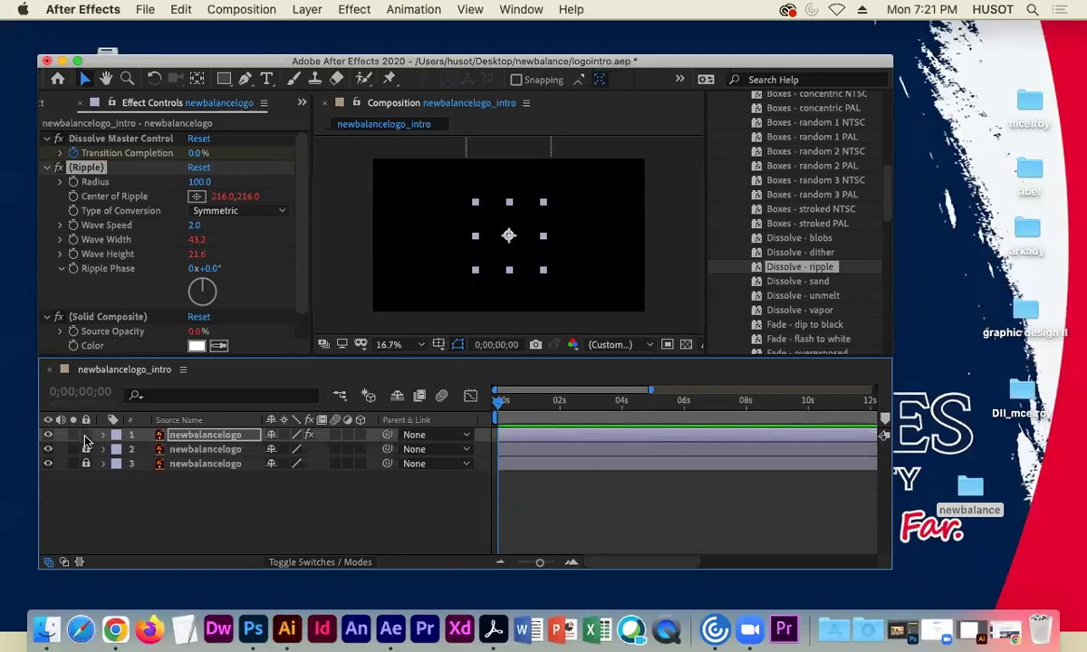
{"action": "left_click", "coordinate": [86, 436]}
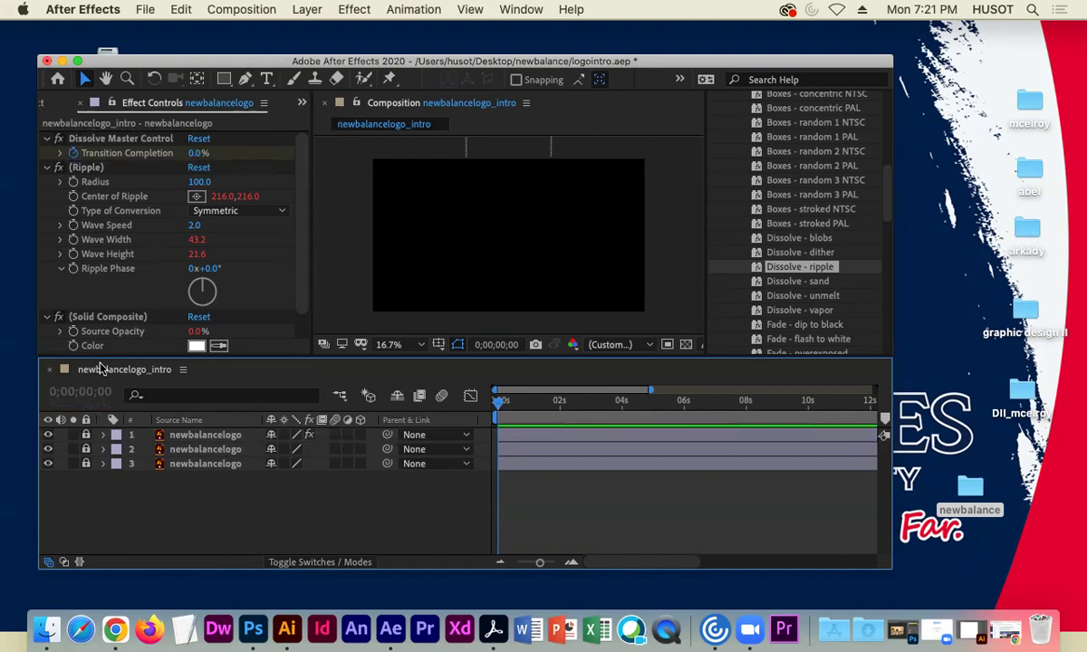
{"action": "scroll", "coordinate": [154, 309], "scroll_direction": "down", "scroll_amount": 2}
{"action": "scroll", "coordinate": [177, 276], "scroll_direction": "up", "scroll_amount": 2}
{"action": "left_click", "coordinate": [80, 106]}
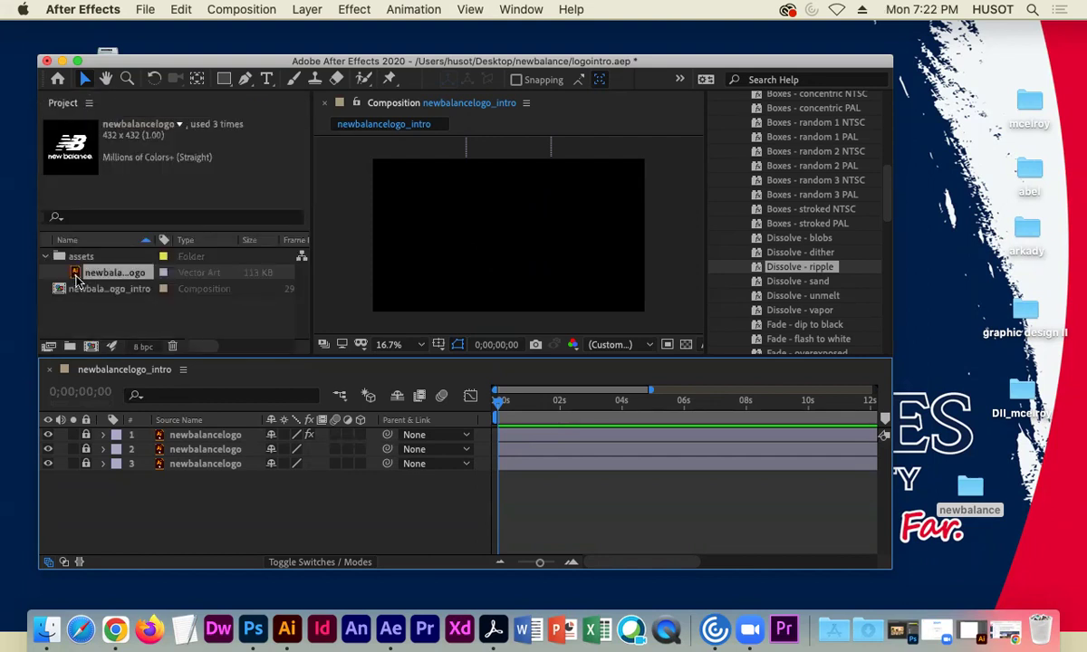
{"action": "left_click_drag", "start_coordinate": [77, 275], "coordinate": [504, 246]}
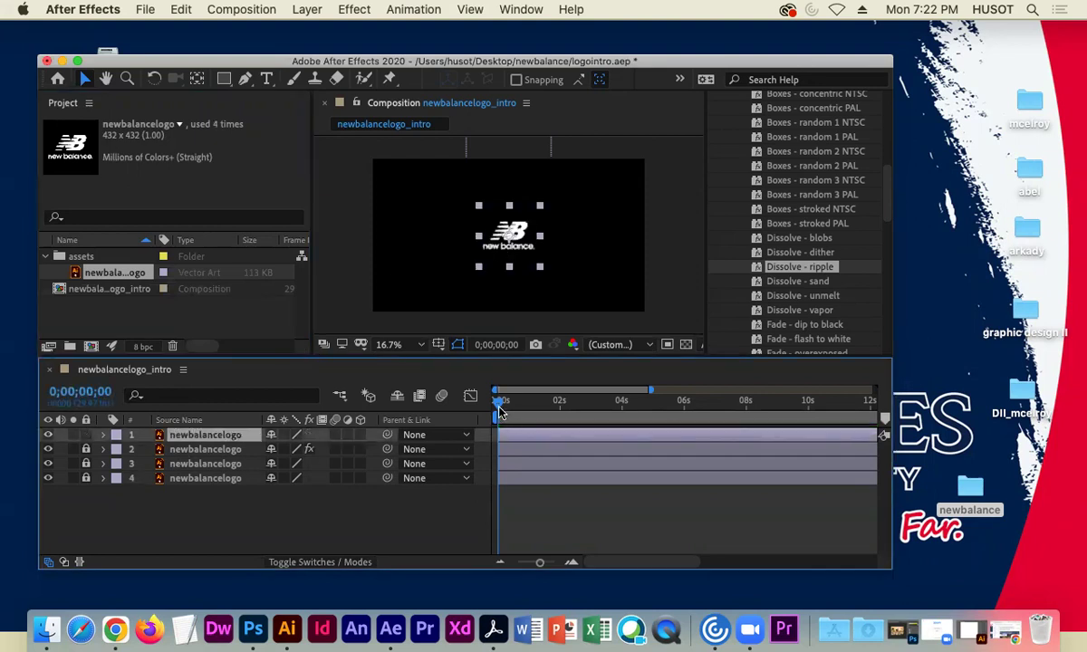
Apply the Lightning Bend background preset to the new logo layer and preview it from the first frame
{"action": "scroll", "coordinate": [754, 248], "scroll_direction": "up", "scroll_amount": 10}
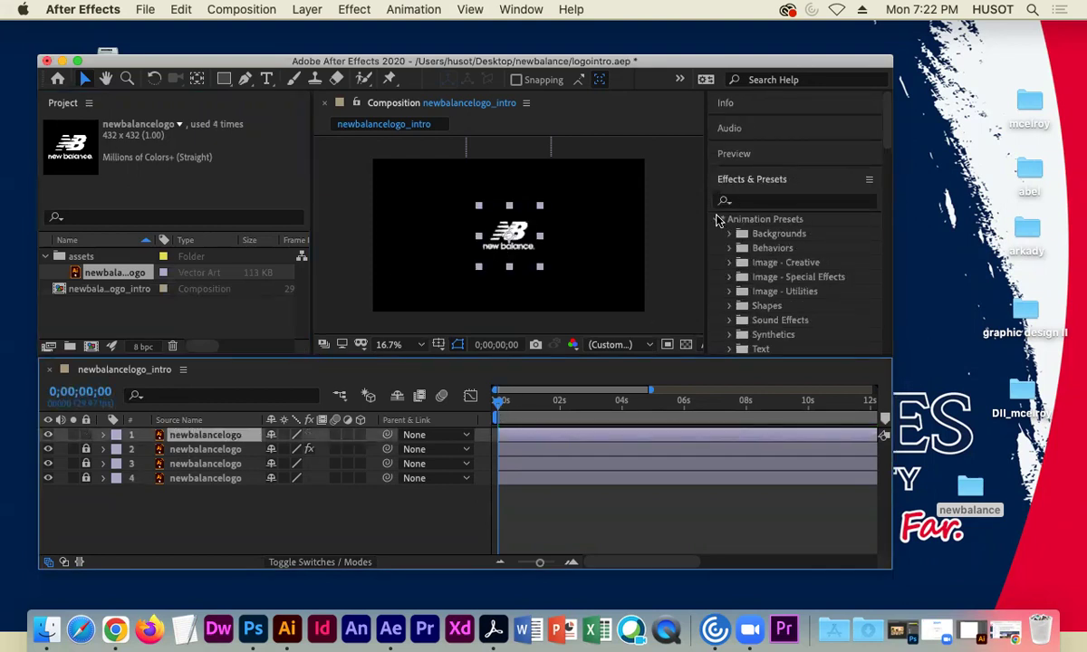
{"action": "left_click", "coordinate": [729, 234]}
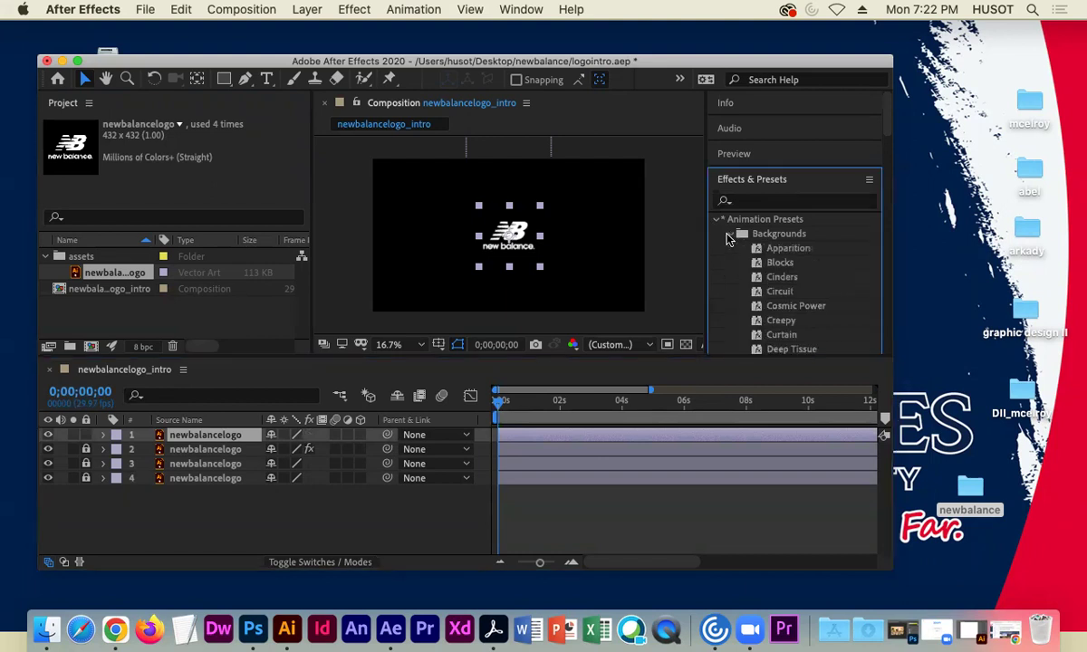
{"action": "scroll", "coordinate": [740, 295], "scroll_direction": "down", "scroll_amount": 5}
{"action": "left_click_drag", "start_coordinate": [784, 304], "coordinate": [534, 259]}
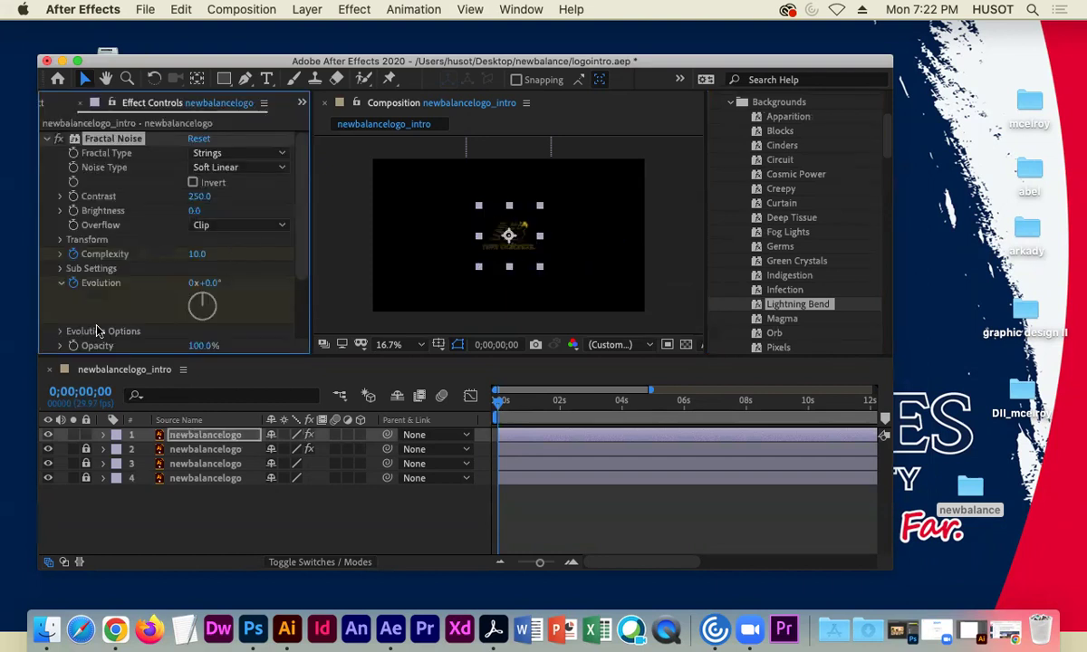
{"action": "mouse_move", "coordinate": [499, 406]}
{"action": "left_mouse_down"}
{"action": "mouse_move", "coordinate": [543, 404]}
{"action": "mouse_move", "coordinate": [497, 405]}
{"action": "left_mouse_up"}
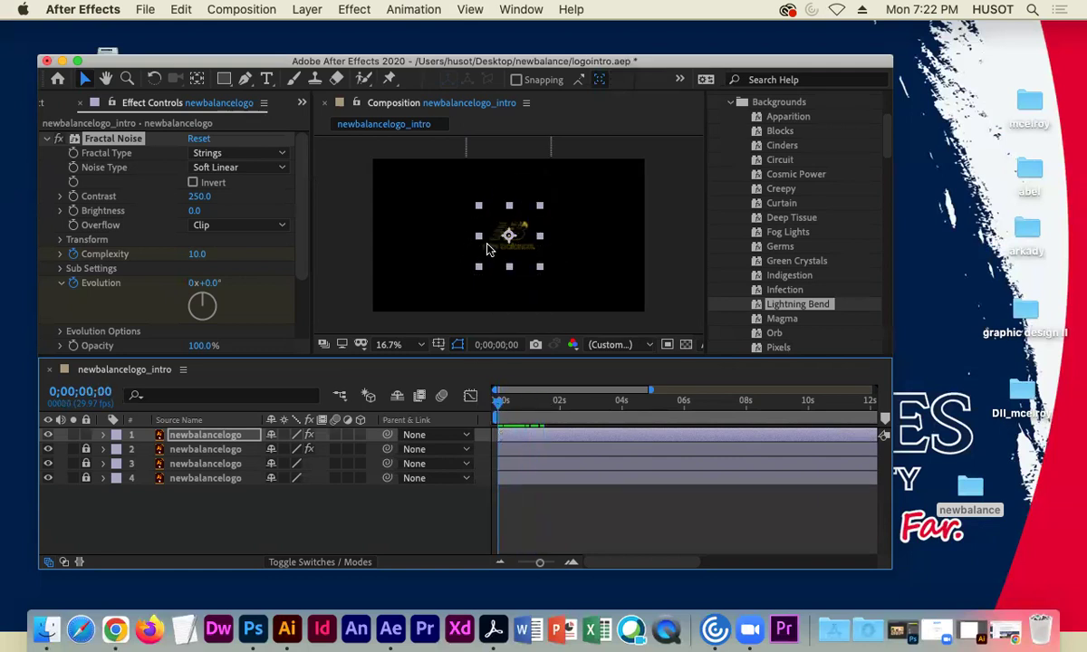
Scale the new logo up slightly around its center in the composition
{"action": "left_click", "coordinate": [479, 209]}
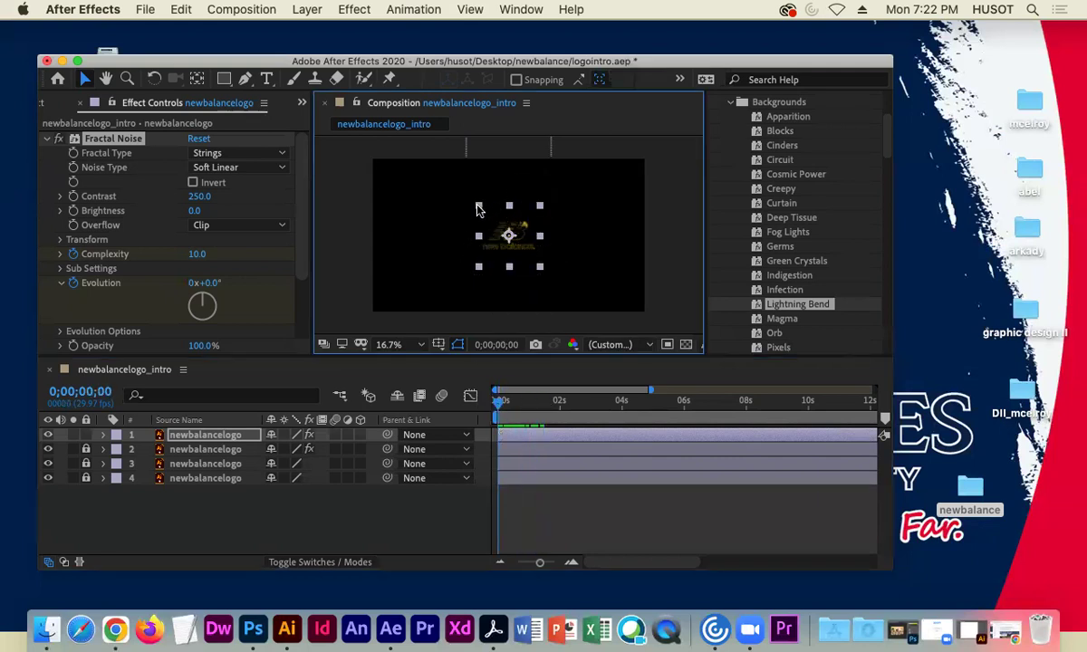
{"action": "left_click_drag", "start_coordinate": [480, 209], "coordinate": [476, 206]}
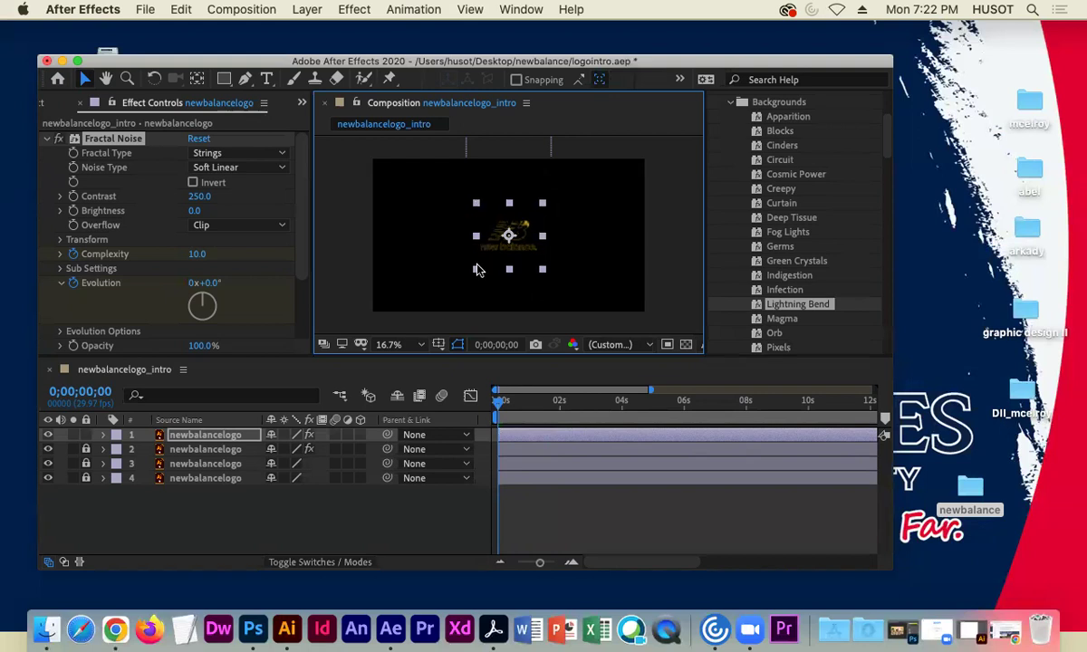
Preview the enlarged logo's lightning animation from the start and return to the first frame
{"action": "left_click", "coordinate": [503, 405]}
{"action": "key", "text": "space"}
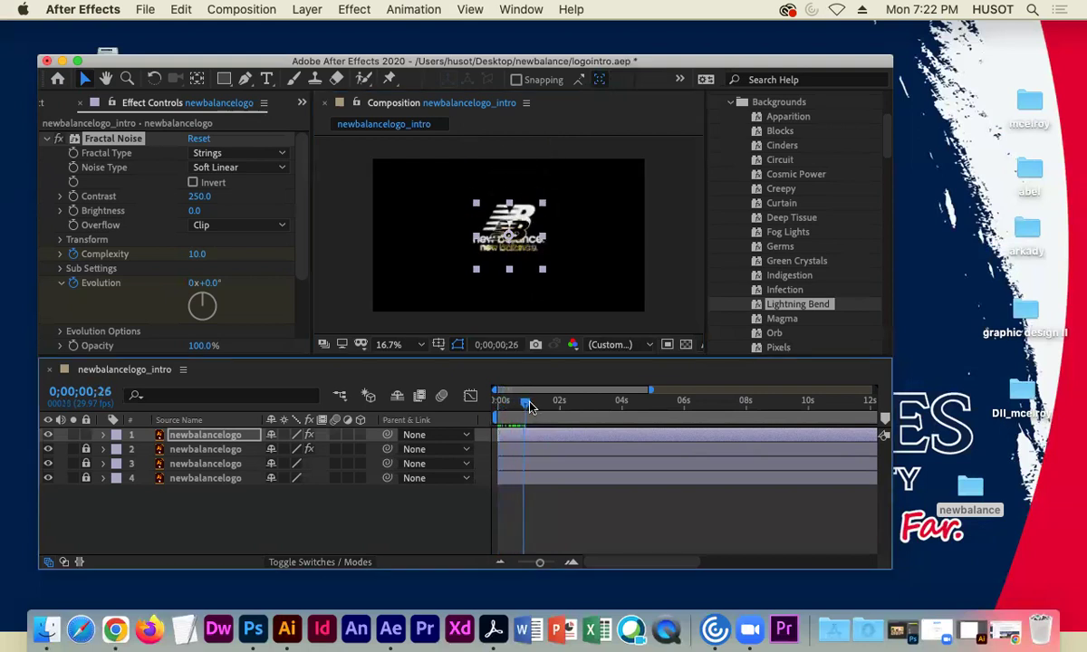
{"action": "left_click_drag", "start_coordinate": [544, 403], "coordinate": [470, 393]}
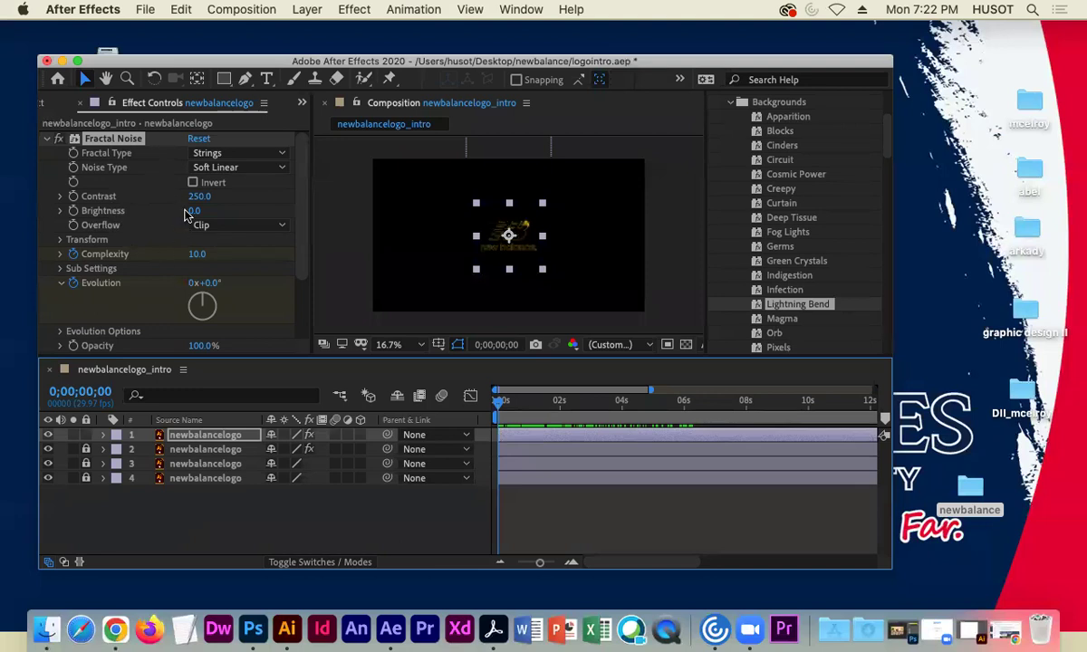
Lower the Fractal Noise contrast on the new logo layer to 226 and preview the result from the first frame
{"action": "left_click_drag", "start_coordinate": [196, 196], "coordinate": [190, 196]}
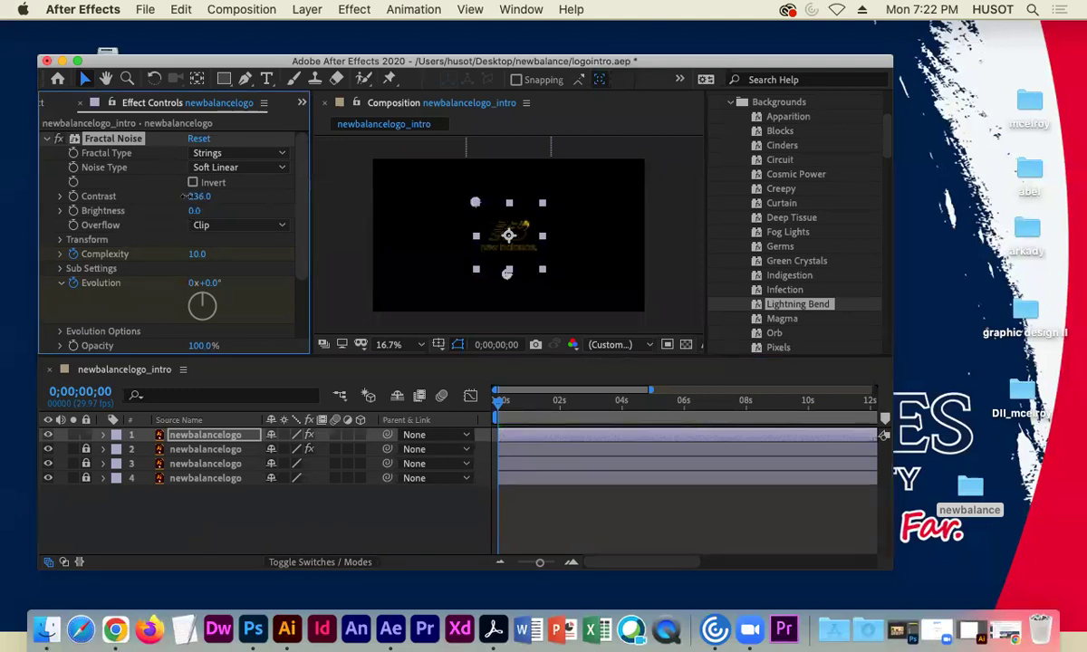
{"action": "left_click_drag", "start_coordinate": [487, 398], "coordinate": [532, 378]}
{"action": "key", "text": "space"}
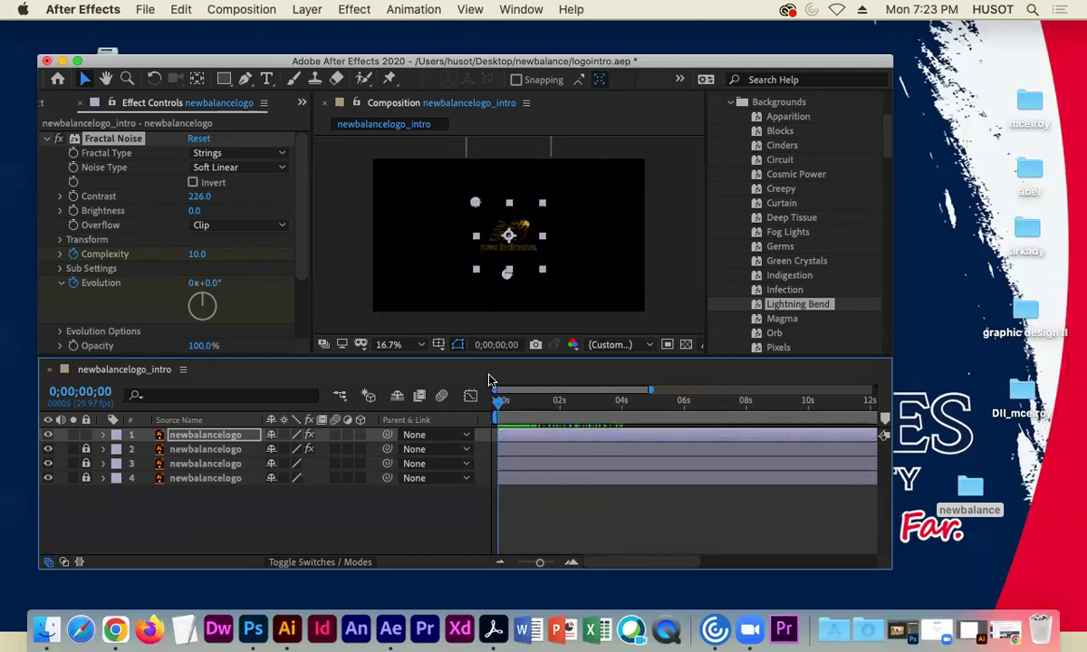
{"action": "key", "text": "space"}
Keyframe the top logo layer's opacity at 0% on the first frame and hold 0% at 0;00;00;21
{"action": "left_click", "coordinate": [103, 437]}
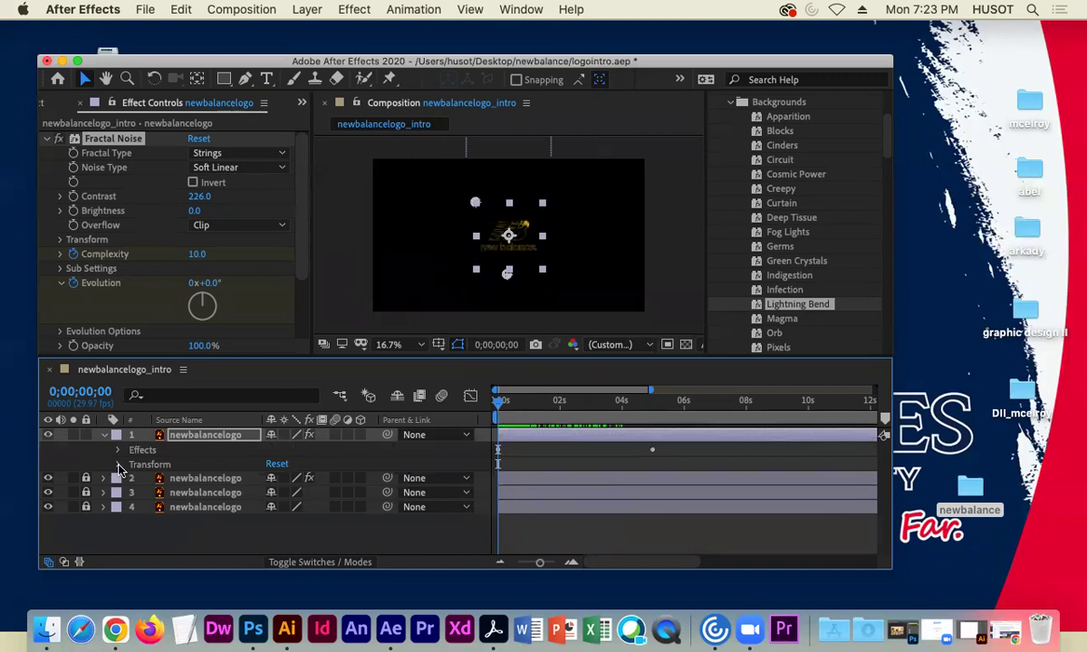
{"action": "left_click", "coordinate": [118, 465]}
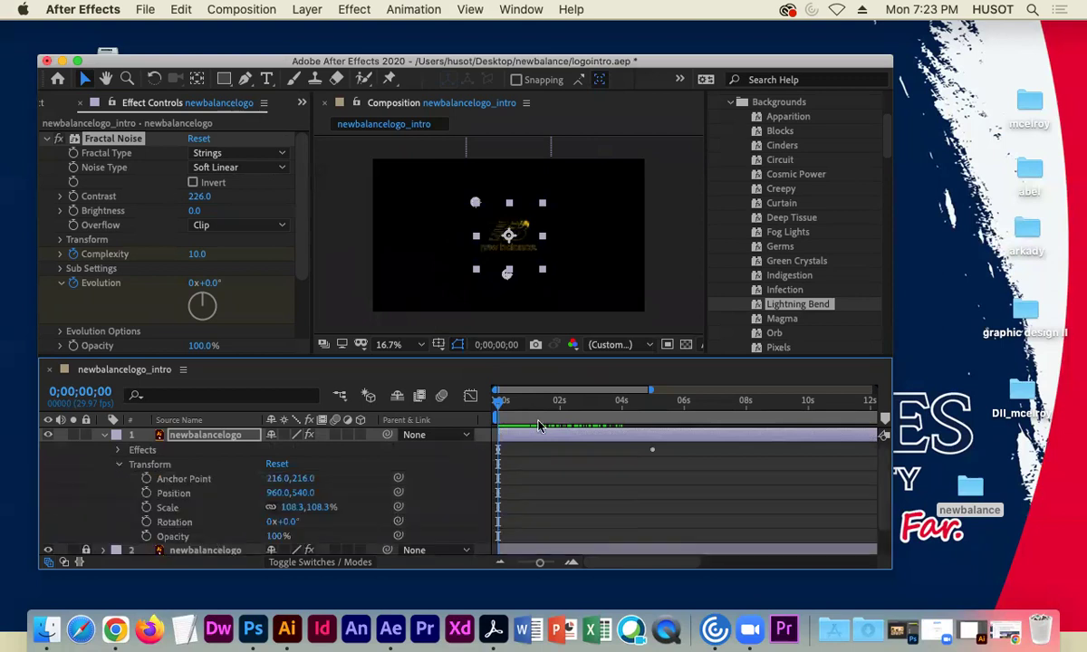
{"action": "left_click_drag", "start_coordinate": [499, 405], "coordinate": [490, 408]}
{"action": "left_click", "coordinate": [145, 537]}
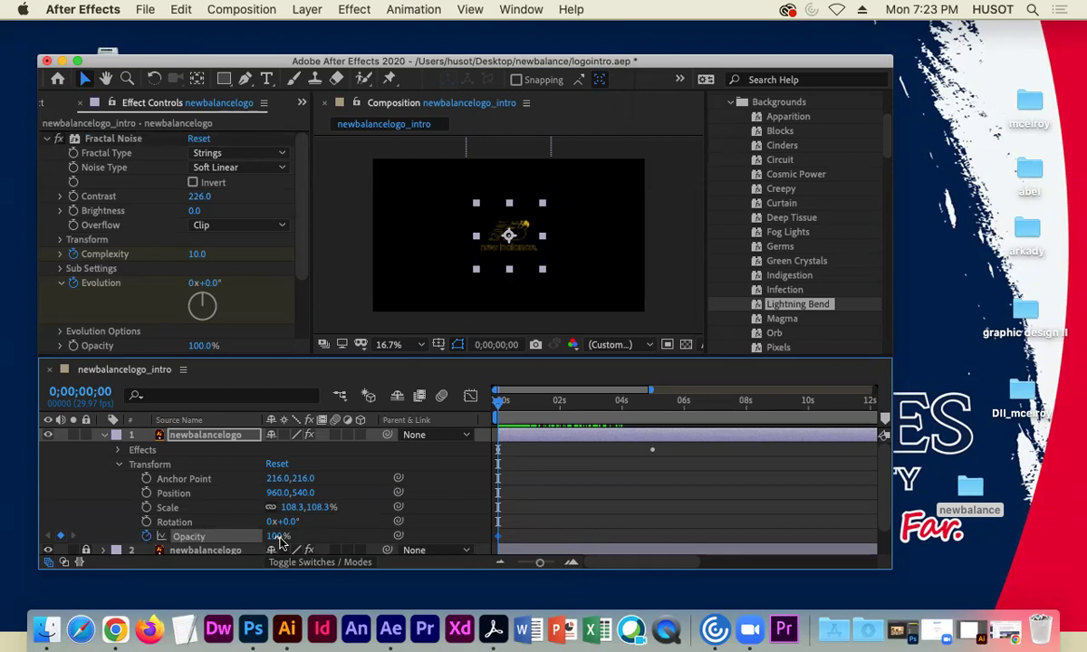
{"action": "left_click_drag", "start_coordinate": [275, 536], "coordinate": [168, 493]}
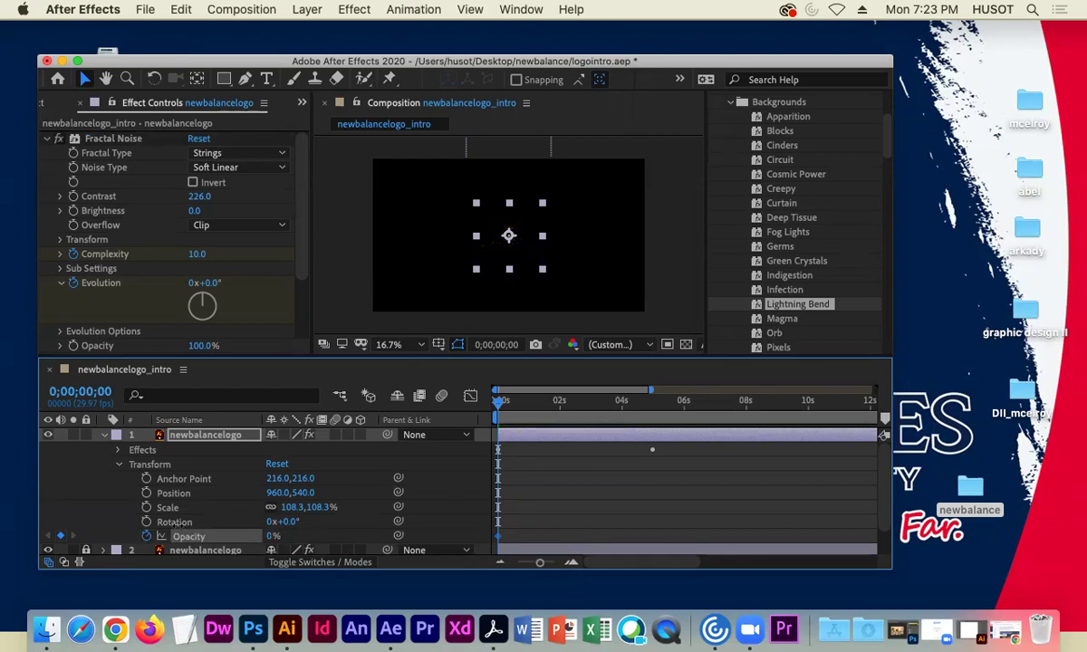
{"action": "left_click_drag", "start_coordinate": [497, 408], "coordinate": [519, 417]}
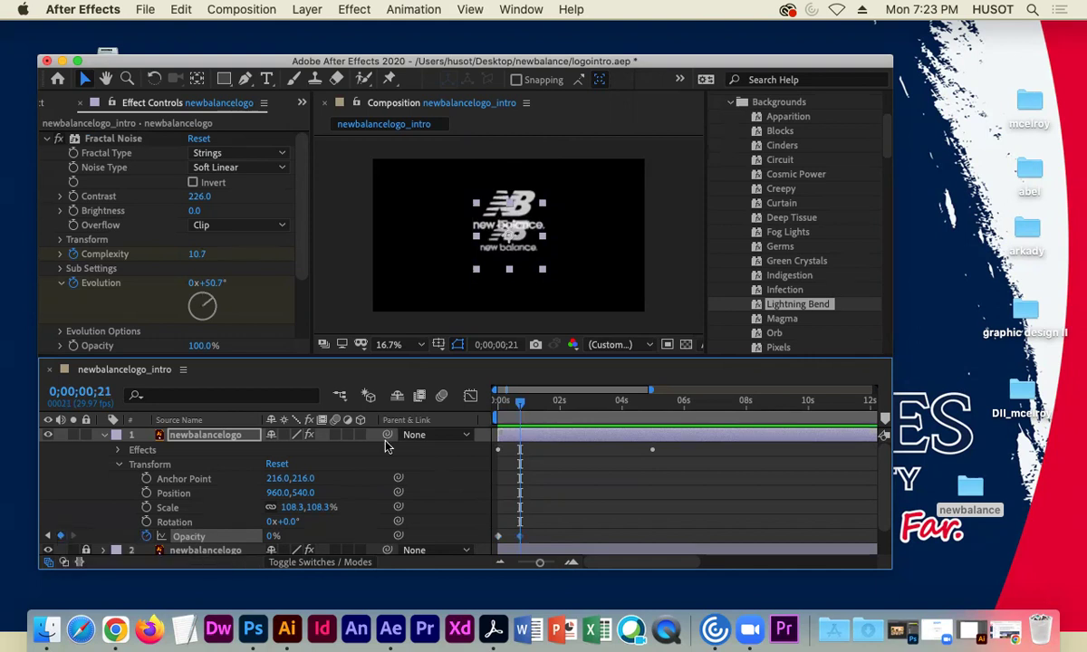
Add opacity keyframes to the top logo layer with 100% at 0;00;01;15 and 0% at 0;00;03;14
{"action": "left_click_drag", "start_coordinate": [520, 407], "coordinate": [544, 414]}
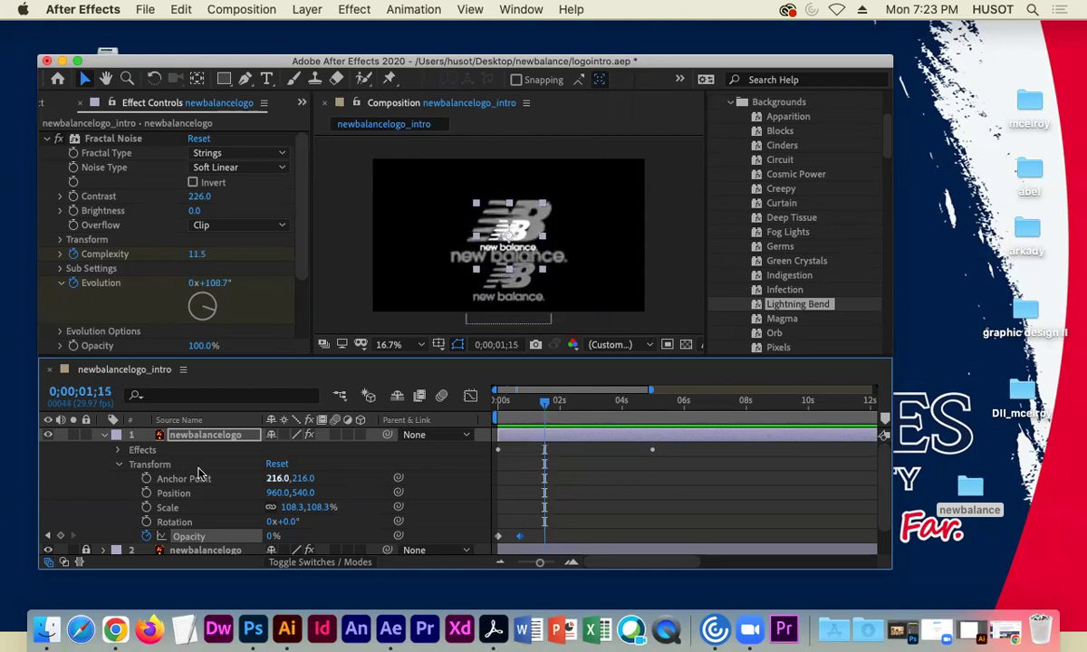
{"action": "left_click", "coordinate": [61, 536]}
{"action": "left_click_drag", "start_coordinate": [272, 540], "coordinate": [305, 534]}
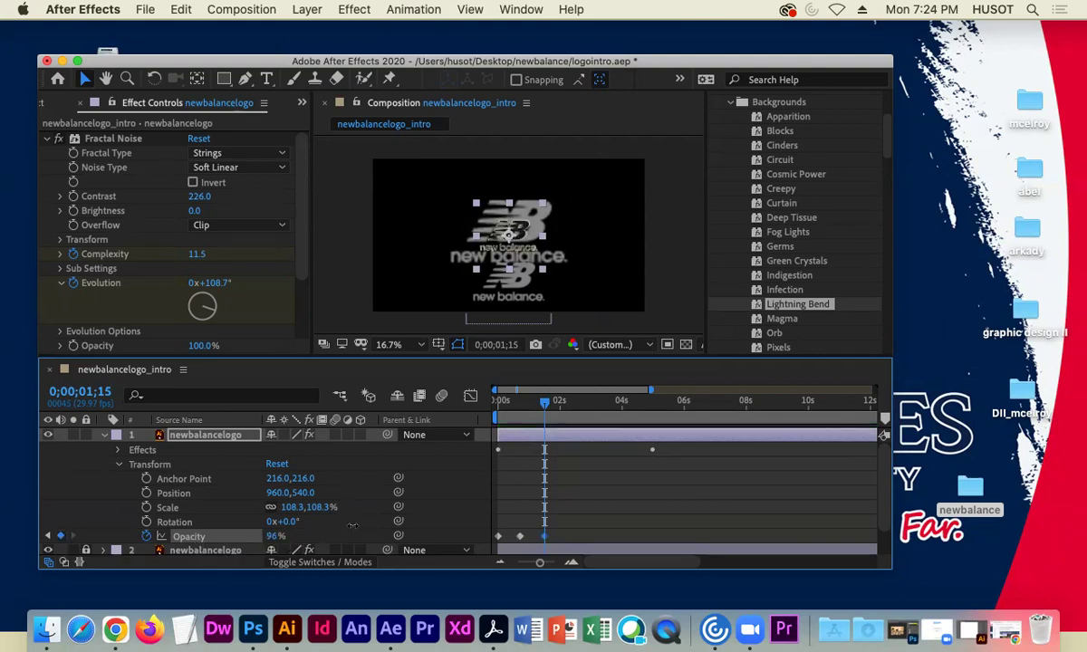
{"action": "left_click", "coordinate": [535, 412]}
{"action": "left_click_drag", "start_coordinate": [535, 412], "coordinate": [606, 429]}
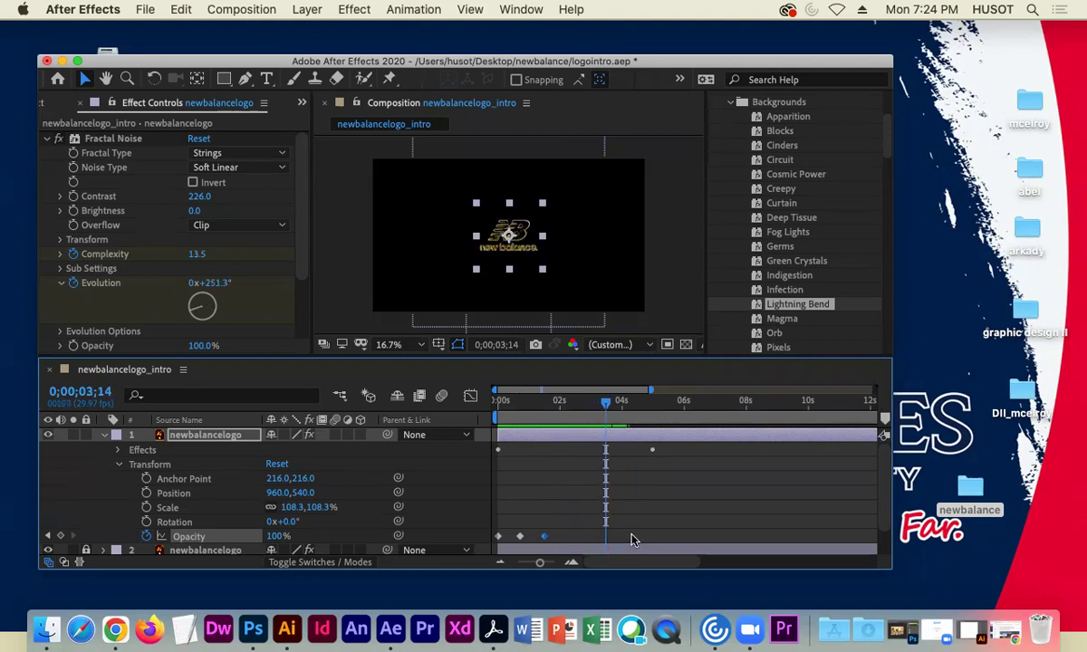
{"action": "left_click", "coordinate": [60, 537]}
{"action": "left_click_drag", "start_coordinate": [271, 536], "coordinate": [181, 536]}
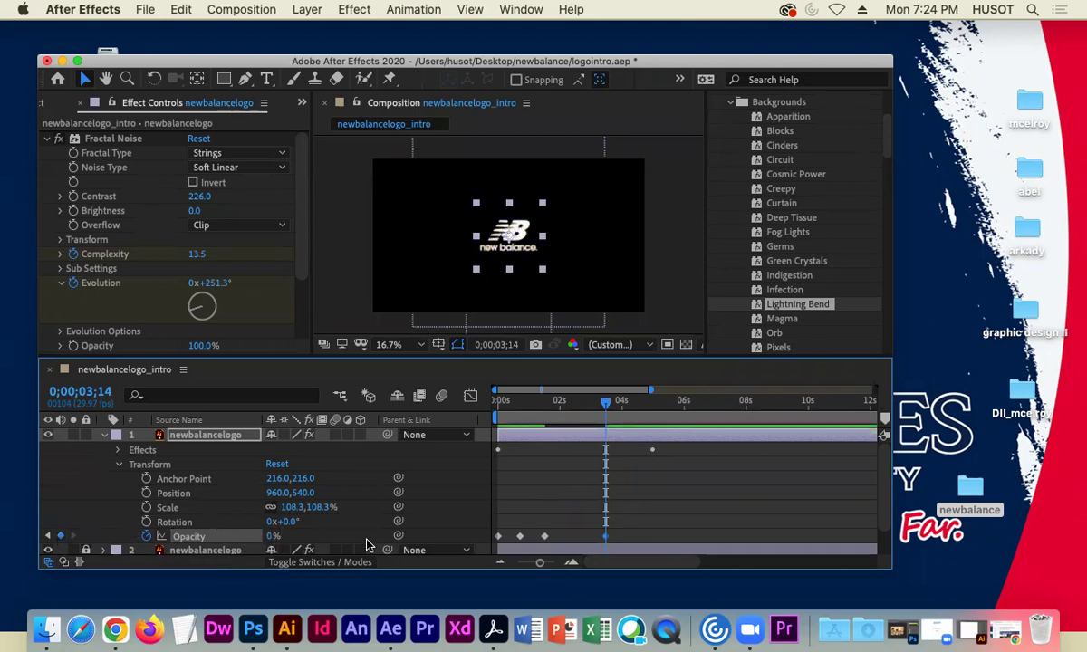
Apply Easy Ease to all four opacity keyframes of the top logo layer
{"action": "left_click_drag", "start_coordinate": [545, 540], "coordinate": [518, 542]}
{"action": "right_click", "coordinate": [521, 541]}
{"action": "mouse_move", "coordinate": [634, 592]}
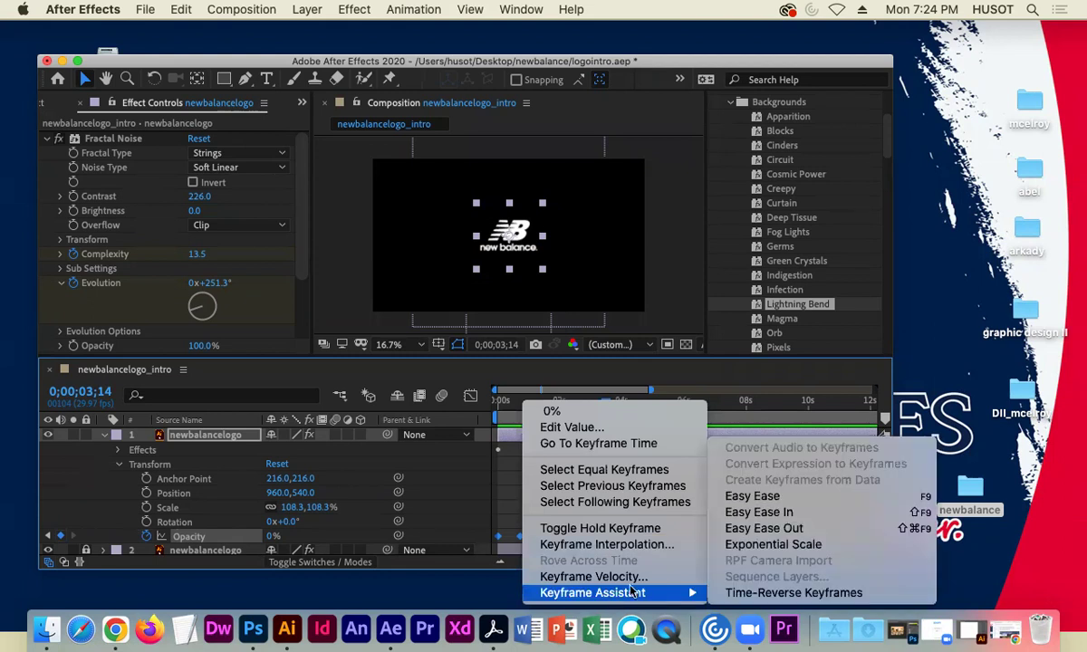
{"action": "left_click", "coordinate": [753, 496]}
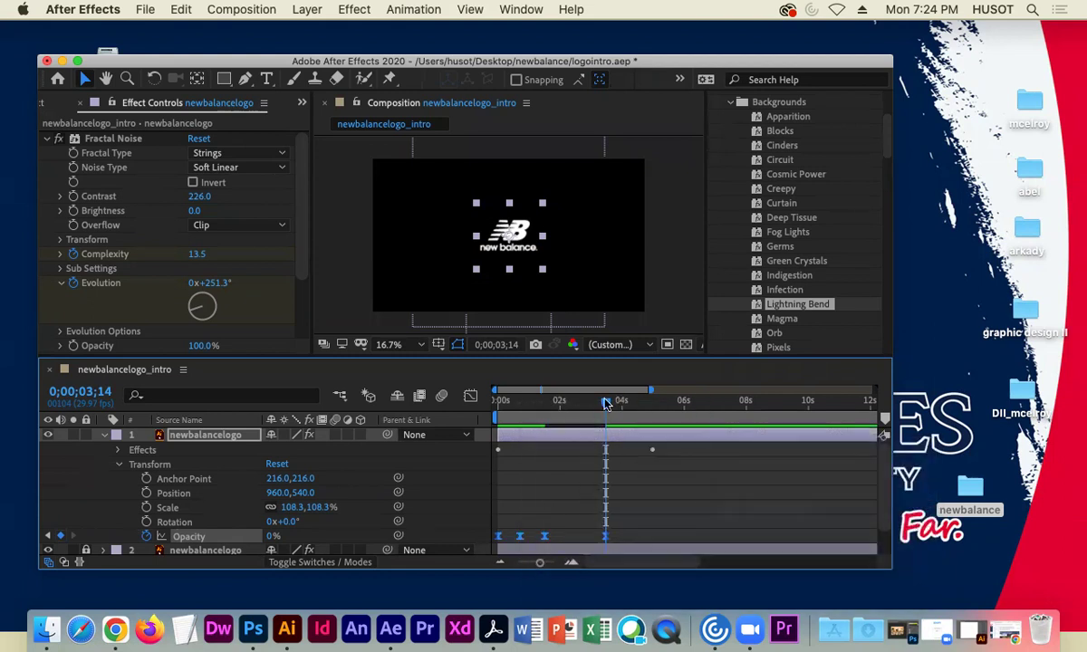
Collapse the top logo layer's properties and preview the combined logo animation repeatedly from the first frame
{"action": "key", "text": "Home"}
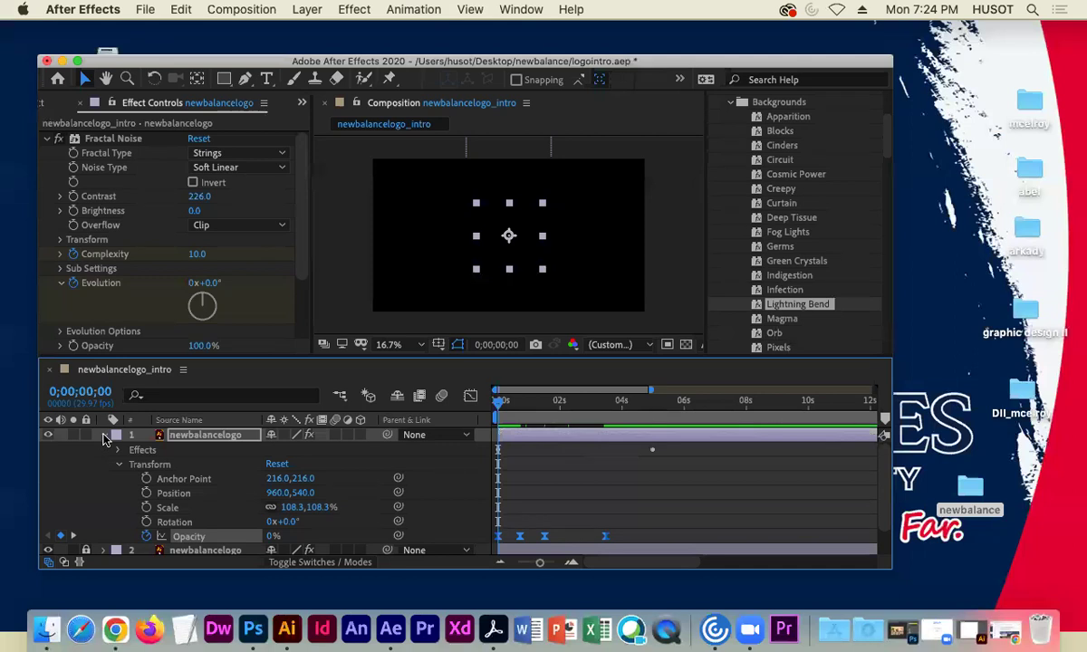
{"action": "left_click", "coordinate": [103, 436]}
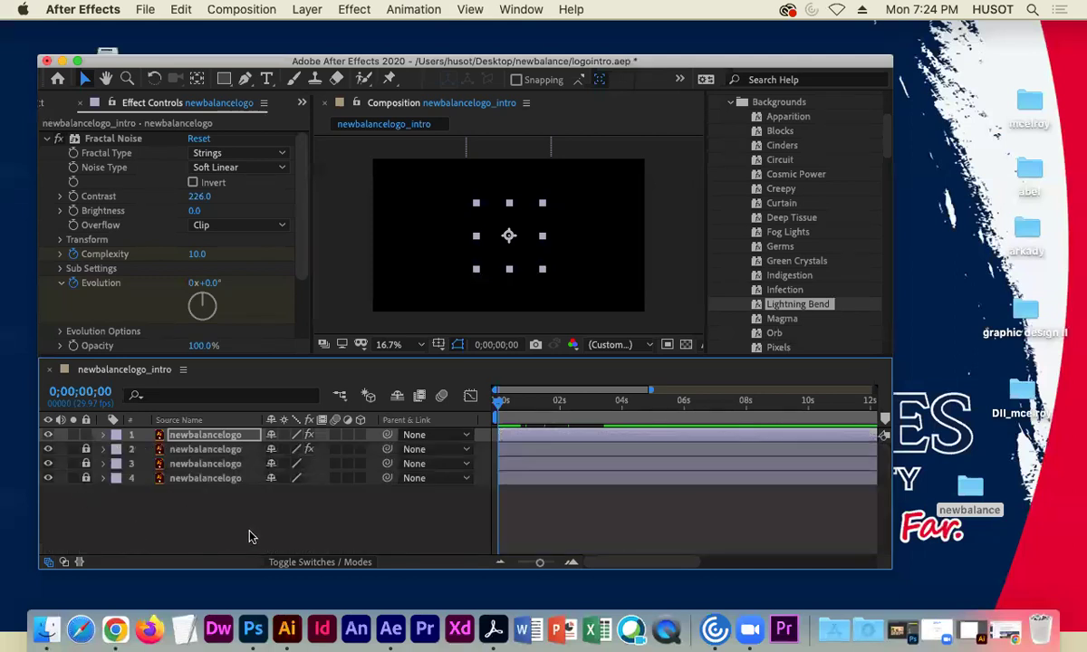
{"action": "key", "text": "space"}
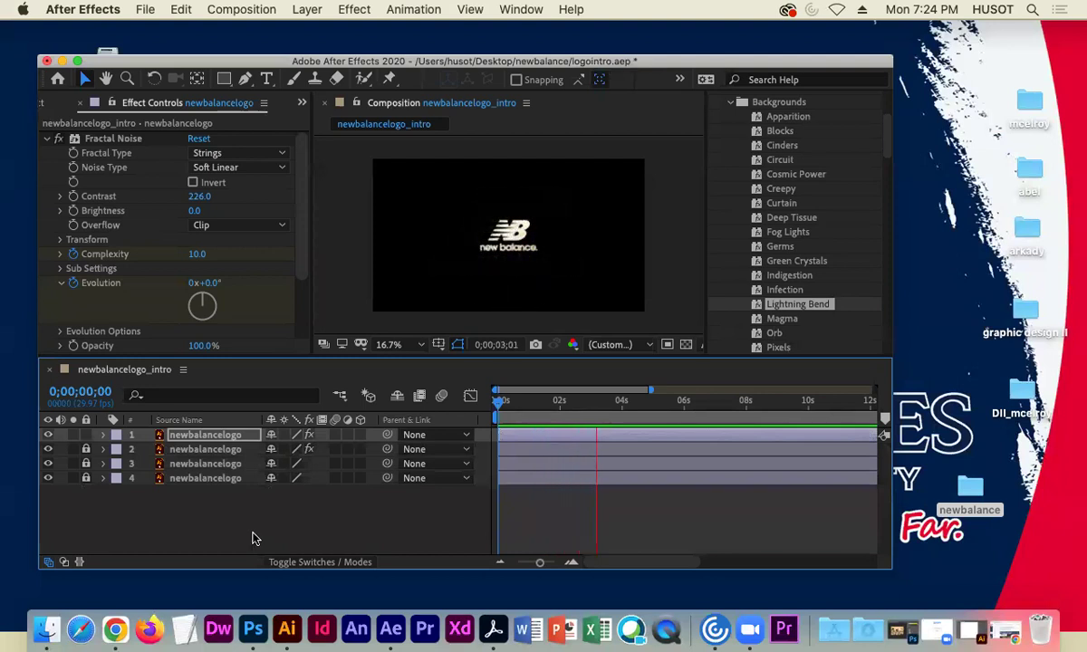
{"action": "key", "text": "space"}
{"action": "left_click_drag", "start_coordinate": [631, 408], "coordinate": [496, 399]}
{"action": "key", "text": "space"}
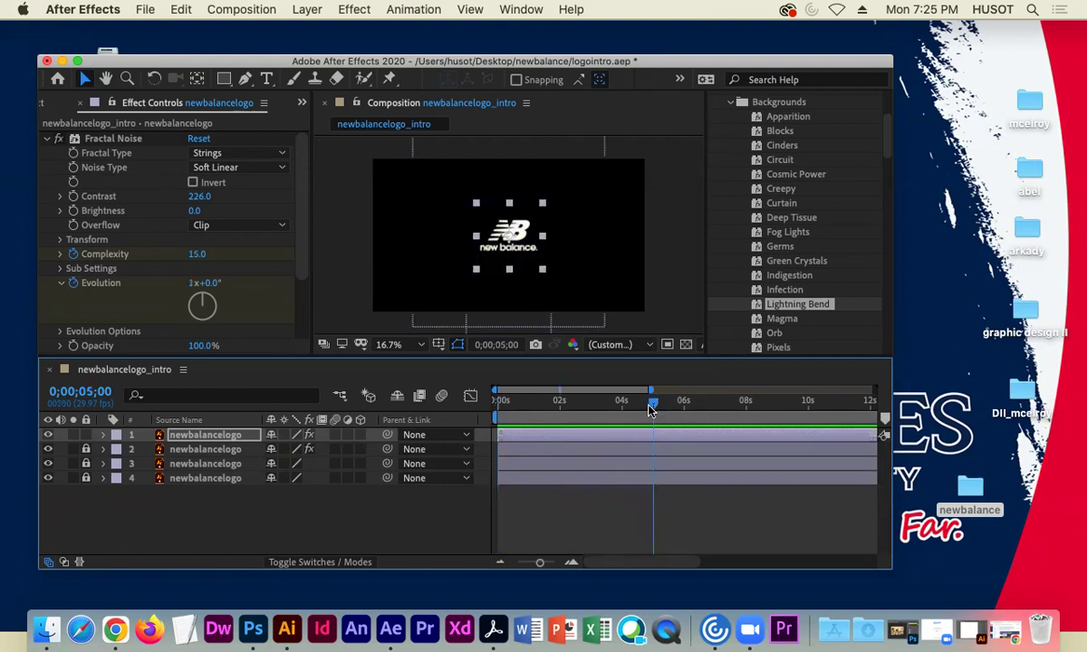
{"action": "key", "text": "Home"}
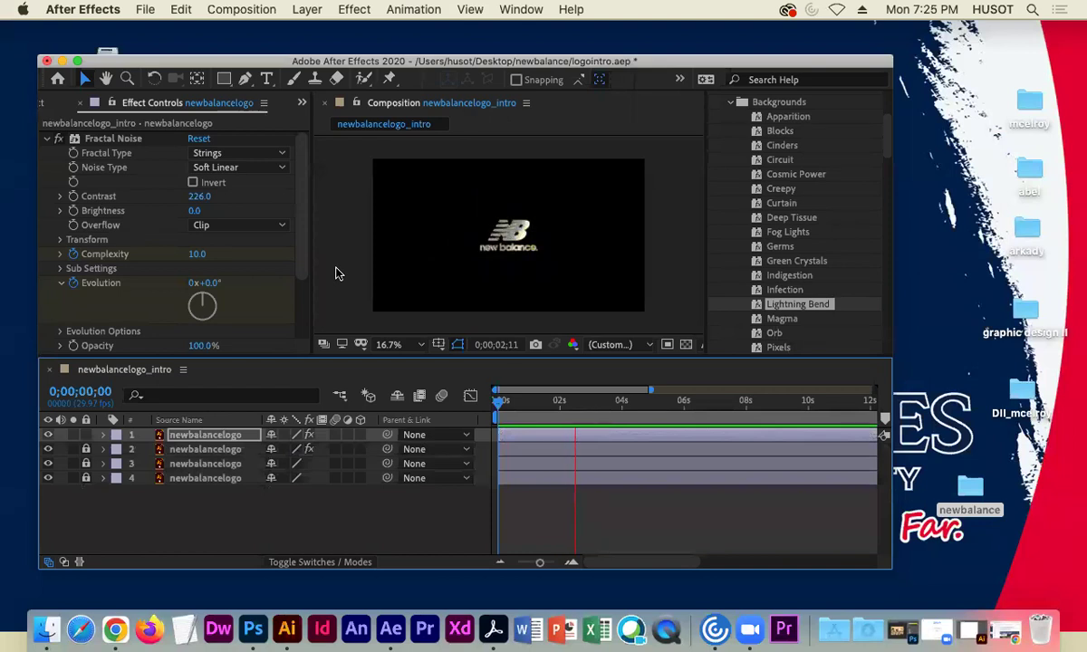
{"action": "key", "text": "space"}
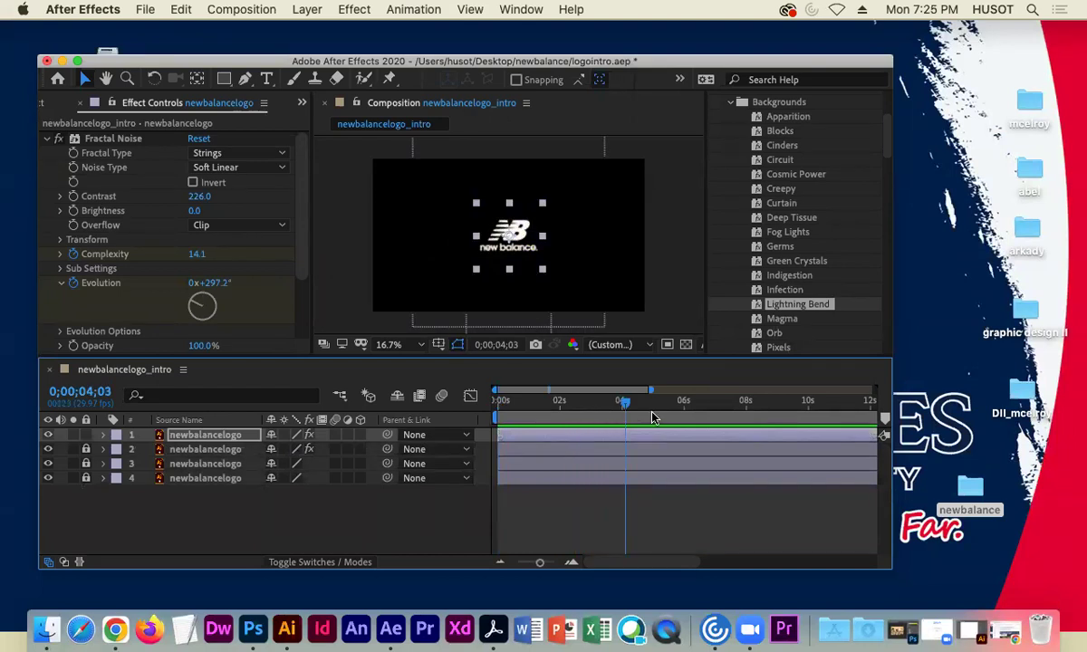
{"action": "left_click_drag", "start_coordinate": [623, 404], "coordinate": [444, 371]}
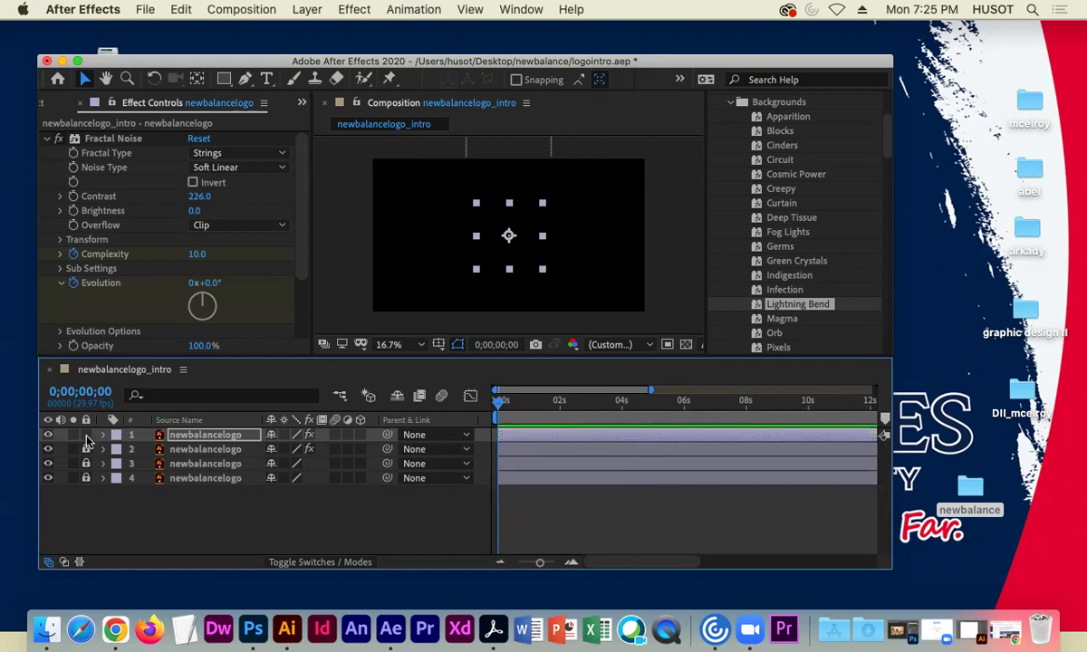
Collapse the Backgrounds and Transitions - Dissolves presets and look through the Behaviors animation presets
{"action": "left_click", "coordinate": [730, 103]}
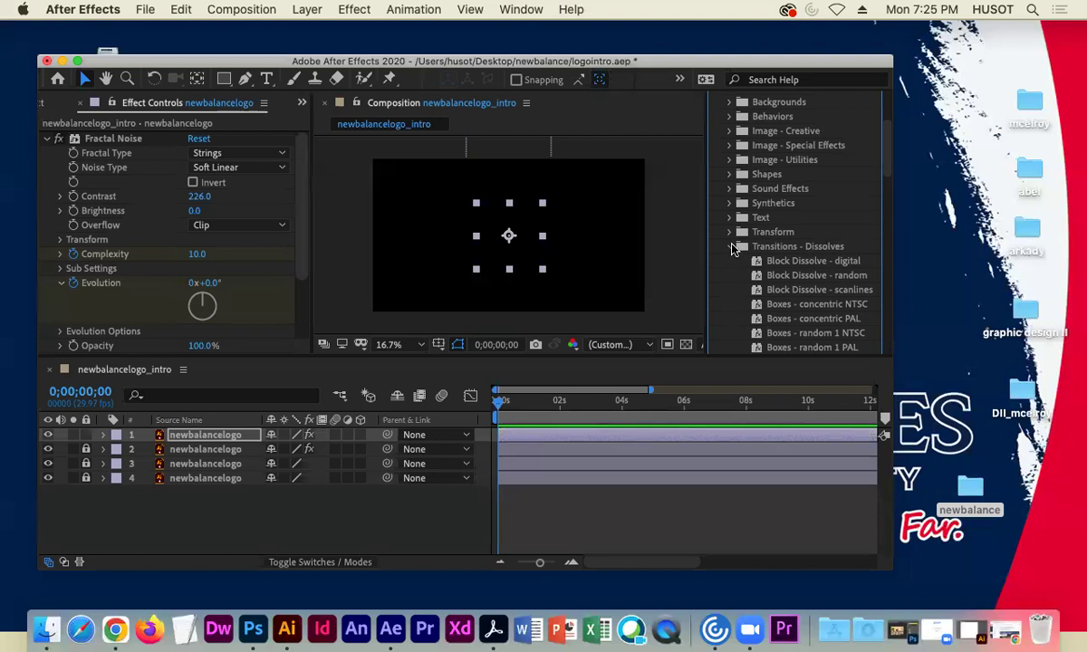
{"action": "left_click", "coordinate": [730, 250]}
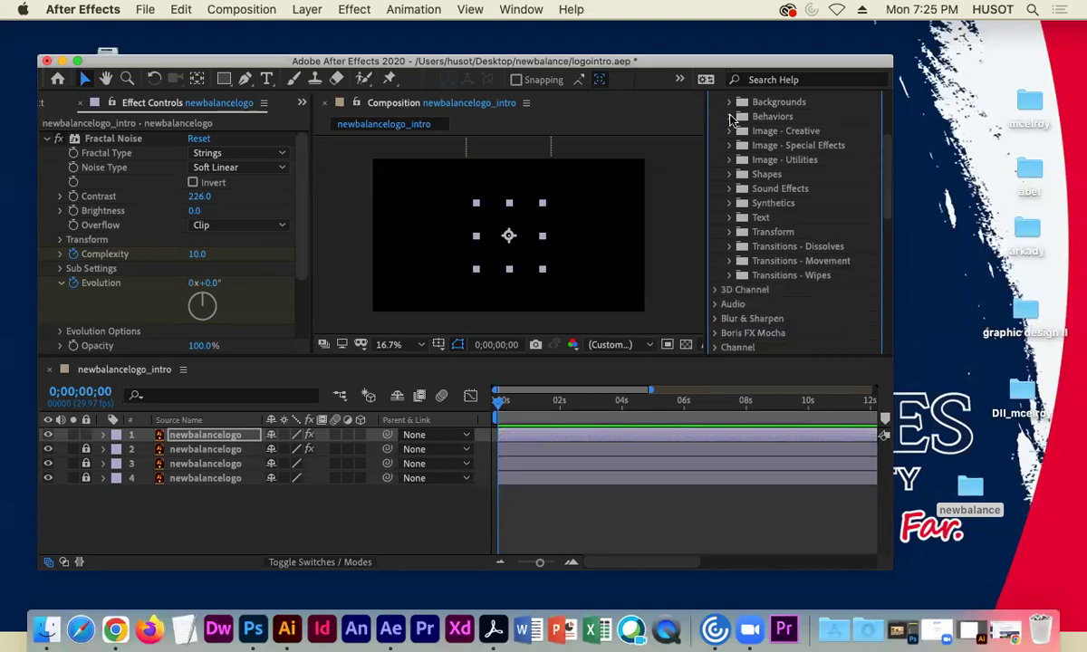
{"action": "left_click", "coordinate": [730, 117]}
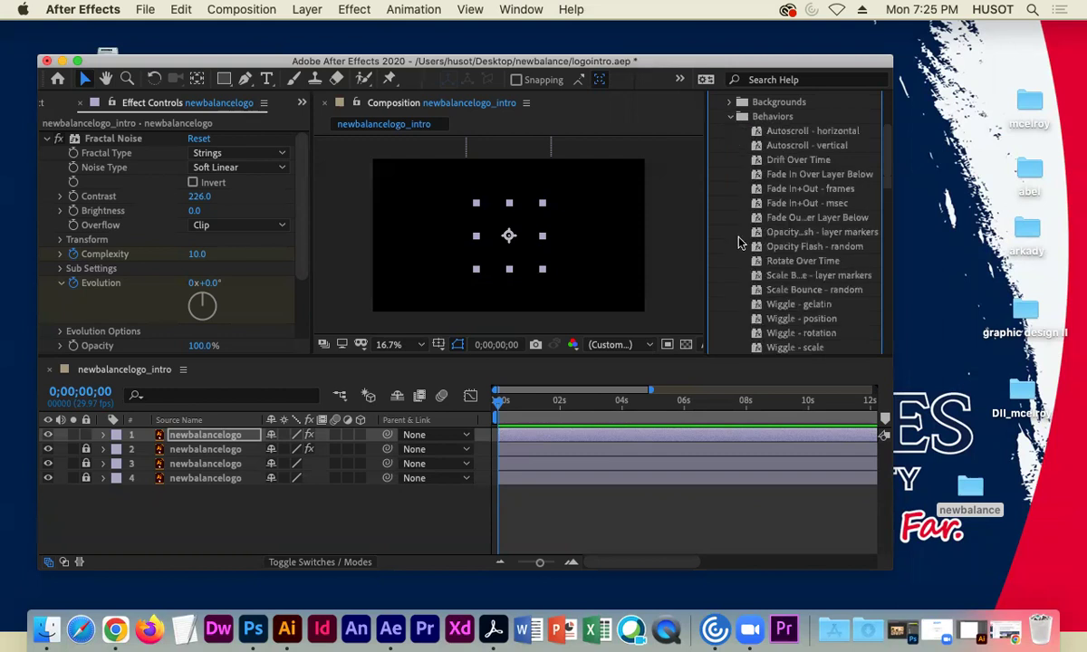
{"action": "scroll", "coordinate": [833, 293], "scroll_direction": "down", "scroll_amount": 3}
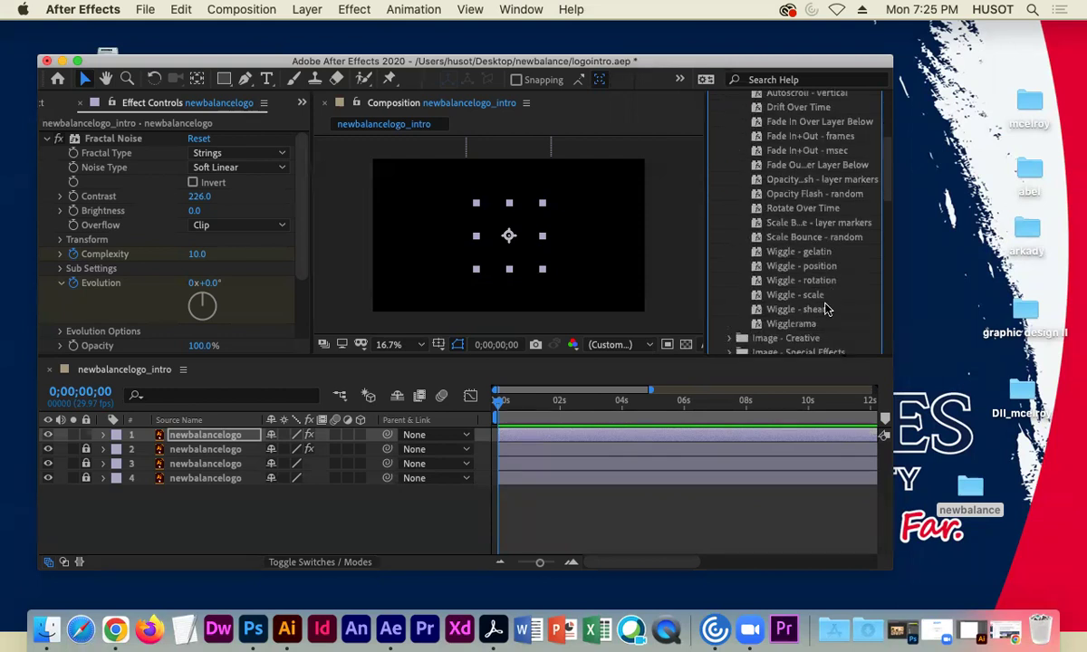
{"action": "scroll", "coordinate": [797, 289], "scroll_direction": "down", "scroll_amount": 2}
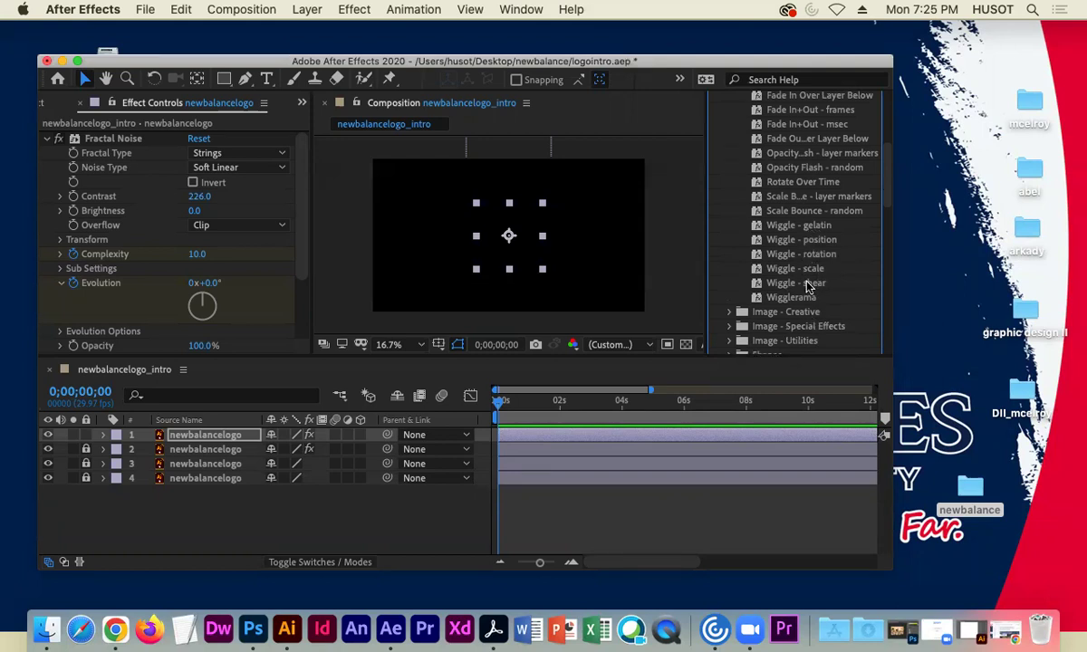
{"action": "scroll", "coordinate": [806, 285], "scroll_direction": "up", "scroll_amount": 3}
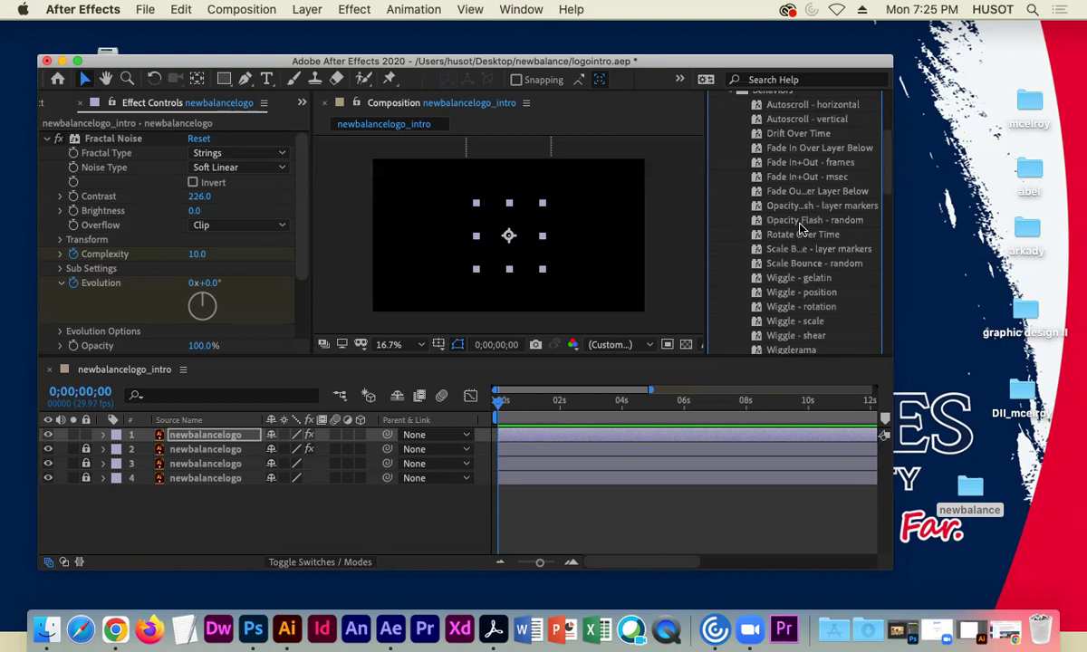
{"action": "scroll", "coordinate": [799, 229], "scroll_direction": "up", "scroll_amount": 2}
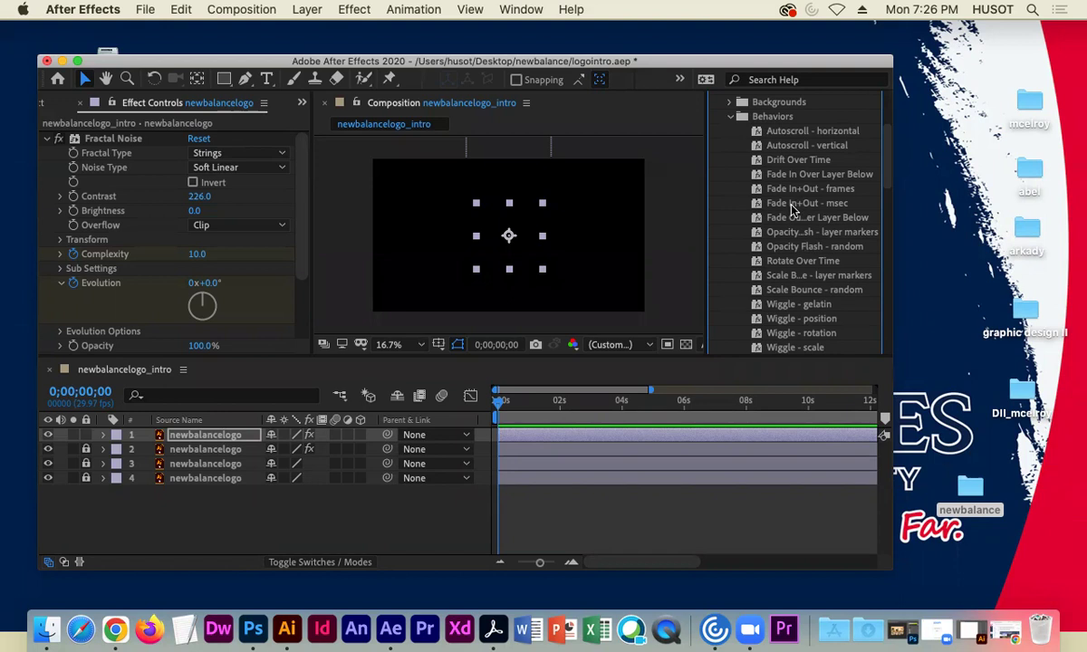
Look through the Image - Special Effects presets and the effect categories listed below the animation presets
{"action": "left_click", "coordinate": [730, 118]}
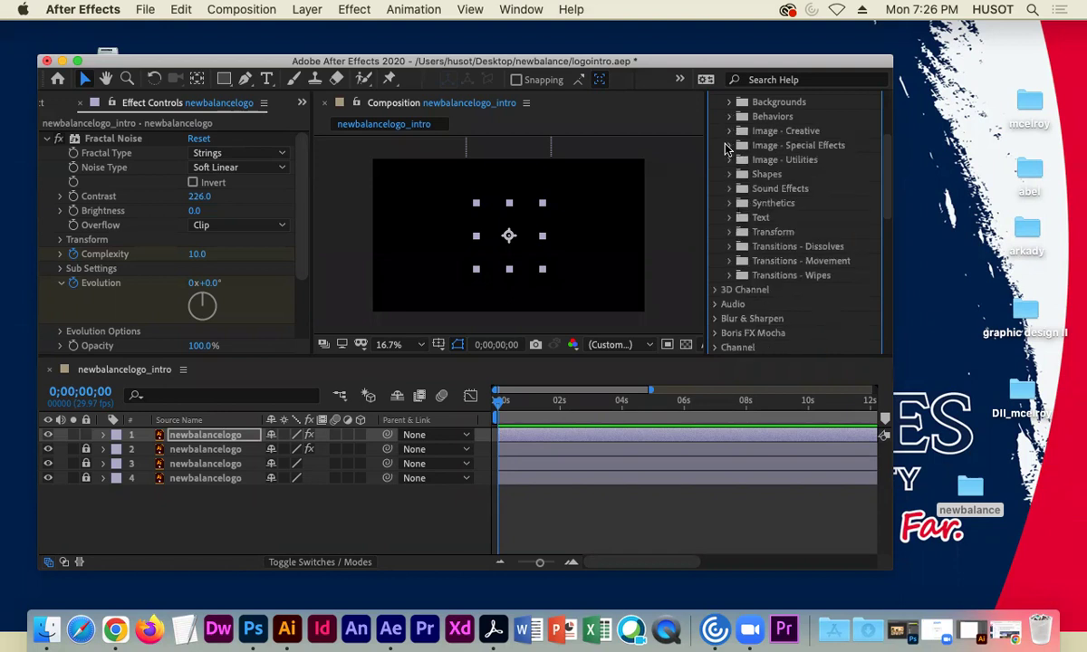
{"action": "left_click", "coordinate": [729, 146]}
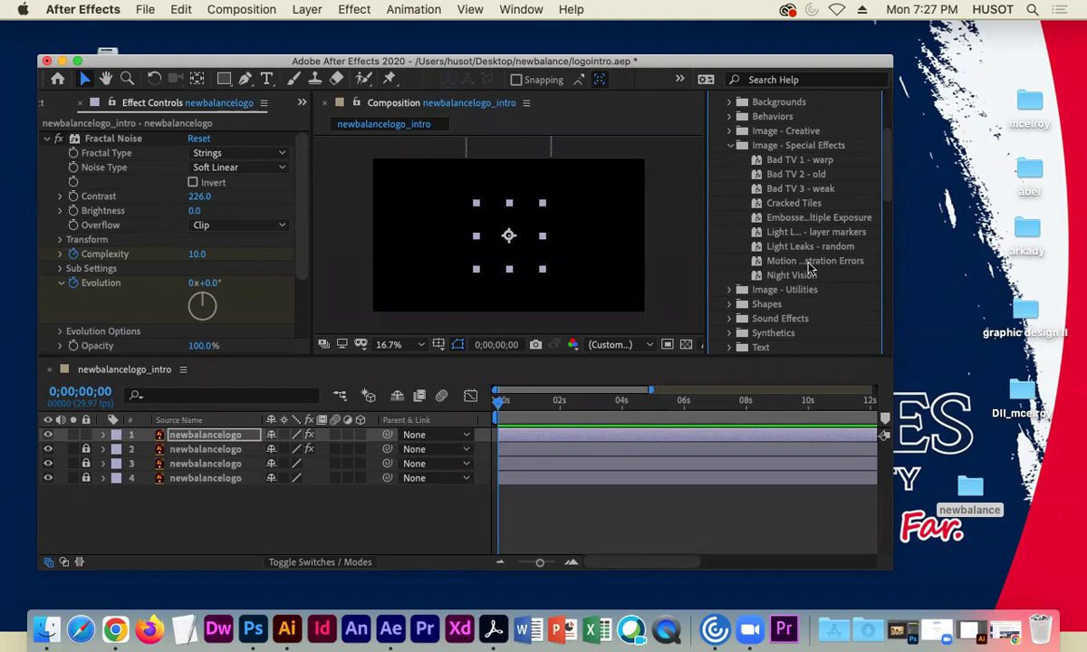
{"action": "left_click", "coordinate": [730, 146]}
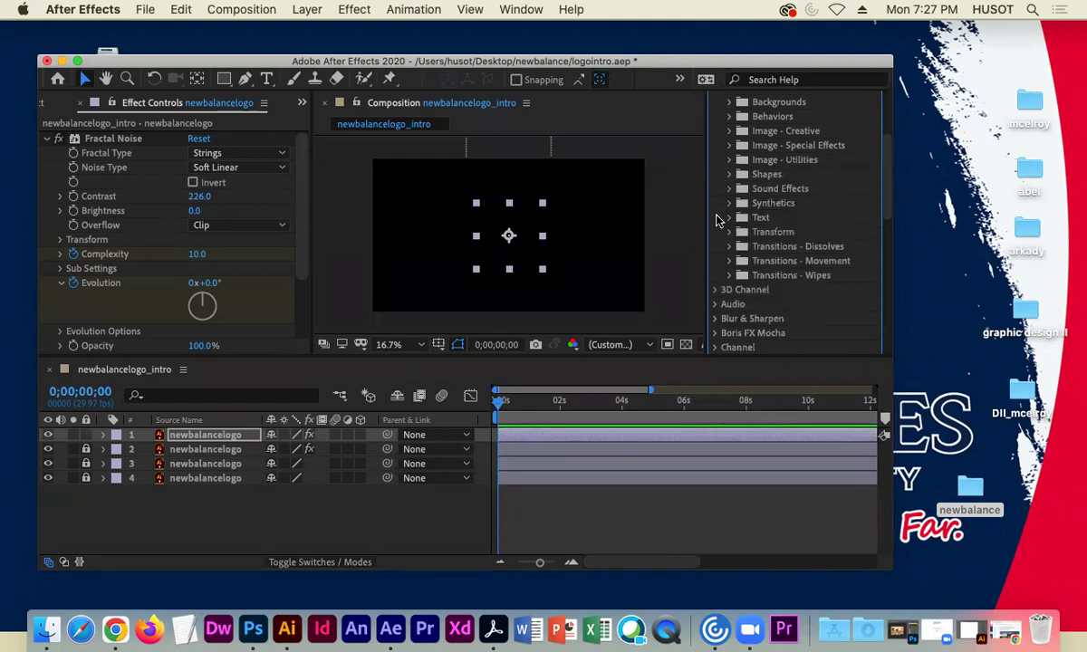
{"action": "scroll", "coordinate": [813, 284], "scroll_direction": "down", "scroll_amount": 1}
{"action": "scroll", "coordinate": [813, 284], "scroll_direction": "down", "scroll_amount": 5}
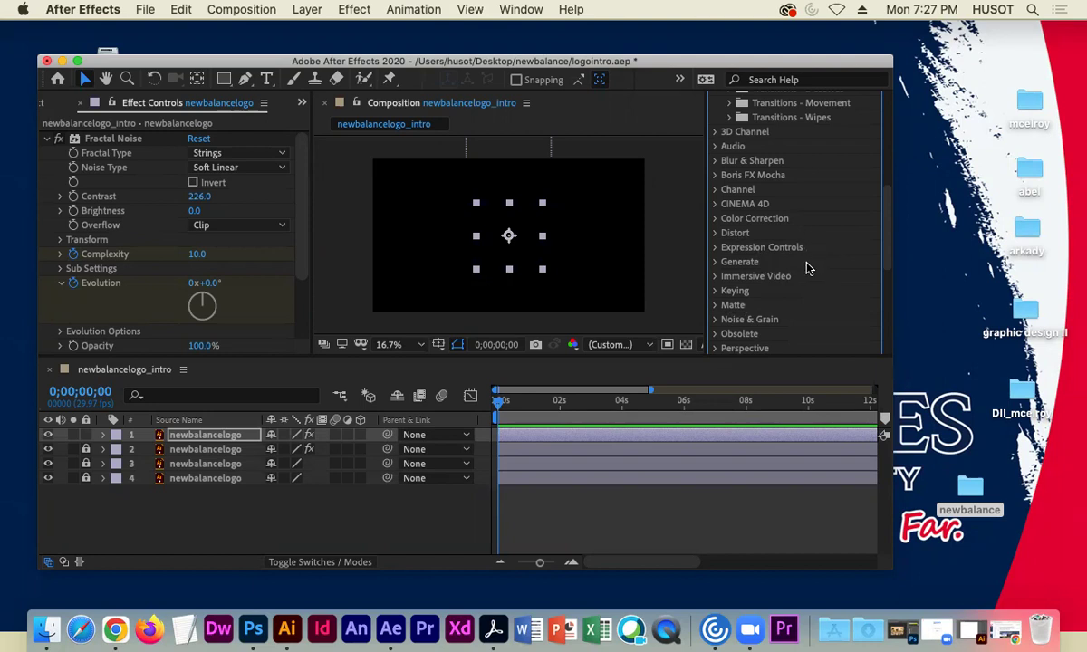
{"action": "scroll", "coordinate": [809, 268], "scroll_direction": "down", "scroll_amount": 3}
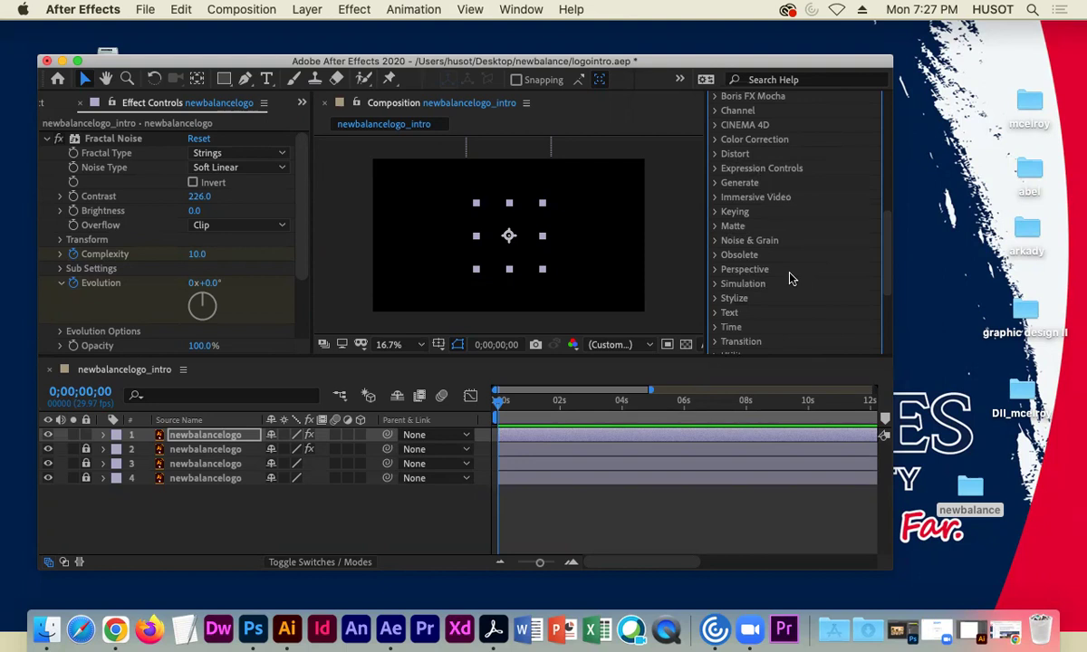
{"action": "scroll", "coordinate": [790, 278], "scroll_direction": "down", "scroll_amount": 2}
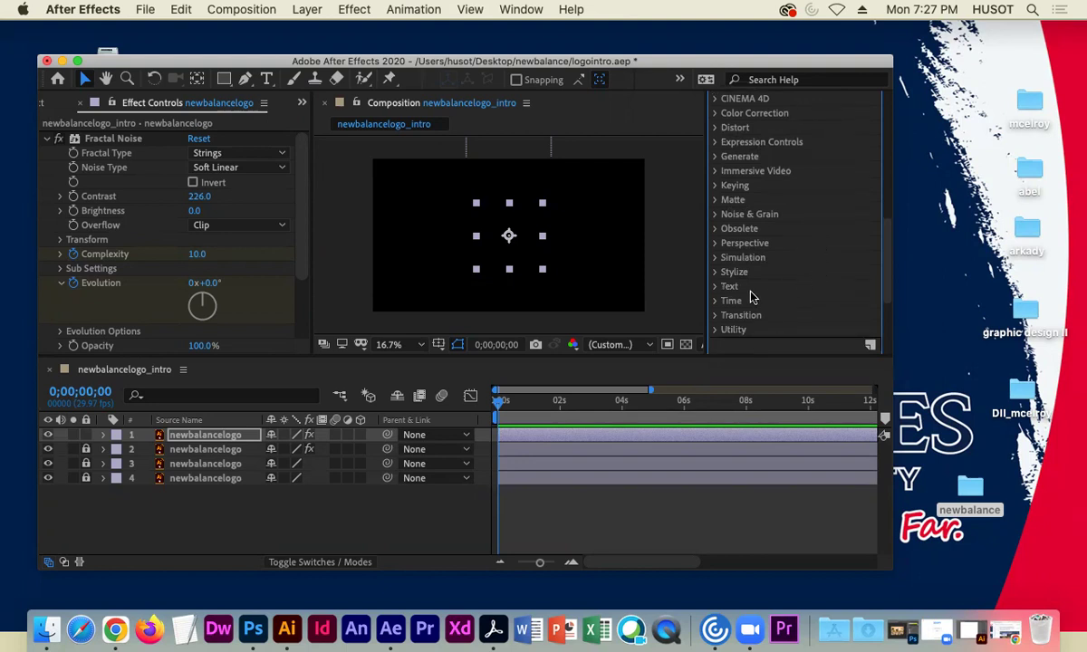
Look through the Stylize effects list and collapse the category again
{"action": "left_click", "coordinate": [714, 272]}
{"action": "scroll", "coordinate": [863, 203], "scroll_direction": "down", "scroll_amount": 3}
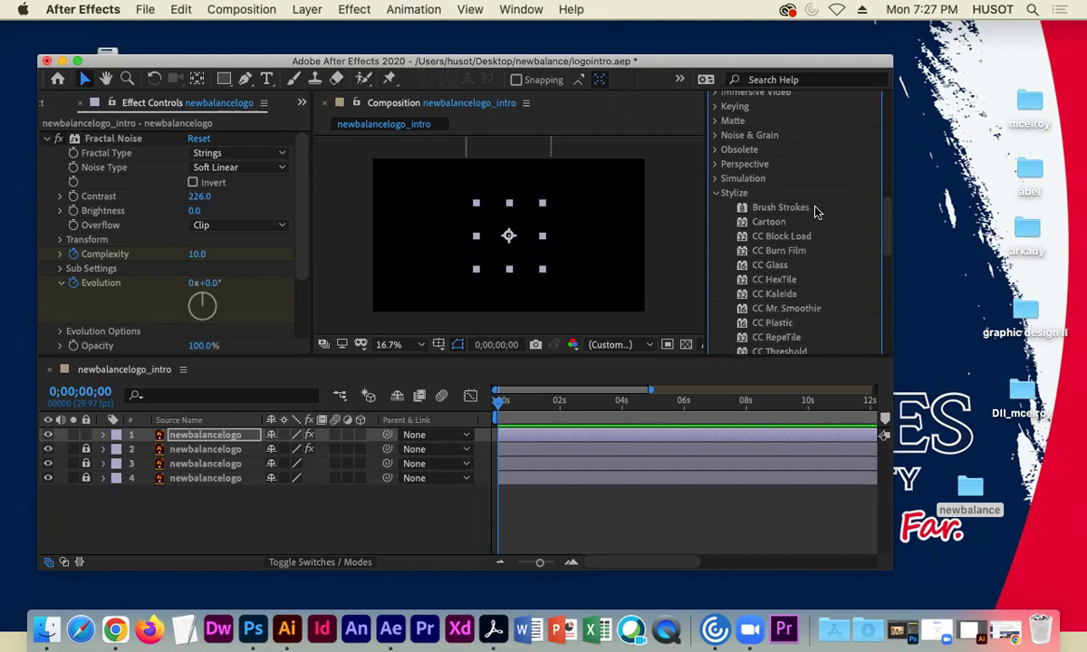
{"action": "scroll", "coordinate": [759, 279], "scroll_direction": "down", "scroll_amount": 4}
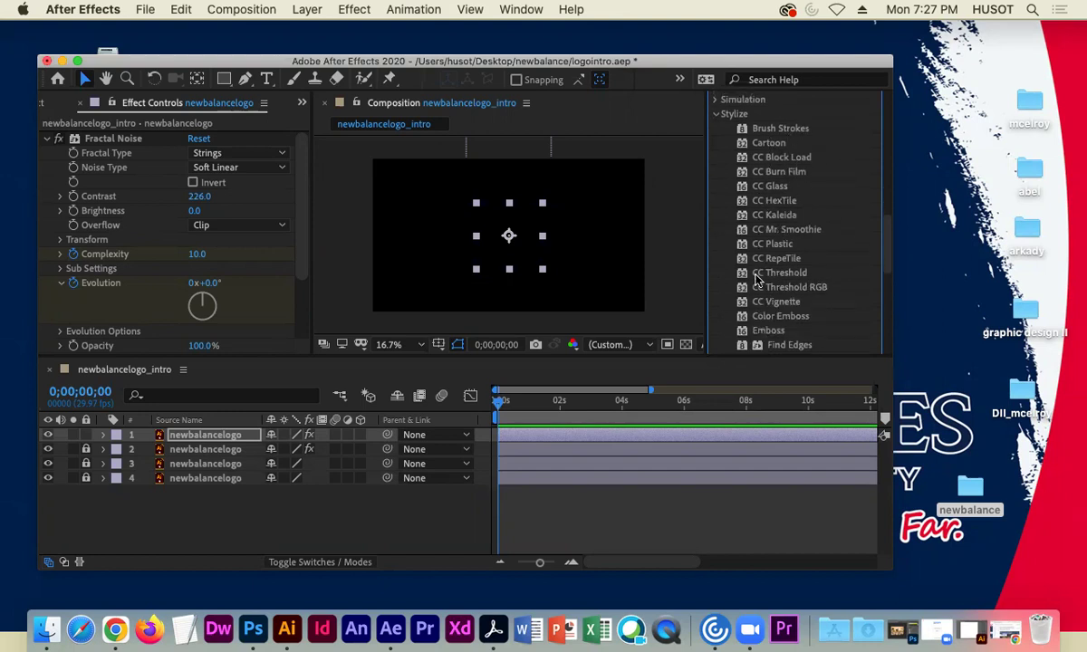
{"action": "scroll", "coordinate": [770, 289], "scroll_direction": "down", "scroll_amount": 2}
{"action": "scroll", "coordinate": [771, 309], "scroll_direction": "down", "scroll_amount": 2}
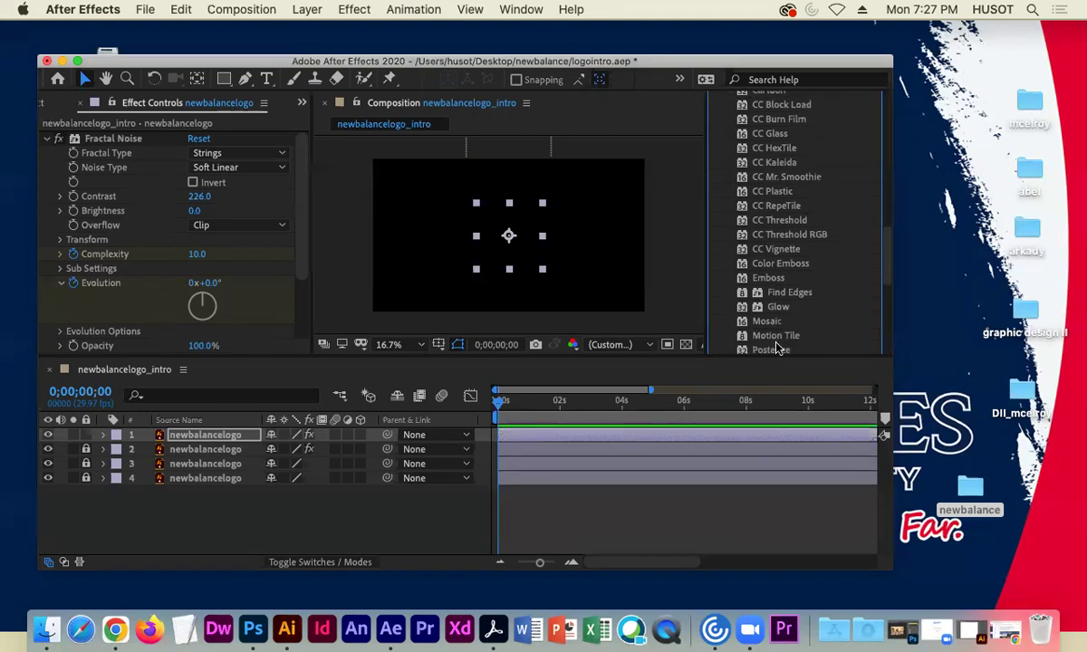
{"action": "scroll", "coordinate": [718, 169], "scroll_direction": "up", "scroll_amount": 5}
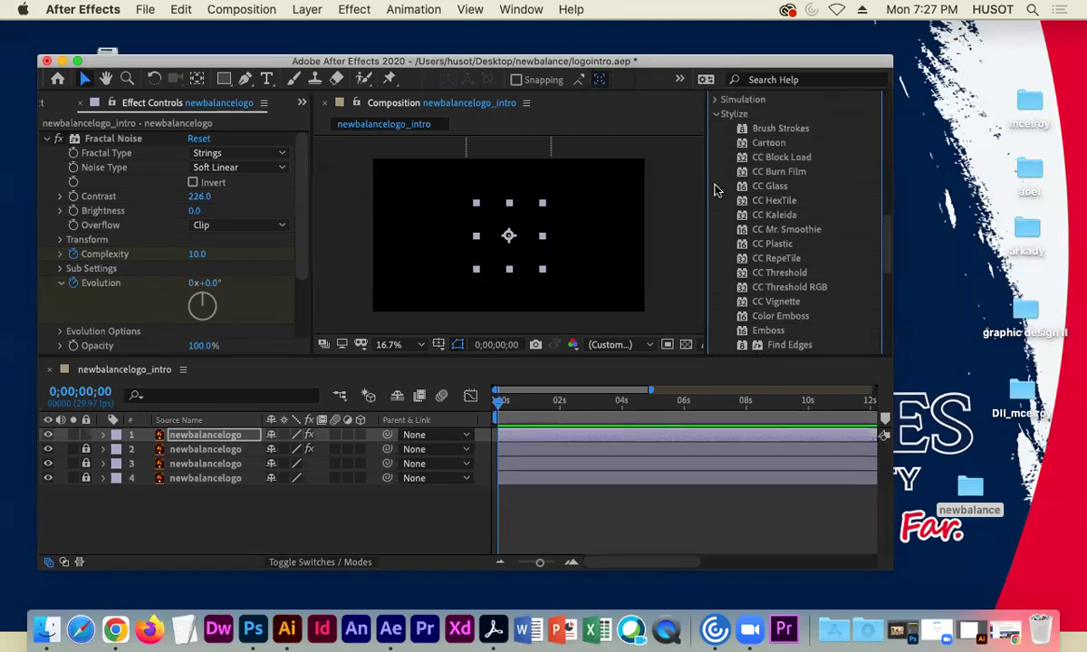
{"action": "left_click", "coordinate": [716, 167]}
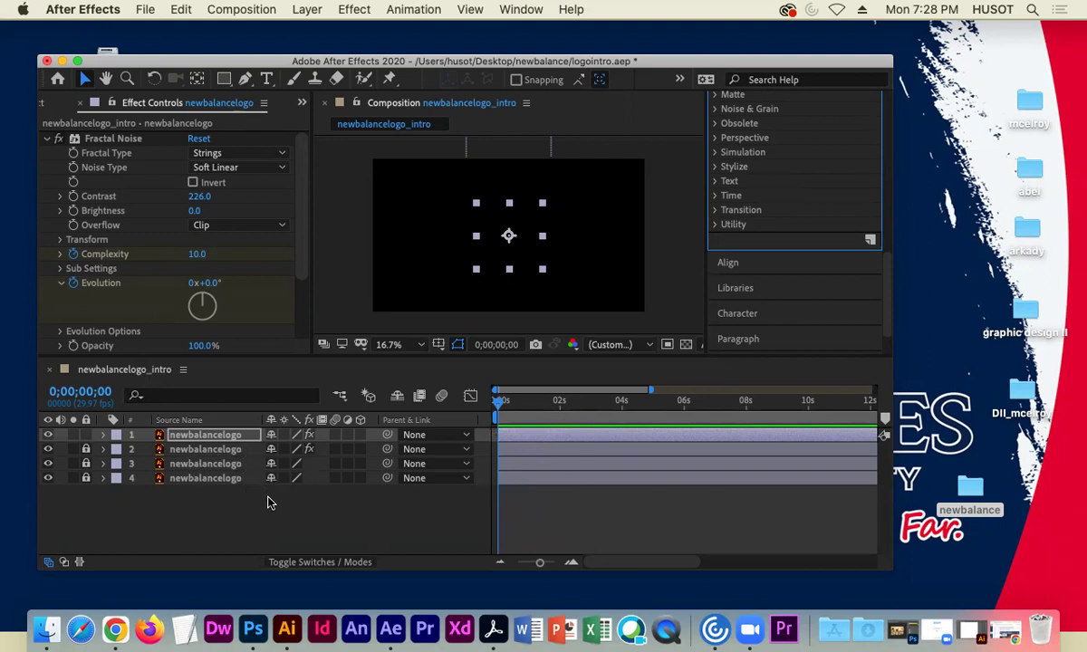
Preview the combined logo animation from the first frame and return the playhead to the start
{"action": "left_click_drag", "start_coordinate": [500, 400], "coordinate": [602, 402]}
{"action": "key", "text": "Home"}
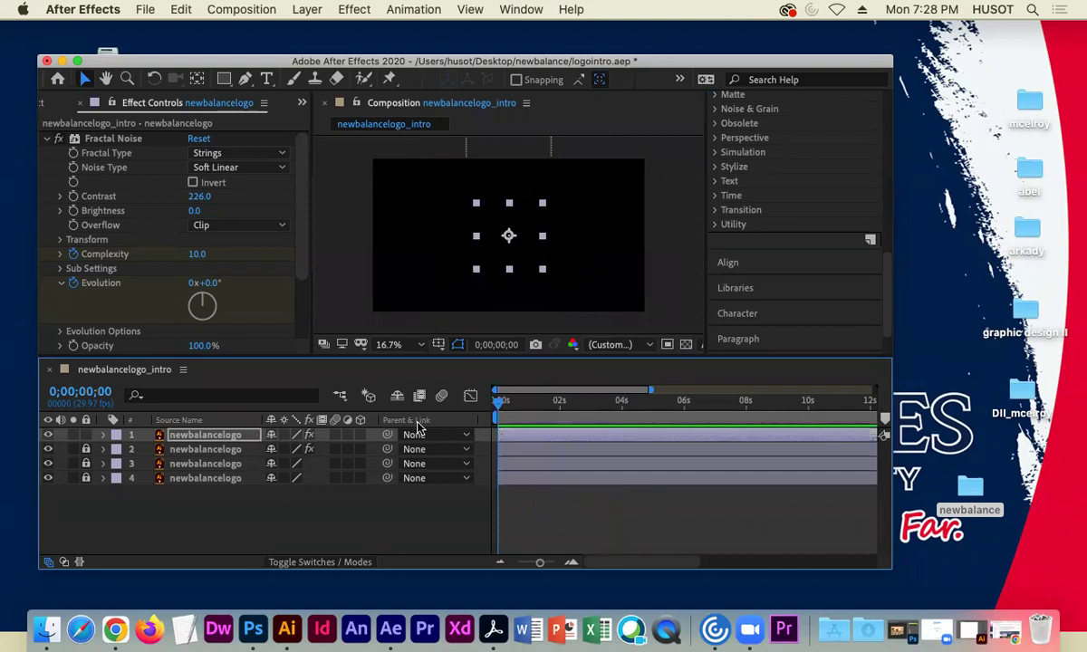
{"action": "key", "text": "space"}
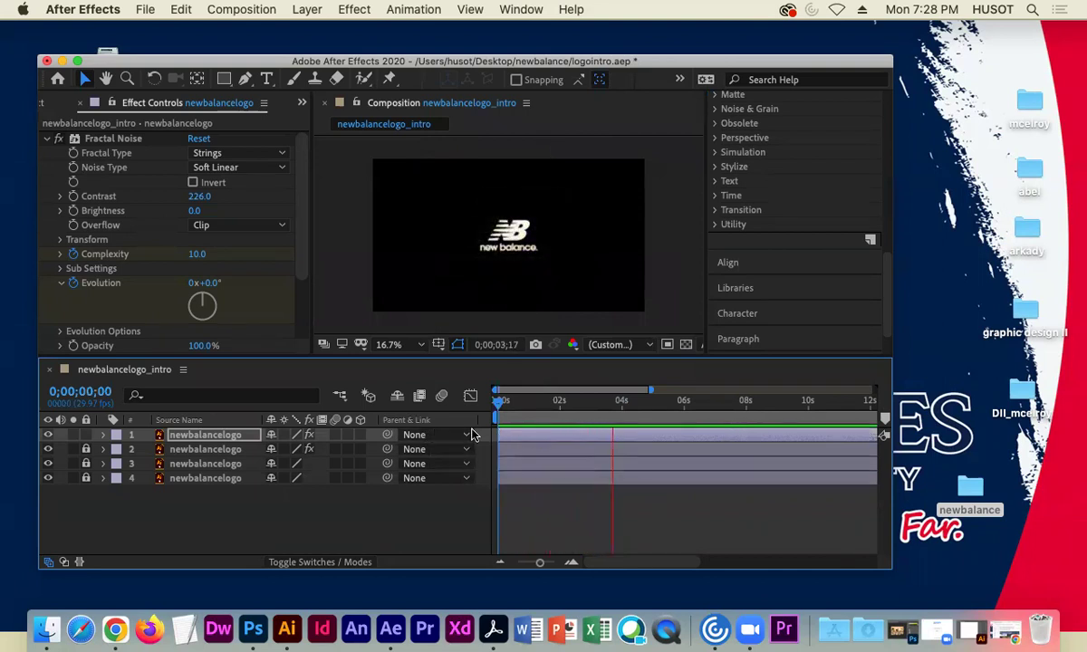
{"action": "key", "text": "space"}
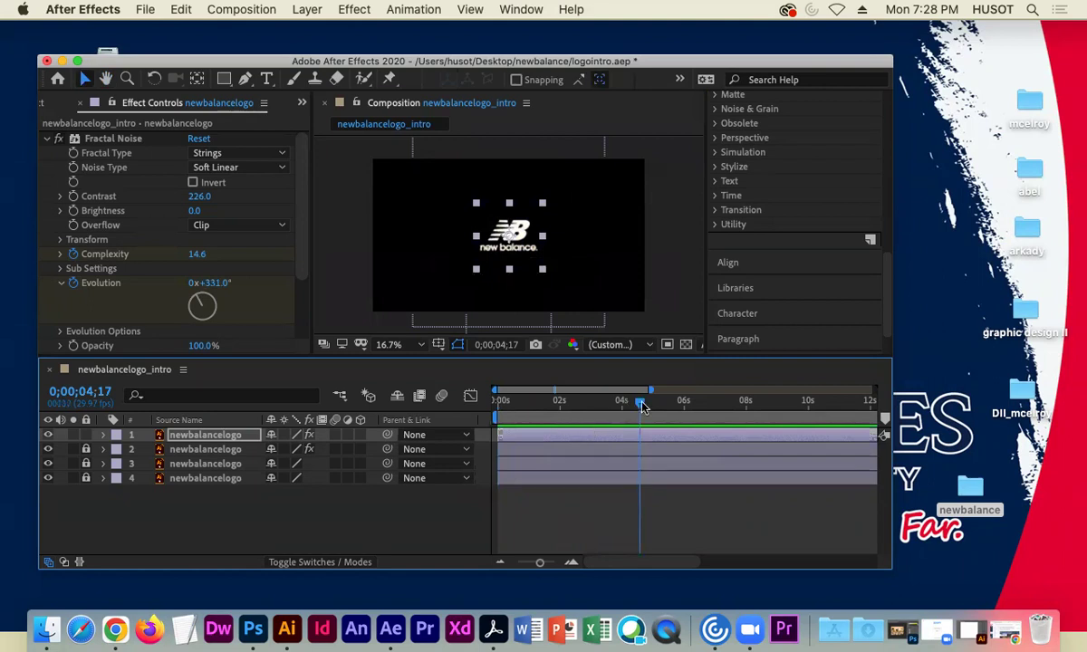
{"action": "key", "text": "Home"}
{"action": "key", "text": "space"}
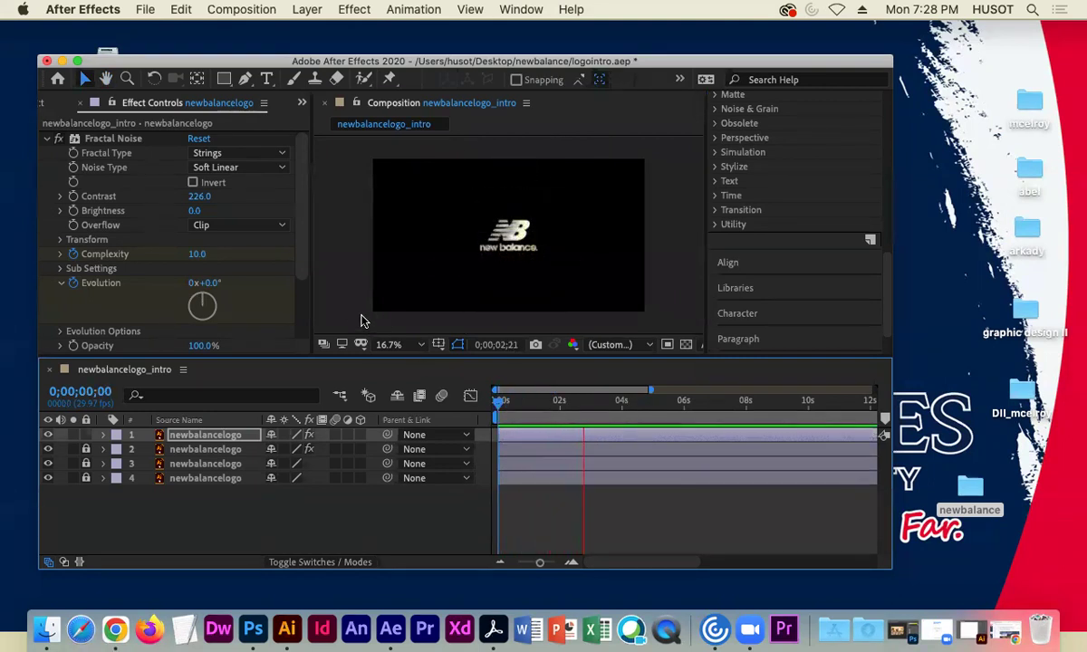
{"action": "key", "text": "space"}
{"action": "left_click_drag", "start_coordinate": [644, 407], "coordinate": [498, 401]}
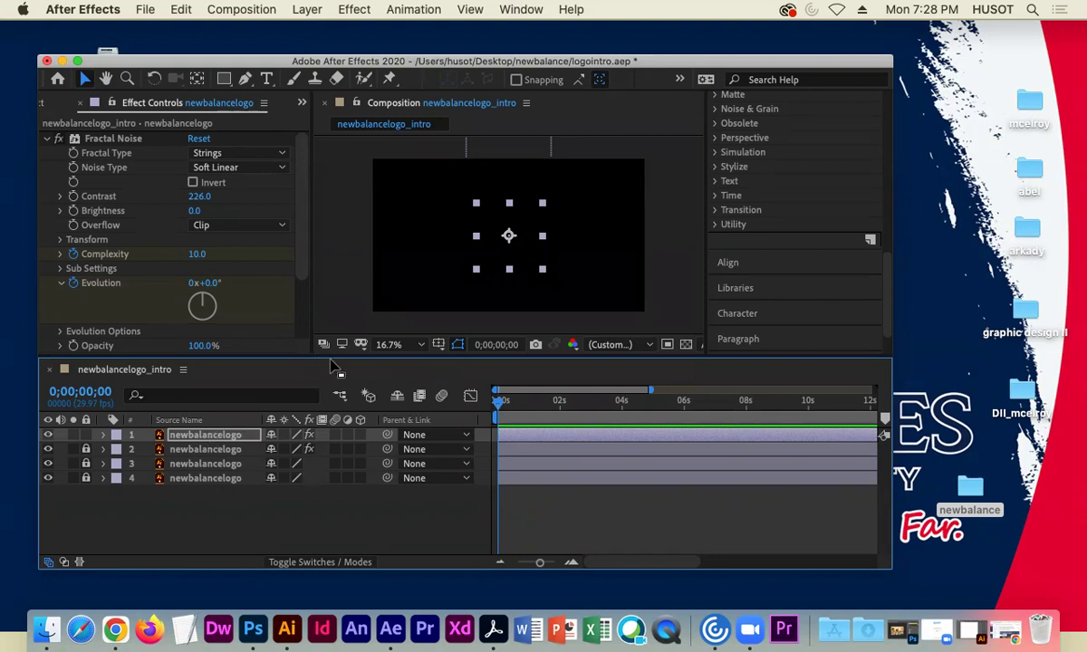
Save the logo intro project and close After Effects
{"action": "left_click", "coordinate": [145, 9]}
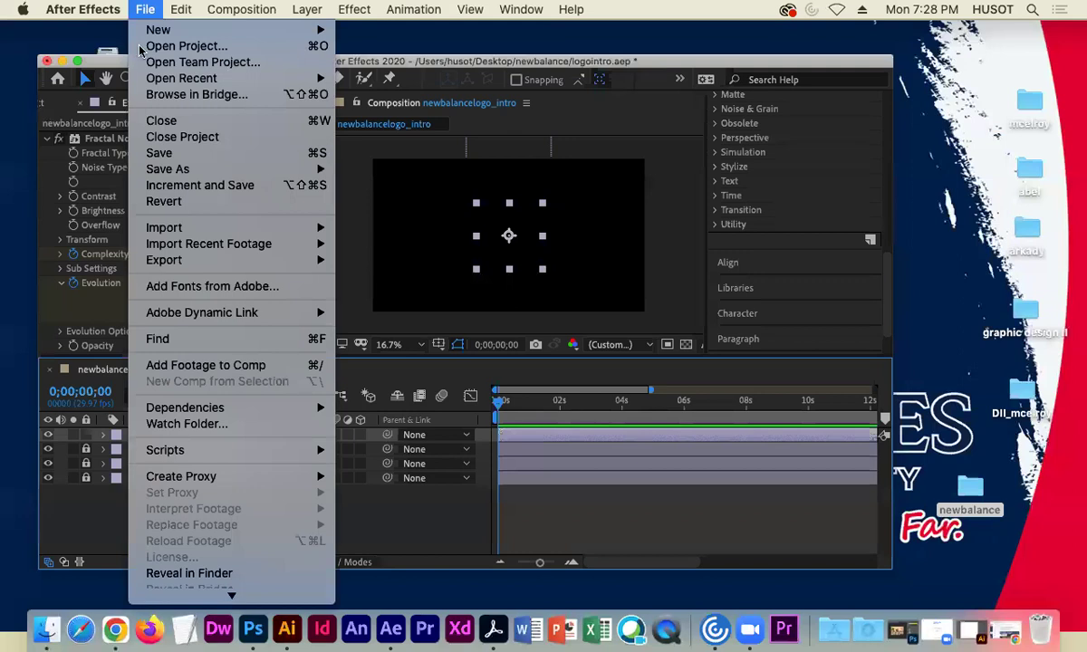
{"action": "left_click", "coordinate": [175, 154]}
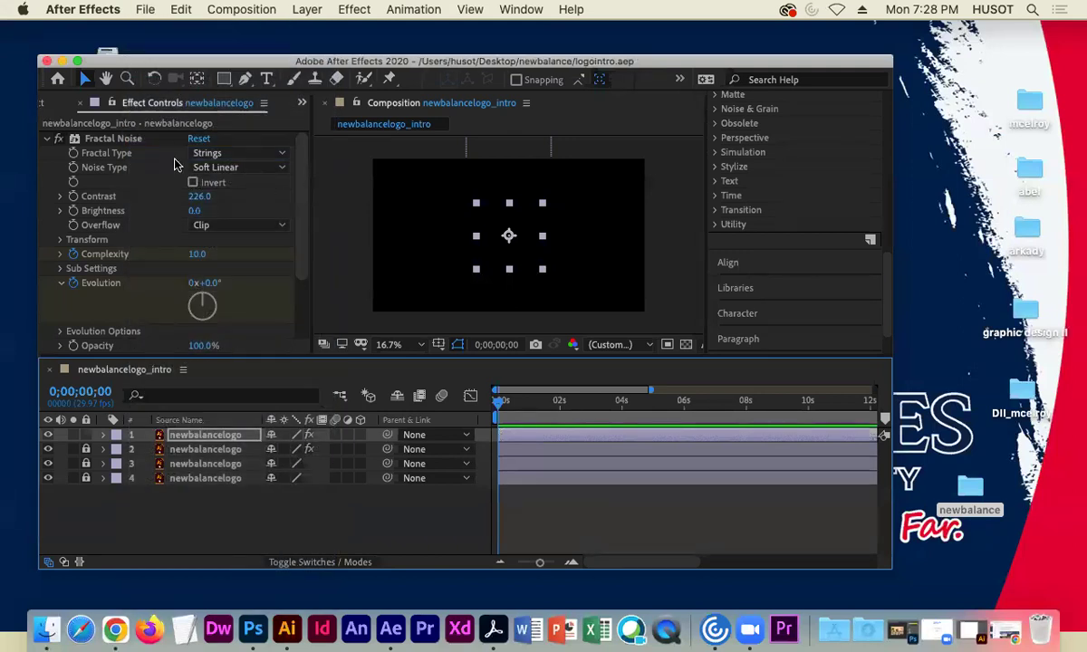
{"action": "left_click", "coordinate": [47, 61]}
{"action": "left_click", "coordinate": [47, 61]}
{"action": "left_click", "coordinate": [933, 533]}
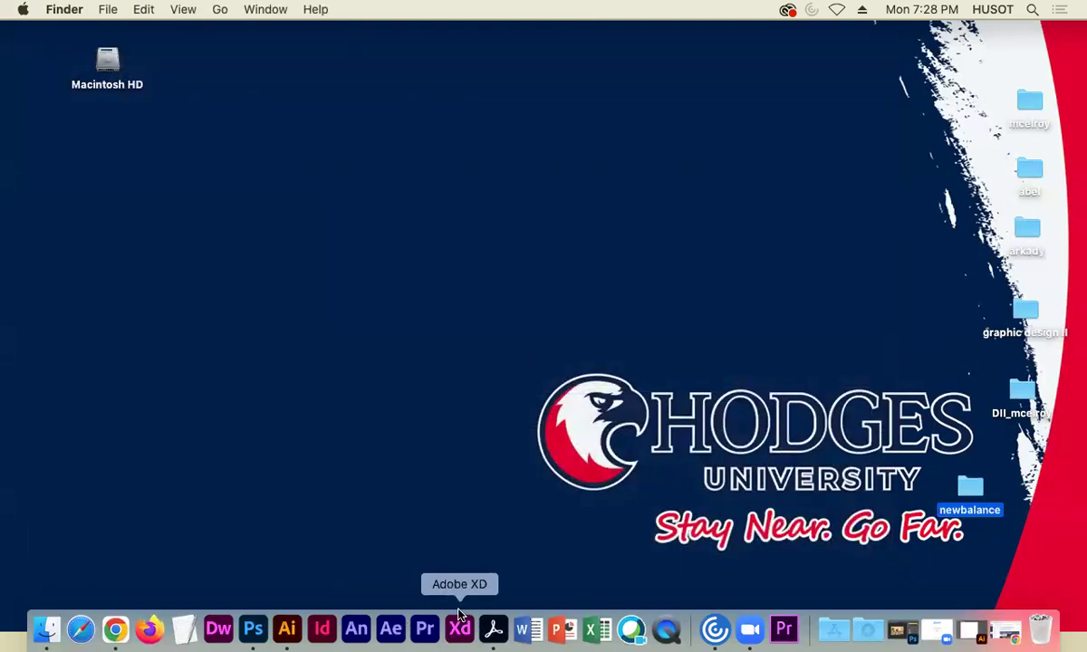
Open the Premiere Pro project stored in the newbalance desktop folder and widen its window across the screen
{"action": "double_click", "coordinate": [967, 489]}
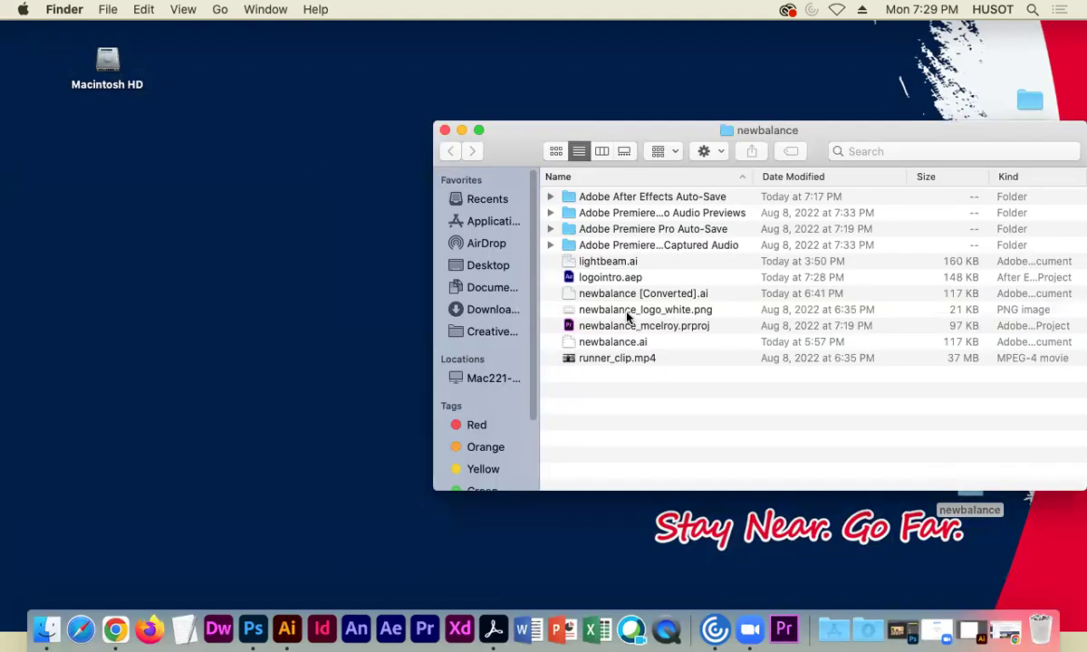
{"action": "left_click_drag", "start_coordinate": [609, 329], "coordinate": [422, 625]}
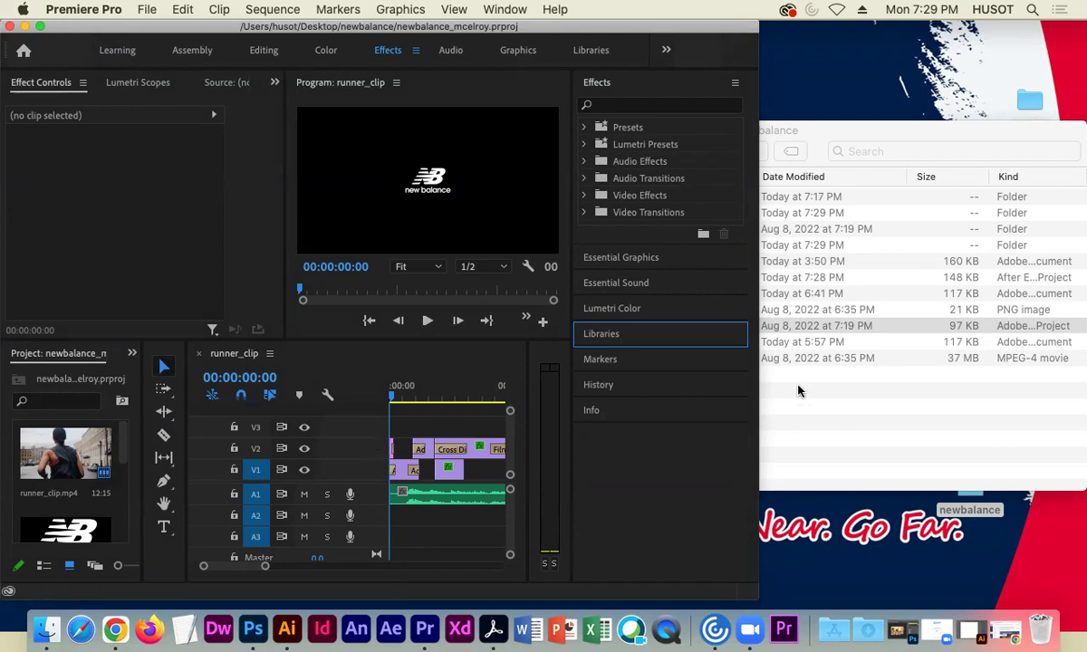
{"action": "left_click_drag", "start_coordinate": [759, 321], "coordinate": [1084, 326]}
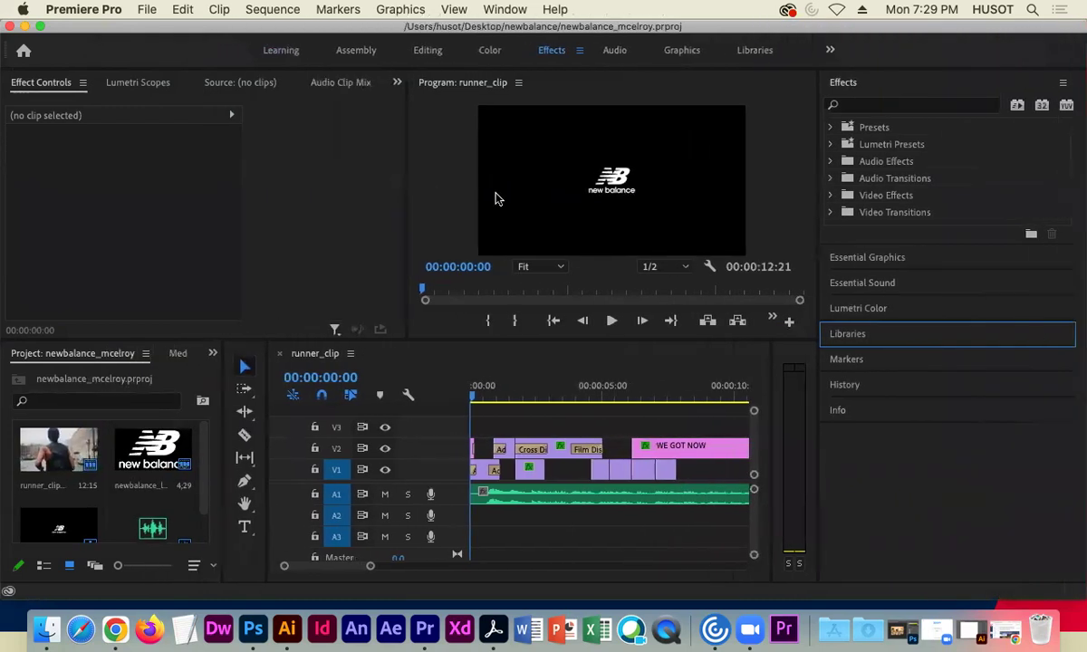
Widen the program monitor area and make the project and timeline area below it taller
{"action": "left_click_drag", "start_coordinate": [409, 185], "coordinate": [189, 190]}
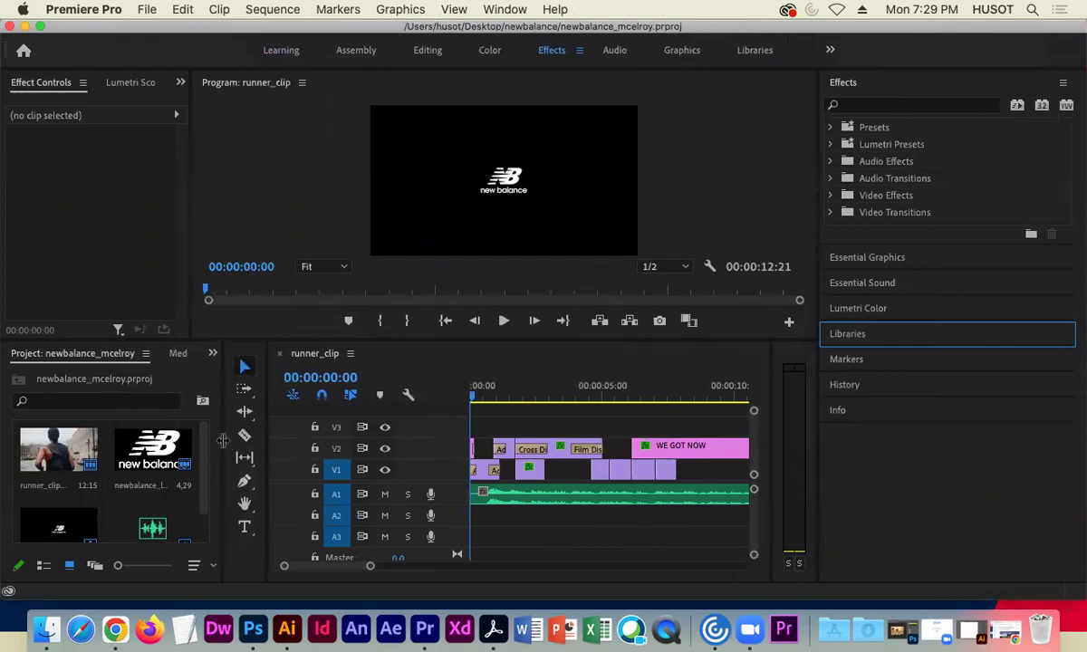
{"action": "scroll", "coordinate": [99, 446], "scroll_direction": "down", "scroll_amount": 2}
{"action": "scroll", "coordinate": [145, 470], "scroll_direction": "up", "scroll_amount": 2}
{"action": "left_click_drag", "start_coordinate": [154, 341], "coordinate": [163, 294]}
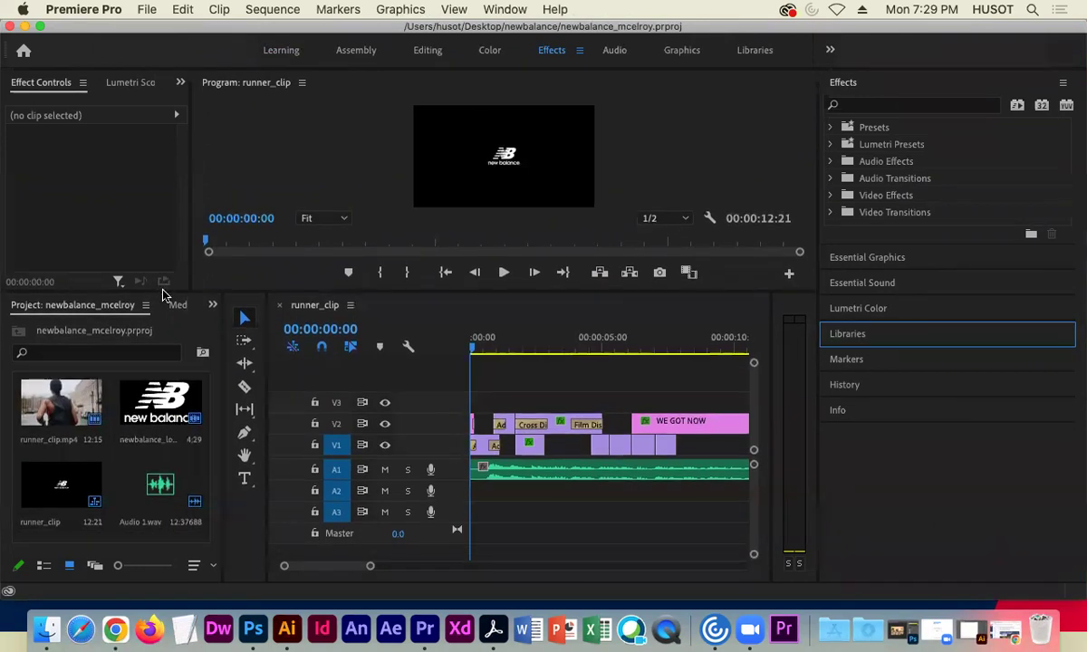
Scrub through the opening of the runner_clip sequence, adjust the system volume, and play it from the start
{"action": "left_click", "coordinate": [480, 347]}
{"action": "left_click_drag", "start_coordinate": [482, 347], "coordinate": [558, 354]}
{"action": "key", "text": "XF86AudioRaiseVolume"}
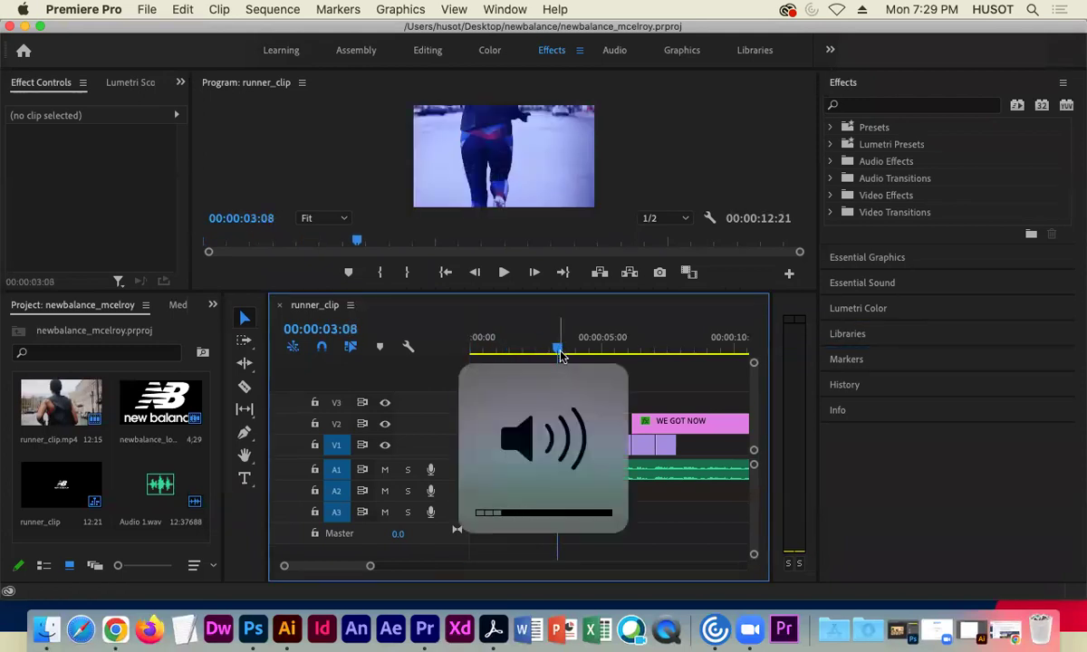
{"action": "key", "text": "XF86AudioMute"}
{"action": "left_click_drag", "start_coordinate": [558, 352], "coordinate": [469, 344]}
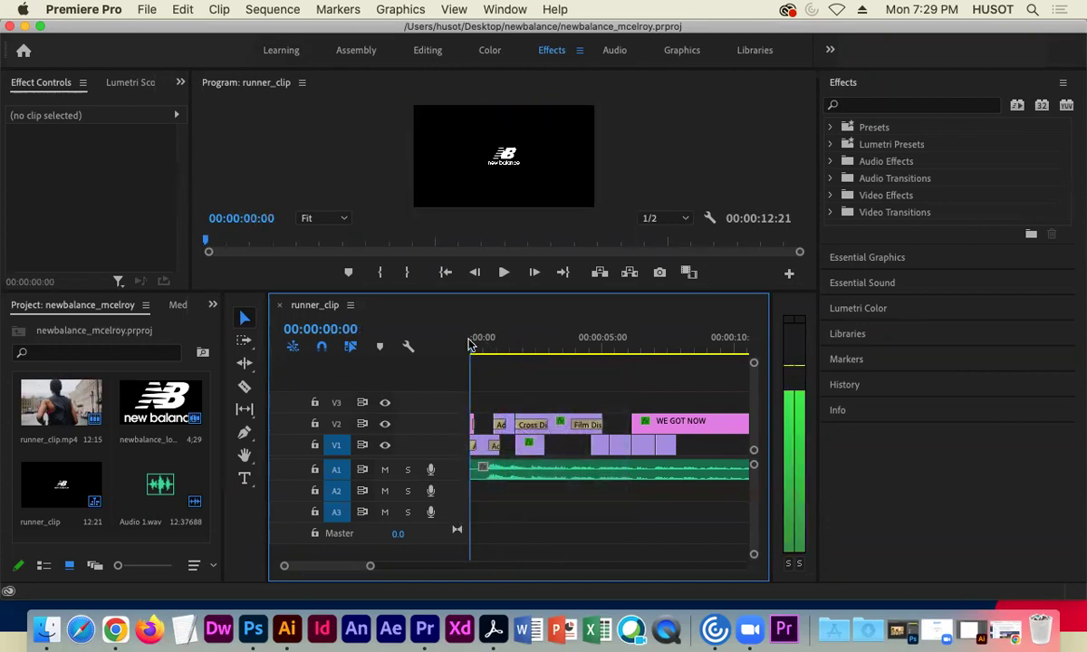
{"action": "key", "text": "space"}
{"action": "key", "text": "space"}
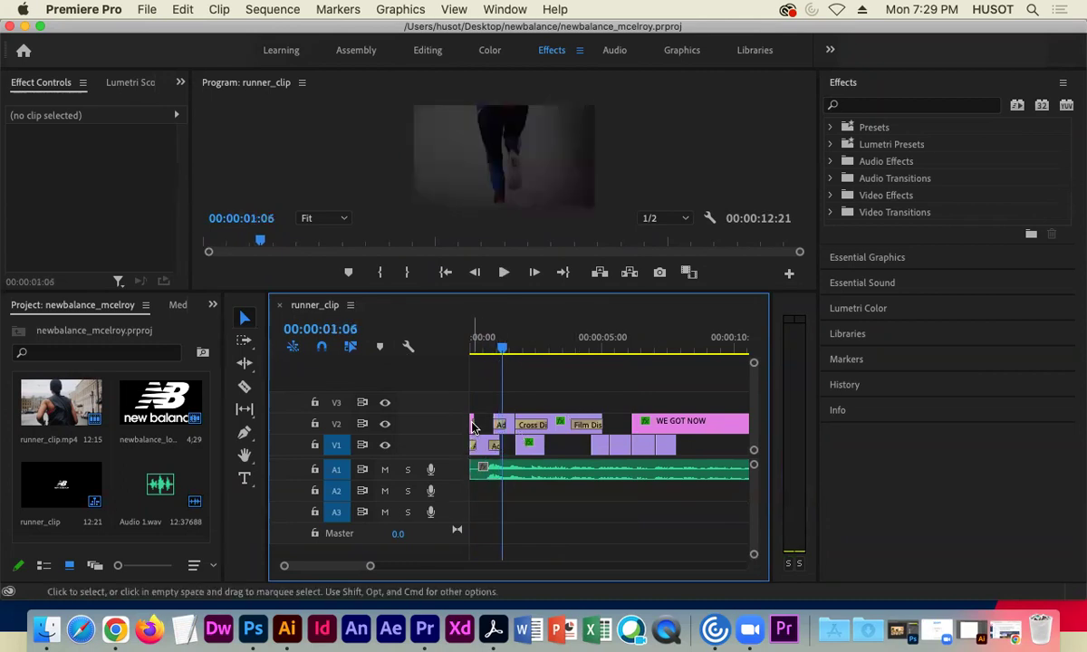
Delete the short newbalance_logo_white.png clip at the beginning of track V2
{"action": "left_click", "coordinate": [473, 422]}
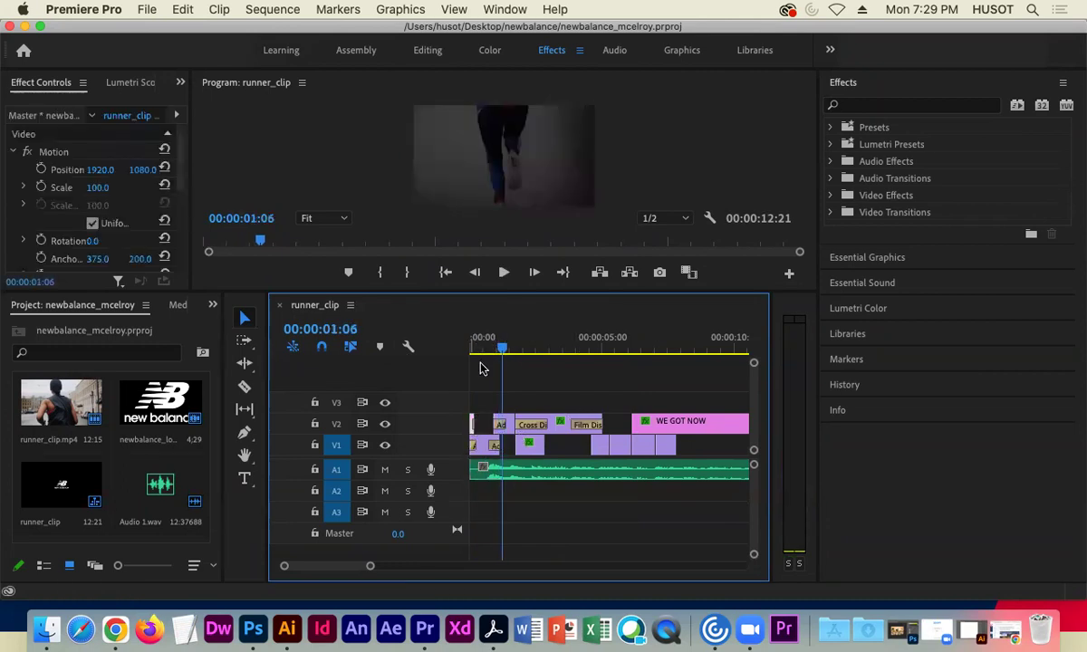
{"action": "left_click_drag", "start_coordinate": [501, 351], "coordinate": [447, 355]}
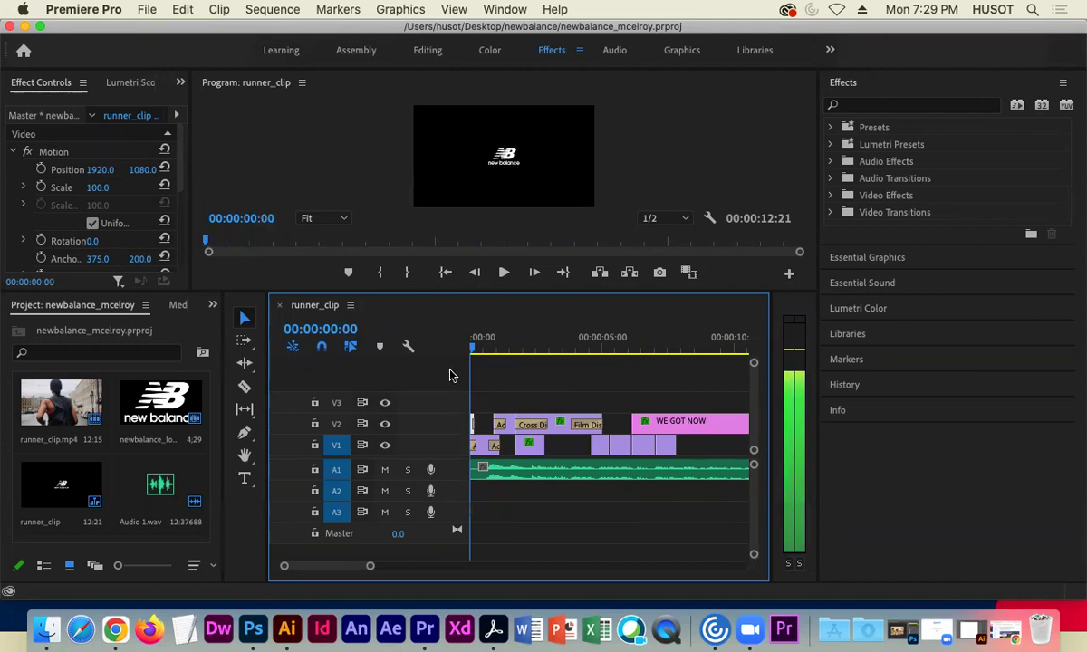
{"action": "left_click_drag", "start_coordinate": [369, 570], "coordinate": [345, 570]}
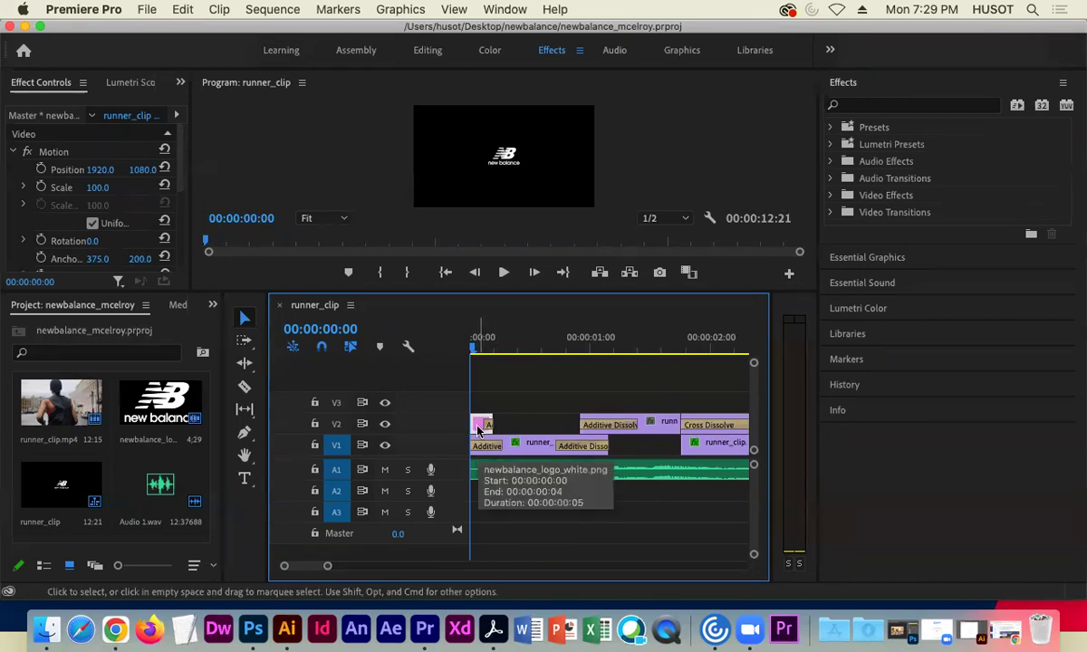
{"action": "key", "text": "Delete"}
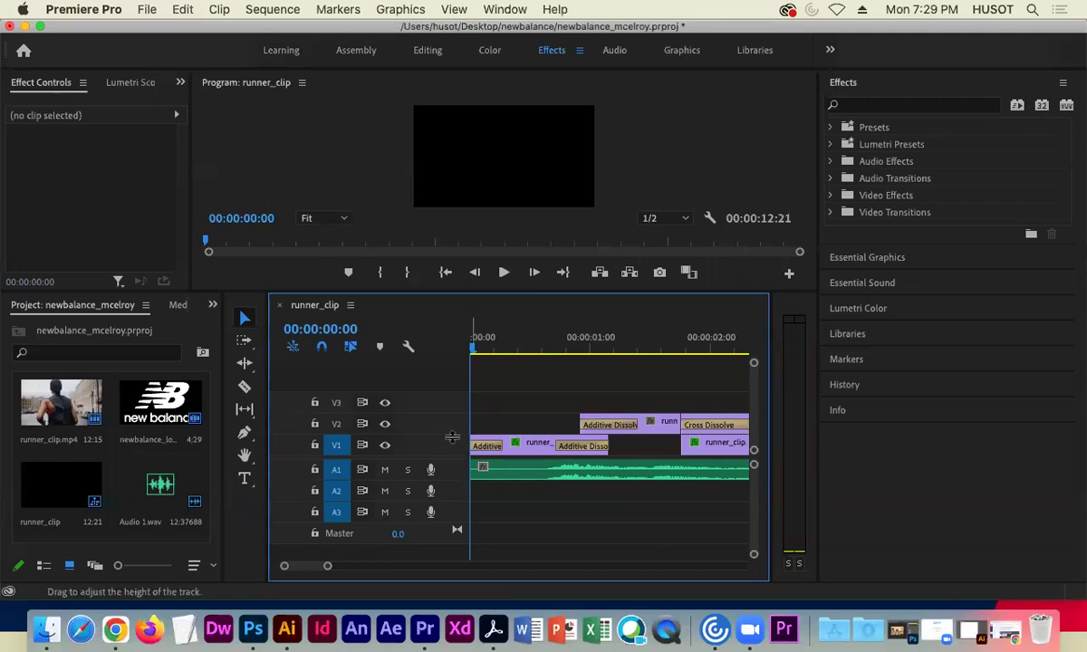
Import the newbalancelogo_intro composition from logointro.aep and place it on track V3 at the start of the runner_clip sequence
{"action": "left_click_drag", "start_coordinate": [1061, 275], "coordinate": [911, 272]}
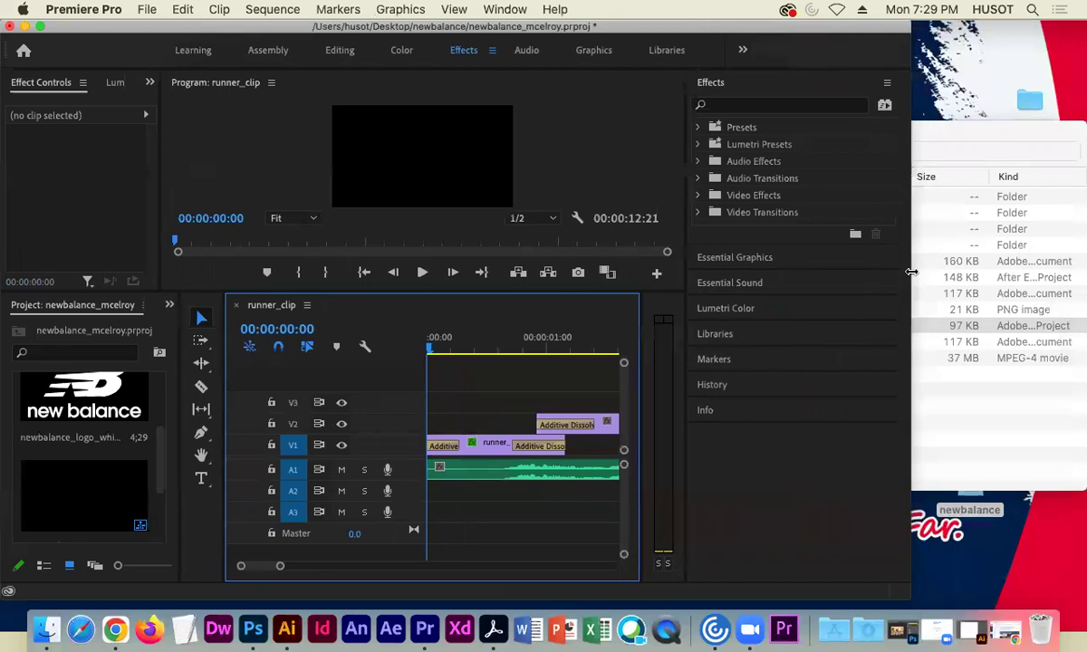
{"action": "left_click", "coordinate": [989, 140]}
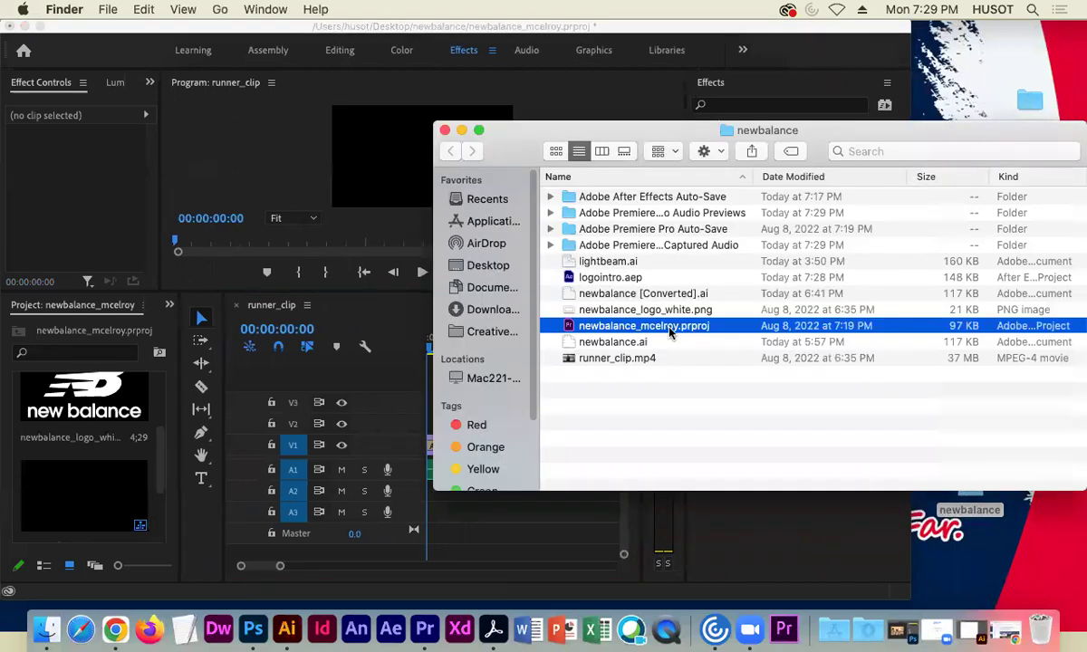
{"action": "left_click", "coordinate": [588, 278]}
{"action": "left_click_drag", "start_coordinate": [569, 279], "coordinate": [133, 462]}
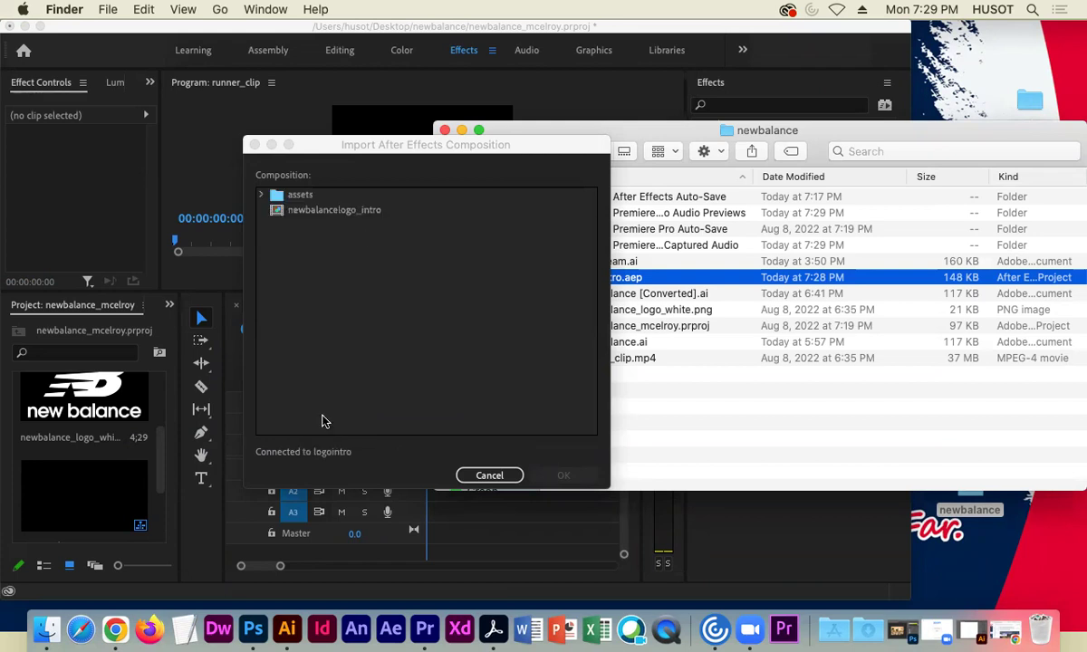
{"action": "left_click", "coordinate": [294, 211]}
{"action": "left_click", "coordinate": [561, 475]}
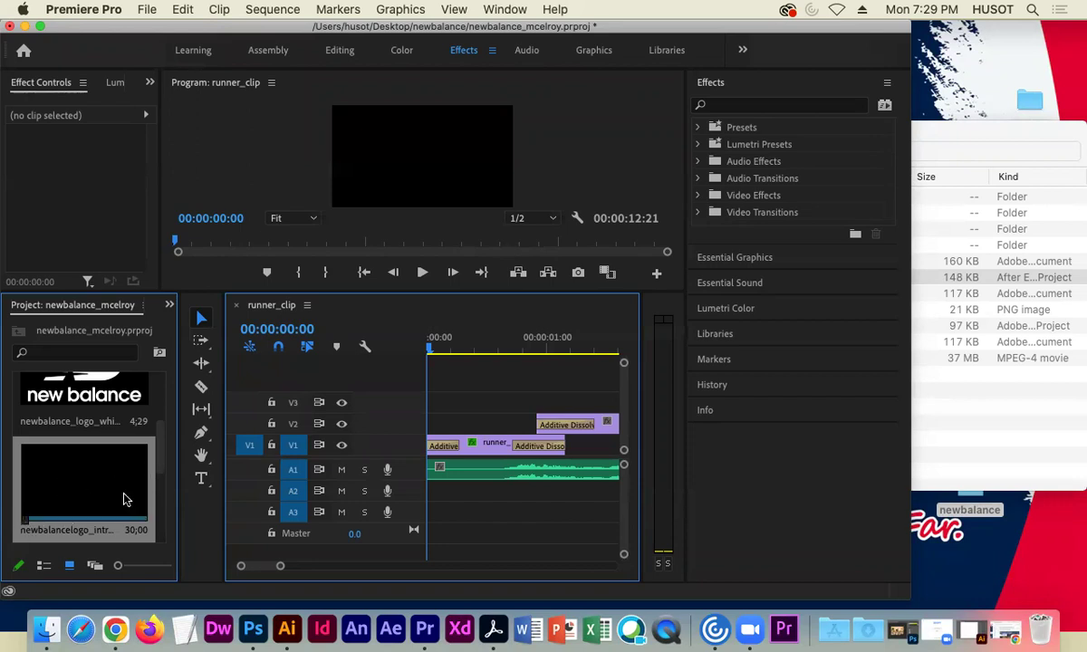
{"action": "left_click_drag", "start_coordinate": [308, 447], "coordinate": [433, 404]}
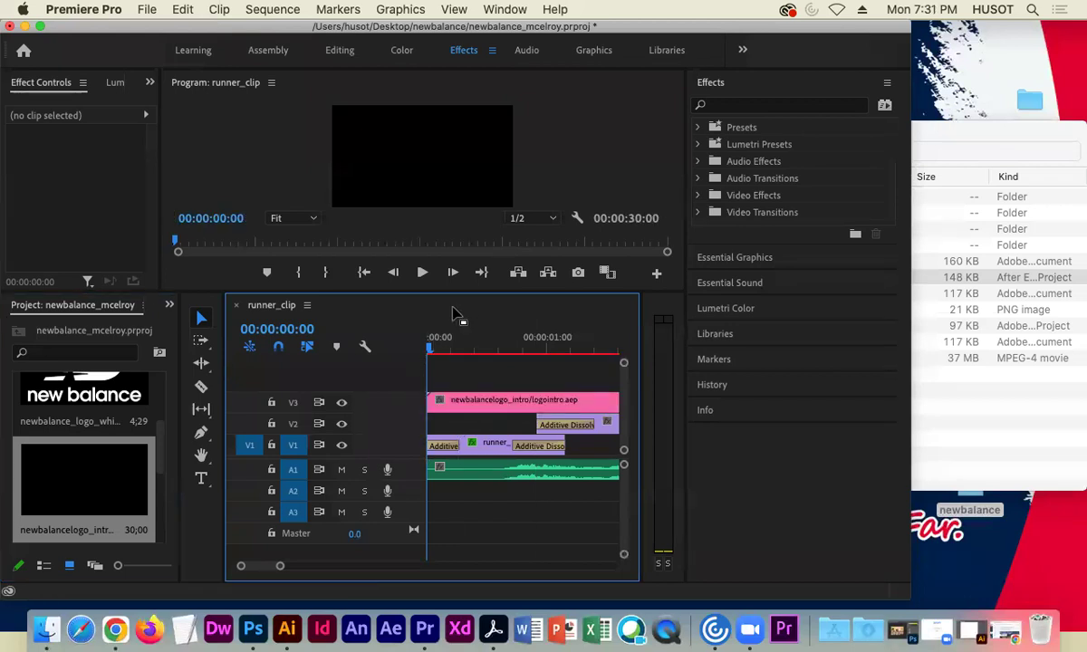
{"action": "left_click_drag", "start_coordinate": [432, 350], "coordinate": [478, 347]}
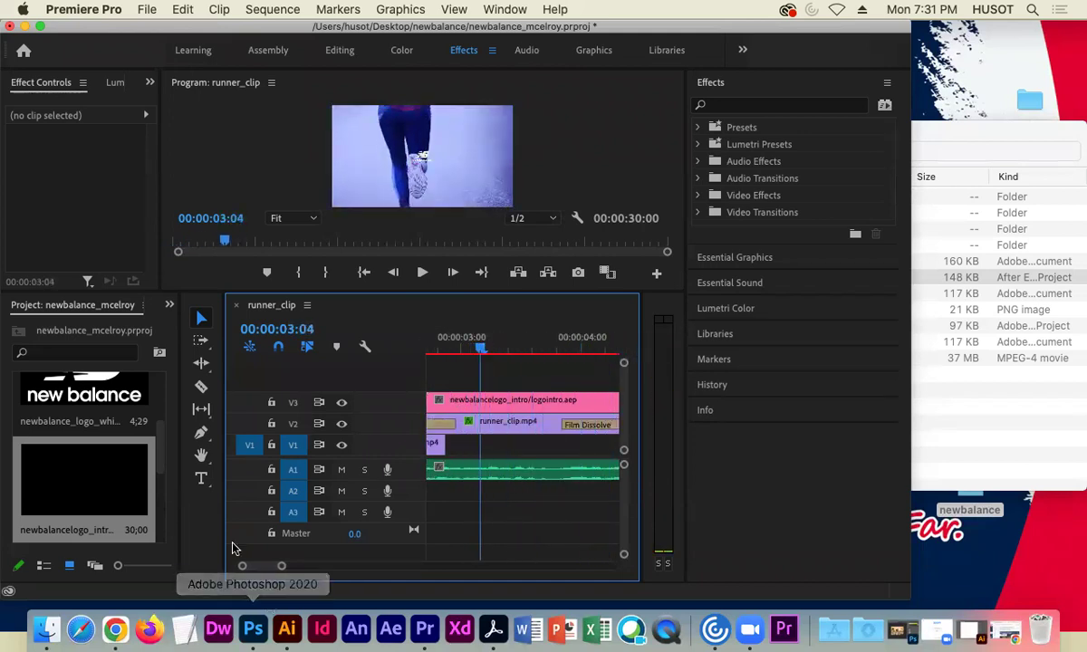
Trim the end of the newbalancelogo_intro clip on track V3 so it lasts about 4 seconds
{"action": "left_click_drag", "start_coordinate": [282, 567], "coordinate": [351, 569]}
{"action": "left_click", "coordinate": [589, 405]}
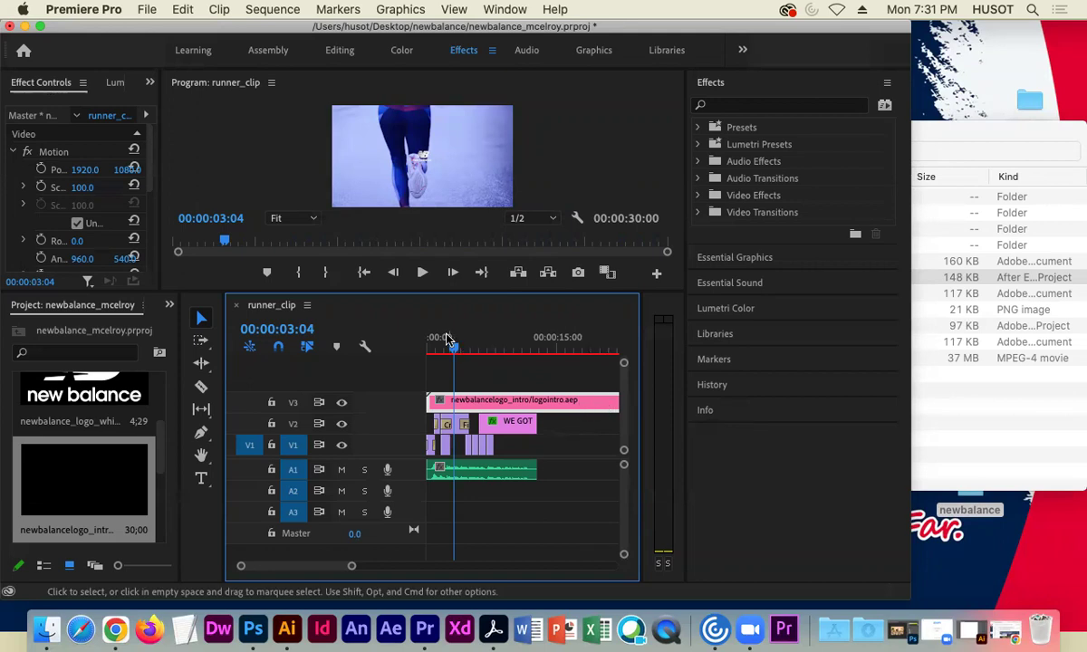
{"action": "left_click_drag", "start_coordinate": [351, 567], "coordinate": [384, 567]}
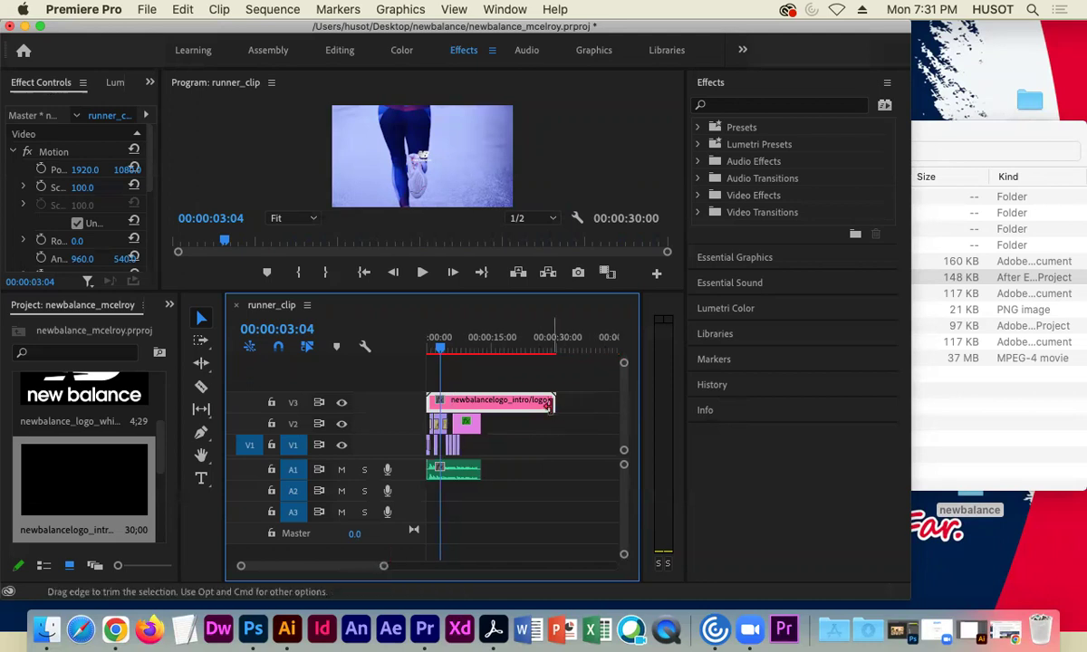
{"action": "left_click_drag", "start_coordinate": [512, 402], "coordinate": [439, 401]}
{"action": "left_click_drag", "start_coordinate": [429, 544], "coordinate": [349, 567]}
{"action": "left_click_drag", "start_coordinate": [582, 400], "coordinate": [539, 405]}
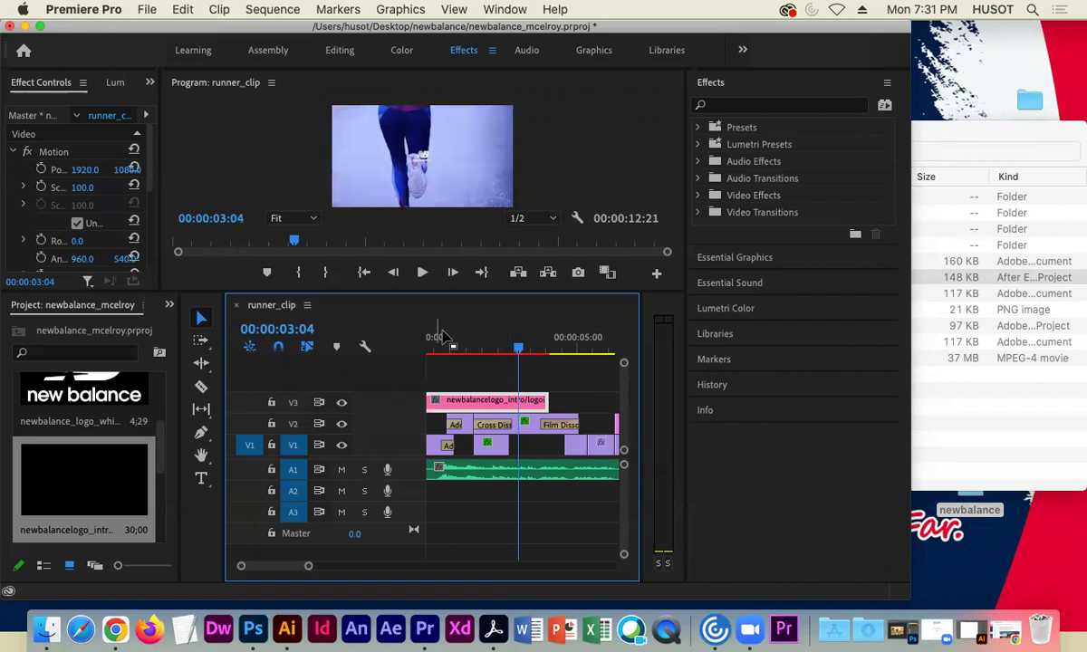
{"action": "left_click", "coordinate": [419, 262]}
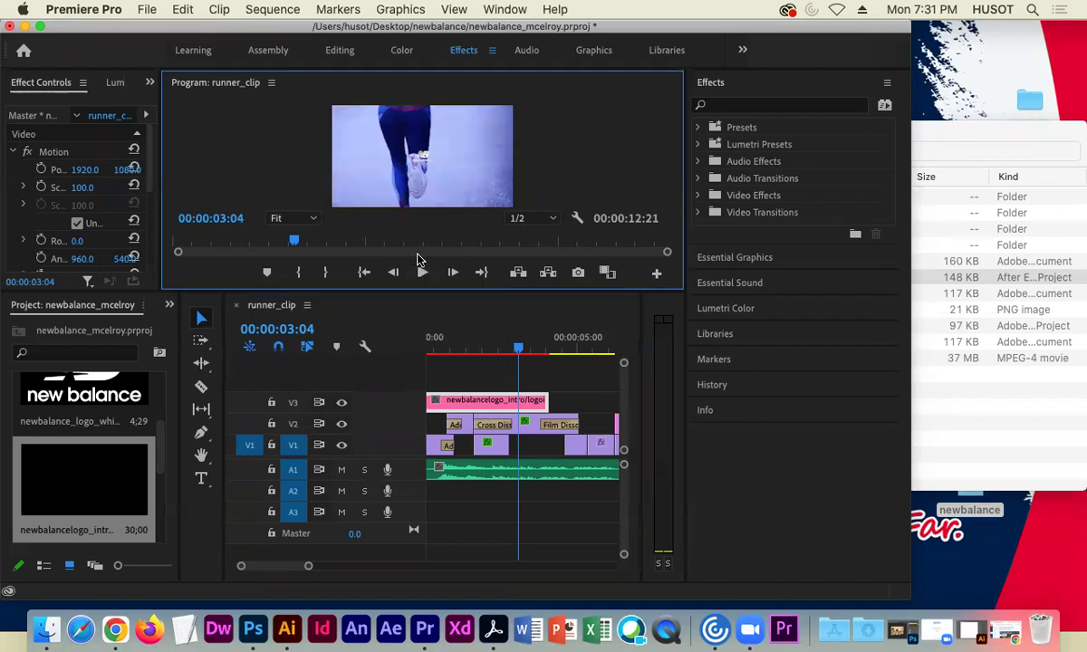
Enlarge the program monitor and play the opening of the runner_clip sequence from the start
{"action": "left_click_drag", "start_coordinate": [409, 342], "coordinate": [425, 450]}
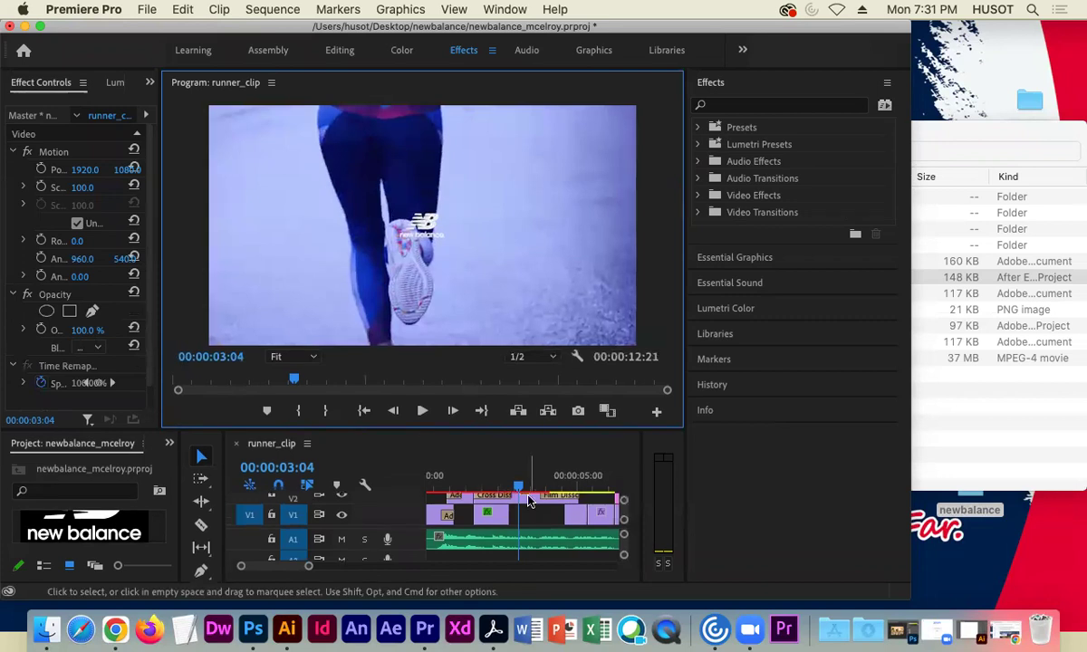
{"action": "left_click_drag", "start_coordinate": [494, 476], "coordinate": [396, 487]}
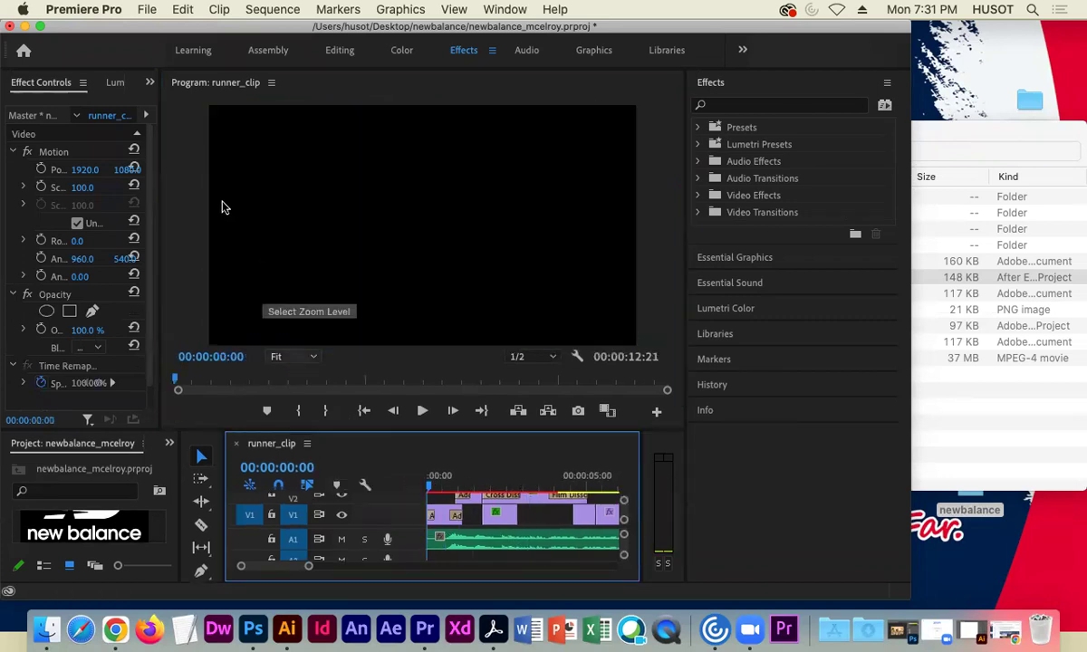
{"action": "key", "text": "space"}
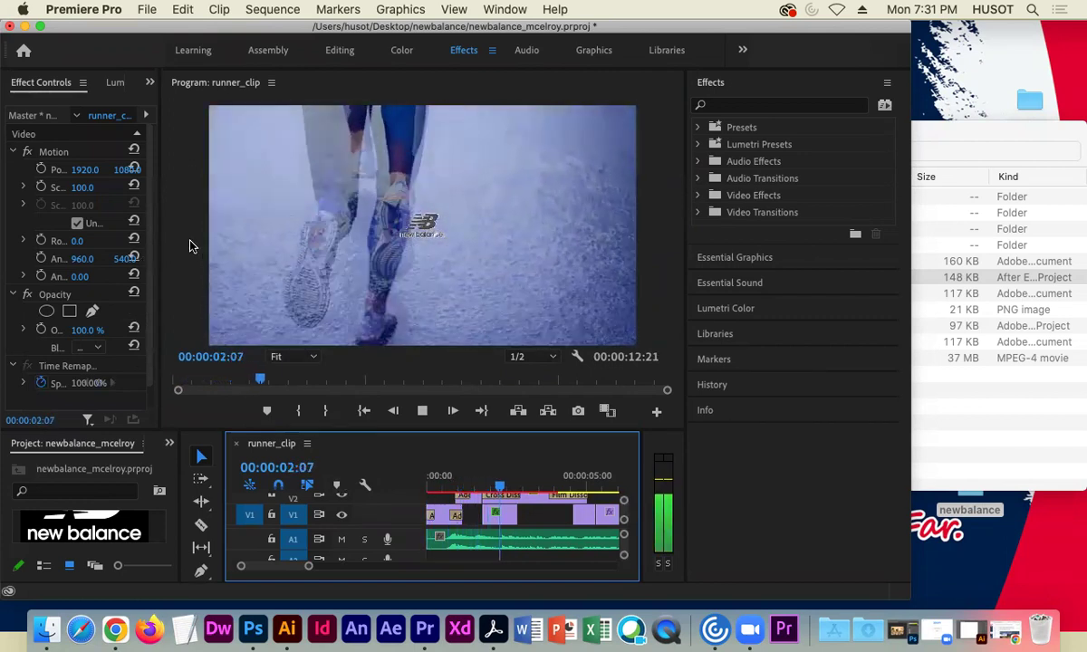
{"action": "key", "text": "space"}
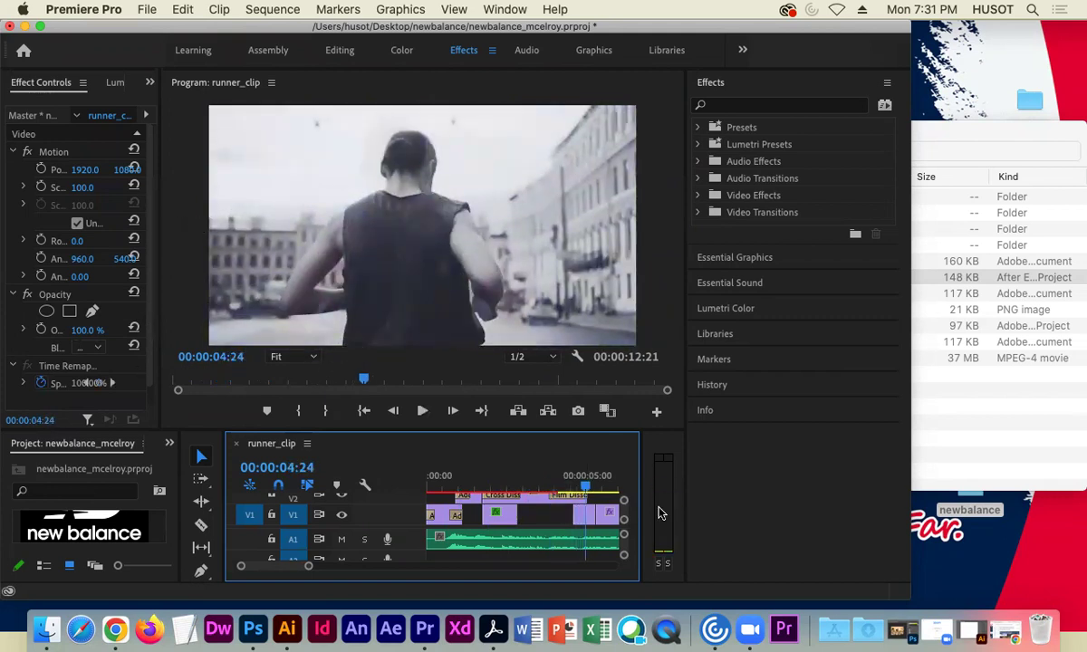
Scrub through the WE GOT NOW section of the runner_clip sequence and return the playhead to the beginning
{"action": "left_click_drag", "start_coordinate": [548, 486], "coordinate": [431, 487]}
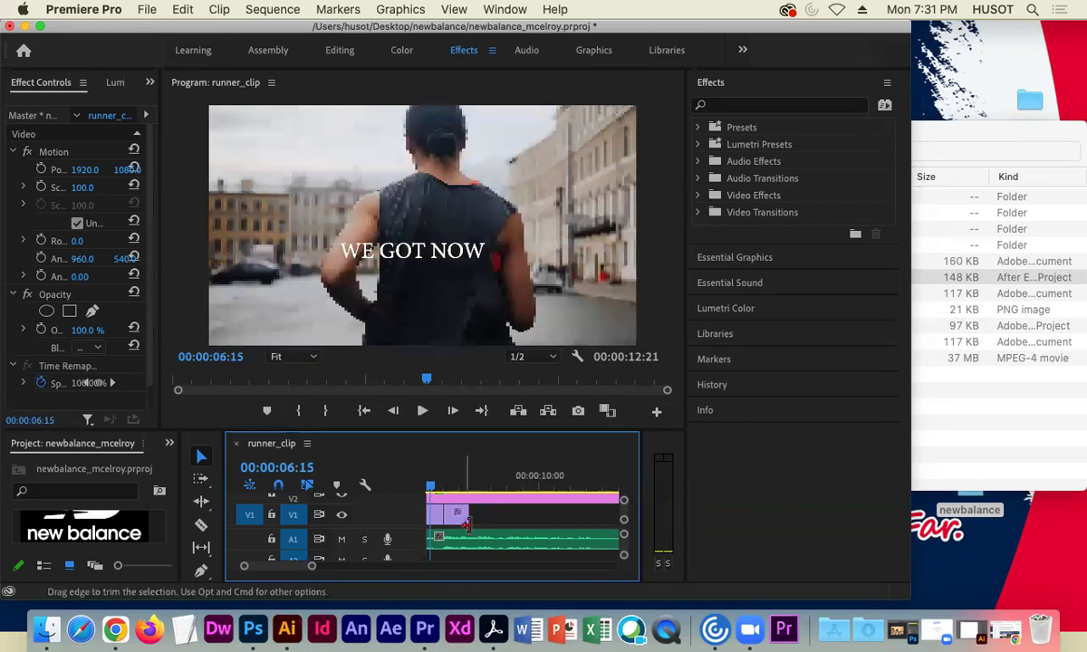
{"action": "scroll", "coordinate": [457, 530], "scroll_direction": "up", "scroll_amount": 3}
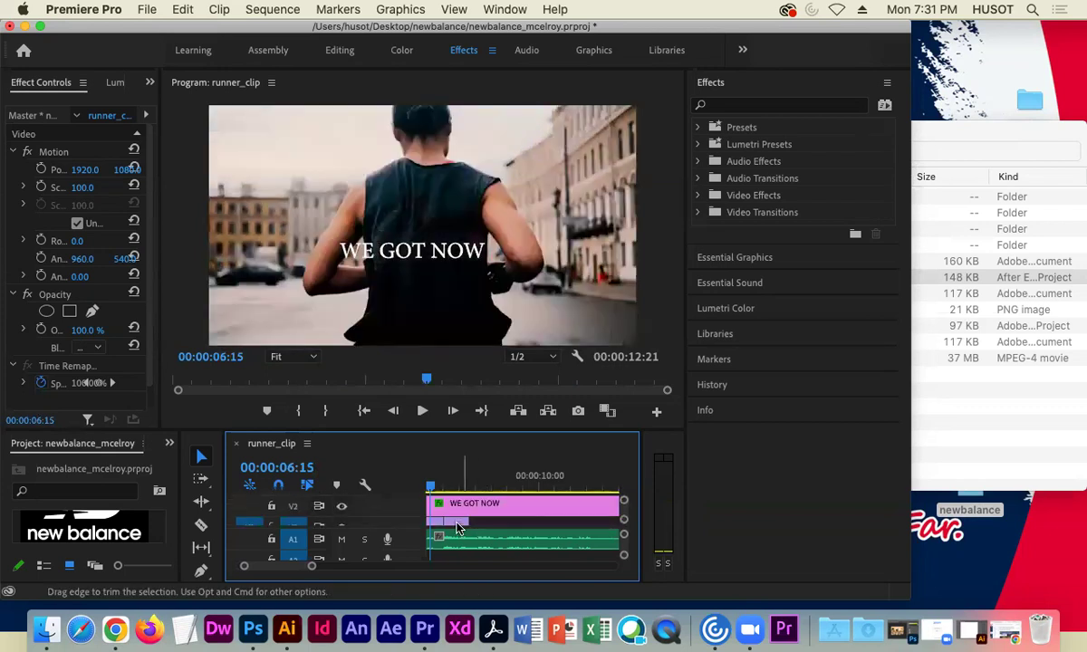
{"action": "mouse_move", "coordinate": [436, 498]}
{"action": "left_mouse_down"}
{"action": "mouse_move", "coordinate": [625, 496]}
{"action": "mouse_move", "coordinate": [446, 505]}
{"action": "left_mouse_up"}
{"action": "left_click", "coordinate": [523, 489]}
{"action": "left_click_drag", "start_coordinate": [522, 490], "coordinate": [593, 487]}
{"action": "key", "text": "="}
{"action": "key", "text": "minus"}
{"action": "key", "text": "minus"}
{"action": "left_click_drag", "start_coordinate": [496, 506], "coordinate": [410, 491]}
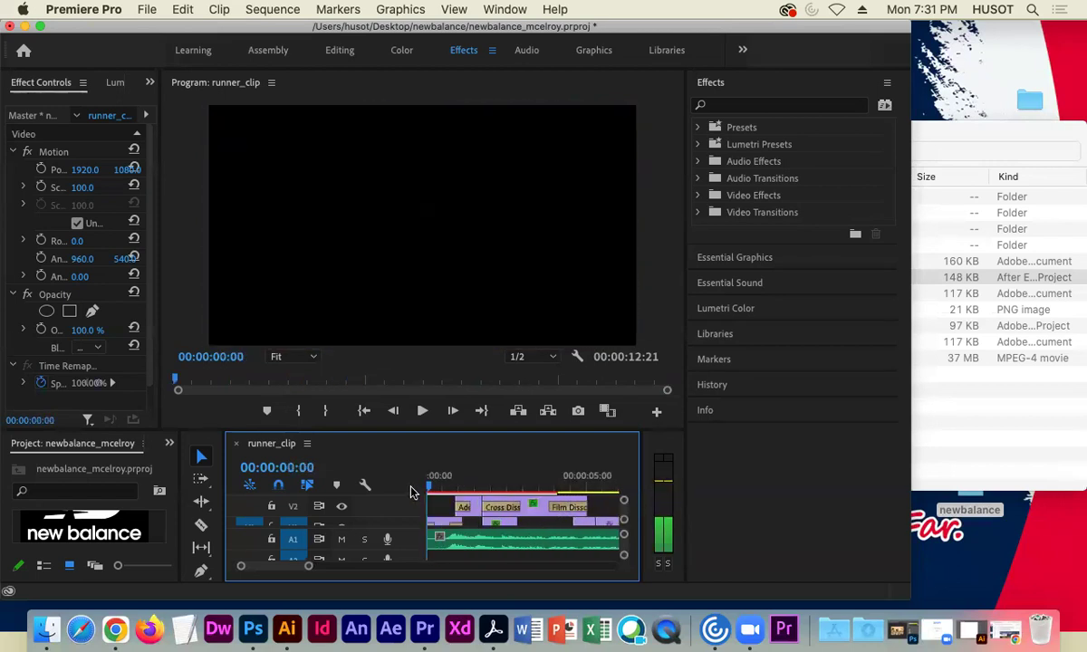
{"action": "scroll", "coordinate": [533, 511], "scroll_direction": "up", "scroll_amount": 2}
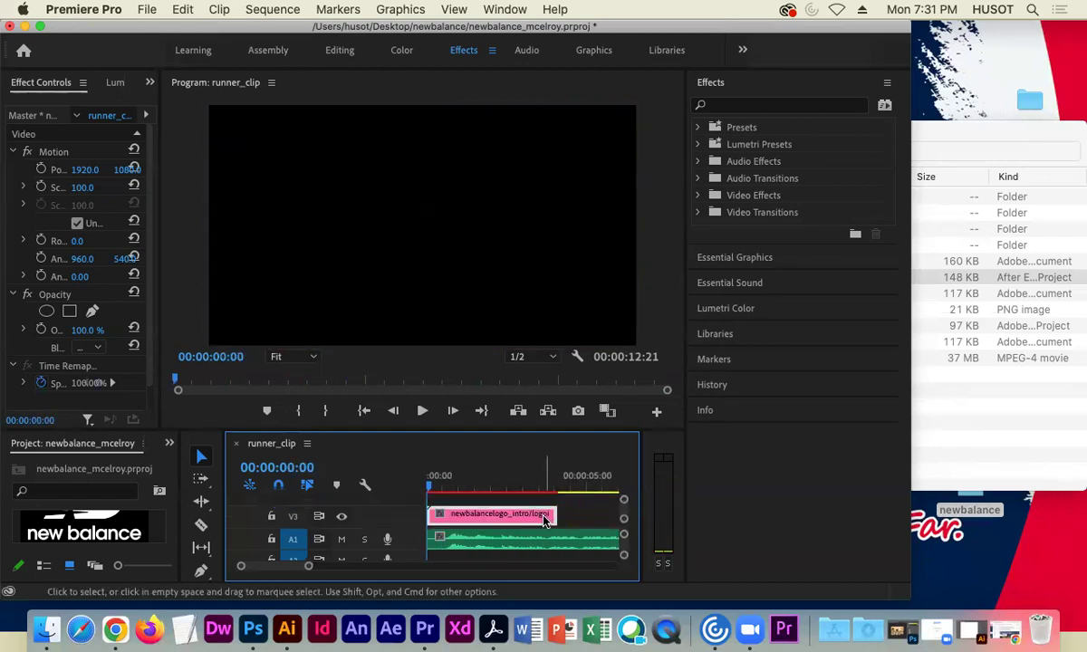
{"action": "right_click", "coordinate": [543, 521]}
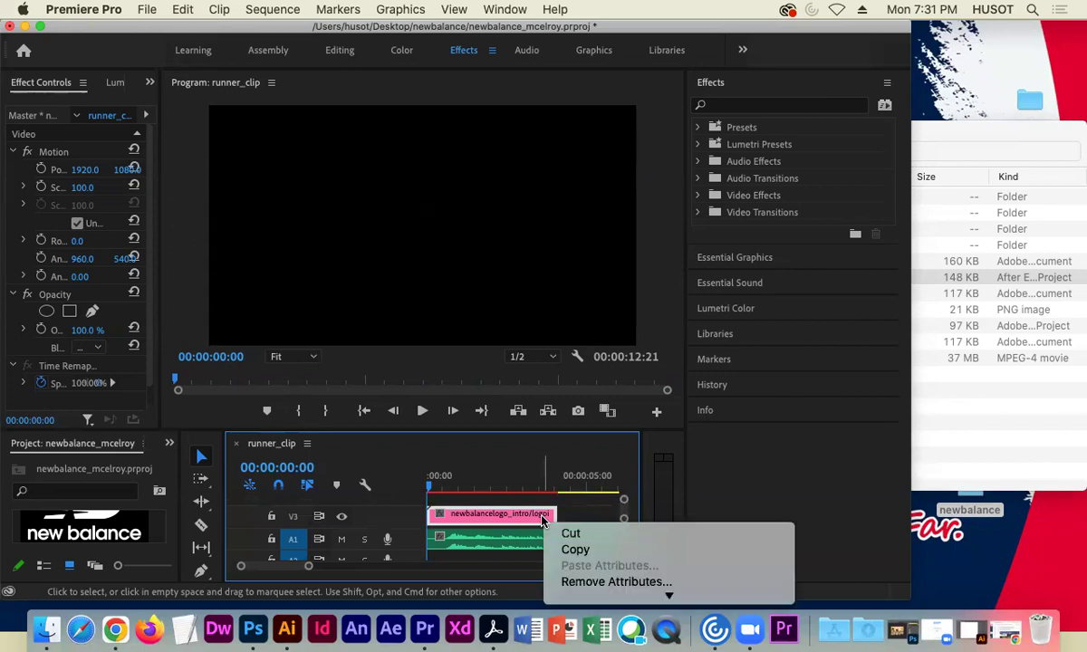
{"action": "left_click", "coordinate": [576, 548]}
{"action": "left_click", "coordinate": [585, 522]}
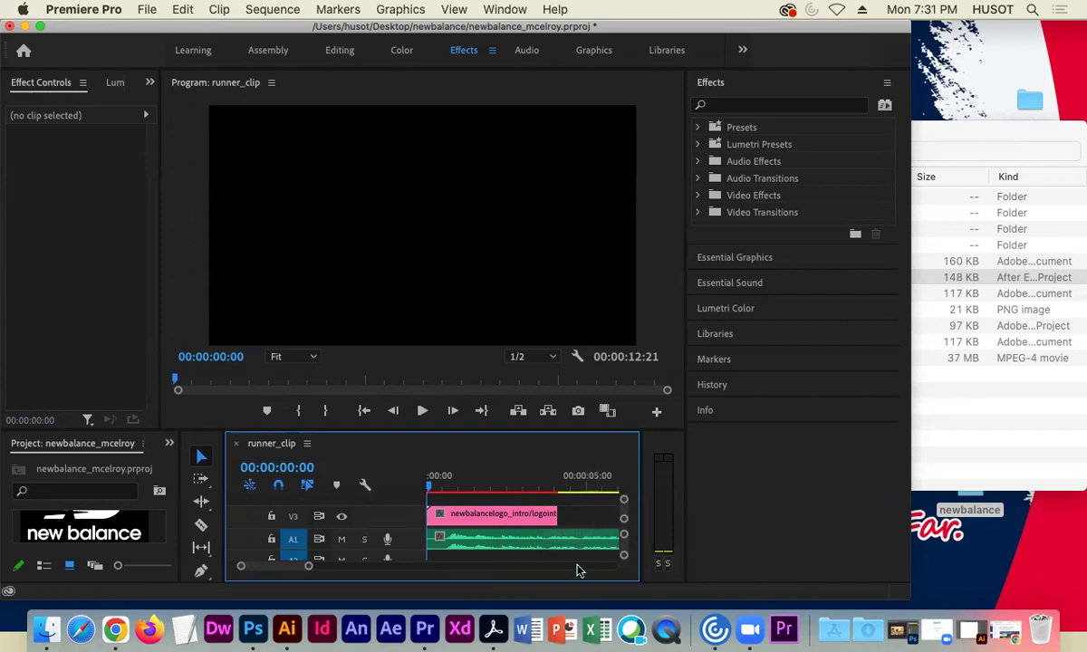
{"action": "left_click", "coordinate": [573, 523]}
Review the sequence after the logo intro, enlarge the timeline area, and select the WE GOT NOW title at 00:00:06:18
{"action": "left_click", "coordinate": [557, 476]}
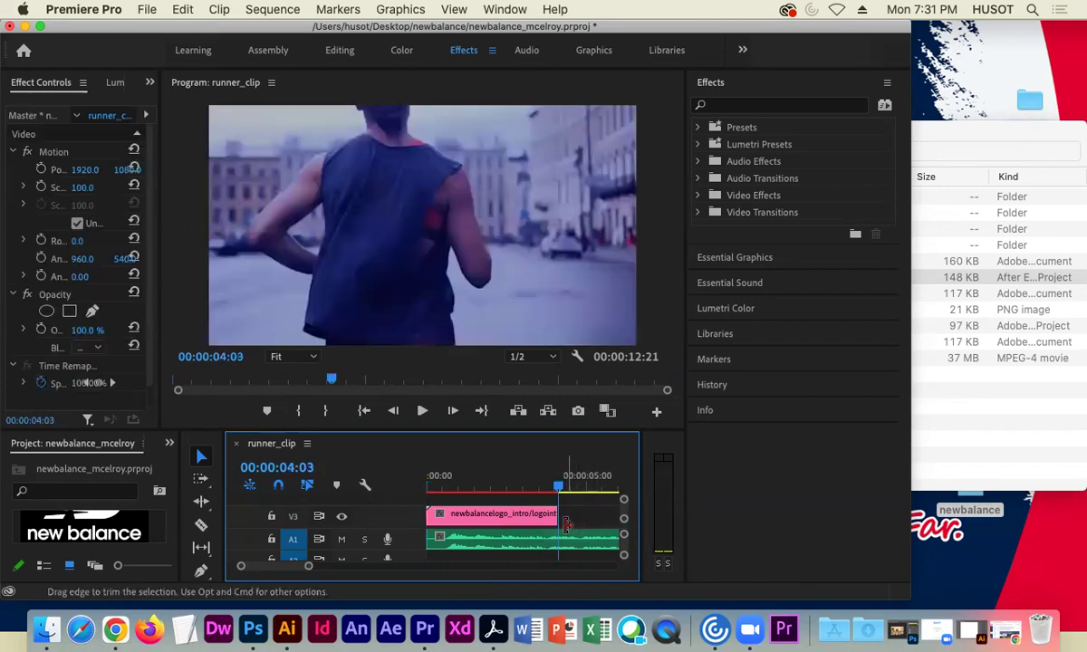
{"action": "left_click_drag", "start_coordinate": [559, 489], "coordinate": [648, 491]}
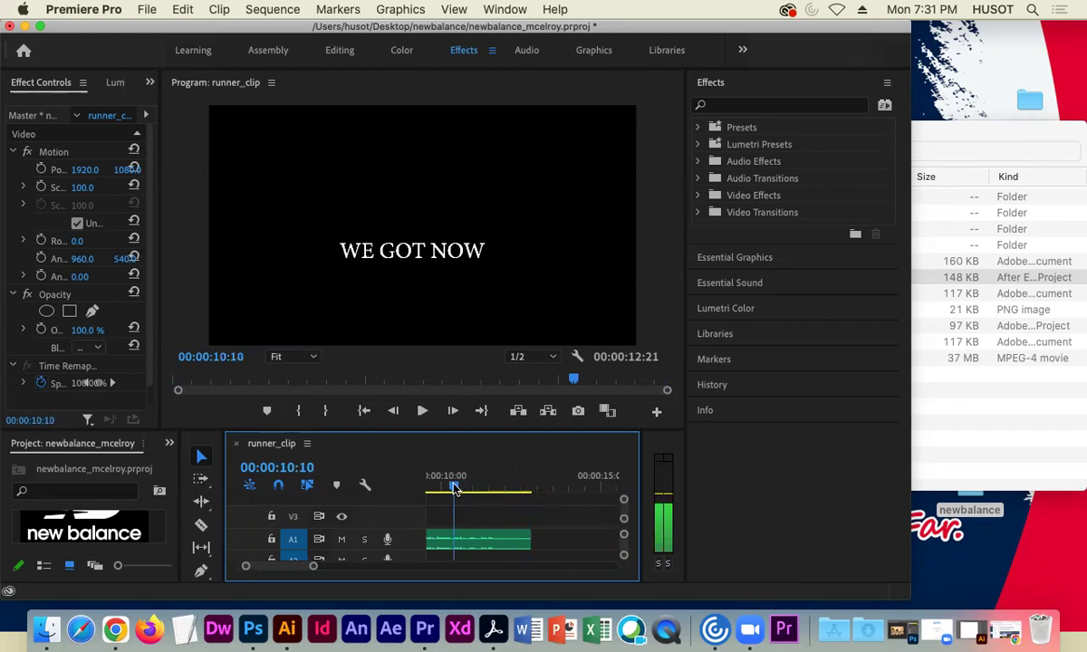
{"action": "left_click", "coordinate": [432, 387]}
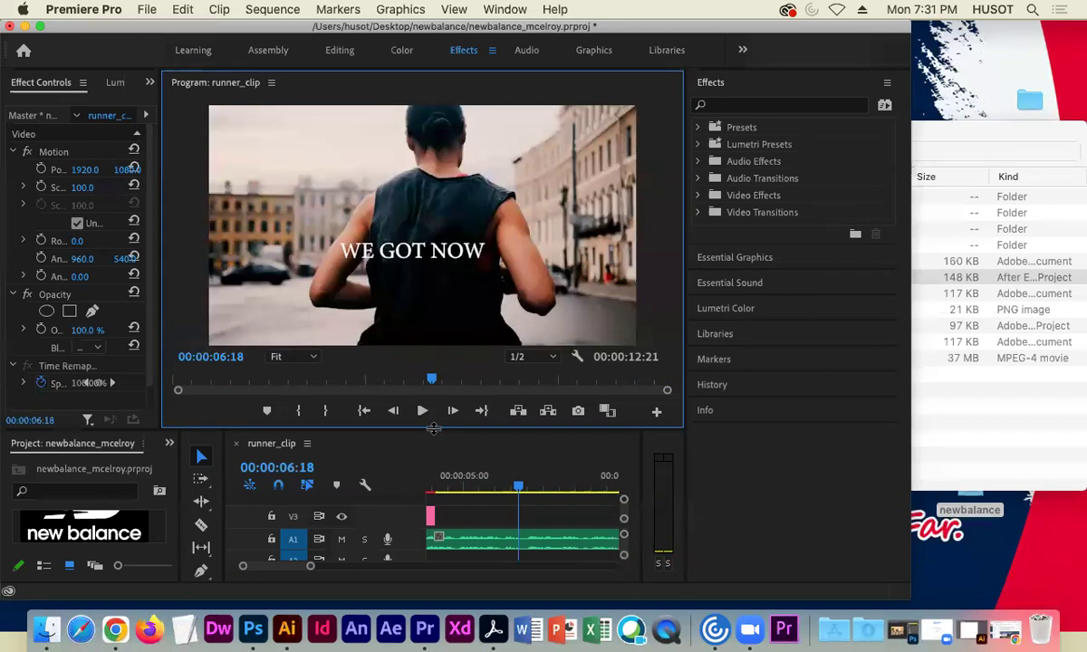
{"action": "left_click_drag", "start_coordinate": [434, 428], "coordinate": [434, 336]}
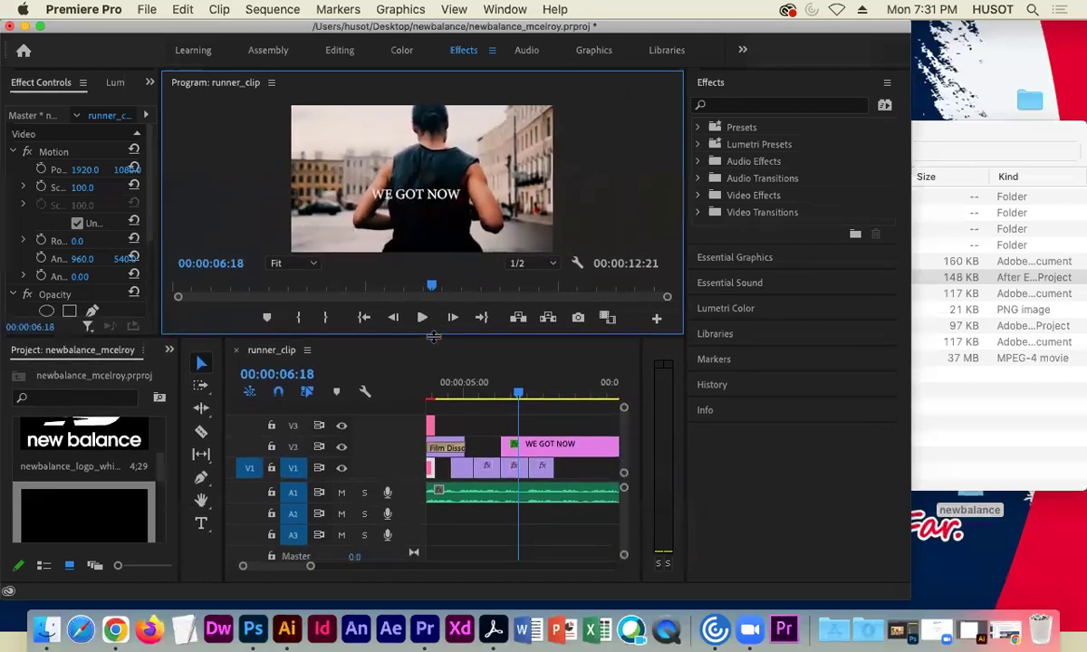
{"action": "left_click", "coordinate": [441, 200]}
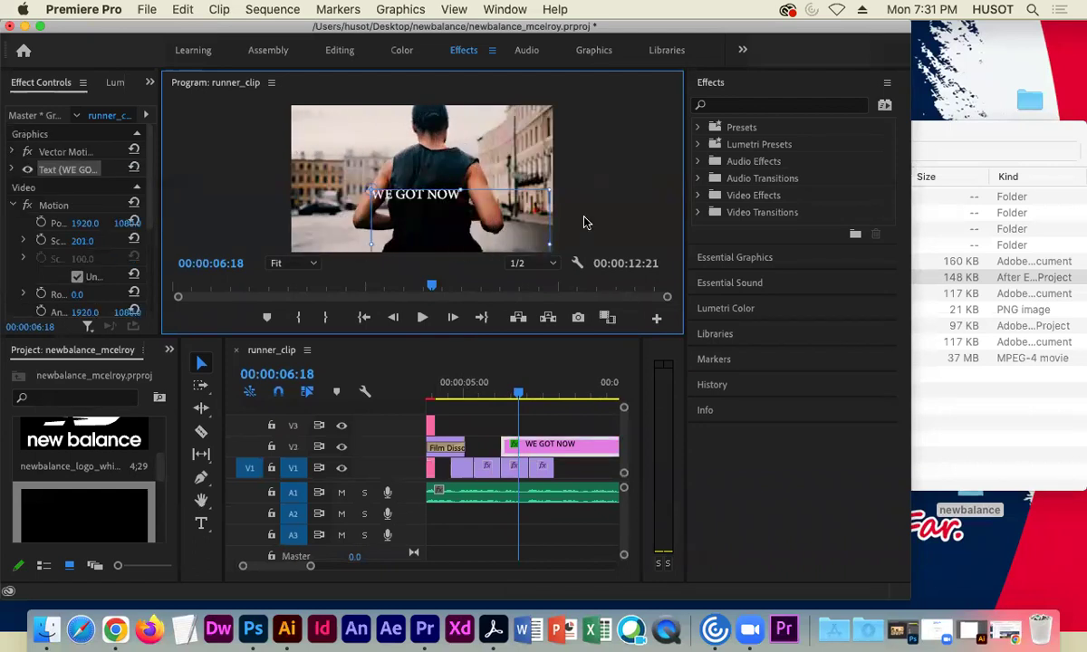
Switch to After Effects, start a new project, and create a 30-second composition named outtro_NB with the HDTV 1080 29.97 preset
{"action": "left_click", "coordinate": [919, 136]}
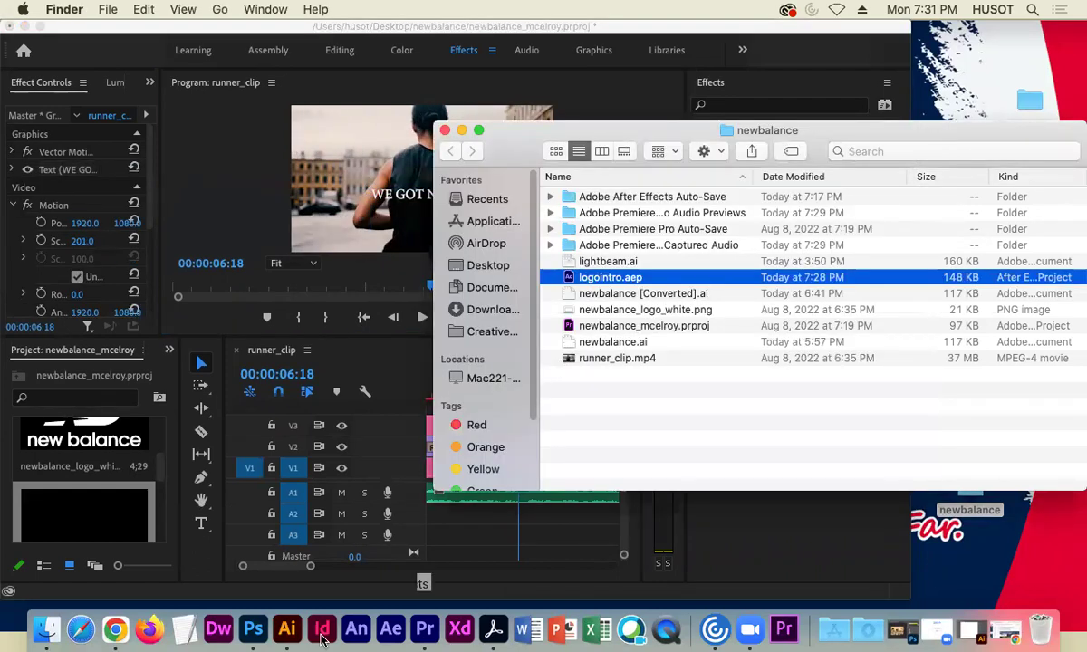
{"action": "left_click", "coordinate": [390, 634]}
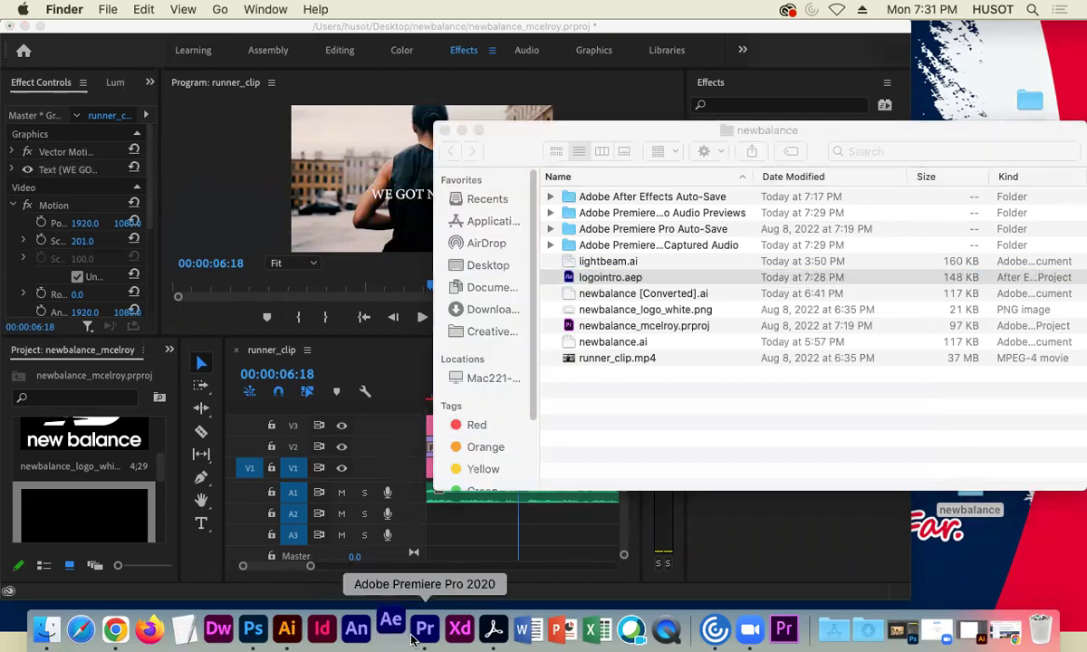
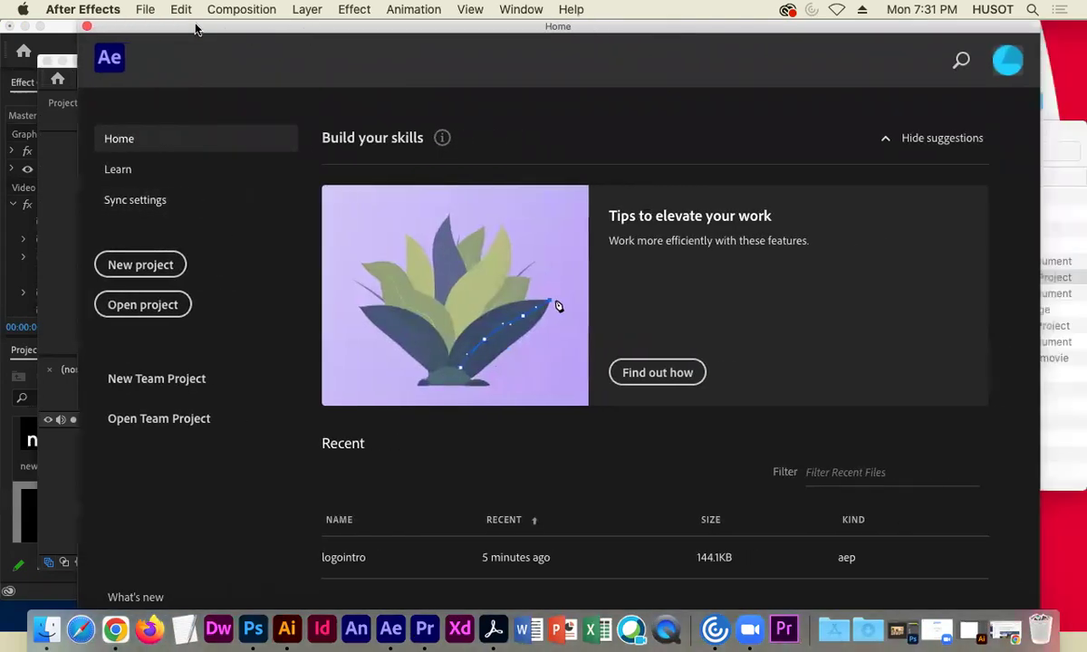
{"action": "left_click", "coordinate": [123, 265]}
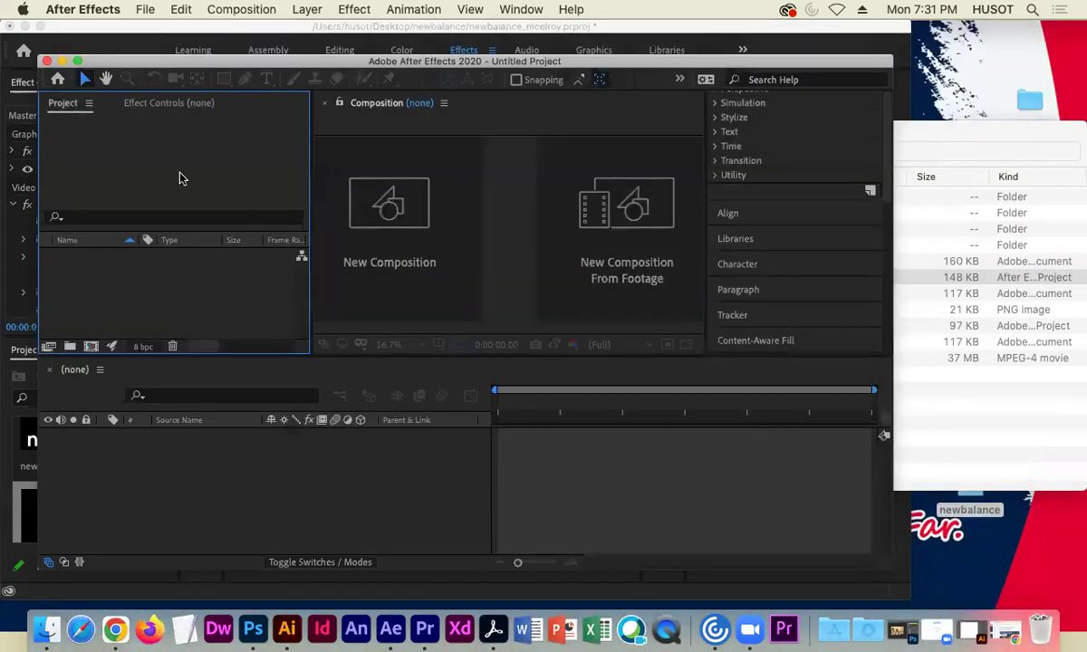
{"action": "left_click", "coordinate": [92, 347]}
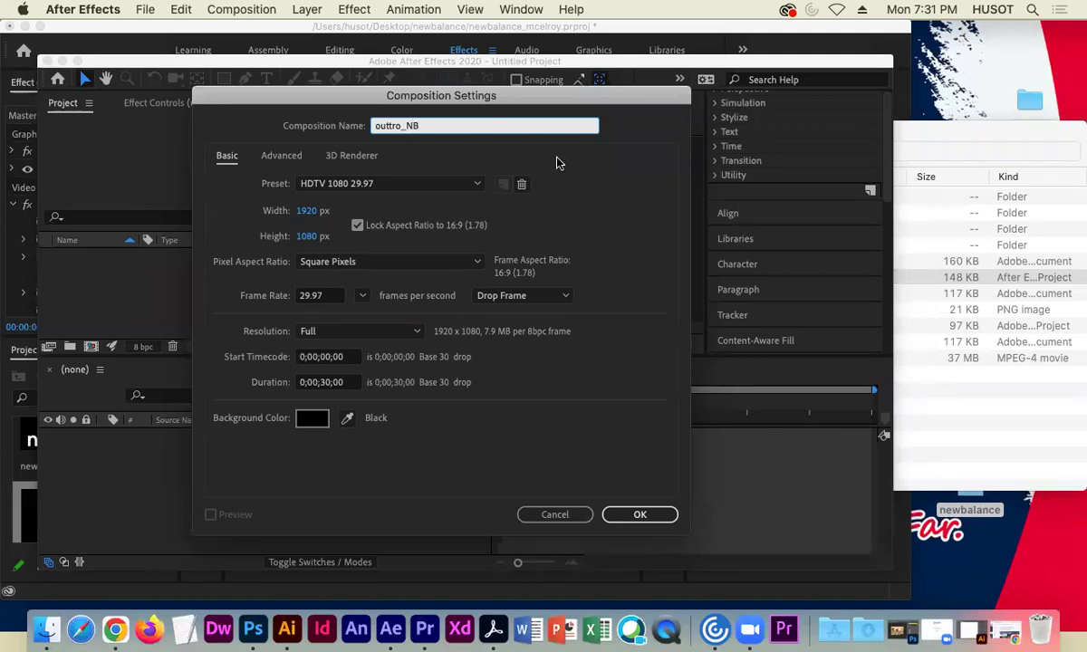
{"action": "left_click", "coordinate": [607, 514]}
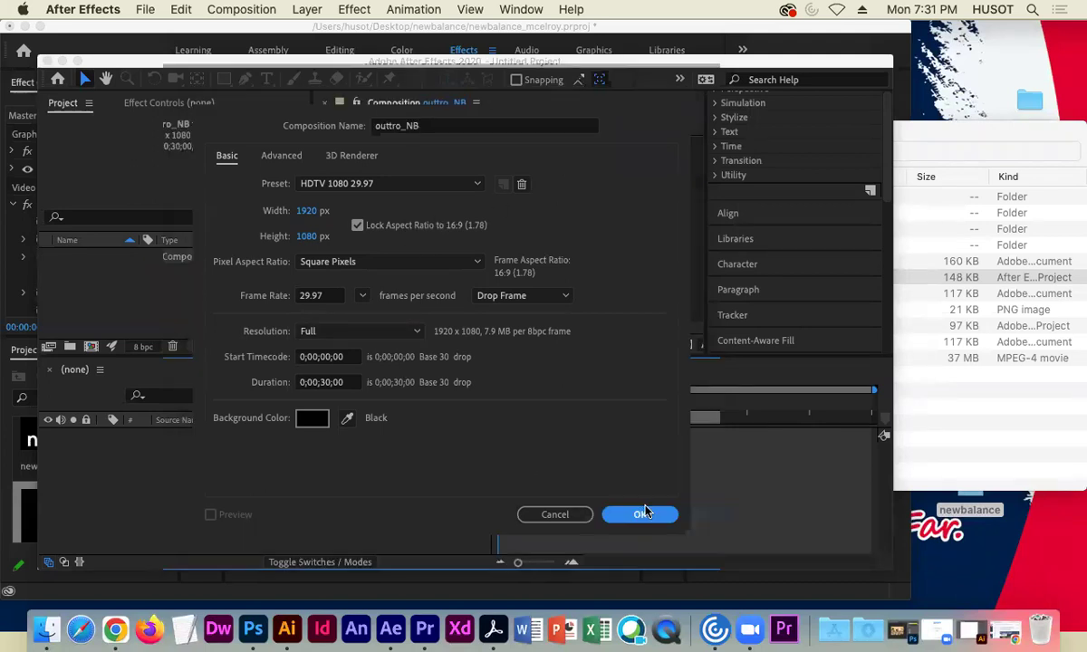
Bring up the newbalance folder window in Finder and move it clear of the After Effects workspace
{"action": "left_click", "coordinate": [957, 130]}
{"action": "left_click_drag", "start_coordinate": [890, 118], "coordinate": [847, 96]}
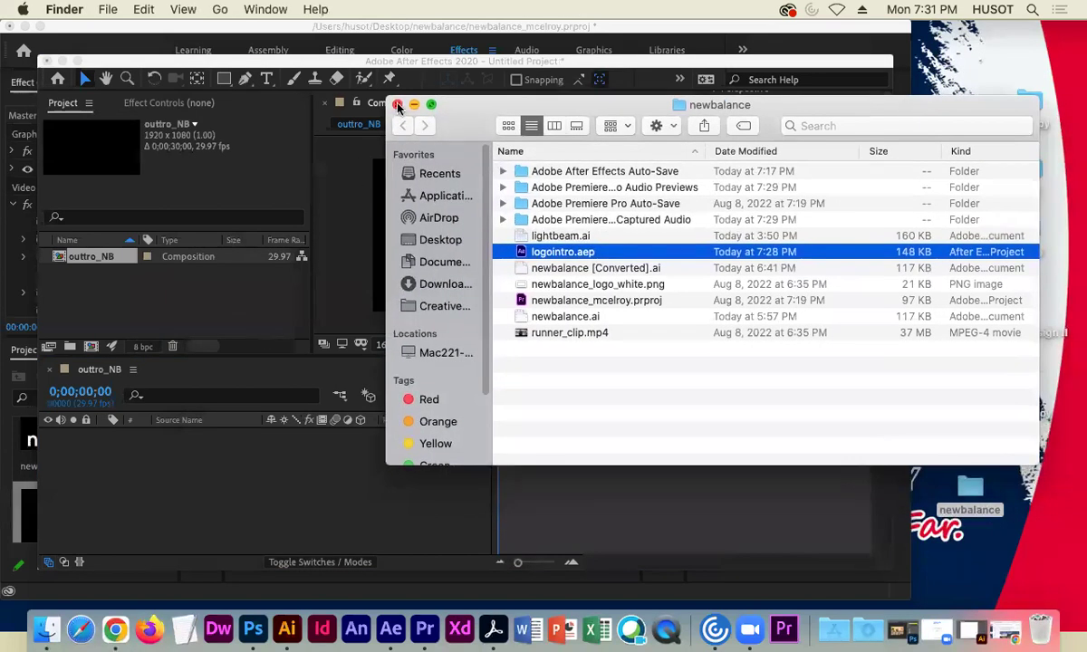
{"action": "left_click_drag", "start_coordinate": [495, 109], "coordinate": [1024, 107]}
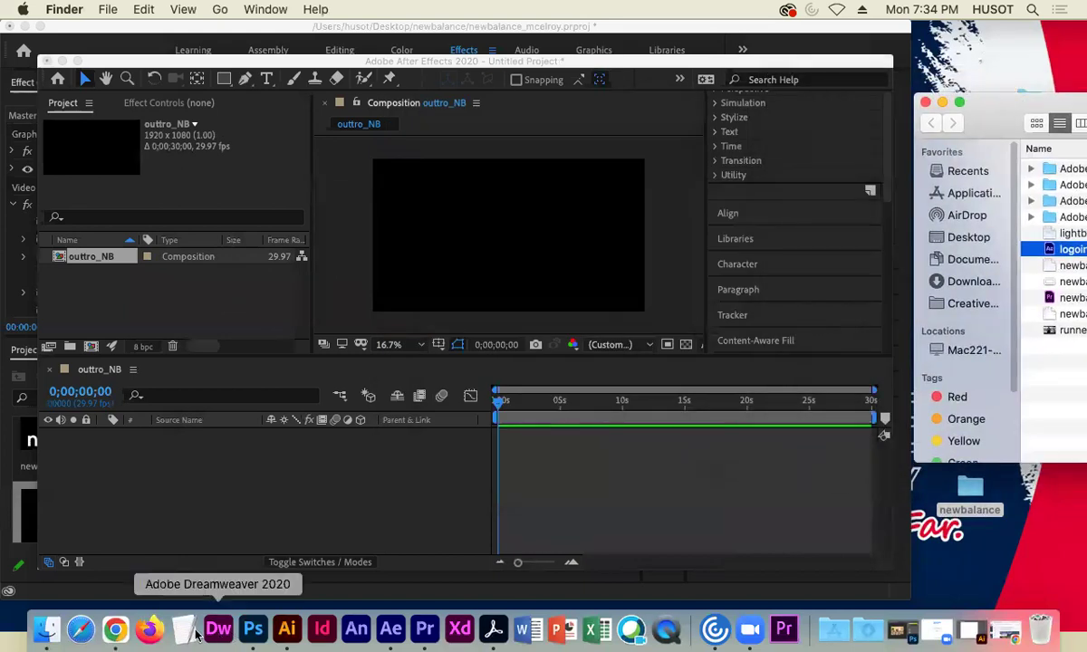
Switch to Chrome, open brandsoftheworld.com in a new window, and search the vector logo library for "new balance"
{"action": "left_click", "coordinate": [115, 628]}
{"action": "left_click", "coordinate": [117, 9]}
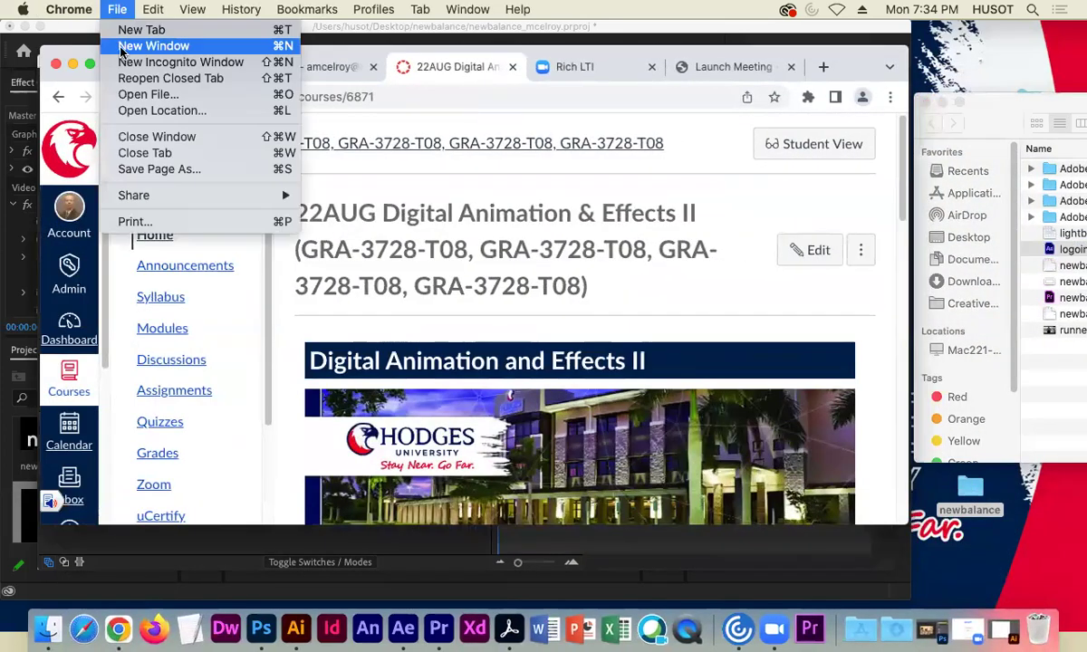
{"action": "left_click", "coordinate": [147, 45]}
{"action": "type", "text": "bra"}
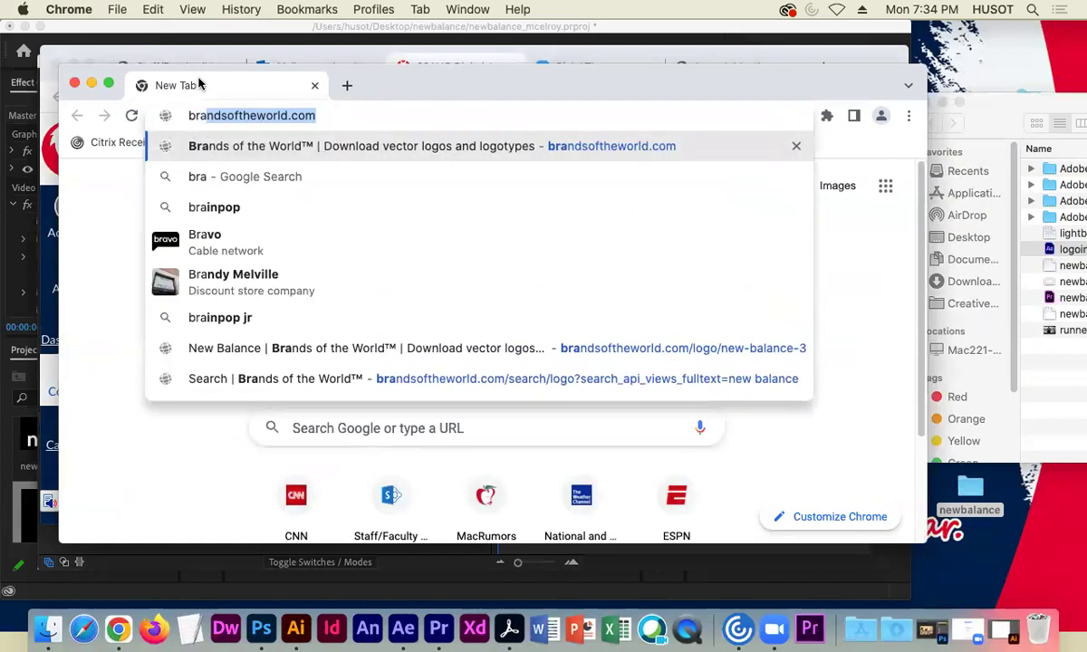
{"action": "key", "text": "Return"}
{"action": "left_click", "coordinate": [251, 355]}
{"action": "type", "text": "new balance"}
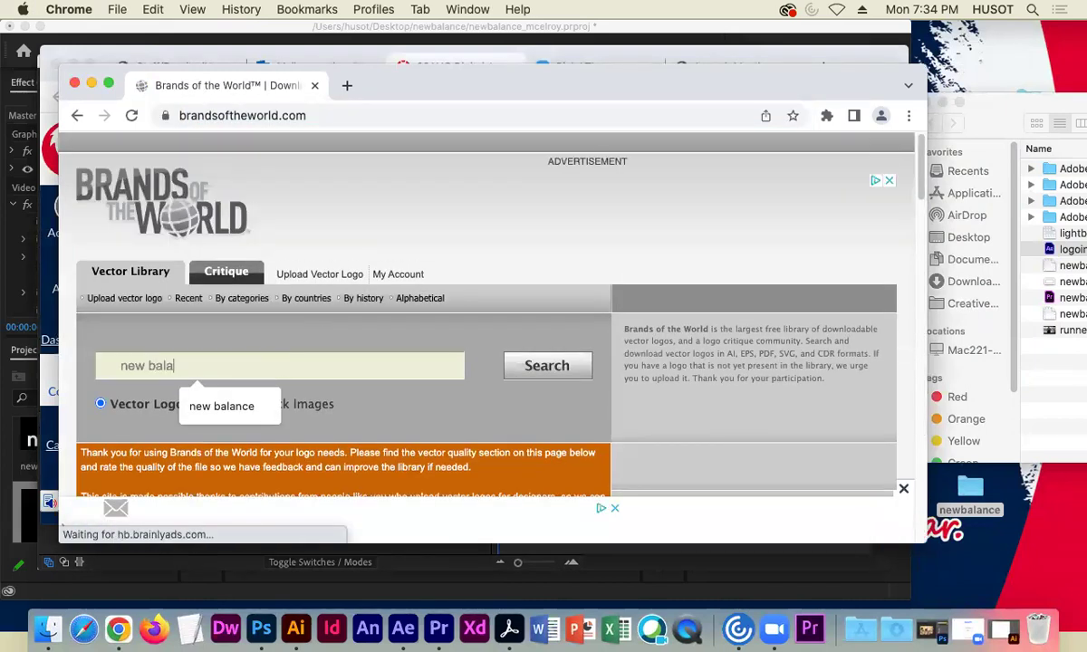
{"action": "key", "text": "Return"}
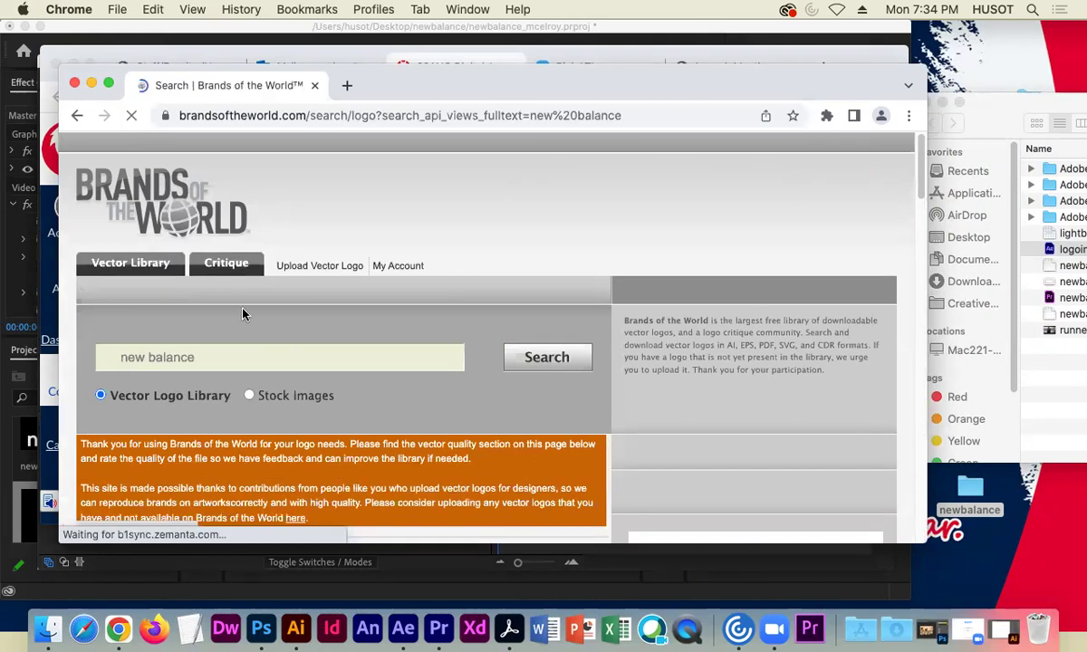
Browse the search results and open the New Balance logo with the tagline "A more intelligent approach to building shoes"
{"action": "scroll", "coordinate": [235, 290], "scroll_direction": "down", "scroll_amount": 4}
{"action": "scroll", "coordinate": [275, 312], "scroll_direction": "up", "scroll_amount": 3}
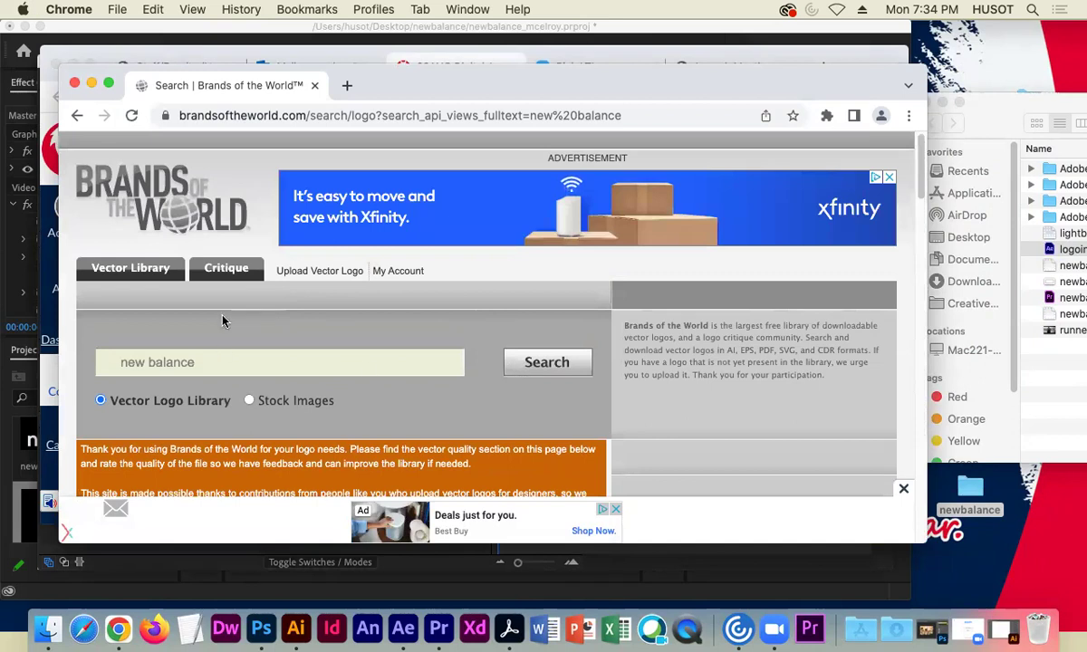
{"action": "scroll", "coordinate": [223, 321], "scroll_direction": "down", "scroll_amount": 5}
{"action": "scroll", "coordinate": [293, 308], "scroll_direction": "down", "scroll_amount": 4}
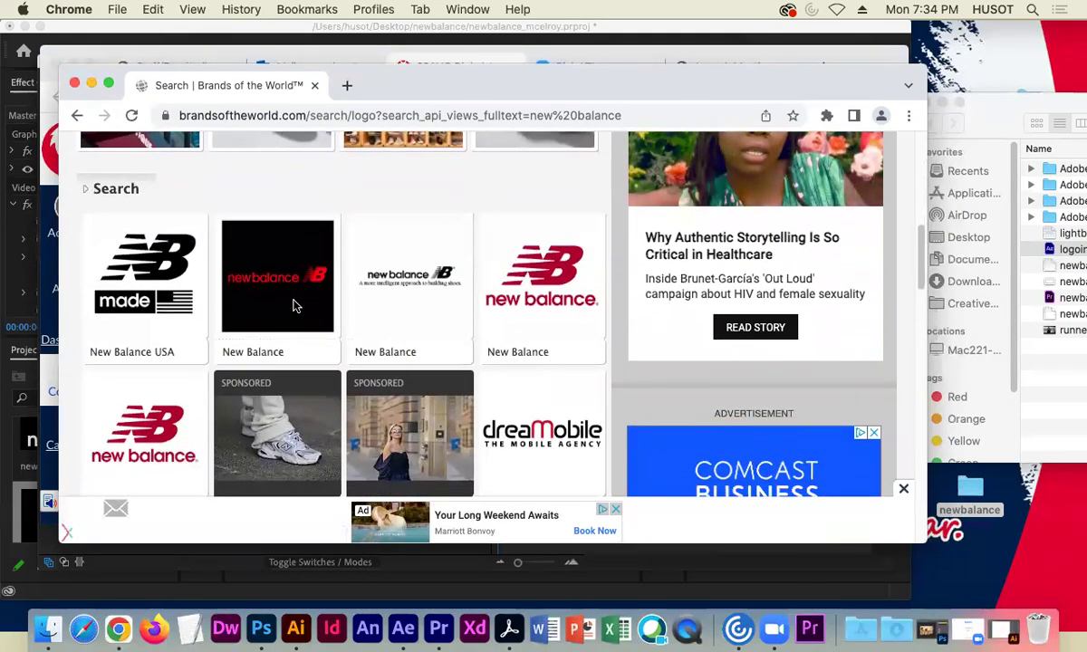
{"action": "left_click", "coordinate": [407, 278]}
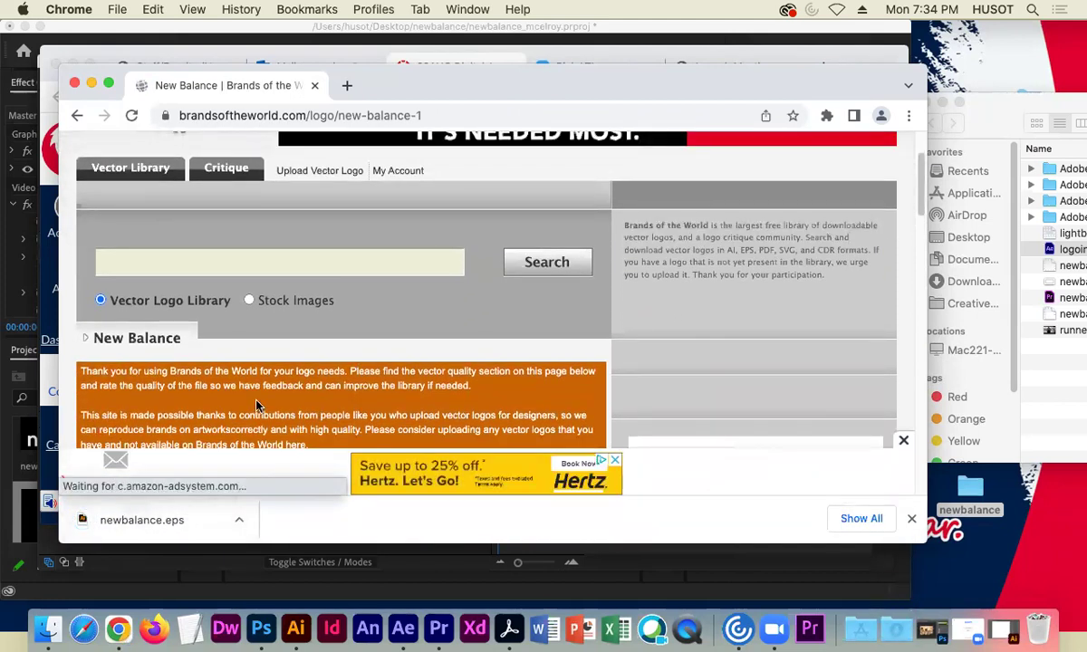
Agree to the artwork terms and download the New Balance tagline logo
{"action": "scroll", "coordinate": [257, 402], "scroll_direction": "down", "scroll_amount": 3}
{"action": "scroll", "coordinate": [257, 403], "scroll_direction": "down", "scroll_amount": 3}
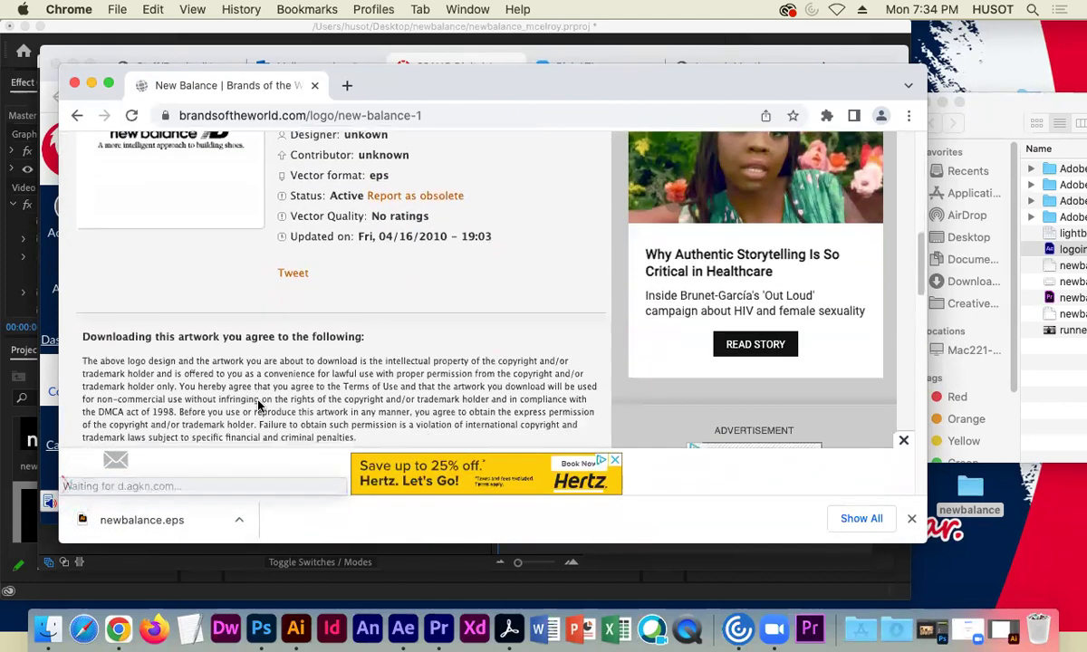
{"action": "left_click", "coordinate": [88, 337]}
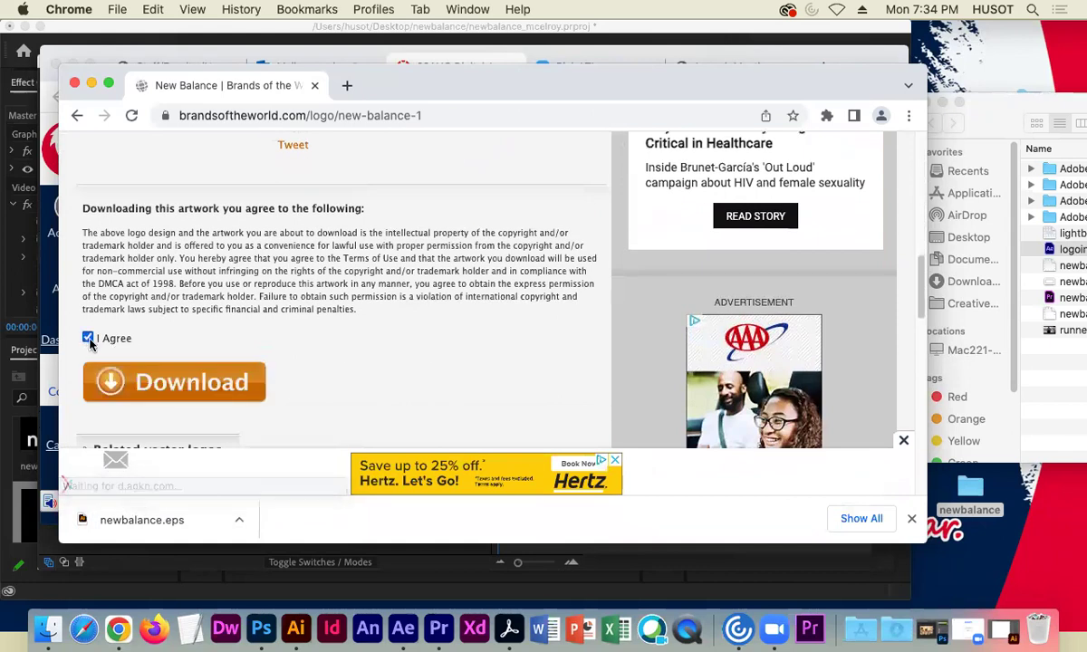
{"action": "left_click", "coordinate": [154, 384]}
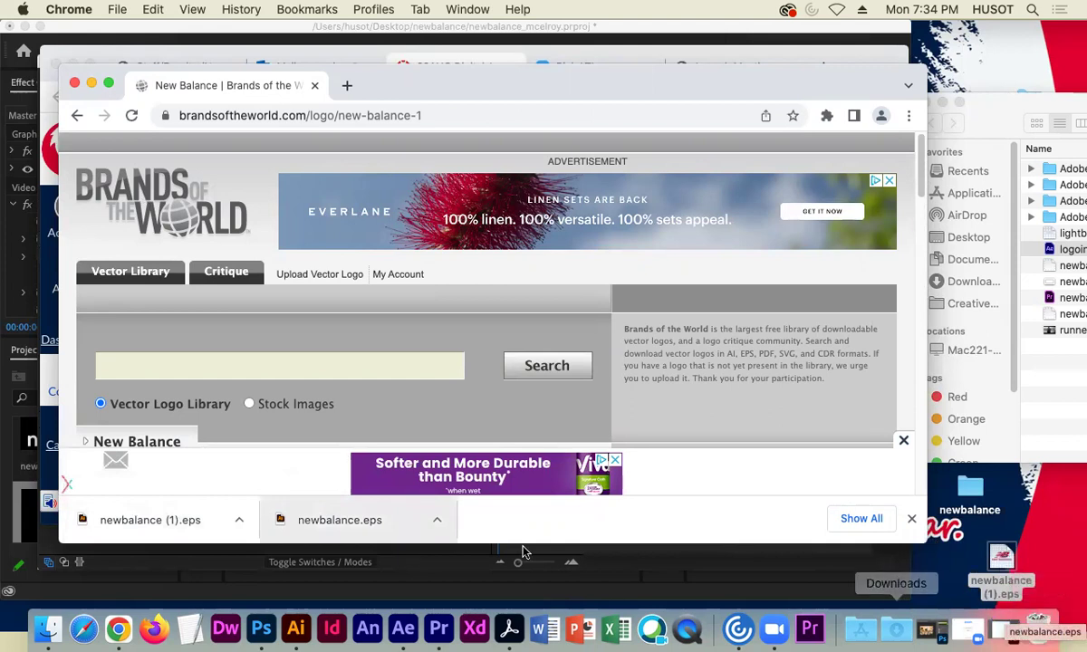
Open newbalance.eps from the browser downloads in Illustrator and close the newbalance [Converted].ai document
{"action": "left_click", "coordinate": [356, 524]}
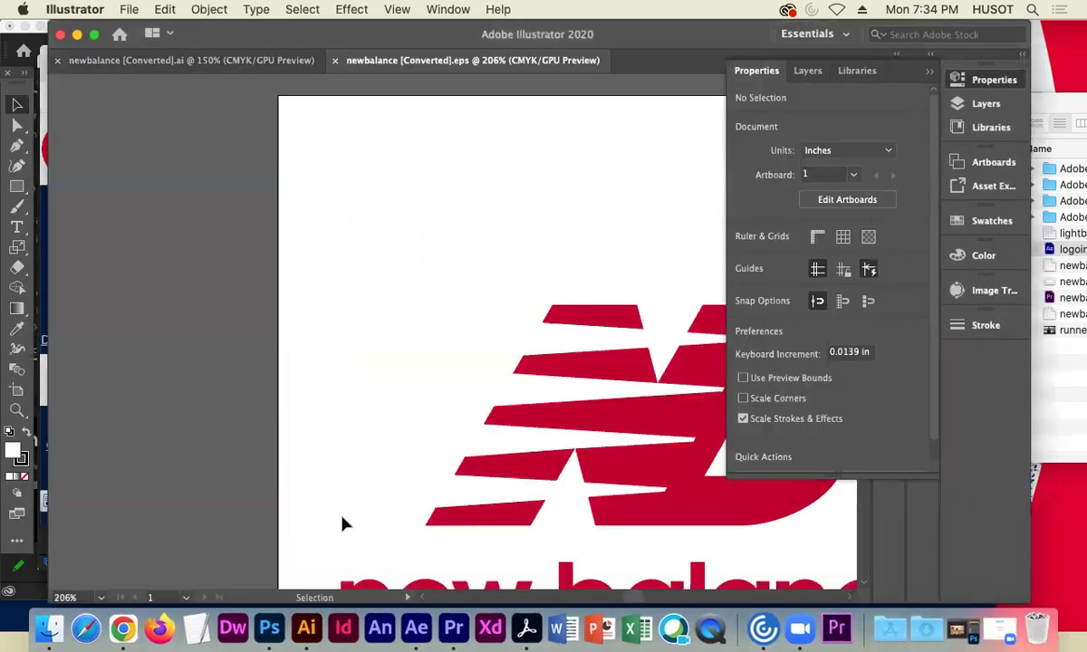
{"action": "left_click", "coordinate": [57, 60]}
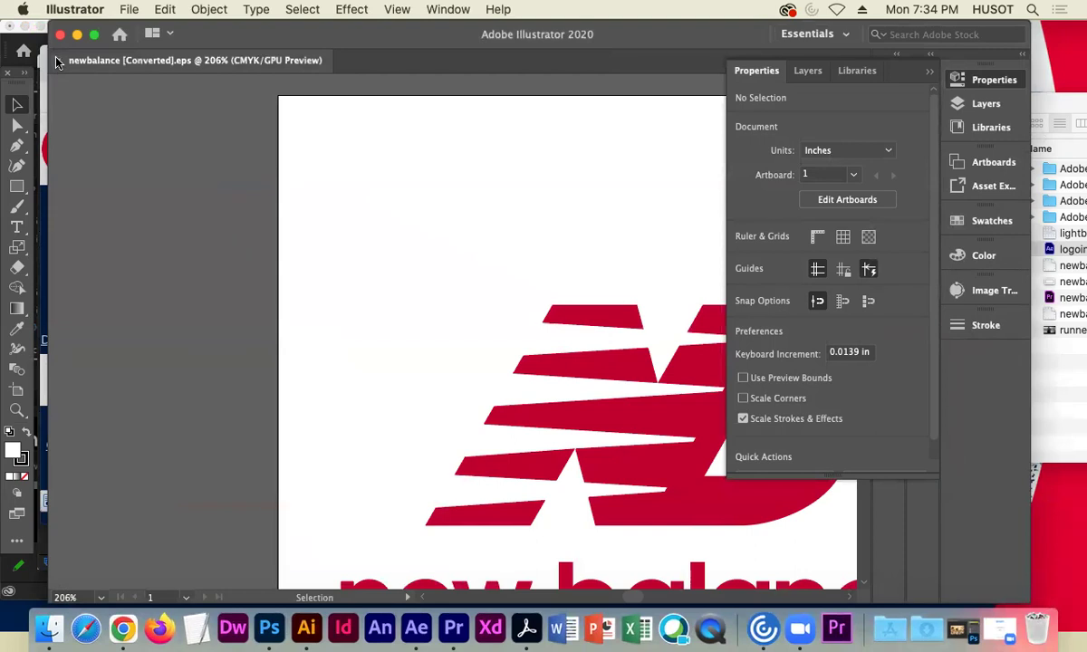
Close the newbalance [Converted].eps document, minimize Illustrator and clear the finished downloads from the browser window
{"action": "left_click", "coordinate": [57, 60]}
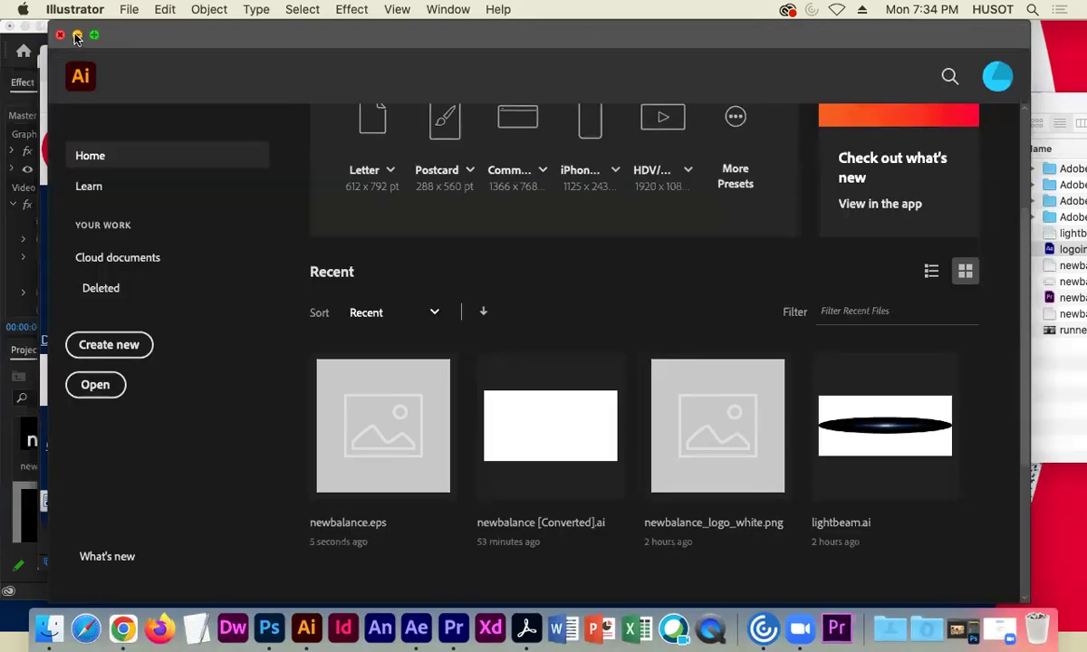
{"action": "left_click", "coordinate": [77, 35]}
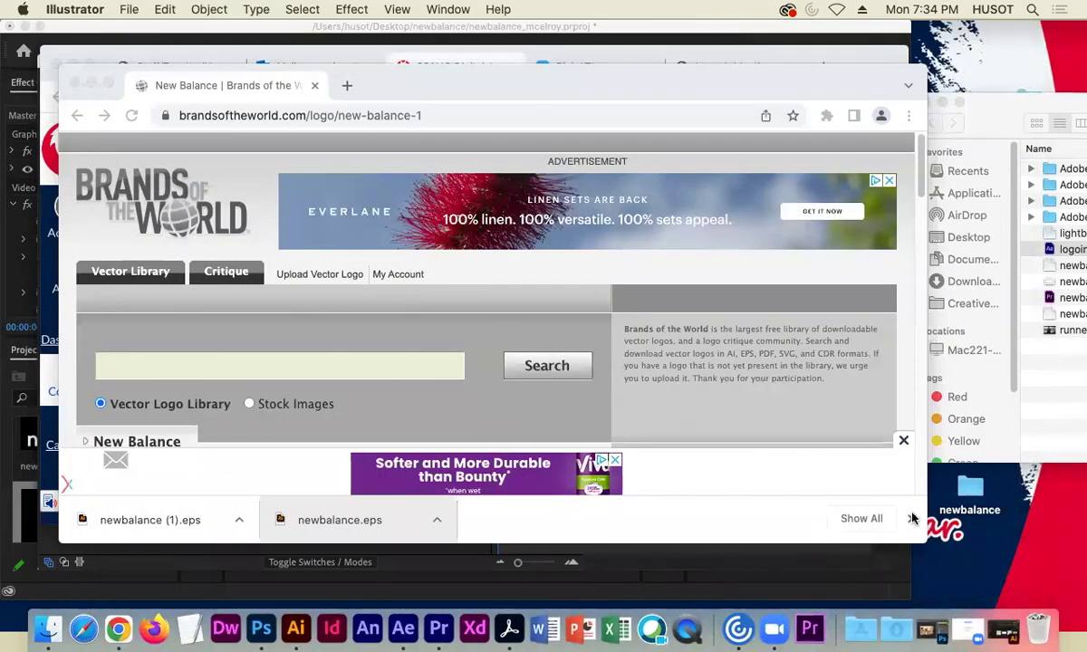
{"action": "left_click", "coordinate": [911, 520]}
Agree to the artwork terms again and download a second copy of the New Balance tagline logo
{"action": "scroll", "coordinate": [255, 402], "scroll_direction": "down", "scroll_amount": 5}
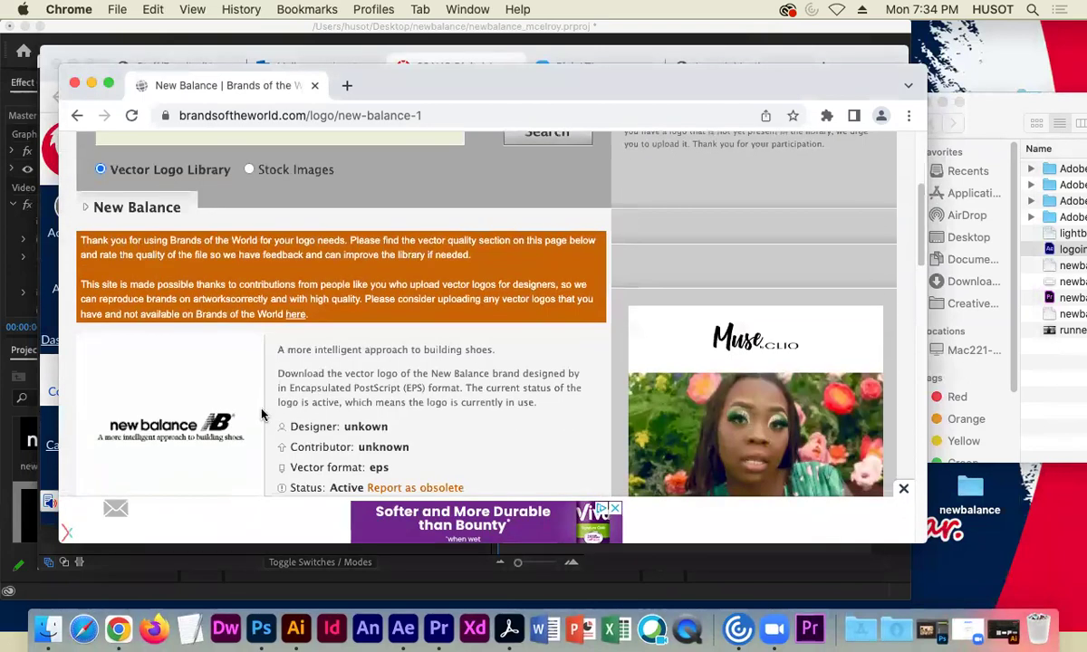
{"action": "scroll", "coordinate": [265, 414], "scroll_direction": "down", "scroll_amount": 5}
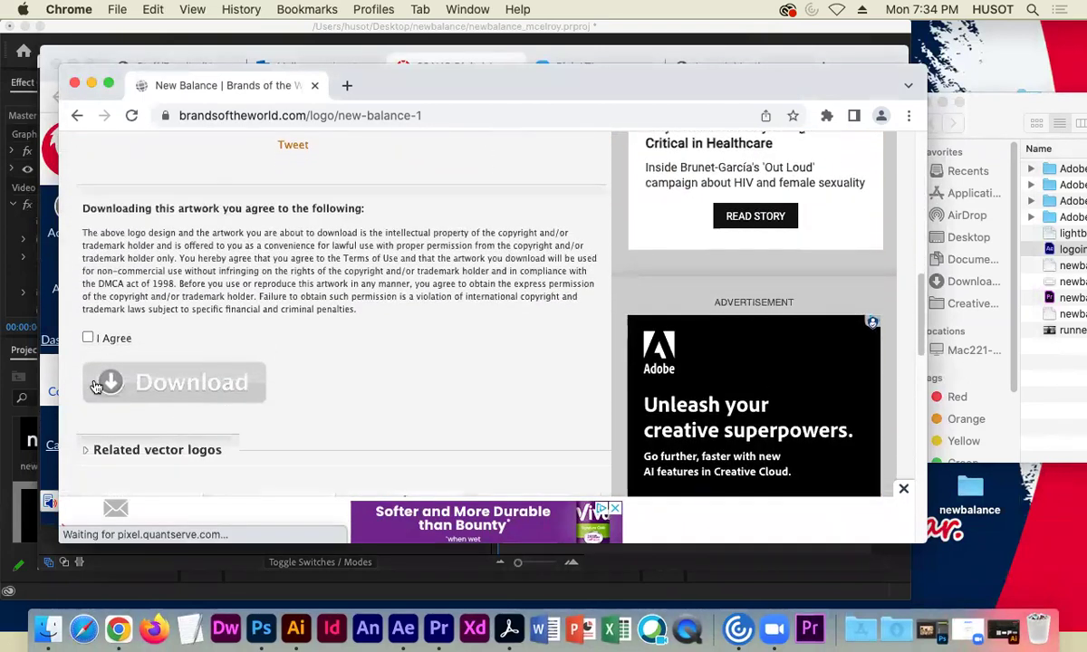
{"action": "left_click", "coordinate": [86, 337]}
{"action": "scroll", "coordinate": [163, 308], "scroll_direction": "up", "scroll_amount": 4}
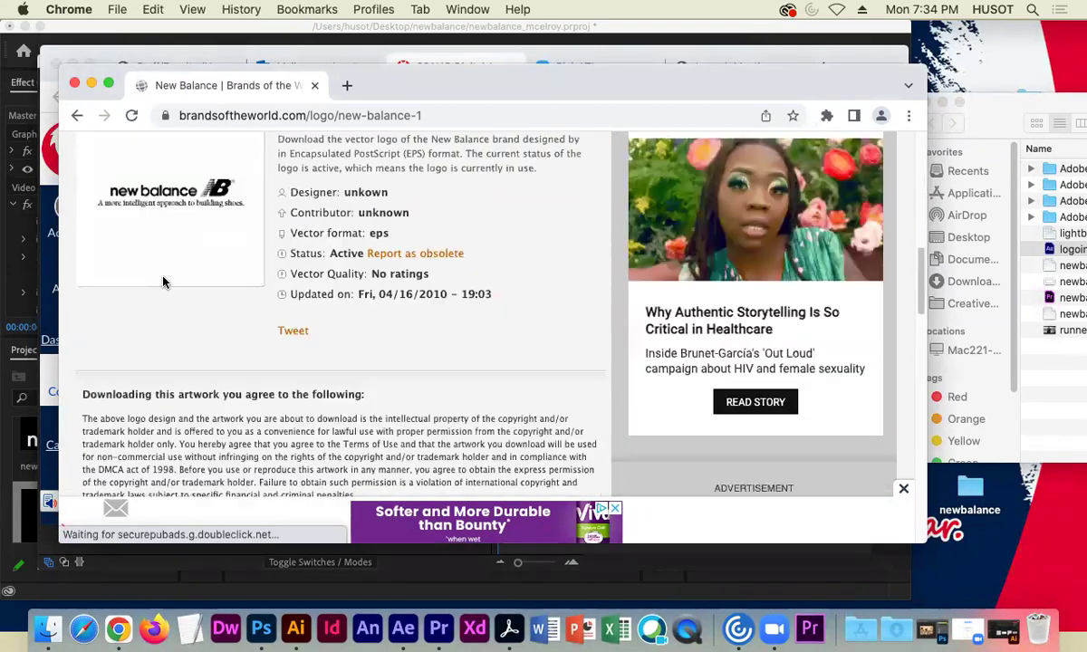
{"action": "scroll", "coordinate": [223, 407], "scroll_direction": "down", "scroll_amount": 3}
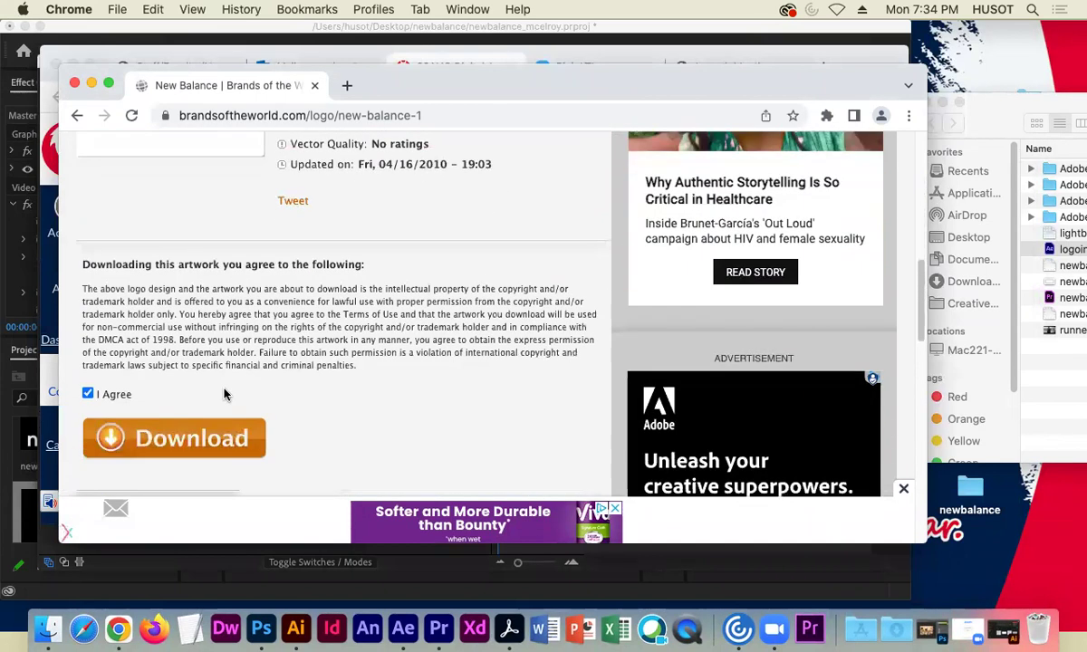
{"action": "left_click", "coordinate": [207, 432]}
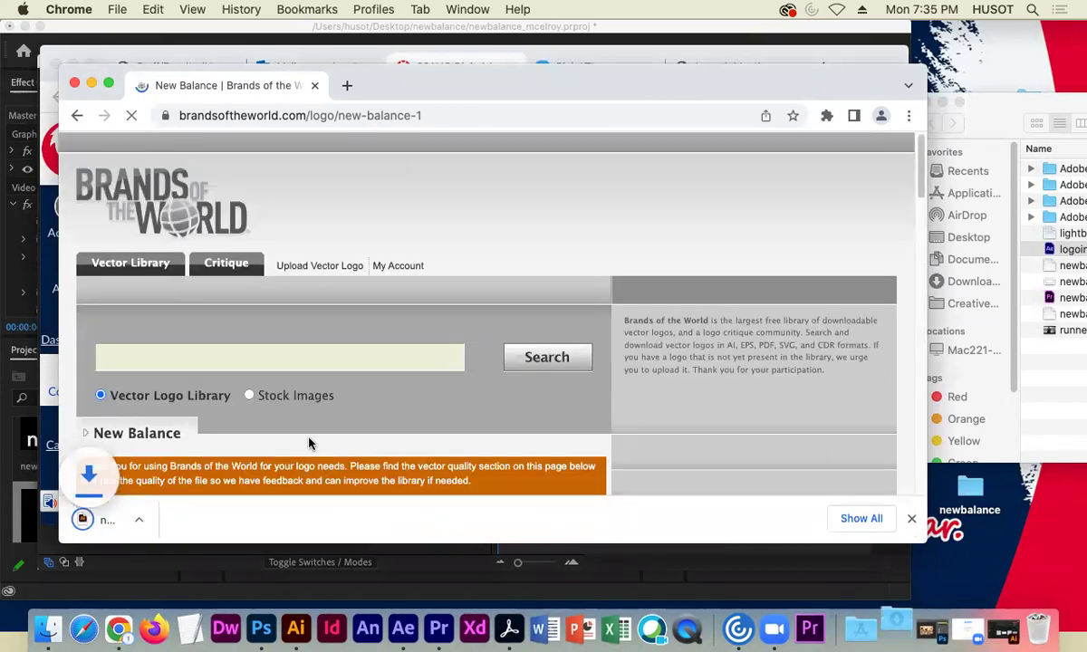
Open the downloaded newbalance (1).eps in Illustrator to inspect the whole logo, then close it and minimize Illustrator
{"action": "left_click", "coordinate": [80, 522]}
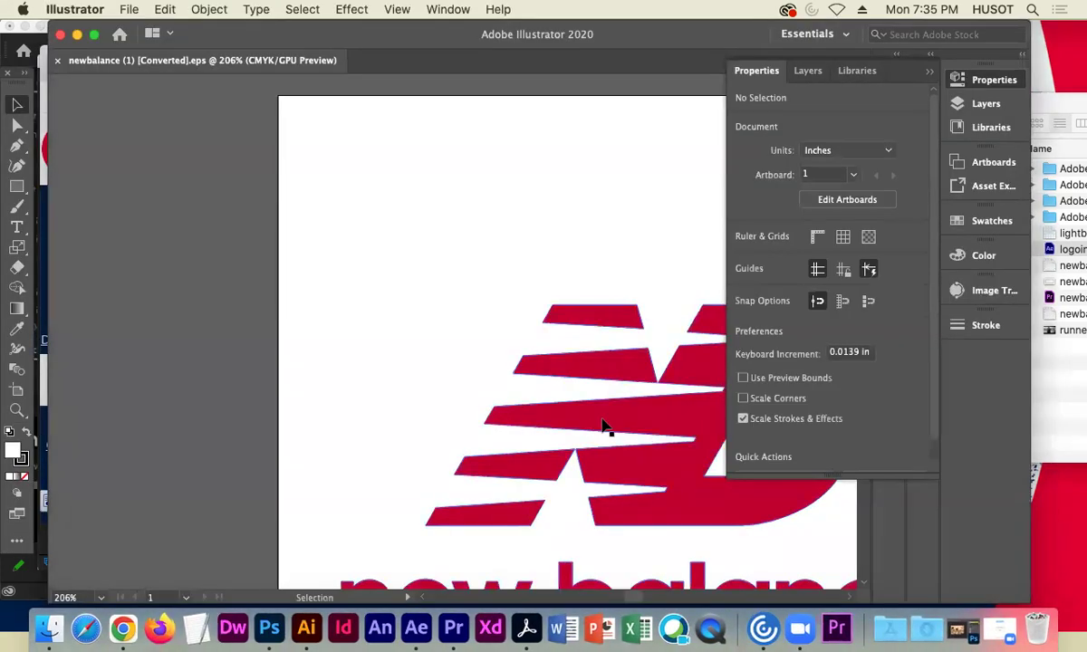
{"action": "key", "text": "super+minus"}
{"action": "key", "text": "super+minus"}
{"action": "key", "text": "super+minus"}
{"action": "key", "text": "super+minus"}
{"action": "left_click_drag", "start_coordinate": [637, 373], "coordinate": [399, 374]}
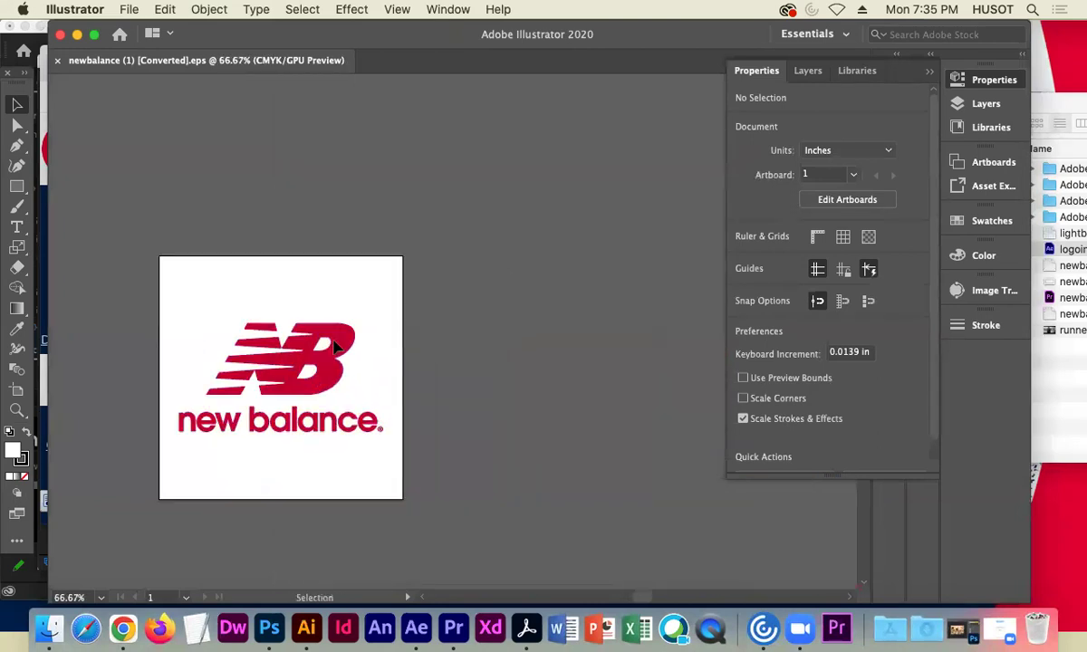
{"action": "left_click", "coordinate": [57, 62]}
{"action": "left_click", "coordinate": [77, 37]}
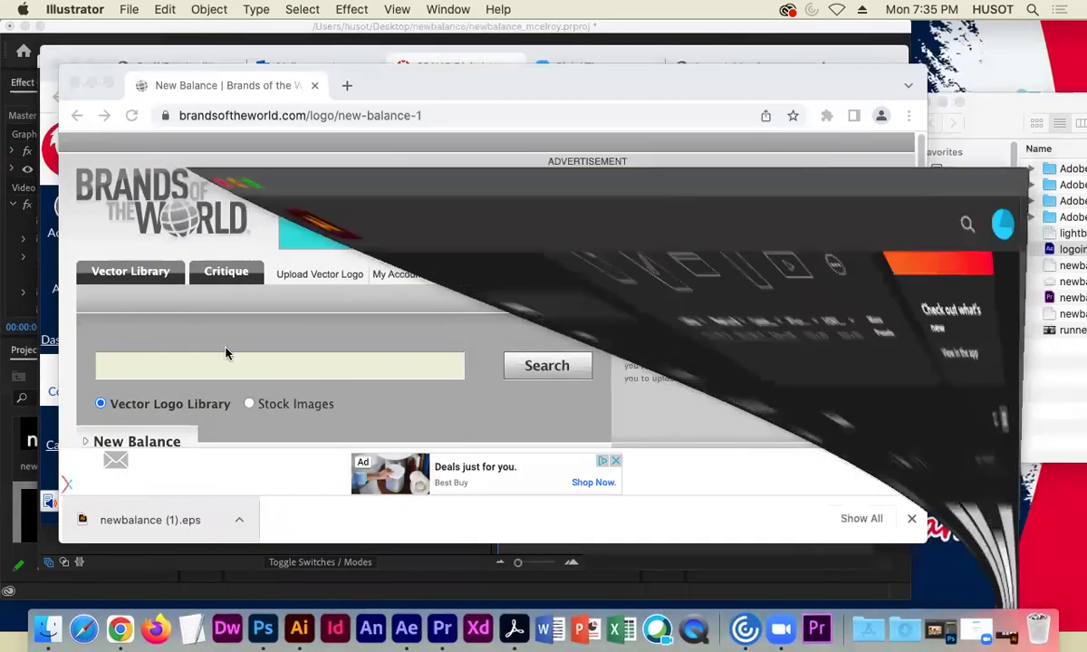
Review the New Balance tagline logo page, go back one page and dismiss the site's multiple-file download request
{"action": "scroll", "coordinate": [326, 388], "scroll_direction": "down", "scroll_amount": 10}
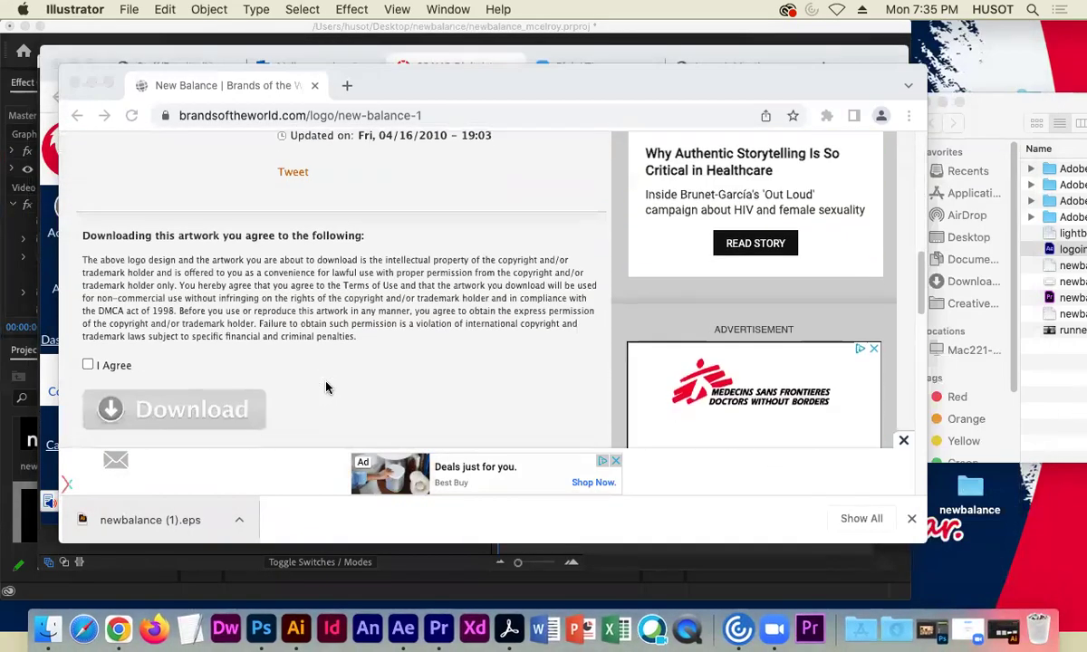
{"action": "scroll", "coordinate": [326, 387], "scroll_direction": "down", "scroll_amount": 3}
{"action": "scroll", "coordinate": [328, 387], "scroll_direction": "up", "scroll_amount": 5}
{"action": "scroll", "coordinate": [330, 388], "scroll_direction": "up", "scroll_amount": 2}
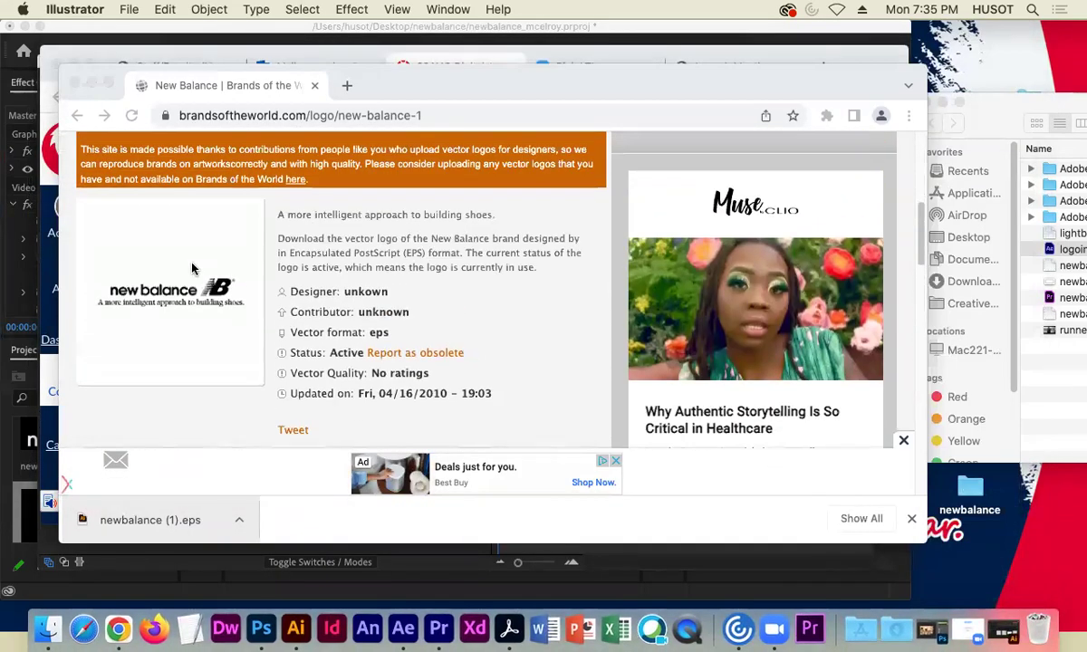
{"action": "scroll", "coordinate": [199, 226], "scroll_direction": "up", "scroll_amount": 2}
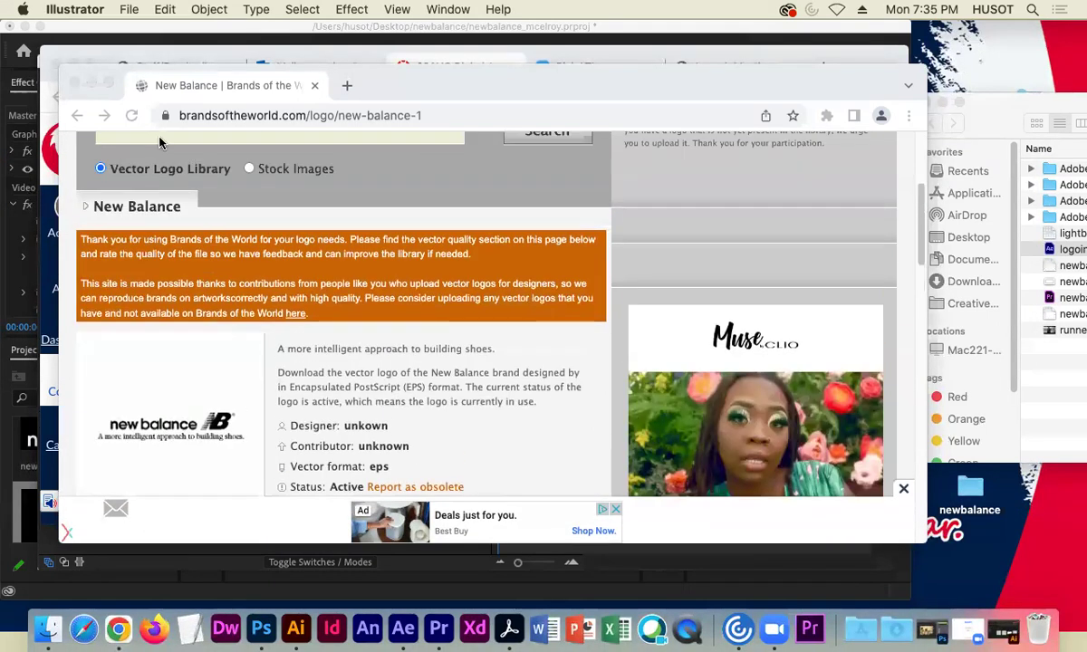
{"action": "left_click", "coordinate": [76, 115]}
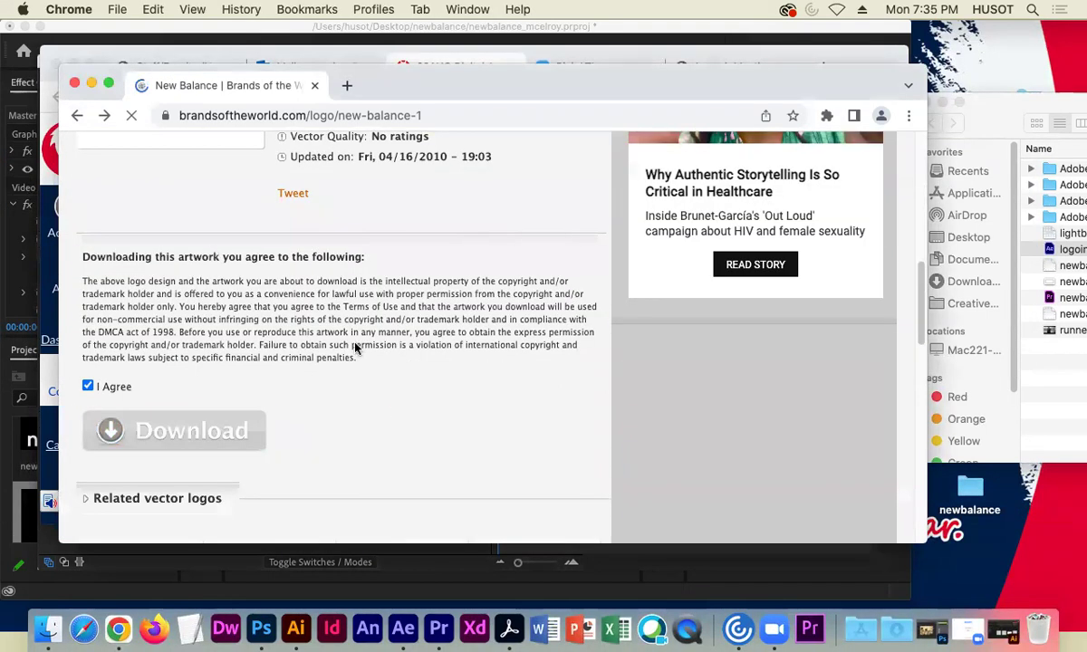
{"action": "scroll", "coordinate": [362, 344], "scroll_direction": "down", "scroll_amount": 5}
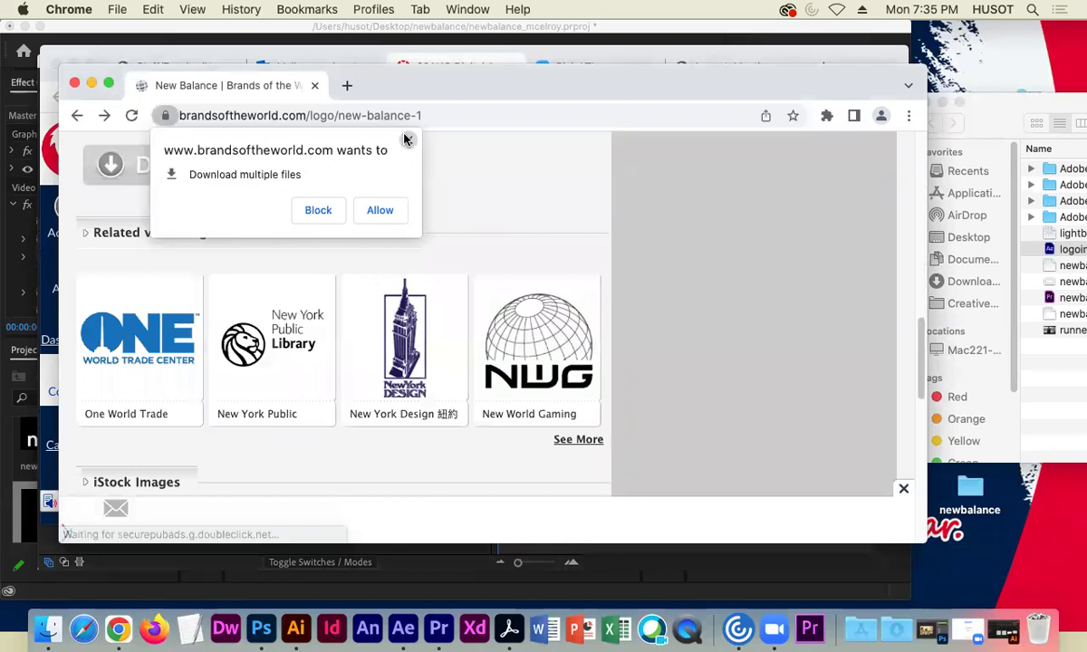
{"action": "left_click", "coordinate": [405, 138]}
{"action": "scroll", "coordinate": [413, 275], "scroll_direction": "up", "scroll_amount": 15}
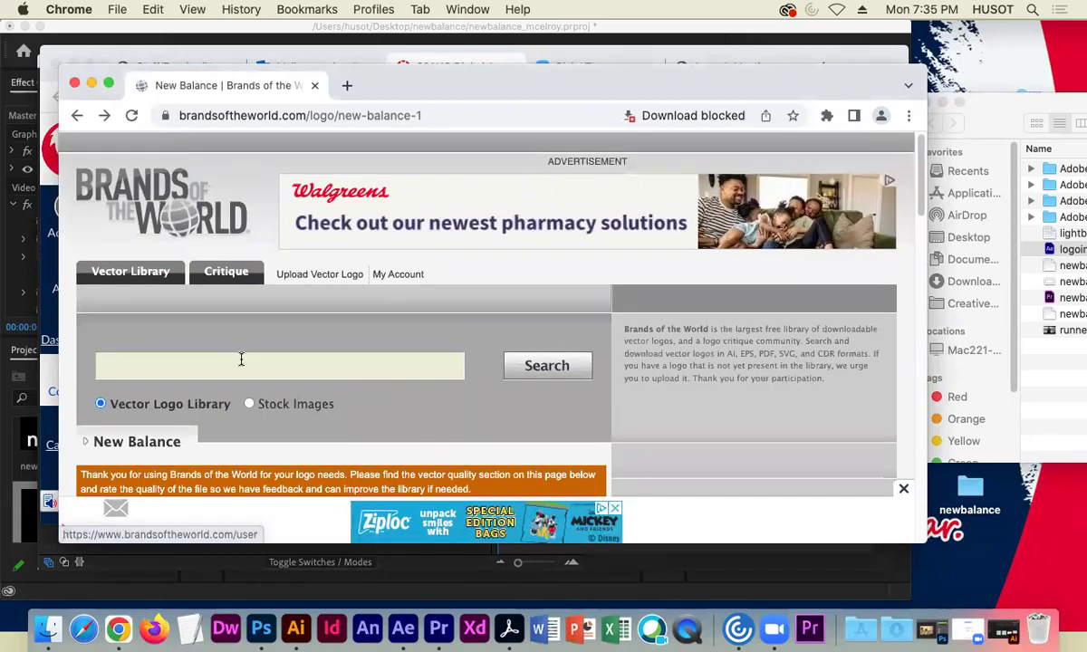
Search the vector logo library for "twitter" and open the Twitter 2012 Positive logo
{"action": "left_click", "coordinate": [240, 359]}
{"action": "type", "text": "tw"}
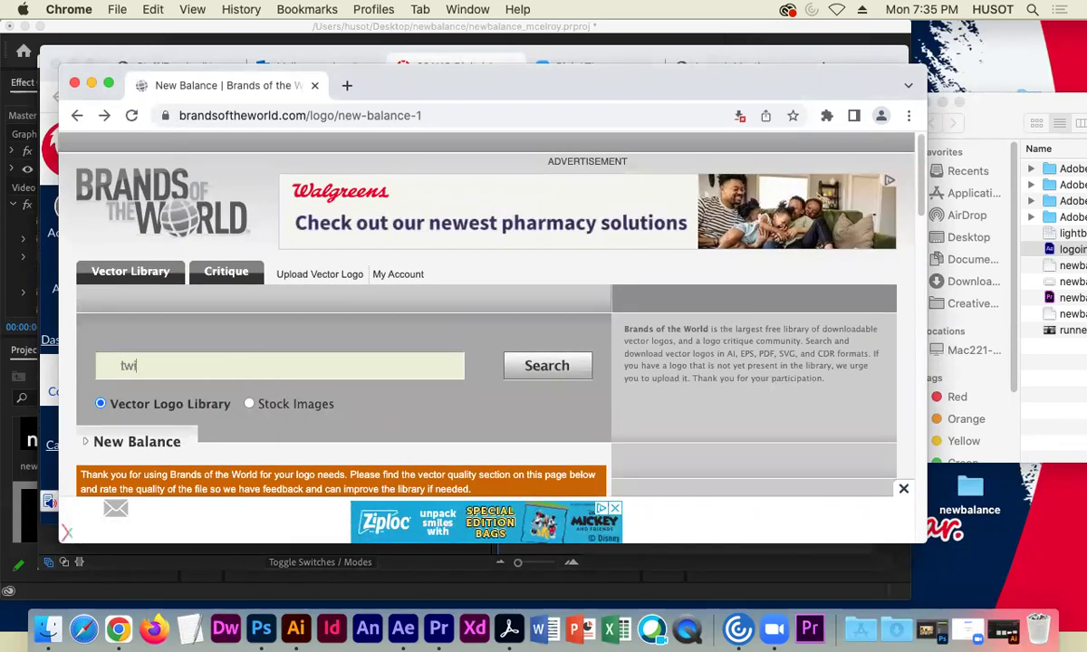
{"action": "type", "text": "itter"}
{"action": "key", "text": "Return"}
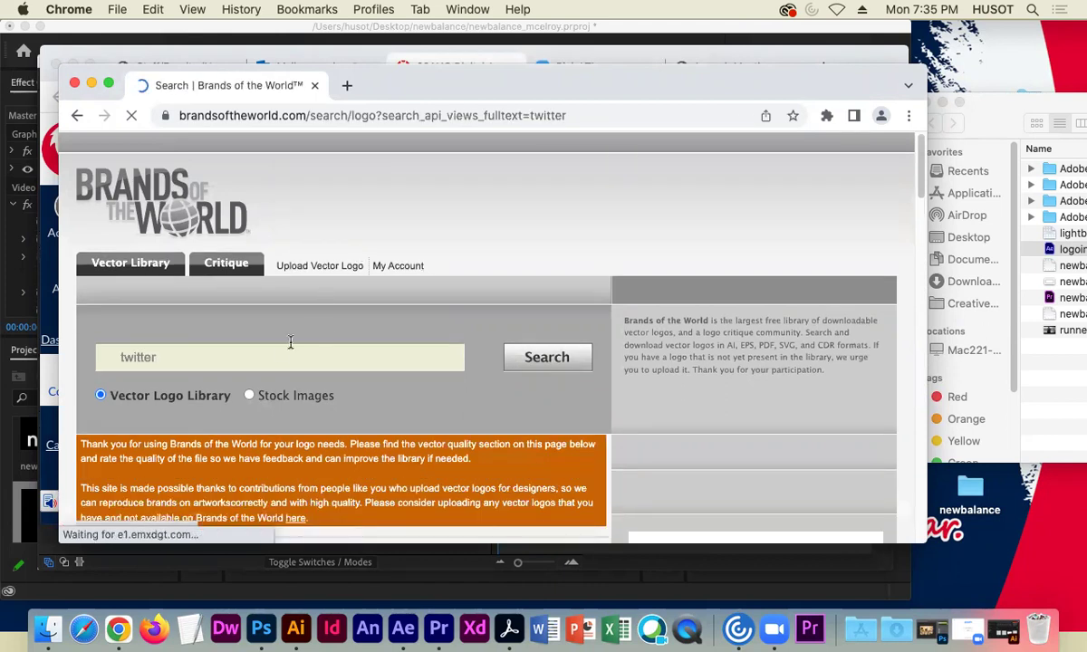
{"action": "scroll", "coordinate": [288, 356], "scroll_direction": "down", "scroll_amount": 8}
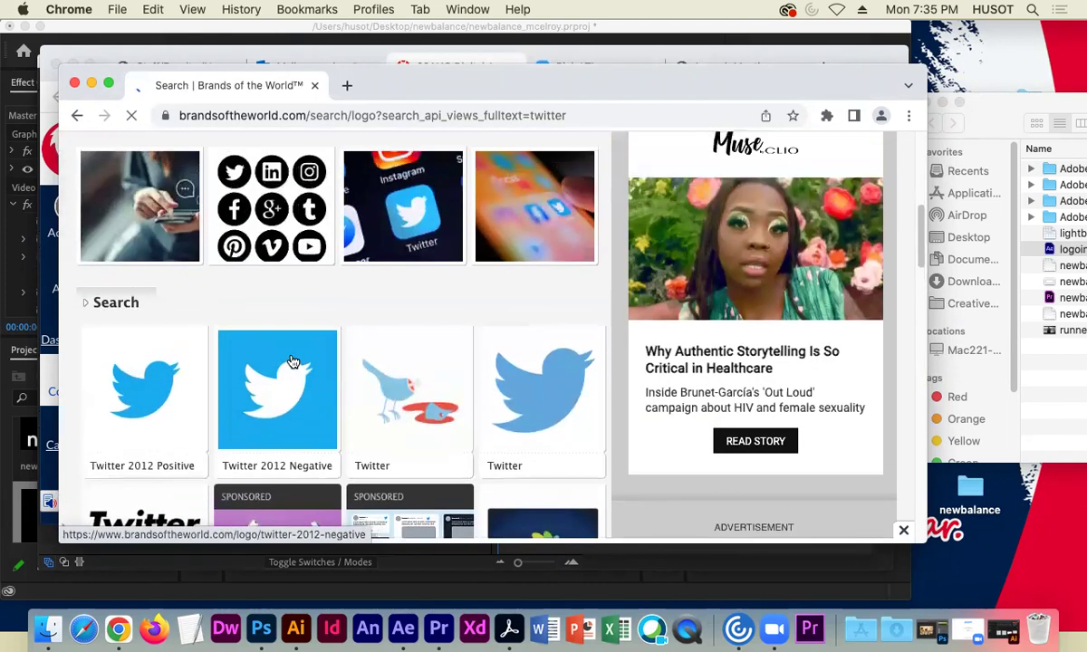
{"action": "scroll", "coordinate": [168, 402], "scroll_direction": "down", "scroll_amount": 2}
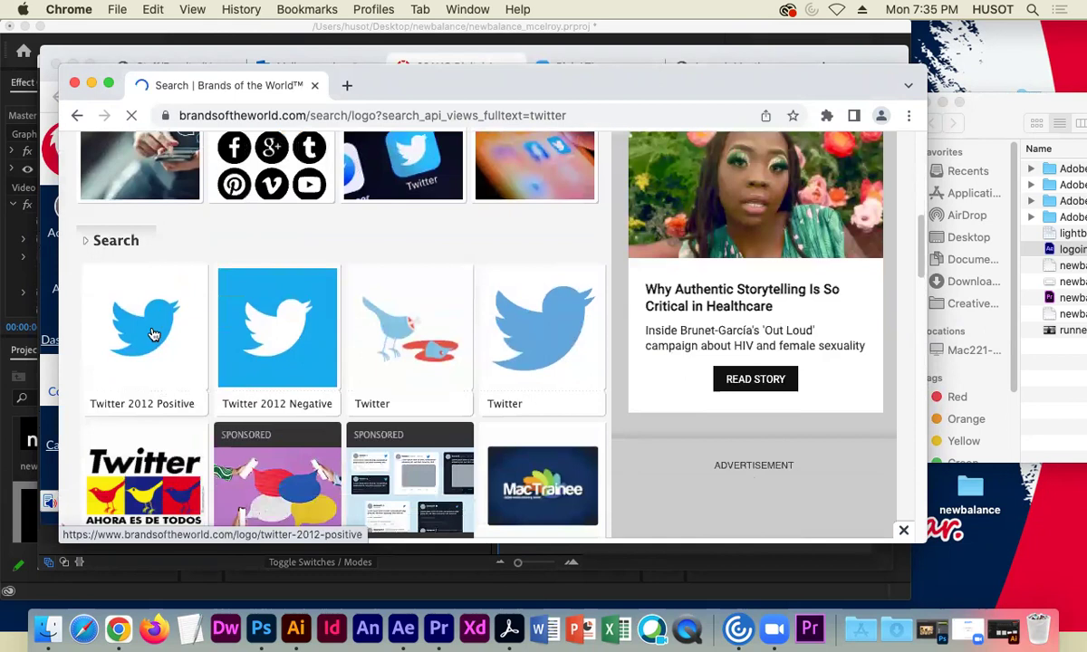
{"action": "left_click", "coordinate": [150, 336]}
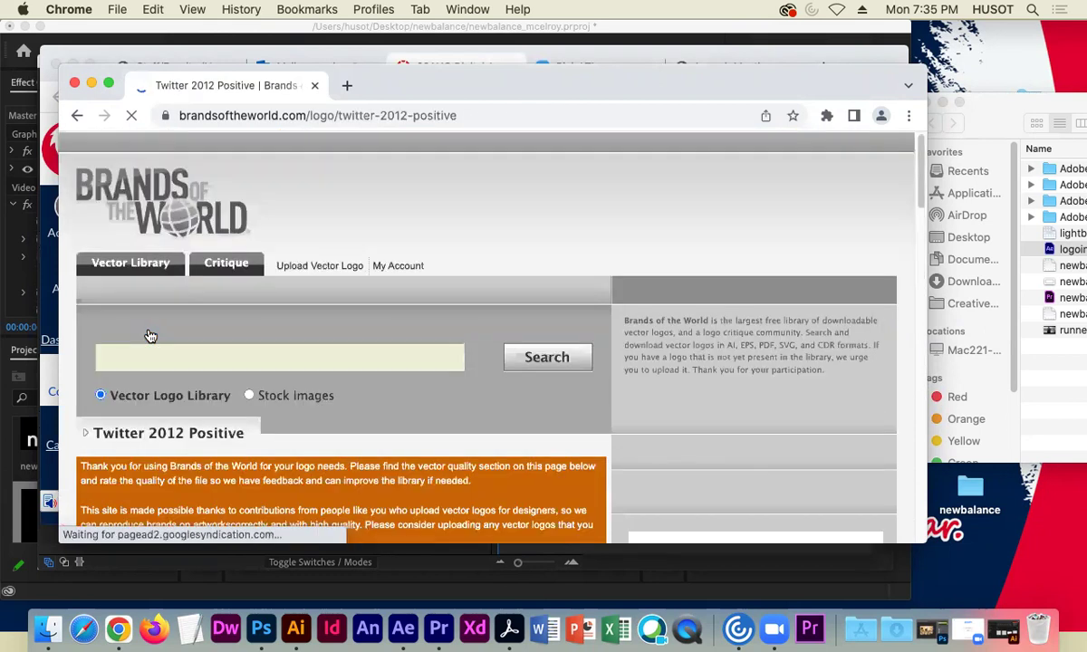
Agree to the artwork terms and try to download the Twitter 2012 Positive logo
{"action": "scroll", "coordinate": [230, 387], "scroll_direction": "down", "scroll_amount": 6}
{"action": "scroll", "coordinate": [232, 386], "scroll_direction": "down", "scroll_amount": 10}
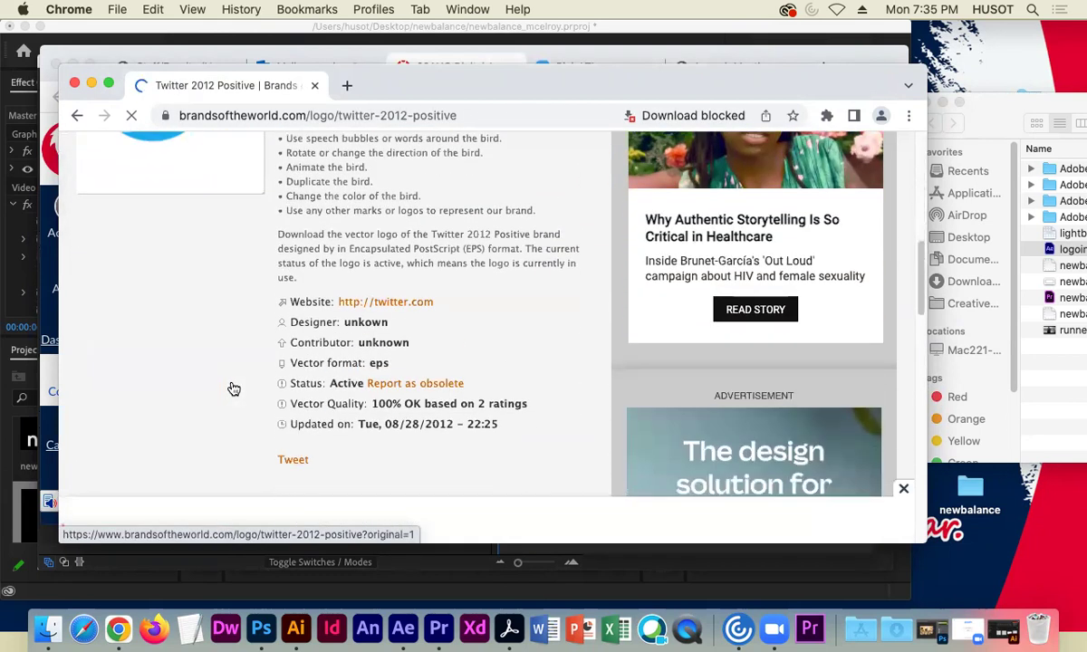
{"action": "left_click", "coordinate": [87, 268]}
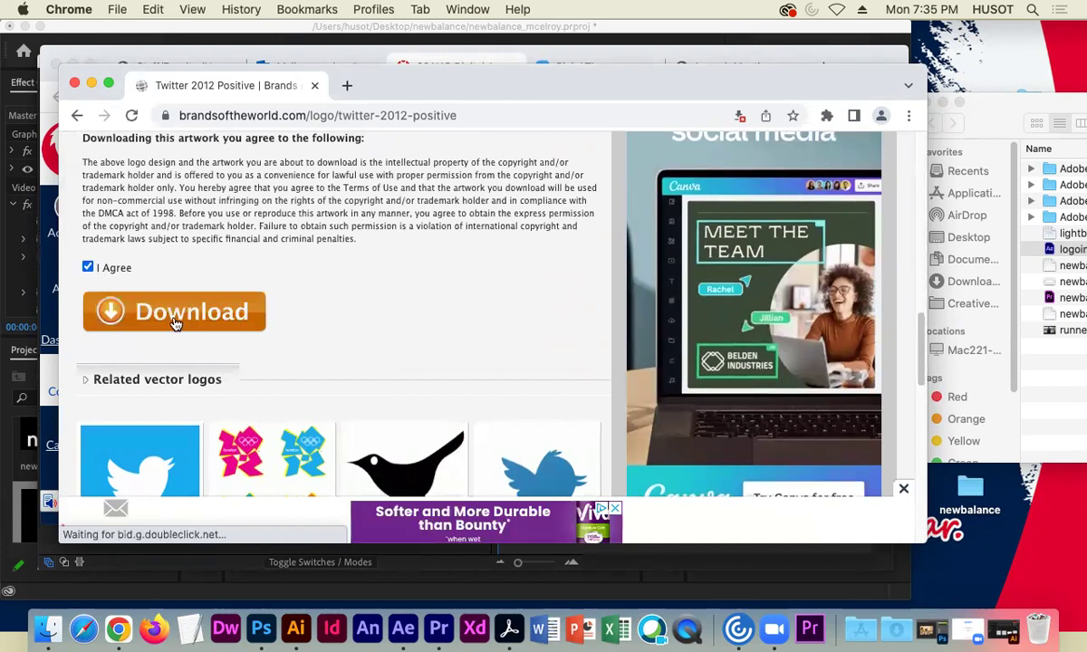
{"action": "left_click", "coordinate": [165, 315]}
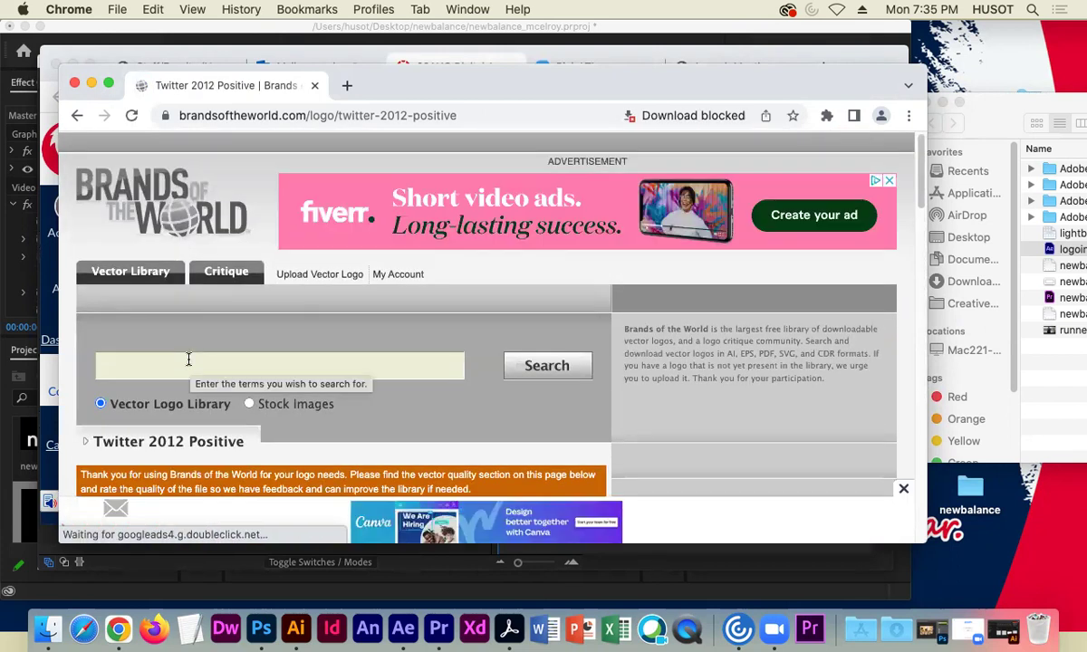
Close the banner ad, look over the Twitter 2012 Positive page and check the Downloads folder for the logo file
{"action": "scroll", "coordinate": [195, 362], "scroll_direction": "down", "scroll_amount": 1}
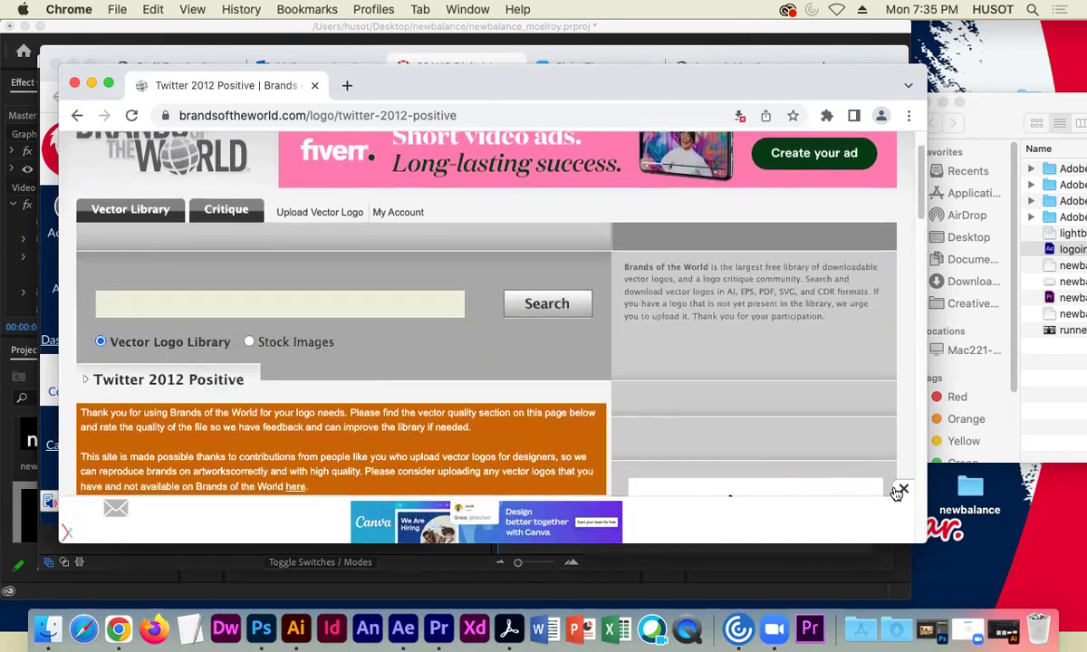
{"action": "left_click", "coordinate": [903, 490]}
{"action": "scroll", "coordinate": [201, 450], "scroll_direction": "down", "scroll_amount": 5}
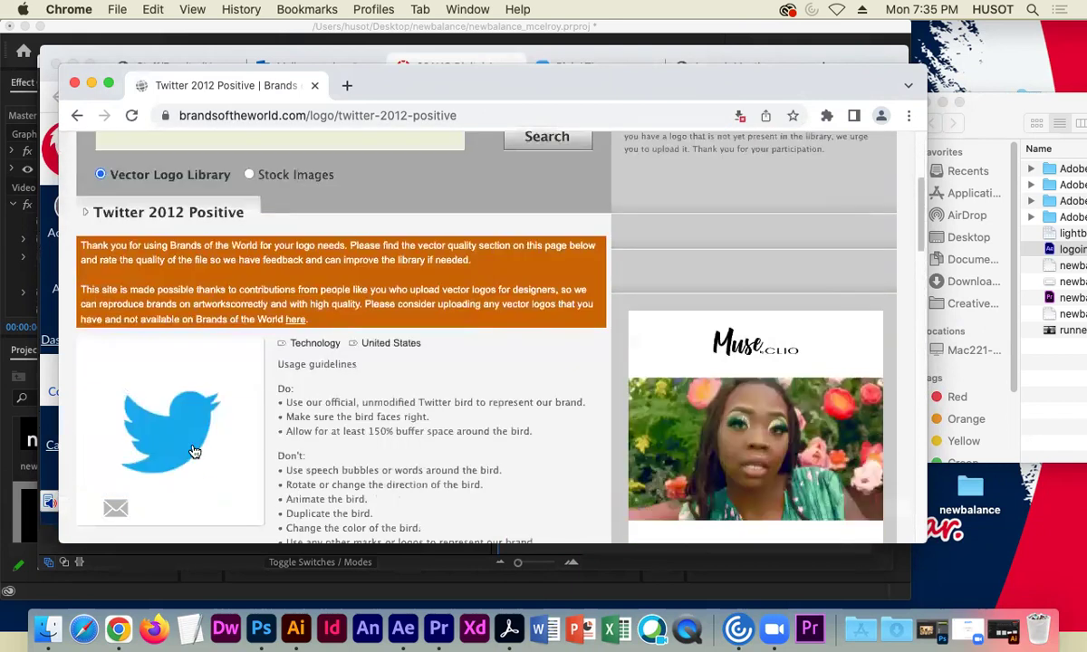
{"action": "scroll", "coordinate": [210, 452], "scroll_direction": "down", "scroll_amount": 5}
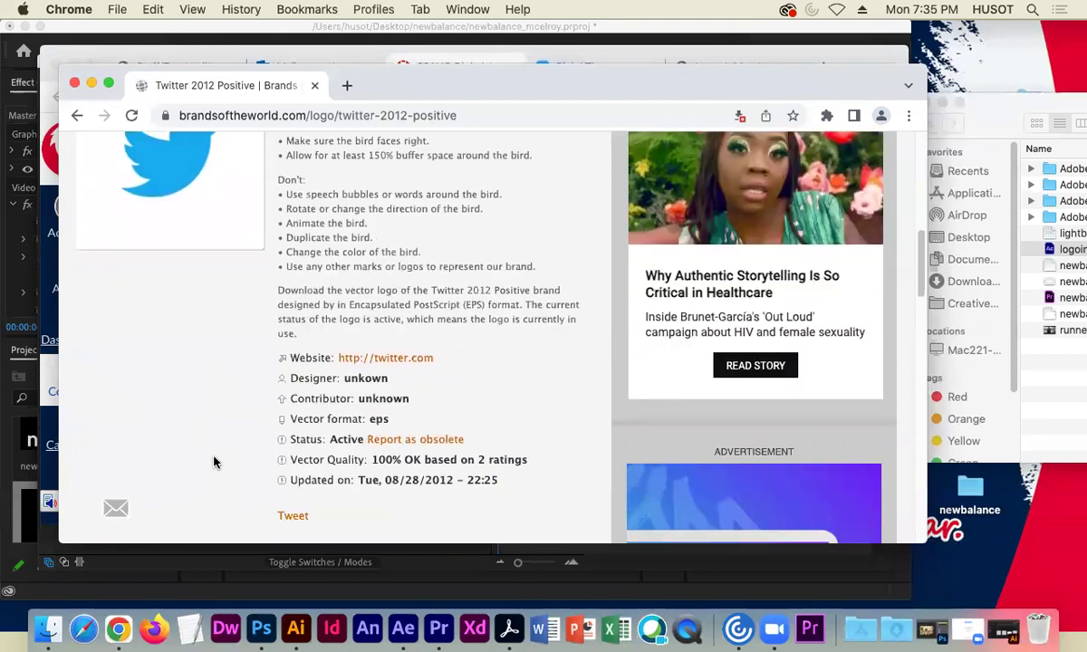
{"action": "scroll", "coordinate": [214, 463], "scroll_direction": "down", "scroll_amount": 3}
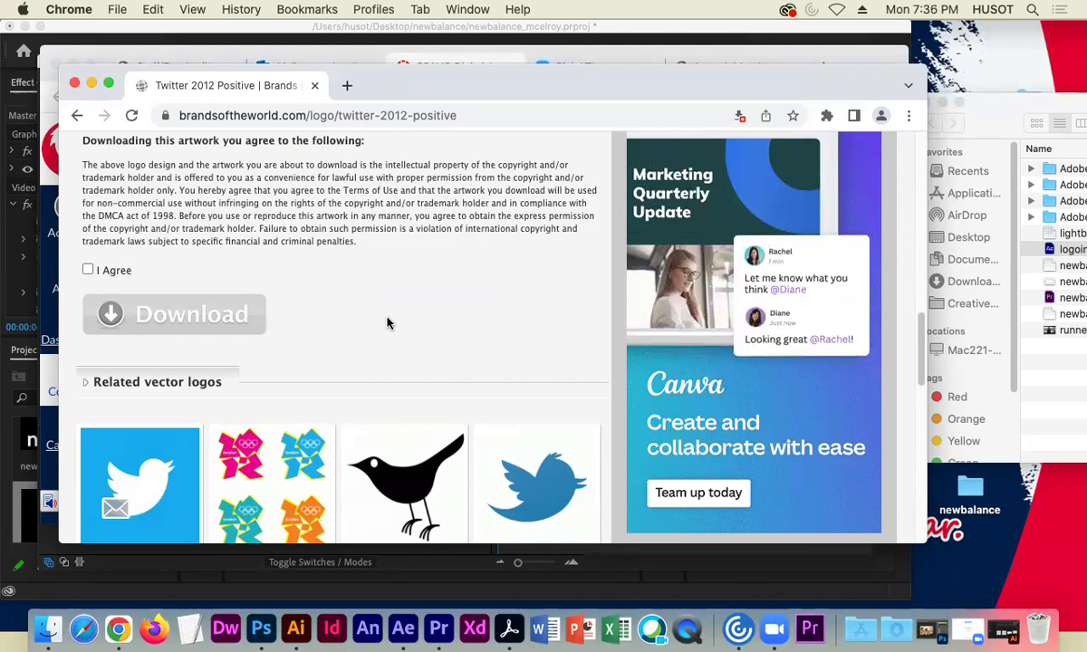
{"action": "scroll", "coordinate": [201, 450], "scroll_direction": "down", "scroll_amount": 5}
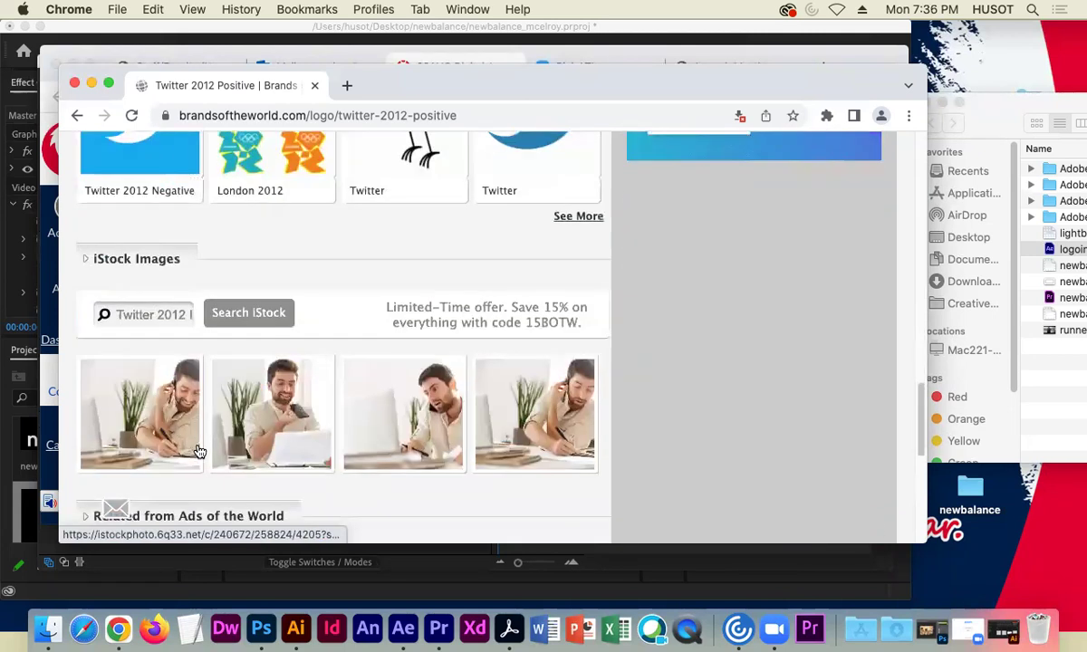
{"action": "scroll", "coordinate": [199, 450], "scroll_direction": "up", "scroll_amount": 3}
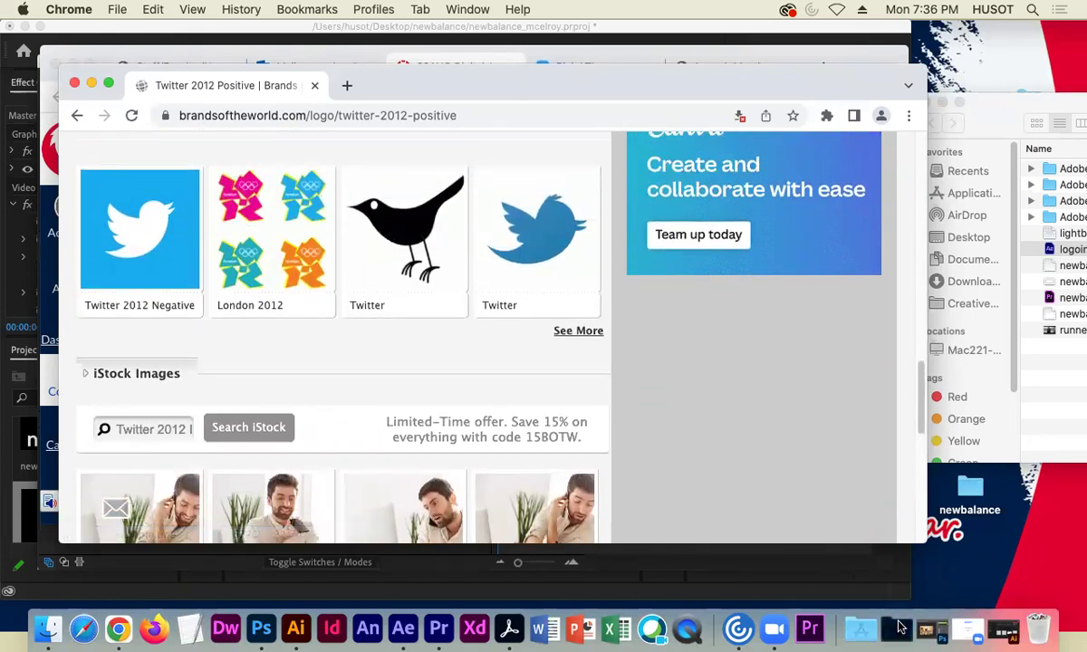
{"action": "left_click", "coordinate": [900, 627]}
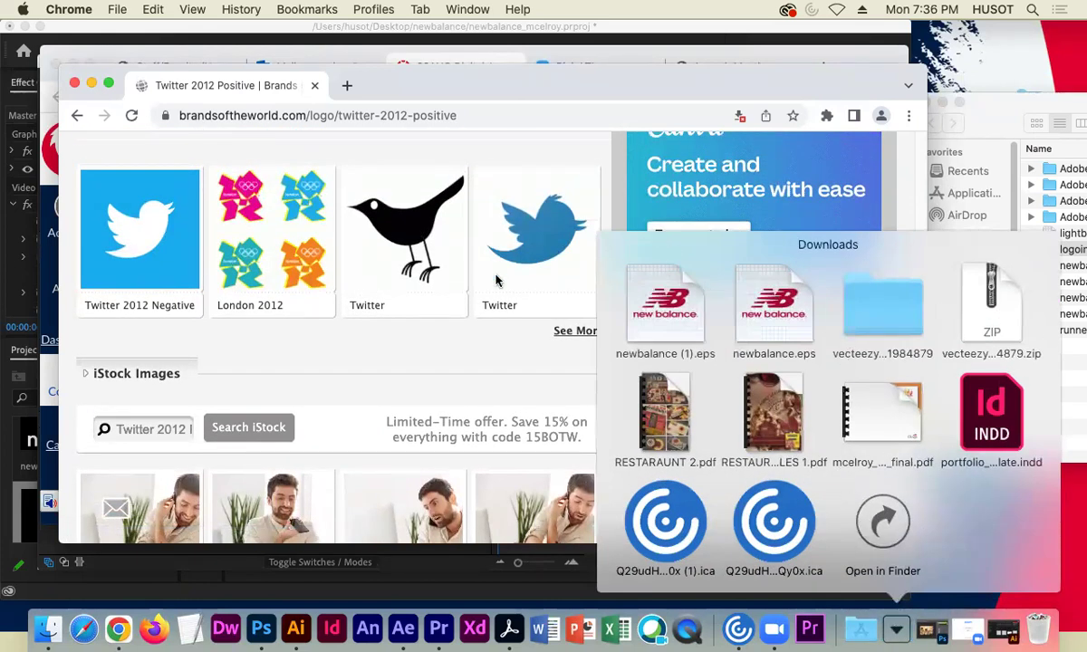
{"action": "left_click", "coordinate": [370, 354]}
Accept the artwork terms again and retry downloading the Twitter 2012 Positive logo
{"action": "scroll", "coordinate": [272, 344], "scroll_direction": "up", "scroll_amount": 3}
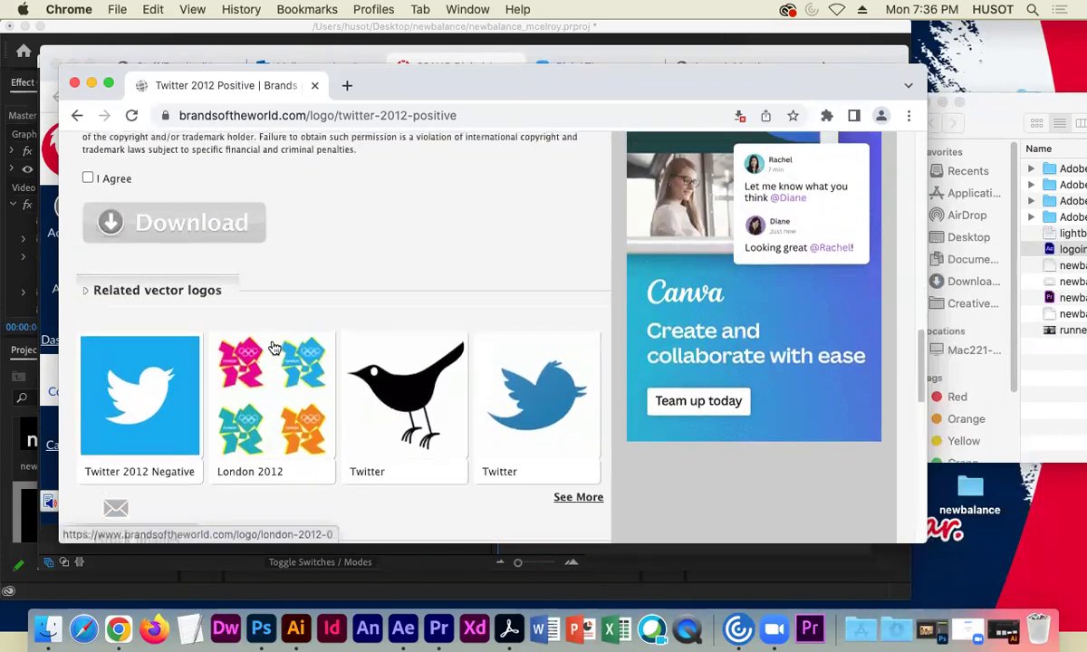
{"action": "left_click", "coordinate": [87, 179]}
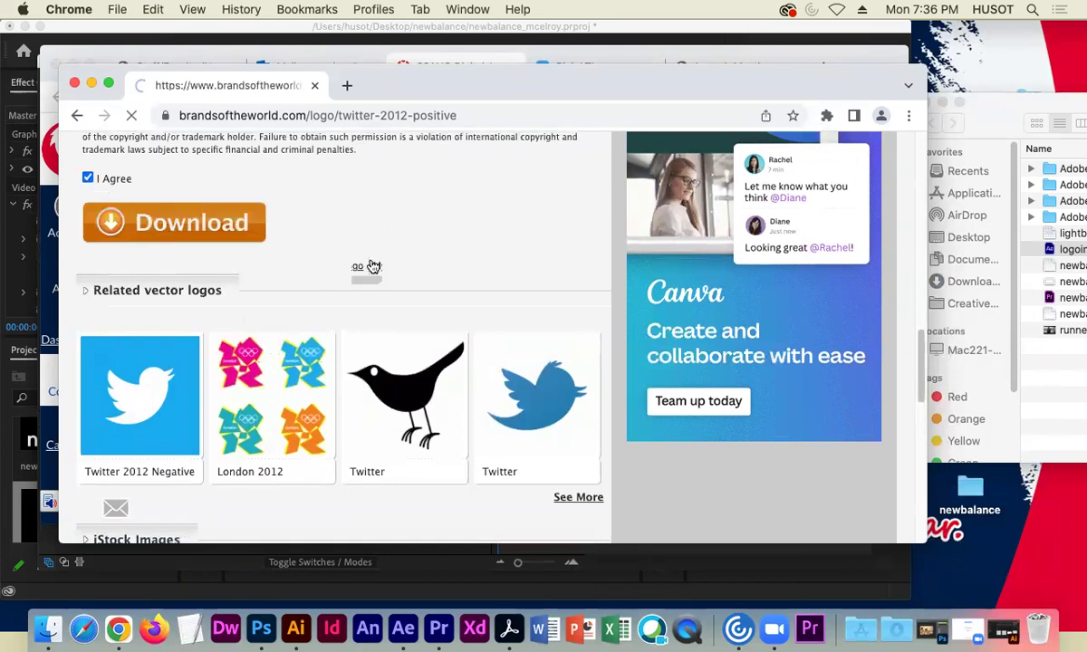
{"action": "scroll", "coordinate": [364, 364], "scroll_direction": "down", "scroll_amount": 3}
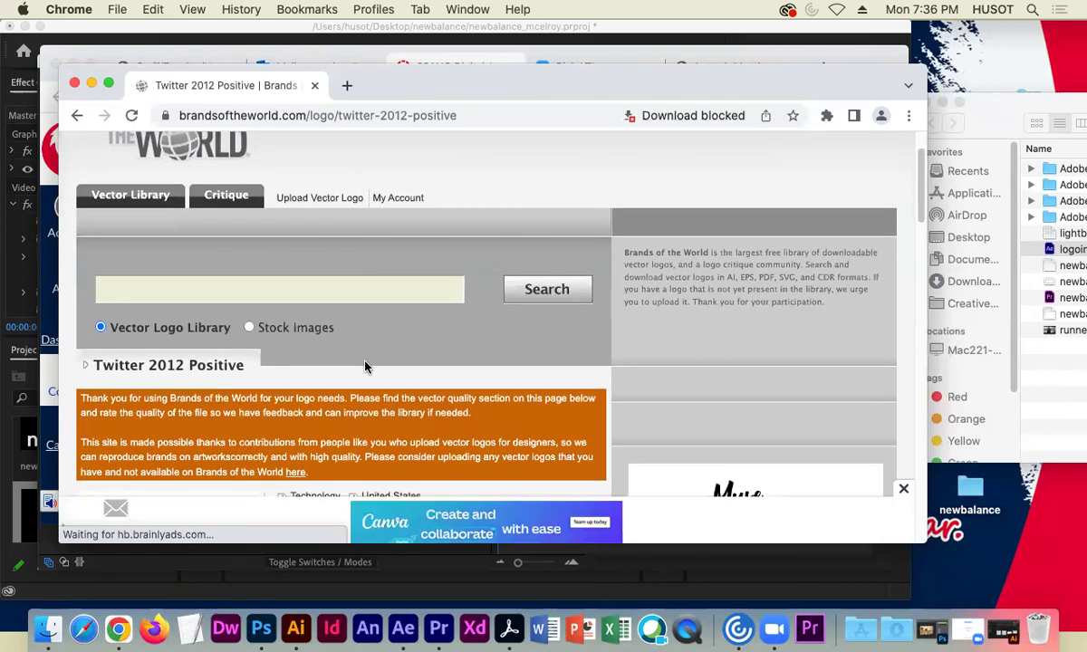
{"action": "scroll", "coordinate": [366, 365], "scroll_direction": "down", "scroll_amount": 10}
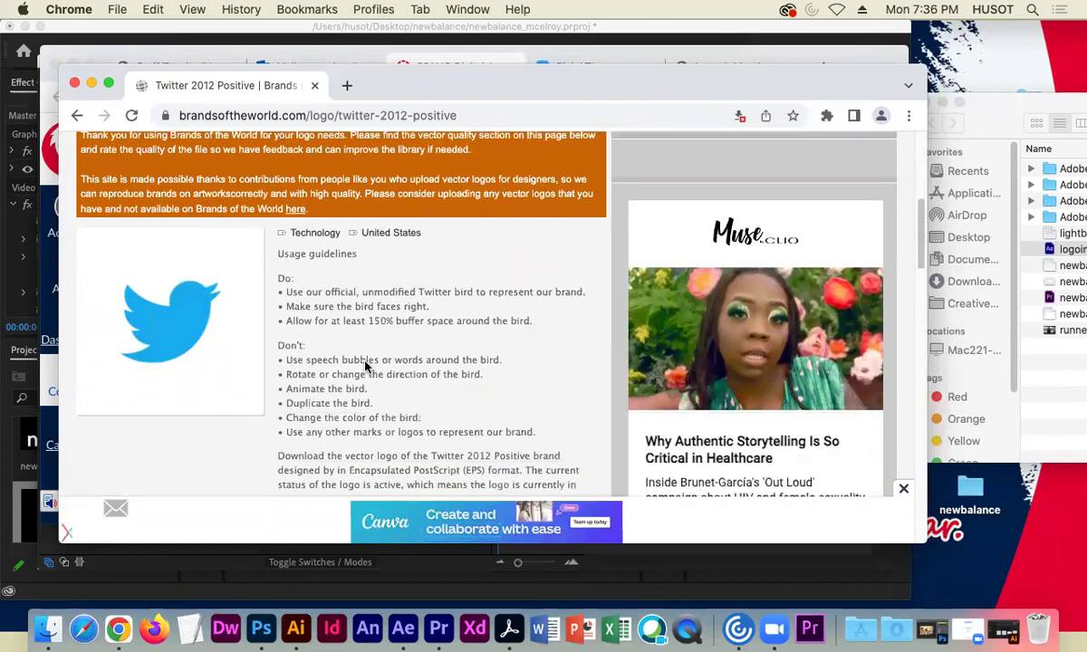
Look over the Twitter 2012 Positive page and check the Downloads folder for the logo file again
{"action": "scroll", "coordinate": [365, 365], "scroll_direction": "down", "scroll_amount": 8}
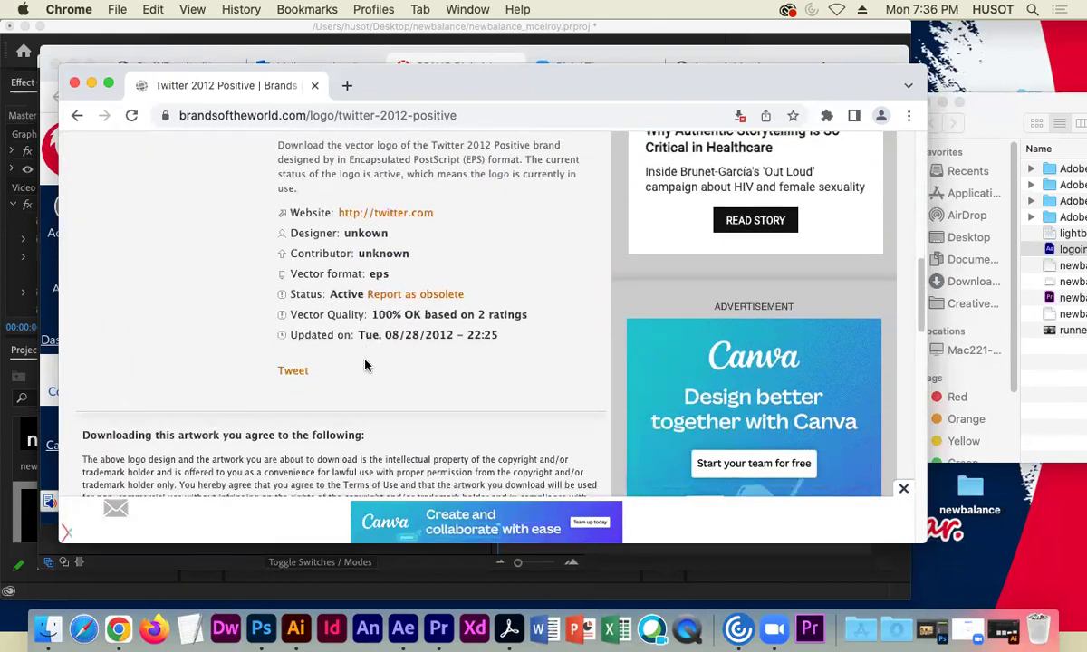
{"action": "scroll", "coordinate": [365, 365], "scroll_direction": "down", "scroll_amount": 8}
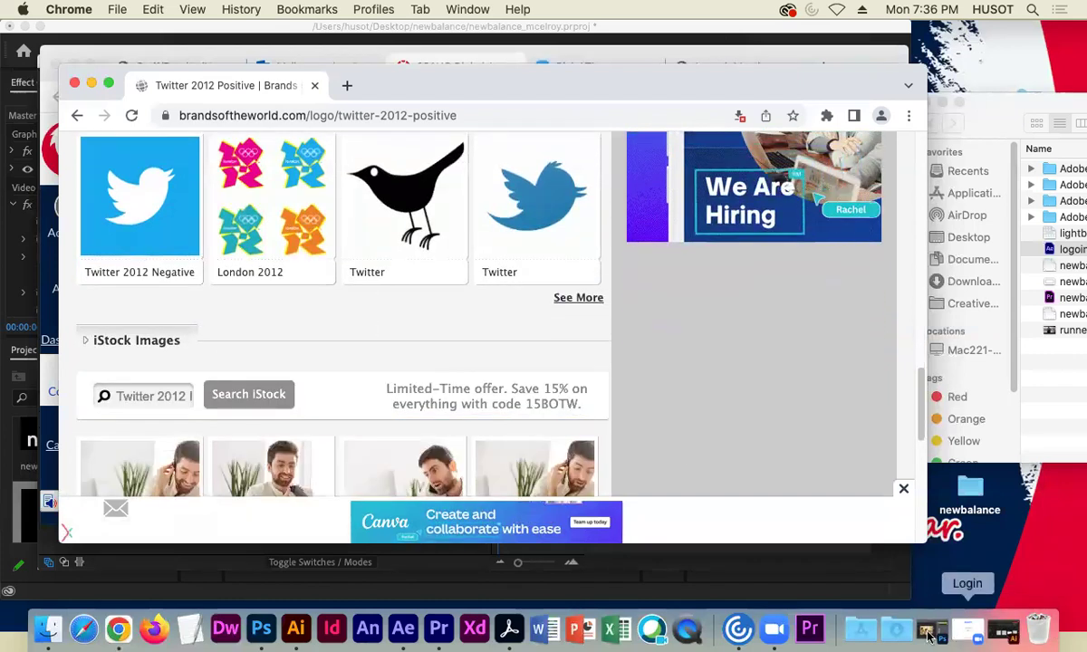
{"action": "left_click", "coordinate": [896, 630]}
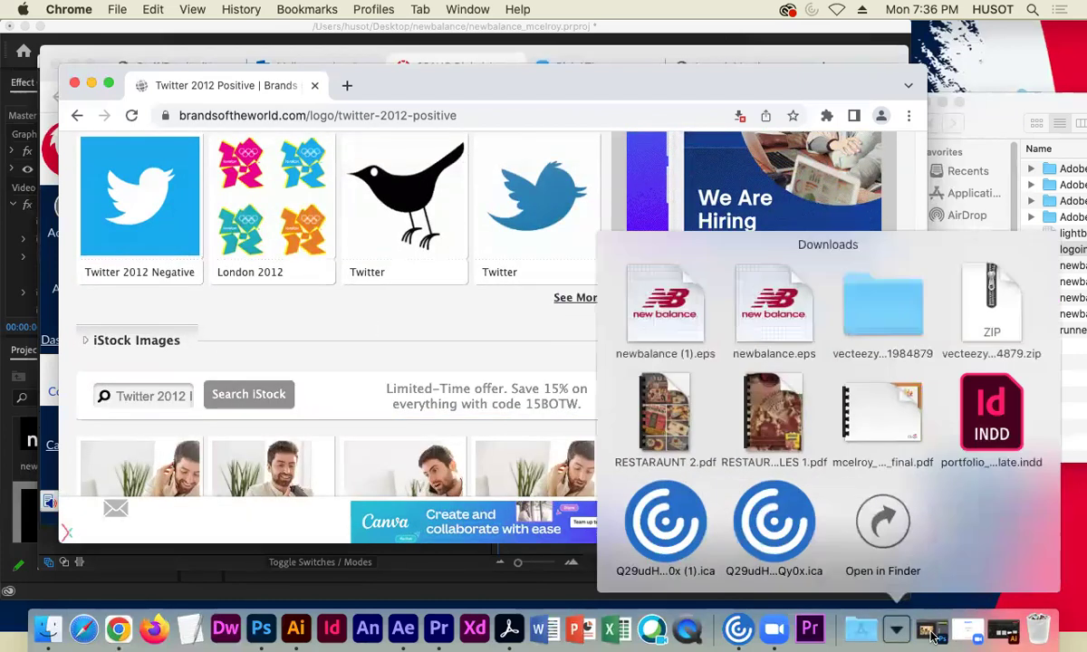
{"action": "left_click", "coordinate": [482, 322]}
{"action": "scroll", "coordinate": [488, 349], "scroll_direction": "up", "scroll_amount": 10}
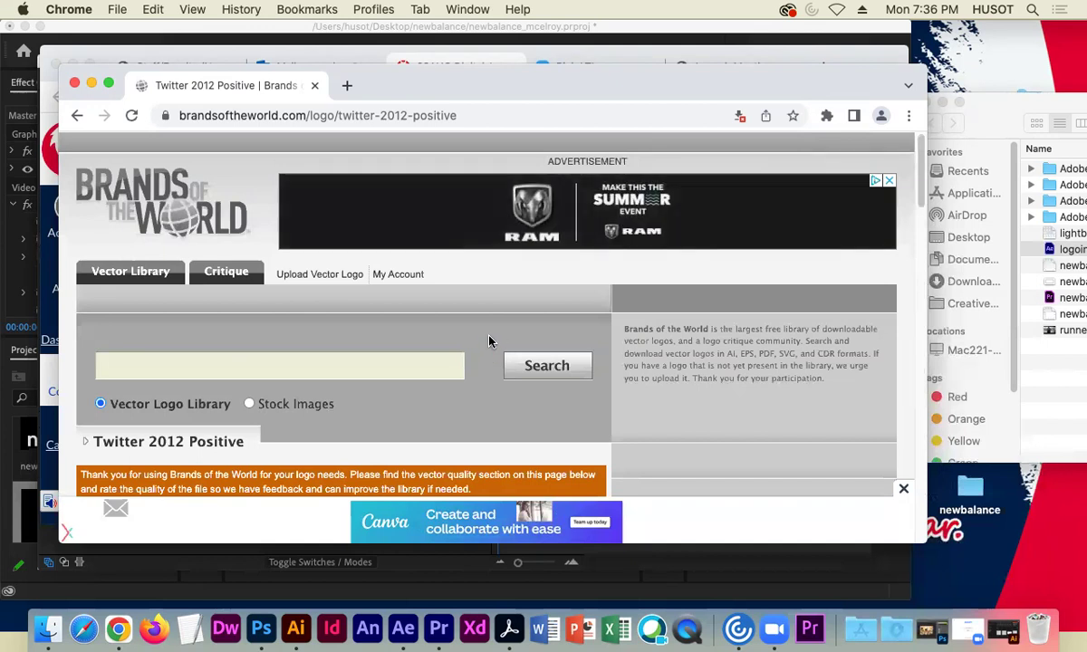
Close the ads, accept the artwork terms once more and try again to download the Twitter 2012 Positive logo
{"action": "left_click", "coordinate": [888, 180]}
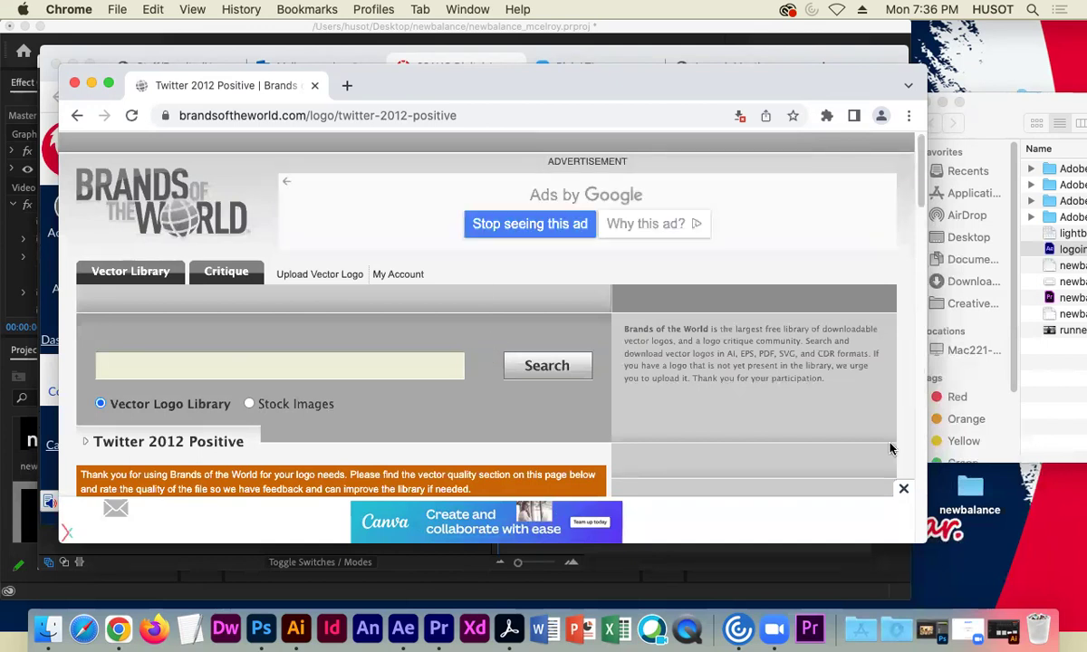
{"action": "left_click", "coordinate": [903, 488]}
{"action": "scroll", "coordinate": [149, 499], "scroll_direction": "down", "scroll_amount": 2}
{"action": "scroll", "coordinate": [136, 407], "scroll_direction": "down", "scroll_amount": 6}
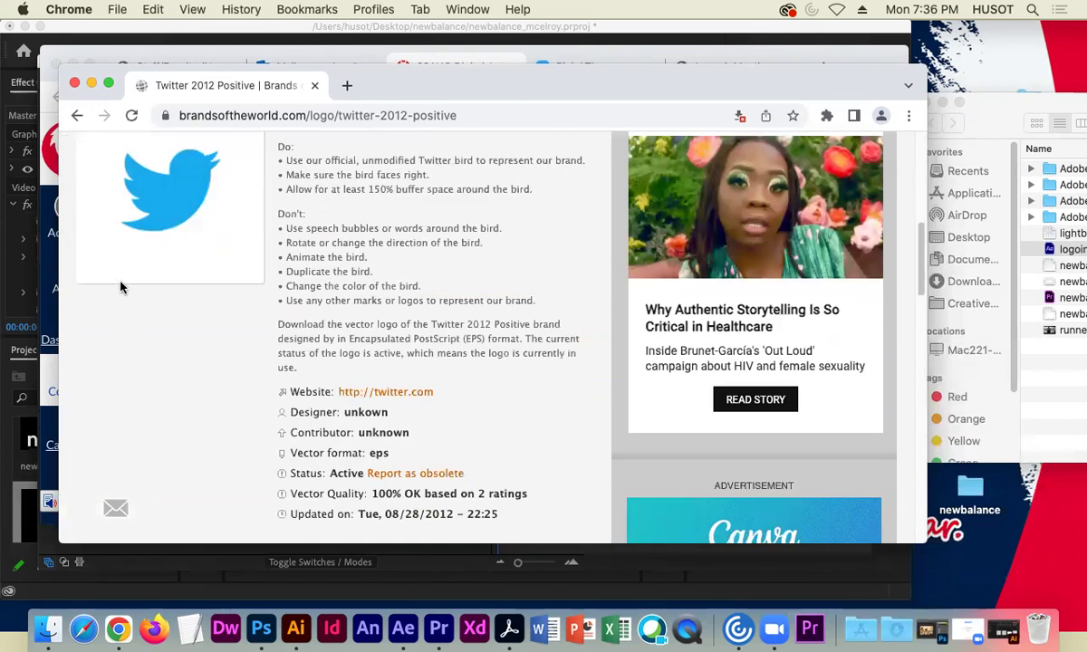
{"action": "scroll", "coordinate": [122, 296], "scroll_direction": "up", "scroll_amount": 4}
{"action": "scroll", "coordinate": [121, 289], "scroll_direction": "down", "scroll_amount": 5}
{"action": "scroll", "coordinate": [123, 303], "scroll_direction": "down", "scroll_amount": 5}
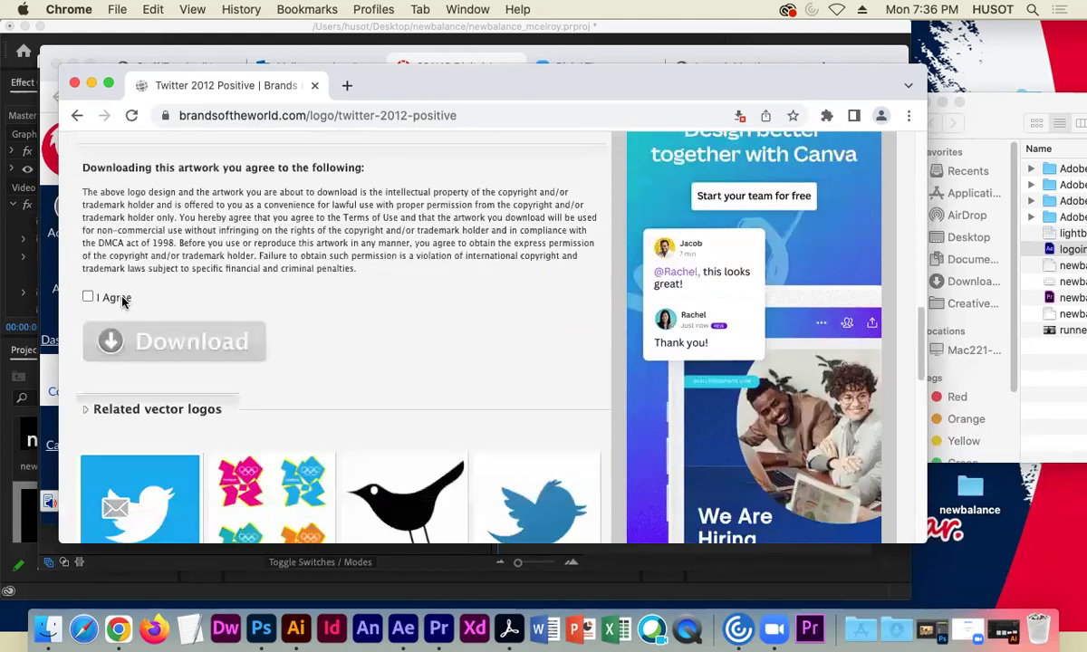
{"action": "left_click", "coordinate": [87, 172]}
{"action": "left_click", "coordinate": [155, 212]}
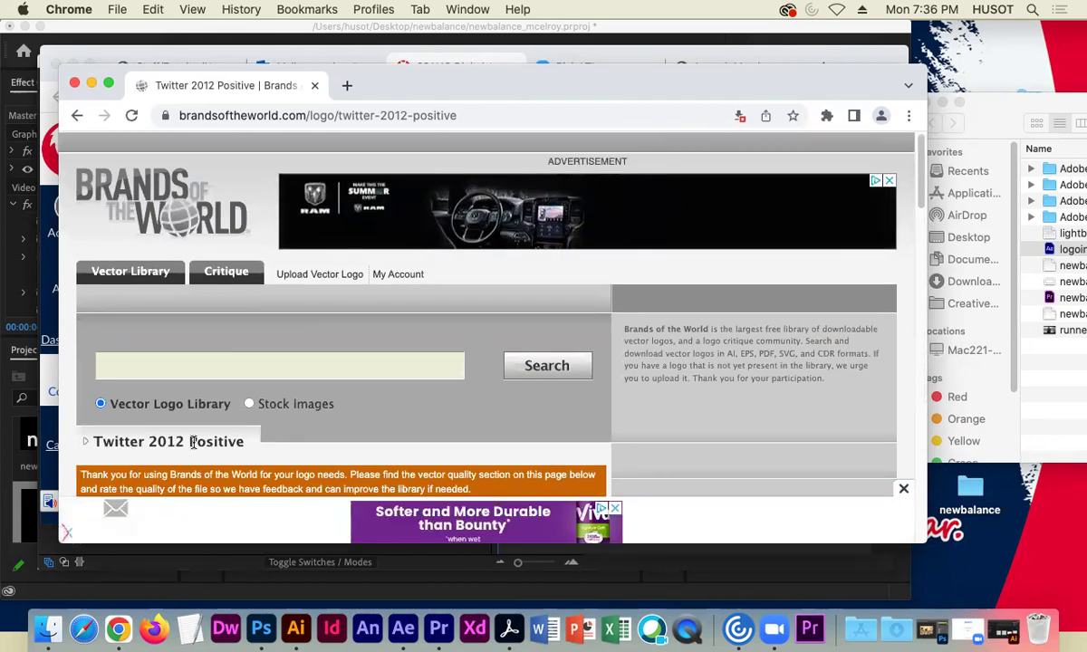
Close the banner ad, go to google.com and search for "twitter icon png"
{"action": "left_click", "coordinate": [902, 489]}
{"action": "left_click", "coordinate": [496, 118]}
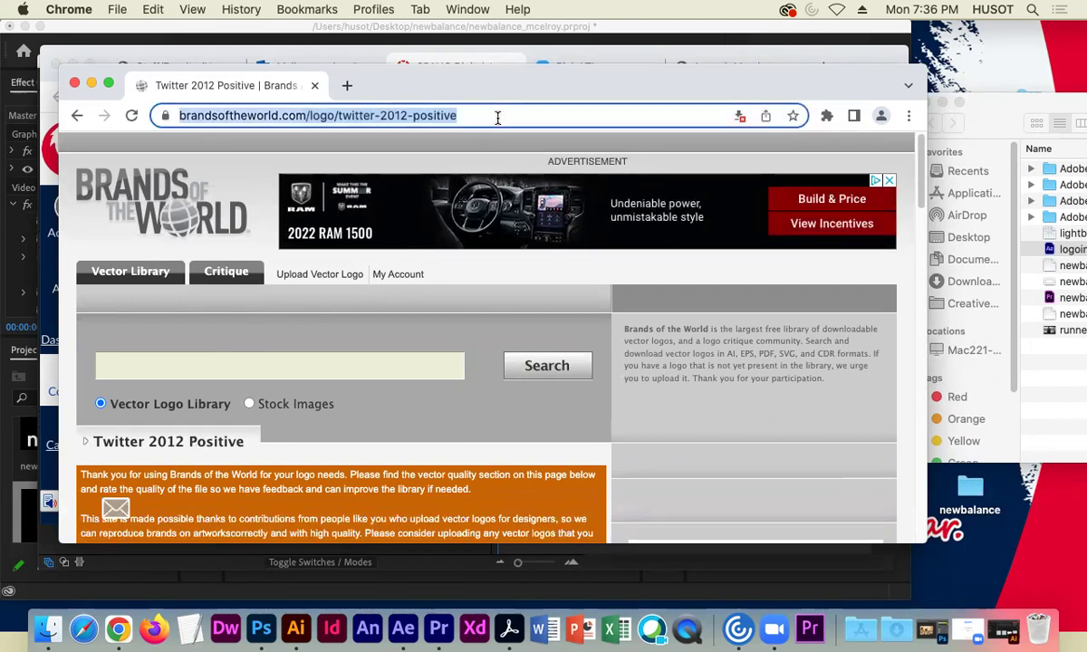
{"action": "type", "text": "google.com"}
{"action": "key", "text": "Return"}
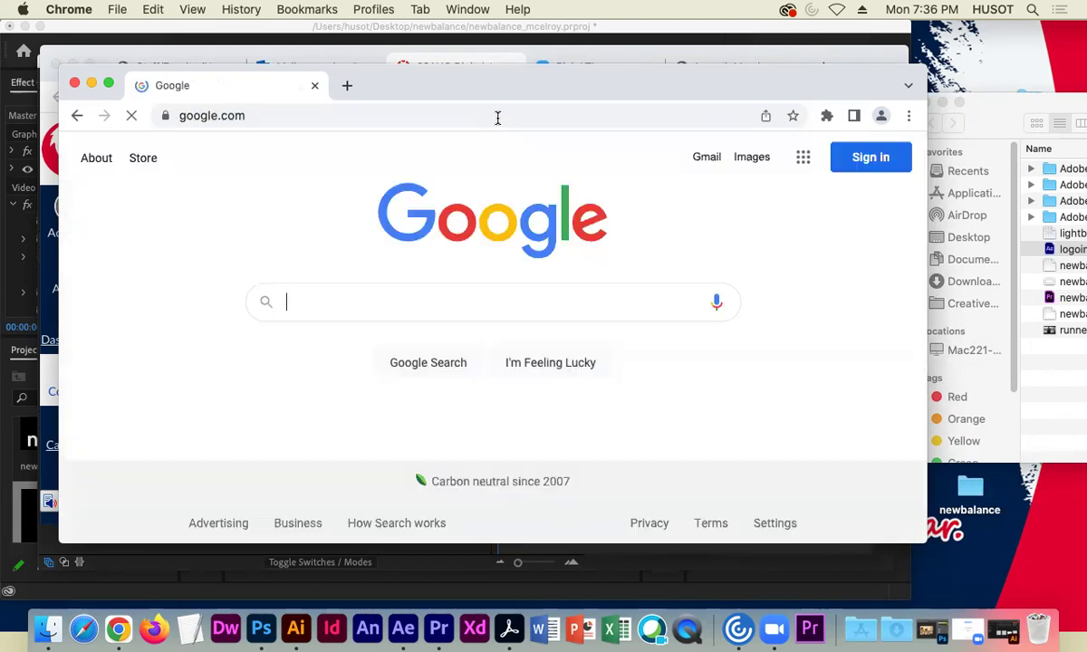
{"action": "type", "text": "twitter icon"}
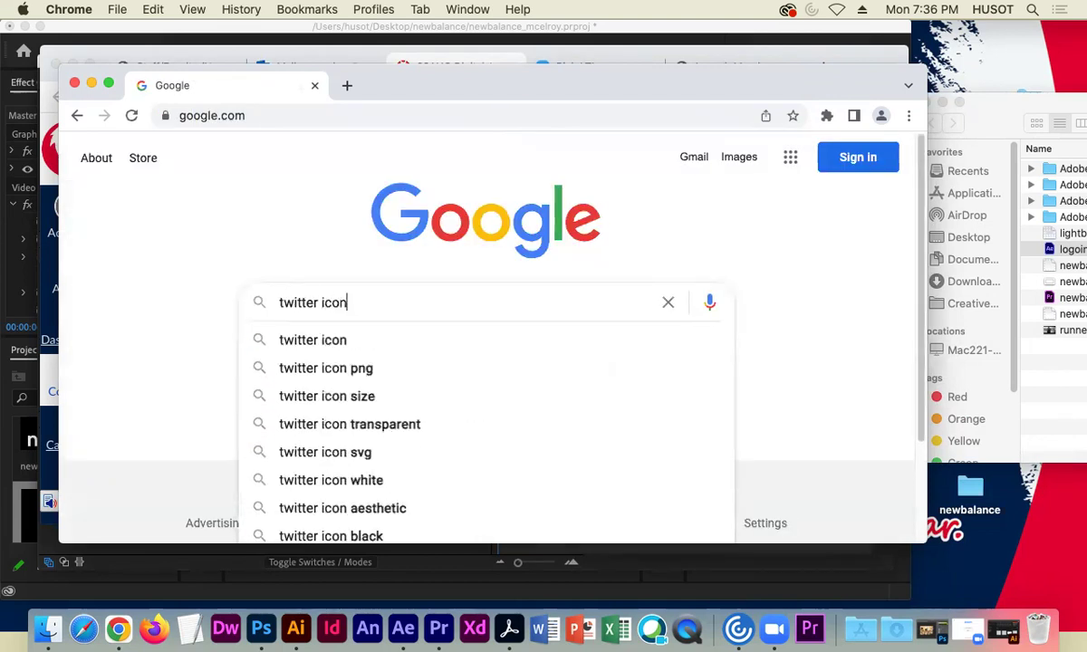
{"action": "type", "text": " png"}
{"action": "key", "text": "Return"}
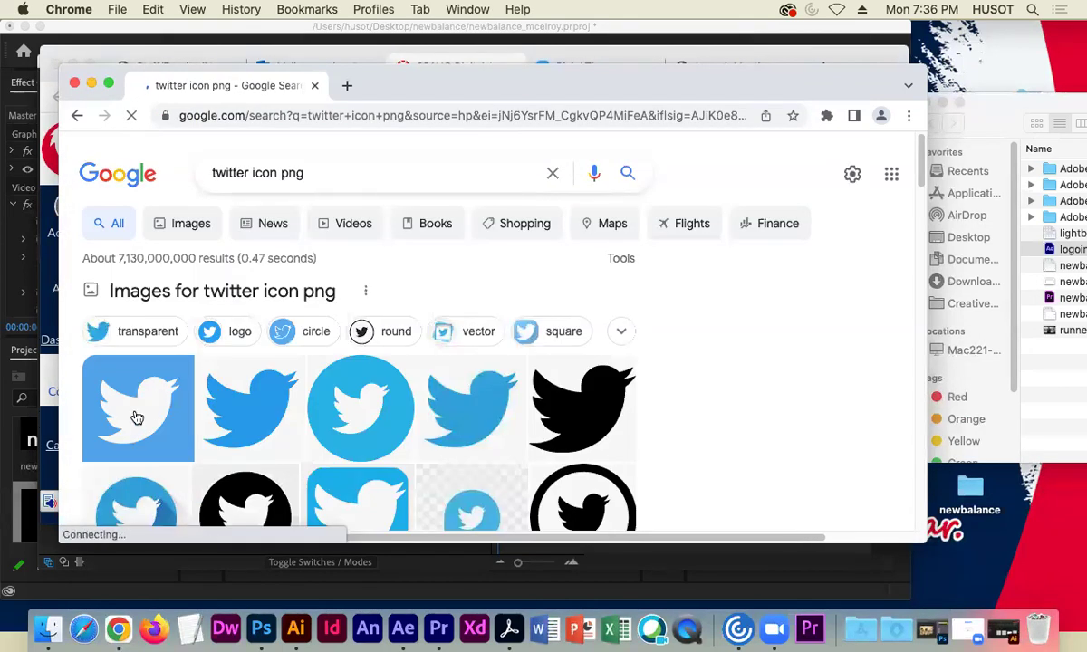
Save the blue Twitter bird PNG from the Iconpacks image result to the desktop and put the browser windows away
{"action": "scroll", "coordinate": [135, 418], "scroll_direction": "down", "scroll_amount": 1}
{"action": "left_click", "coordinate": [250, 394]}
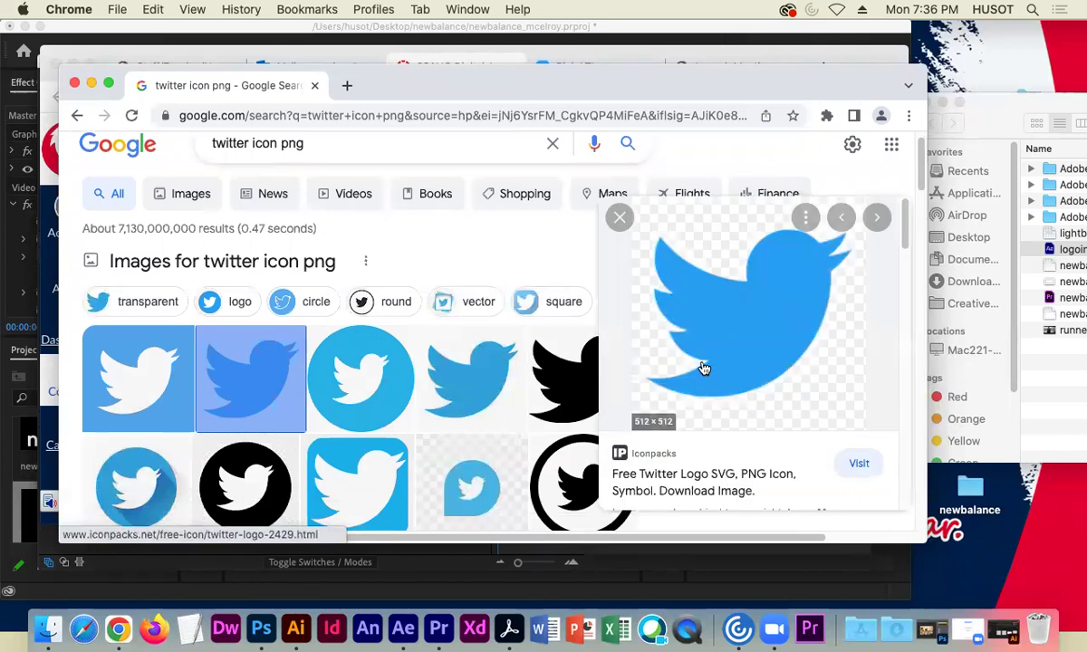
{"action": "left_click_drag", "start_coordinate": [717, 340], "coordinate": [1014, 568]}
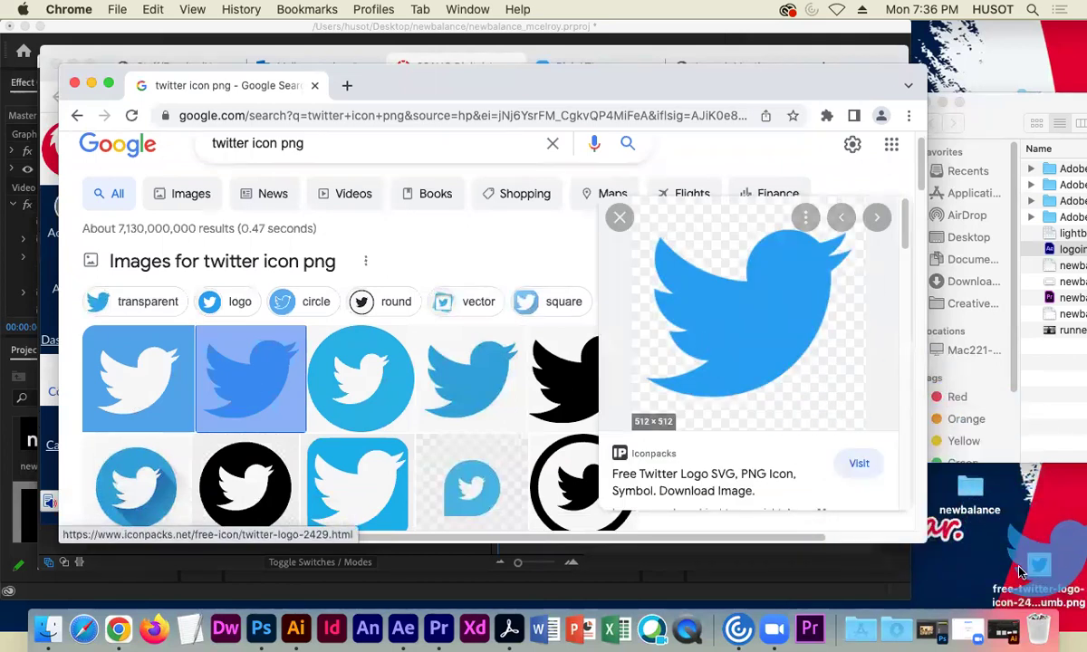
{"action": "left_click", "coordinate": [75, 86]}
{"action": "left_click", "coordinate": [73, 65]}
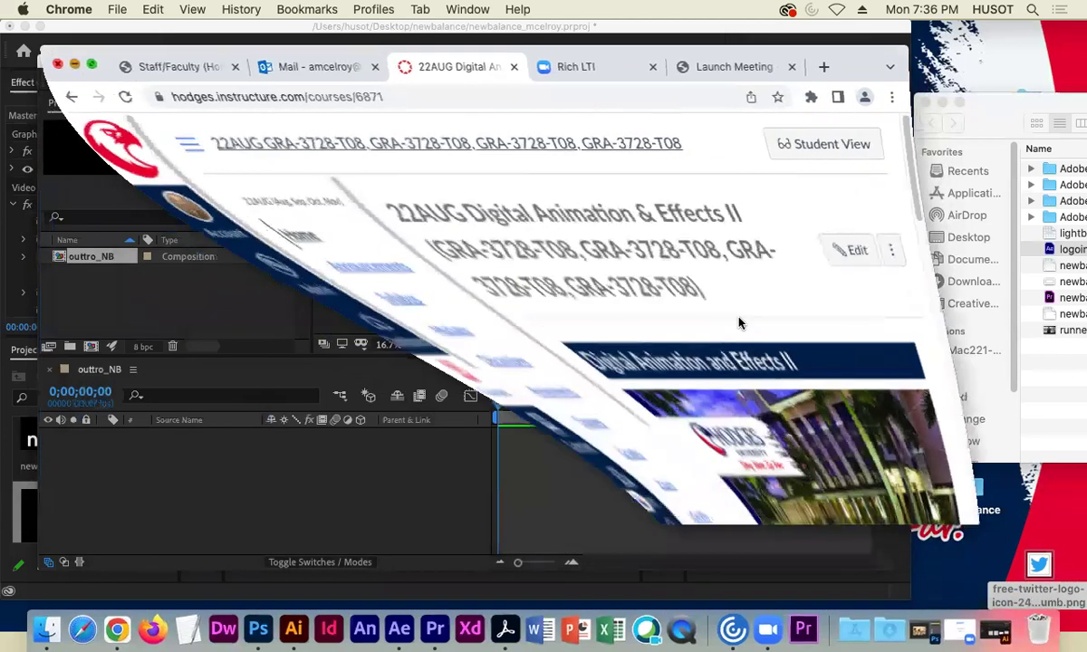
Move the Twitter logo PNG from the desktop into the newbalance folder and close the folder window
{"action": "left_click_drag", "start_coordinate": [990, 122], "coordinate": [787, 121]}
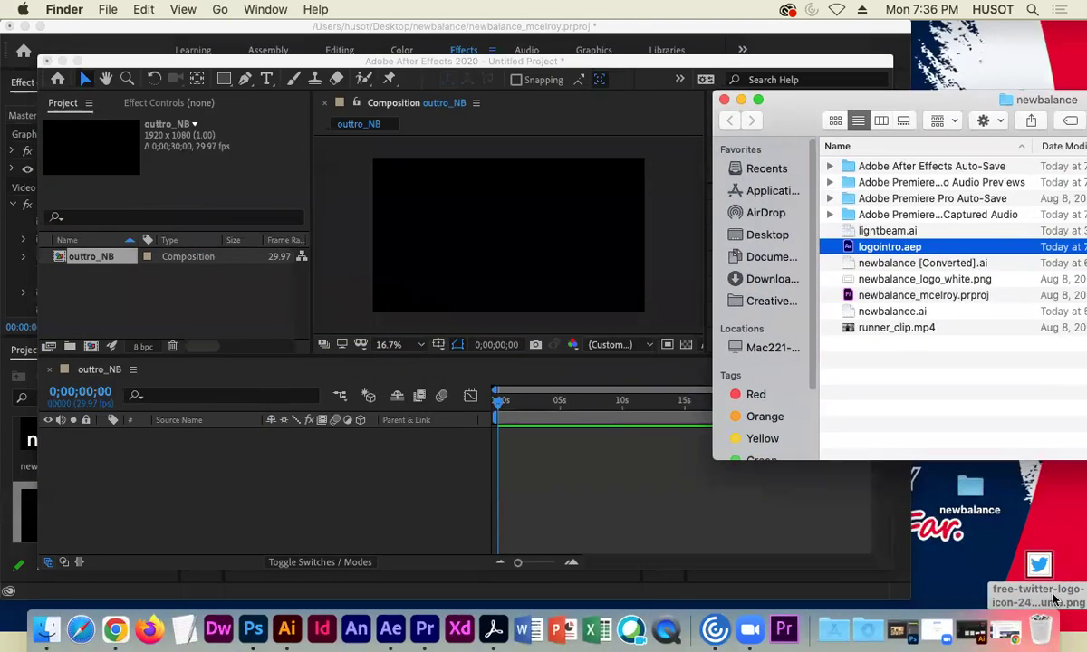
{"action": "left_click_drag", "start_coordinate": [1040, 566], "coordinate": [940, 442]}
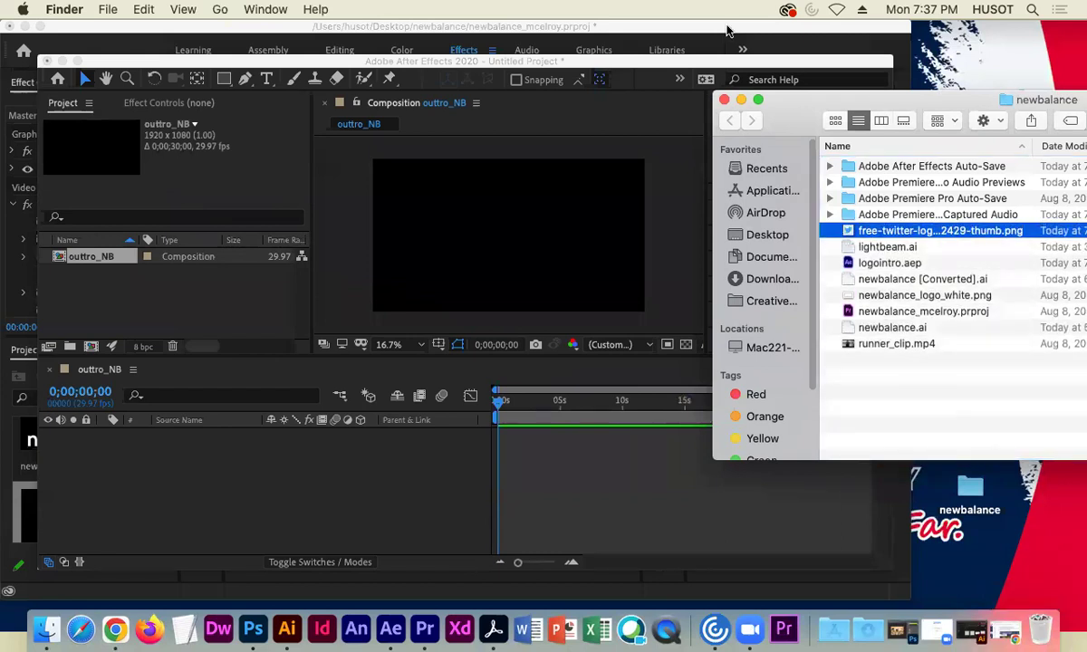
{"action": "left_click", "coordinate": [724, 99]}
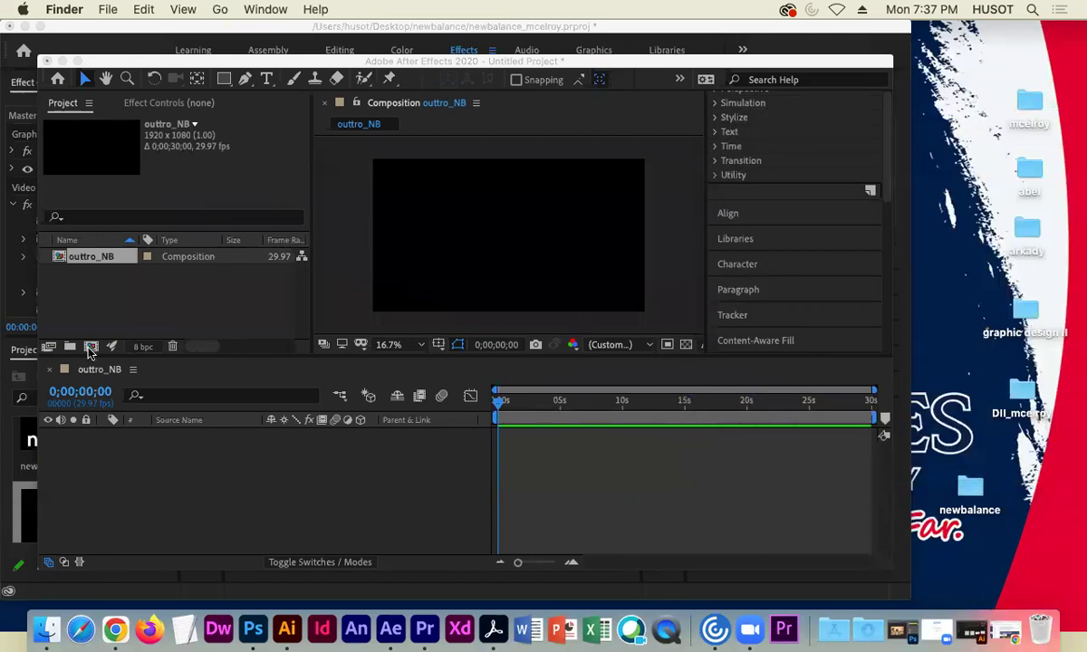
Import the Twitter logo PNG from the newbalance folder into the After Effects project and place it centred in the outtro_NB composition
{"action": "left_click", "coordinate": [831, 634]}
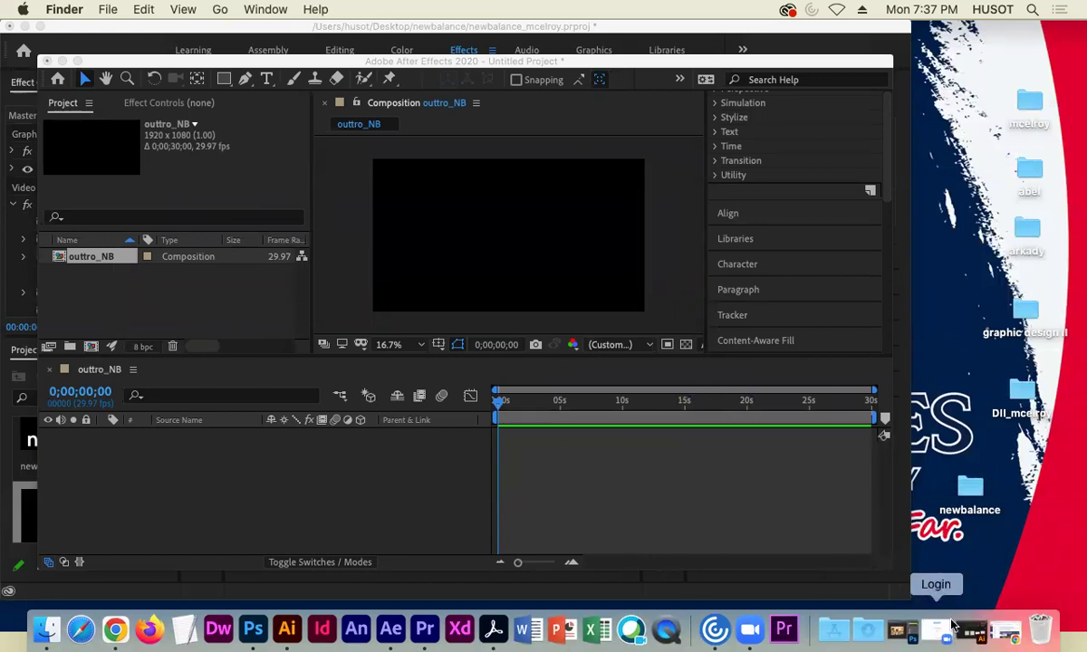
{"action": "left_click", "coordinate": [869, 503]}
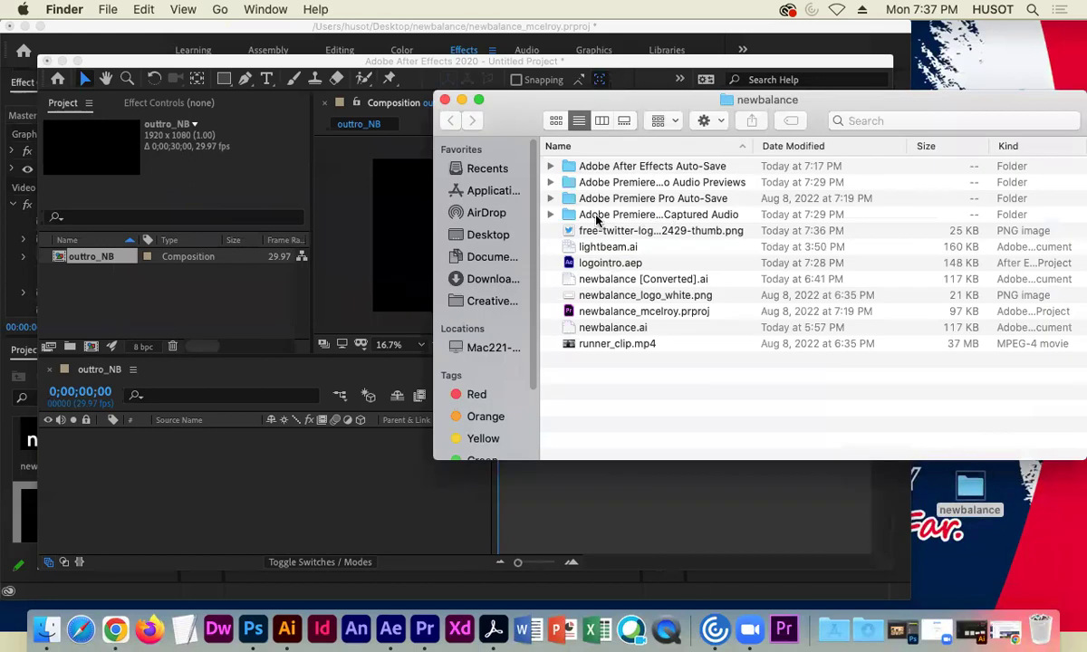
{"action": "left_click_drag", "start_coordinate": [597, 232], "coordinate": [239, 311]}
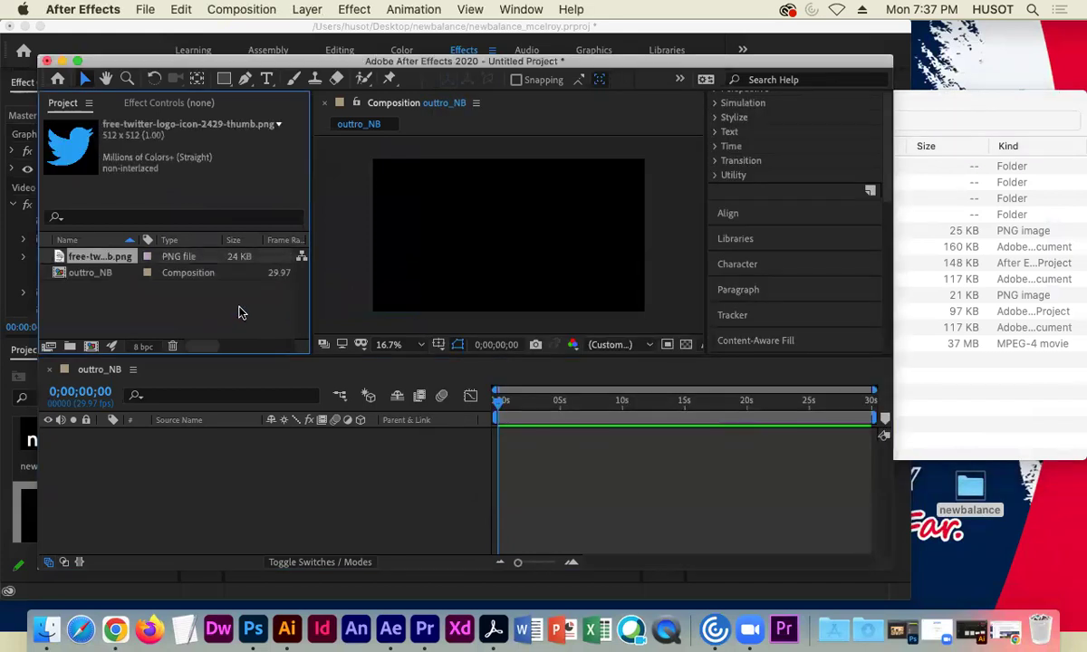
{"action": "left_click_drag", "start_coordinate": [58, 258], "coordinate": [510, 244]}
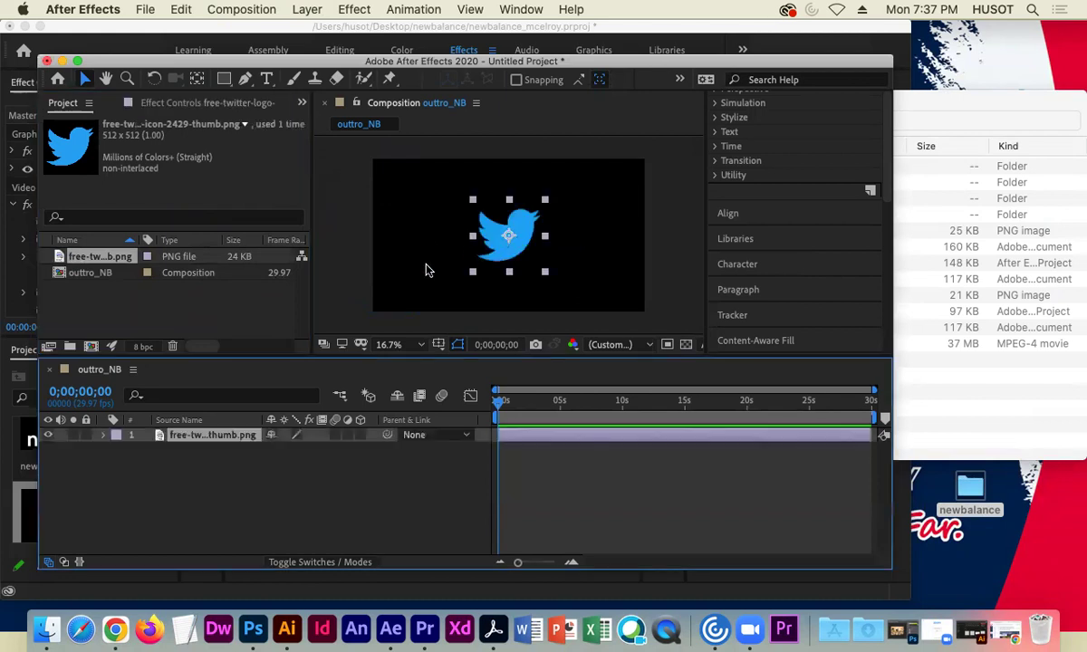
Scale the Twitter bird to slightly less than half its size and move it straight up into the upper part of the frame
{"action": "left_click", "coordinate": [544, 278]}
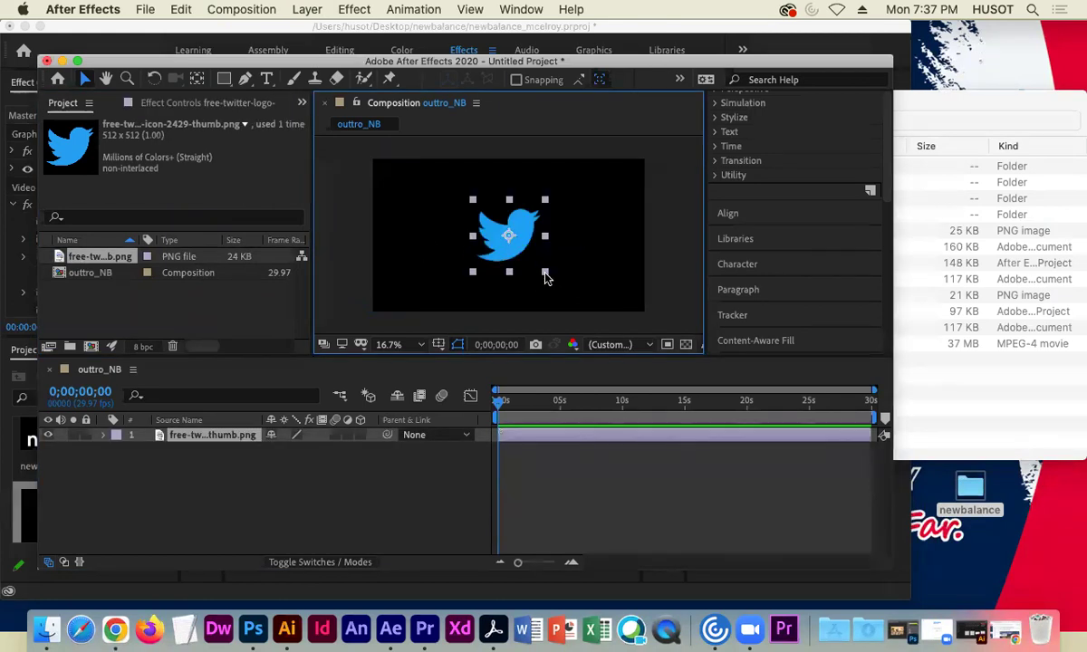
{"action": "left_click_drag", "start_coordinate": [544, 278], "coordinate": [526, 258]}
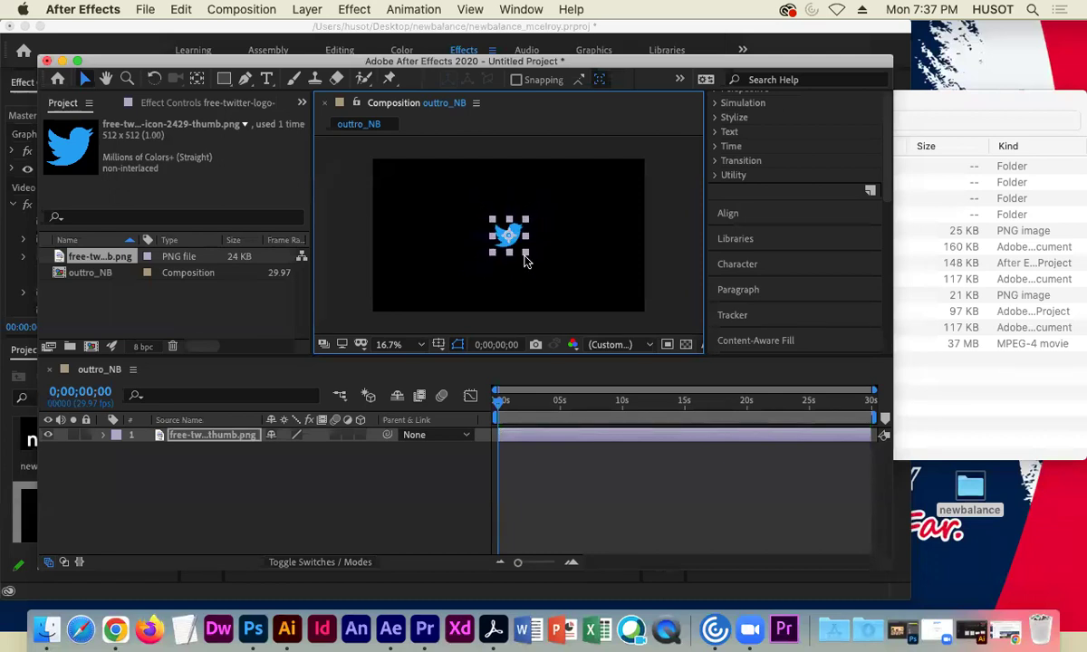
{"action": "key", "text": "shift+Up"}
{"action": "key", "text": "shift+Up"}
{"action": "key", "text": "shift+Up"}
{"action": "key", "text": "shift+Up"}
{"action": "key", "text": "shift+Up"}
{"action": "key", "text": "shift+Up"}
{"action": "key", "text": "shift+Up"}
{"action": "key", "text": "shift+Up"}
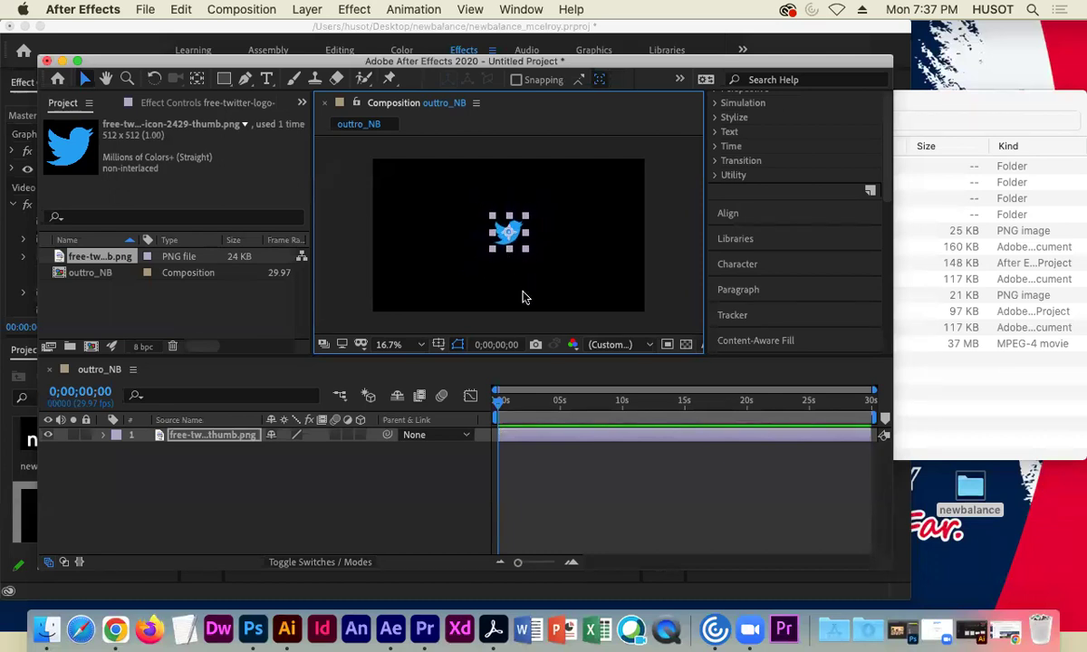
{"action": "key", "text": "shift+Up"}
{"action": "key", "text": "shift+Up"}
{"action": "key", "text": "shift+Up"}
{"action": "key", "text": "shift+Up"}
{"action": "key", "text": "shift+Up"}
{"action": "key", "text": "shift+Up"}
{"action": "key", "text": "shift+Up"}
{"action": "key", "text": "shift+Up"}
{"action": "key", "text": "shift+Up"}
{"action": "key", "text": "shift+Up"}
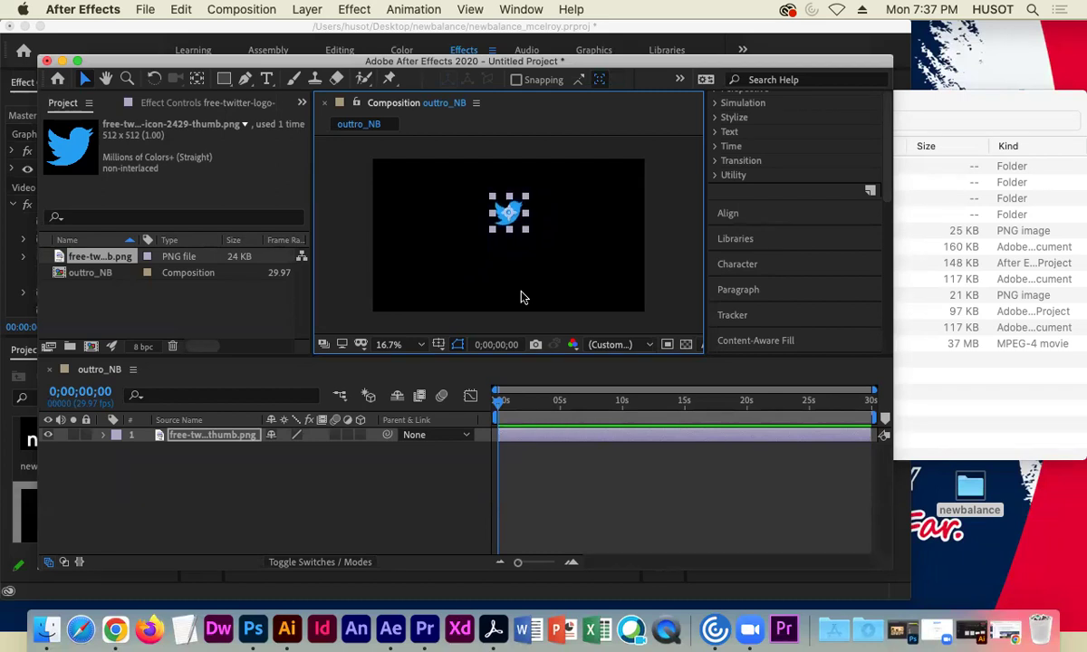
{"action": "key", "text": "shift+Down"}
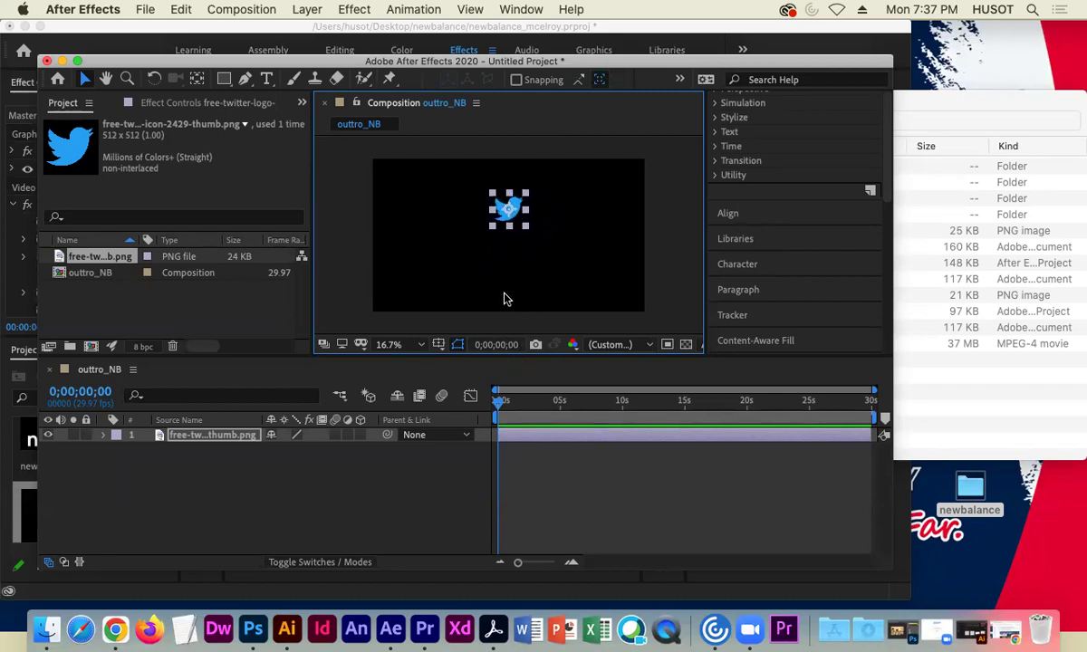
Apply the Dissolve - vapor animation preset from Transitions - Dissolves to the Twitter logo at the start of the composition
{"action": "left_click_drag", "start_coordinate": [497, 406], "coordinate": [463, 383]}
{"action": "scroll", "coordinate": [754, 243], "scroll_direction": "up", "scroll_amount": 8}
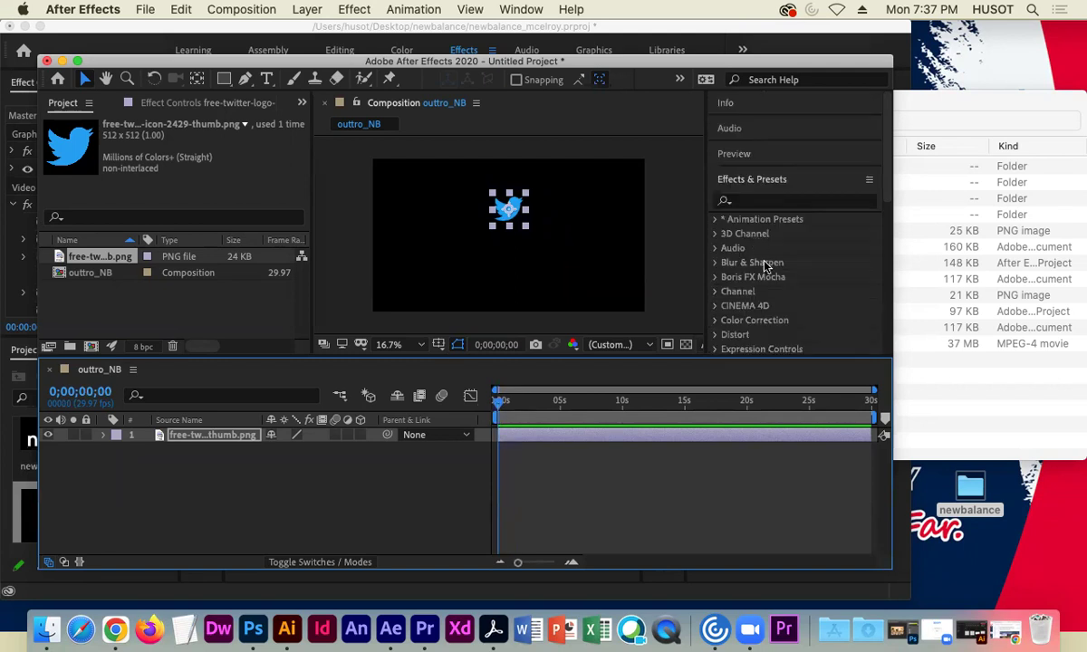
{"action": "left_click", "coordinate": [721, 219]}
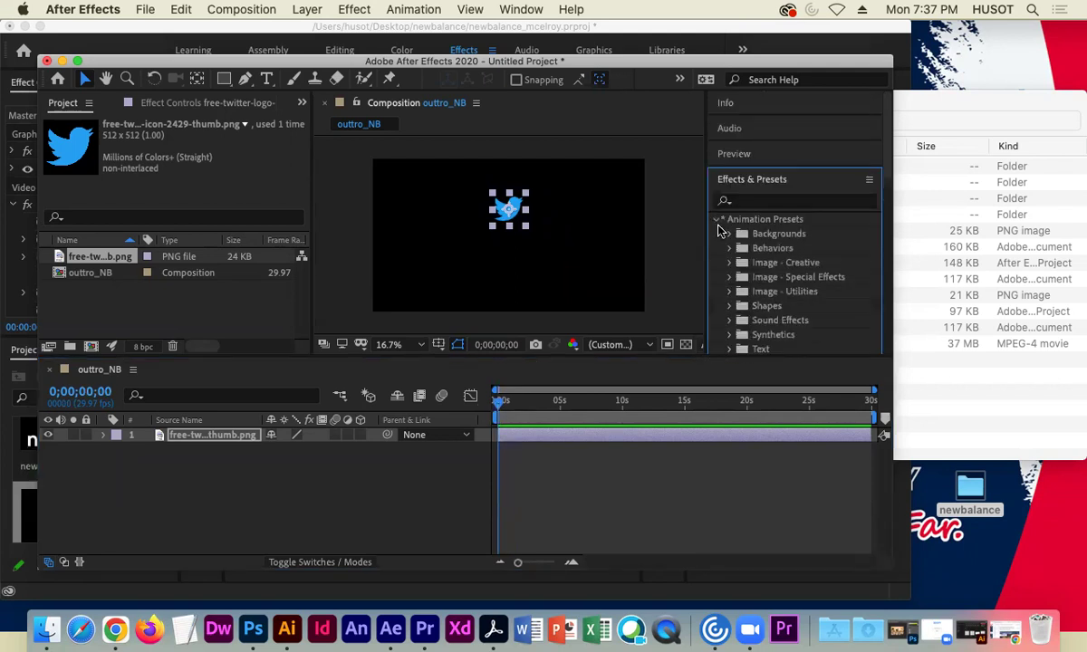
{"action": "scroll", "coordinate": [723, 272], "scroll_direction": "down", "scroll_amount": 2}
{"action": "scroll", "coordinate": [724, 295], "scroll_direction": "down", "scroll_amount": 1}
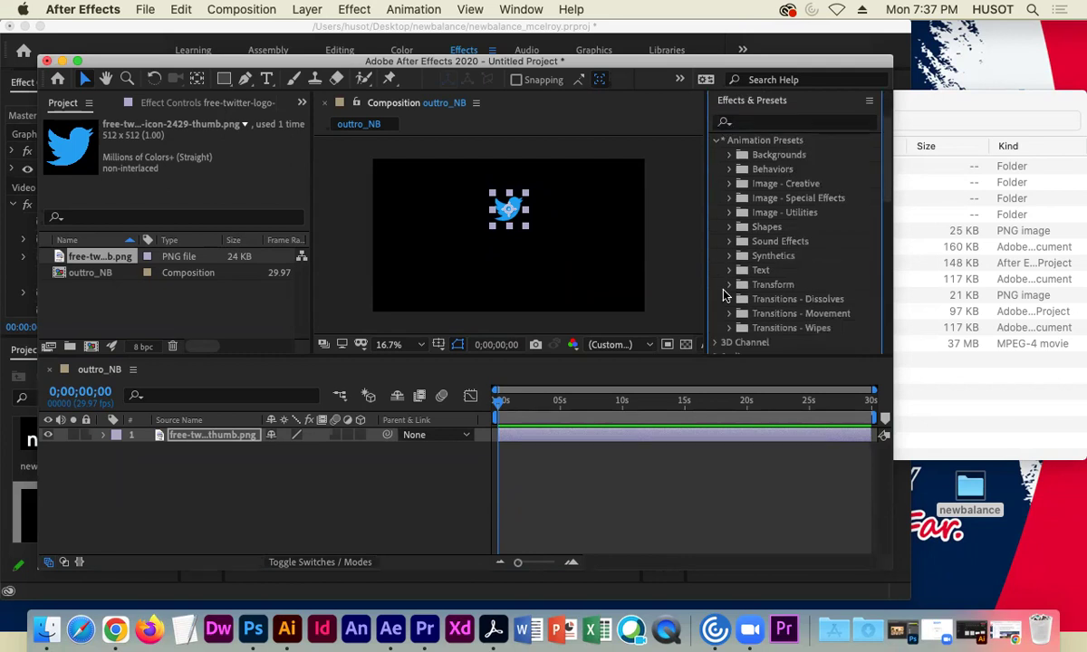
{"action": "left_click", "coordinate": [729, 198]}
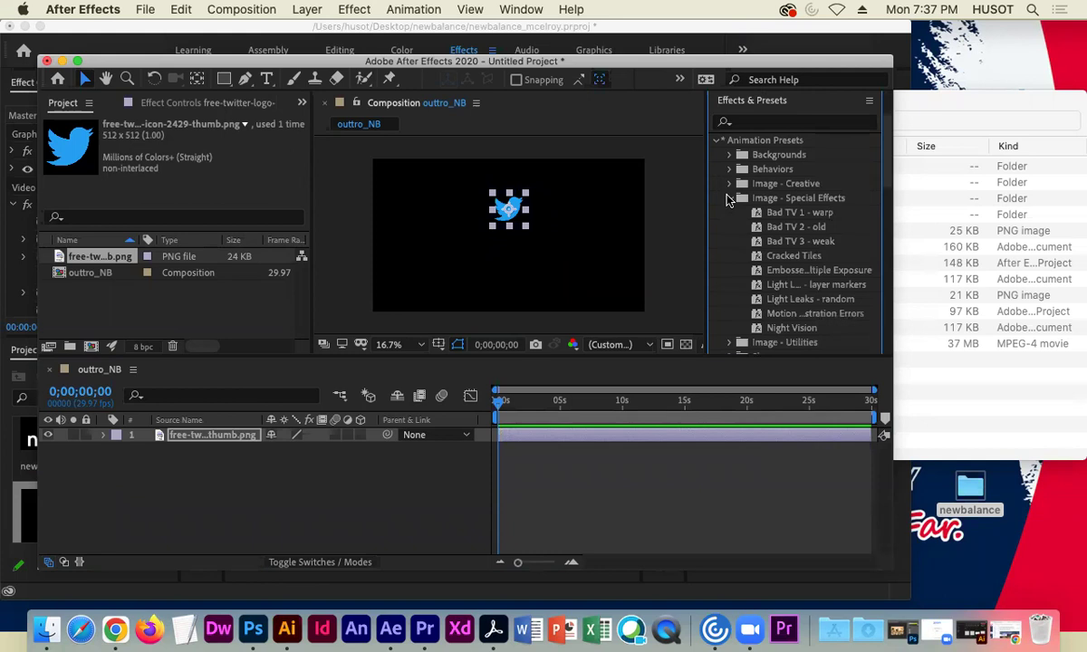
{"action": "left_click", "coordinate": [729, 199]}
{"action": "scroll", "coordinate": [730, 238], "scroll_direction": "down", "scroll_amount": 2}
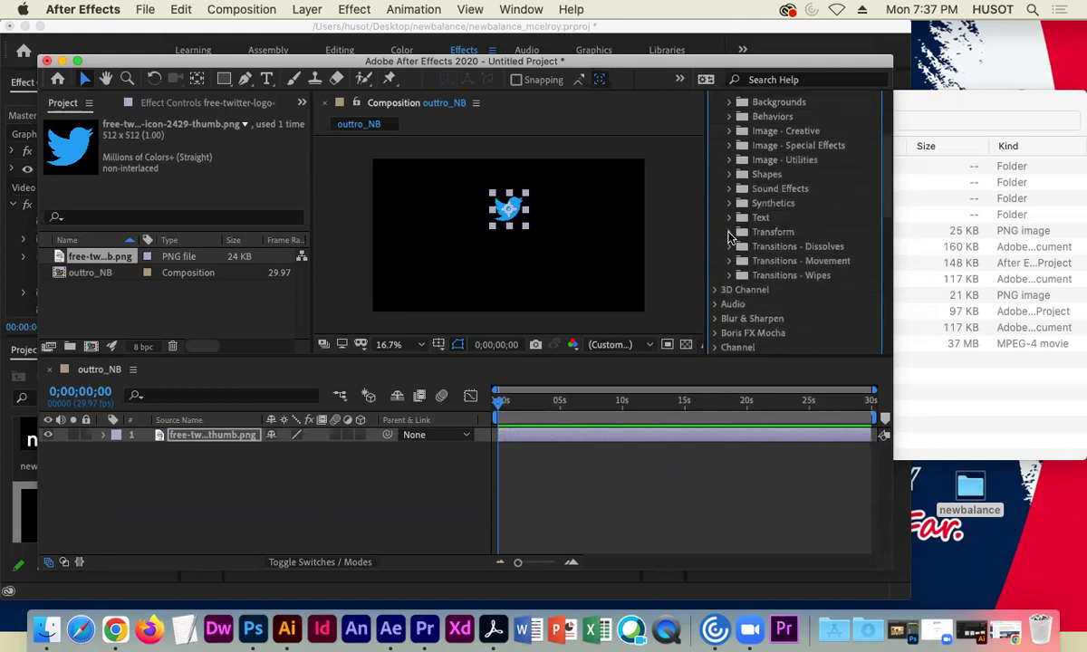
{"action": "left_click", "coordinate": [730, 247]}
{"action": "scroll", "coordinate": [735, 249], "scroll_direction": "down", "scroll_amount": 5}
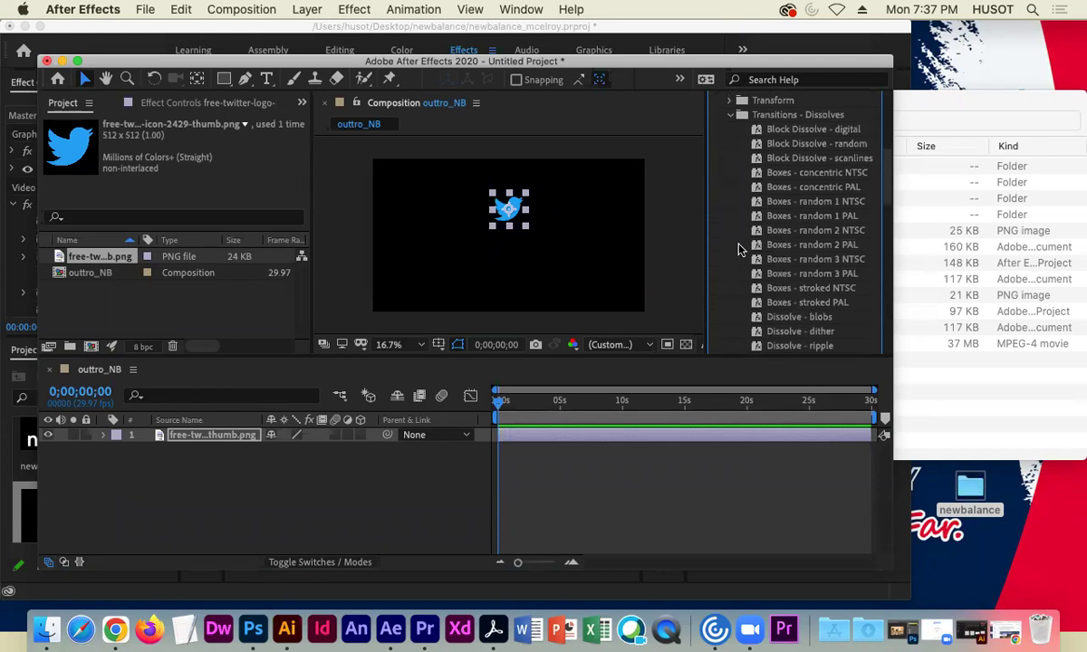
{"action": "scroll", "coordinate": [739, 248], "scroll_direction": "down", "scroll_amount": 4}
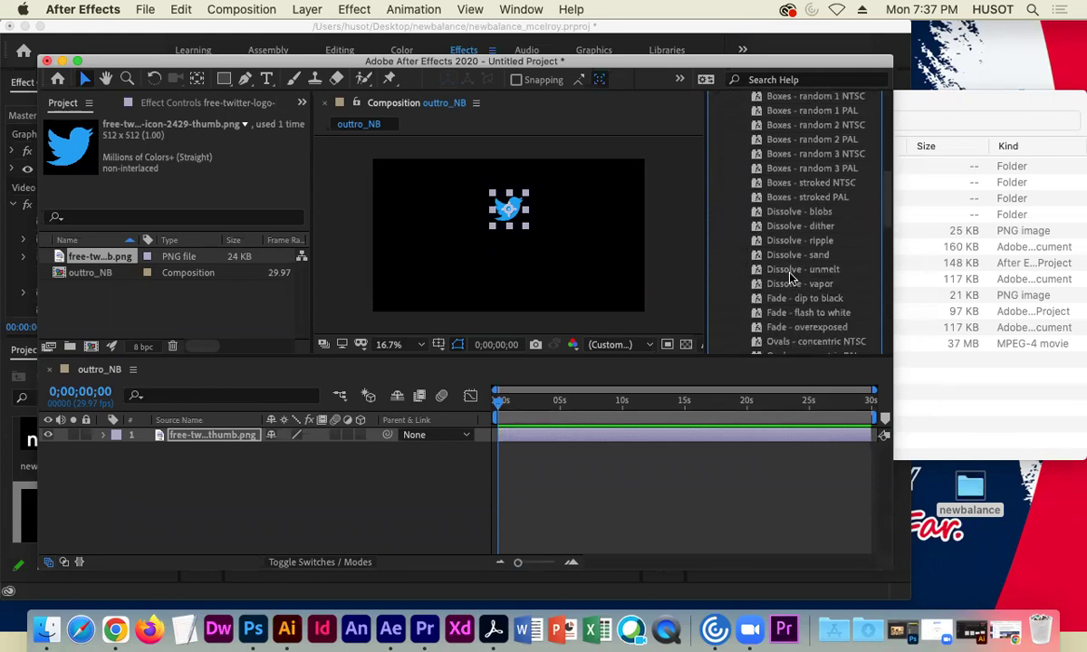
{"action": "left_click_drag", "start_coordinate": [786, 284], "coordinate": [527, 228]}
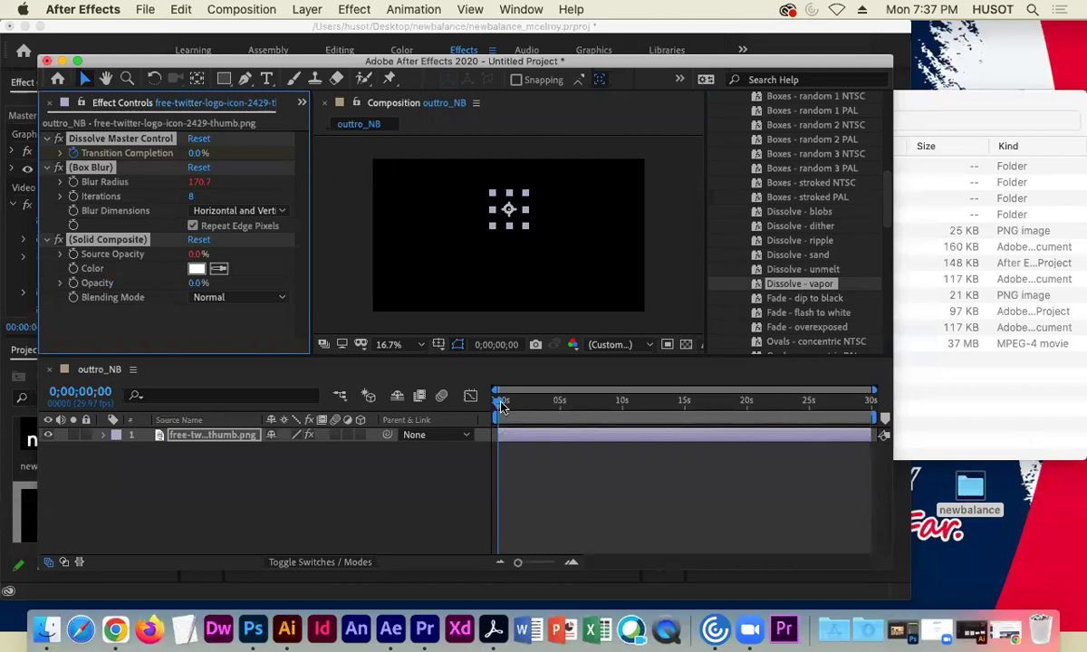
Check the Twitter logo dissolve in outtro_NB, save the project as NB_outtro.aep in the newbalance folder, and close its window
{"action": "left_click_drag", "start_coordinate": [501, 407], "coordinate": [528, 372]}
{"action": "left_click", "coordinate": [143, 11]}
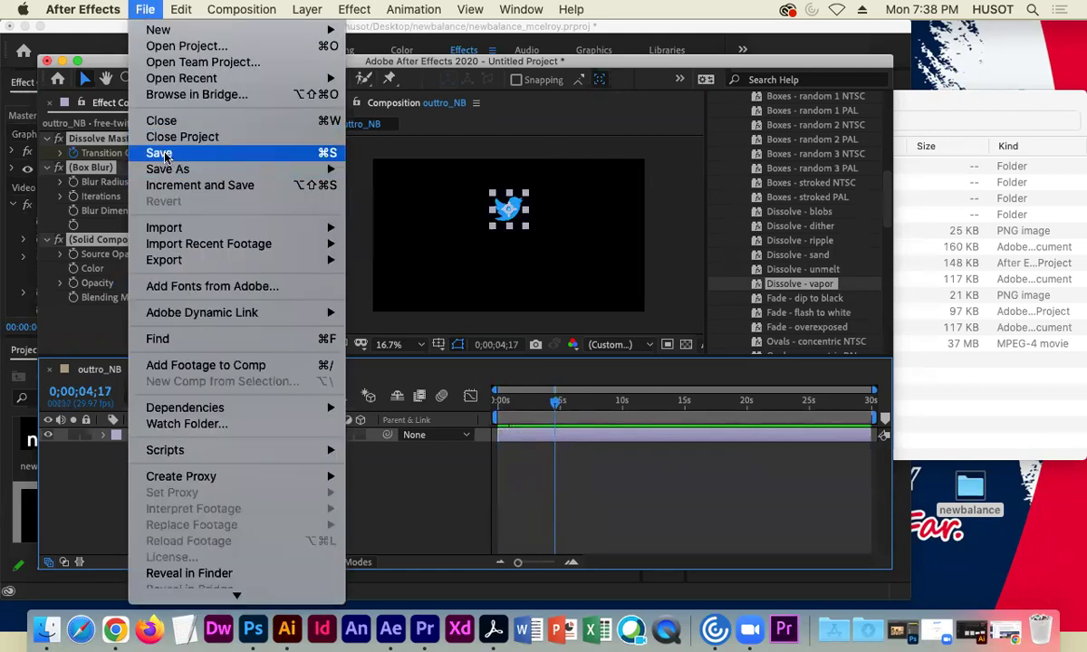
{"action": "left_click", "coordinate": [136, 152]}
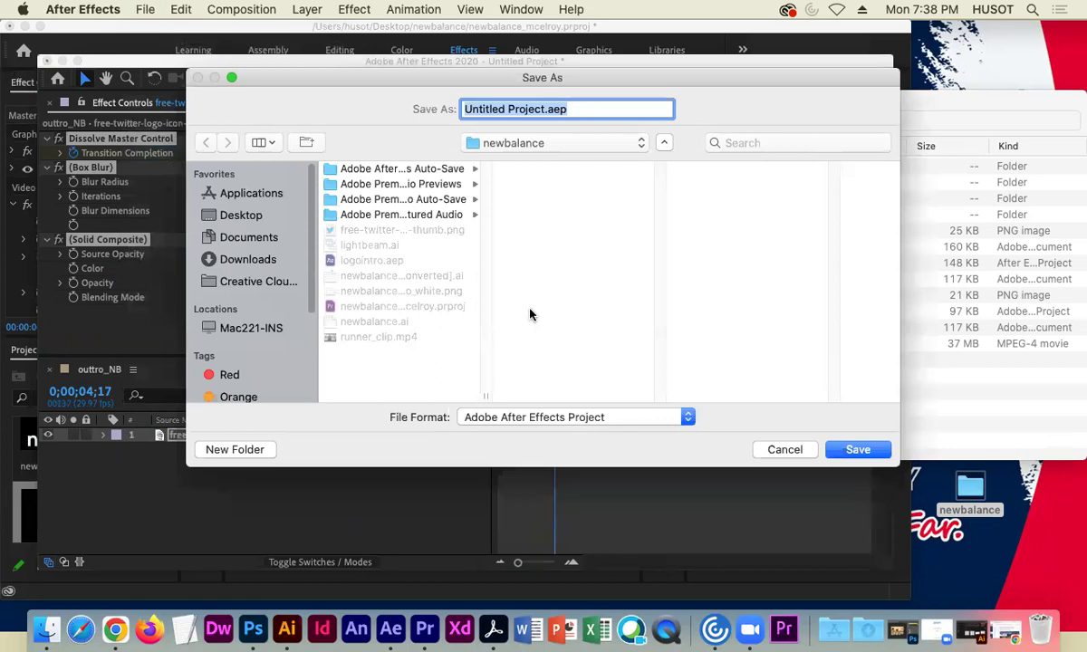
{"action": "left_click_drag", "start_coordinate": [543, 110], "coordinate": [457, 105]}
{"action": "type", "text": "NB_outtro"}
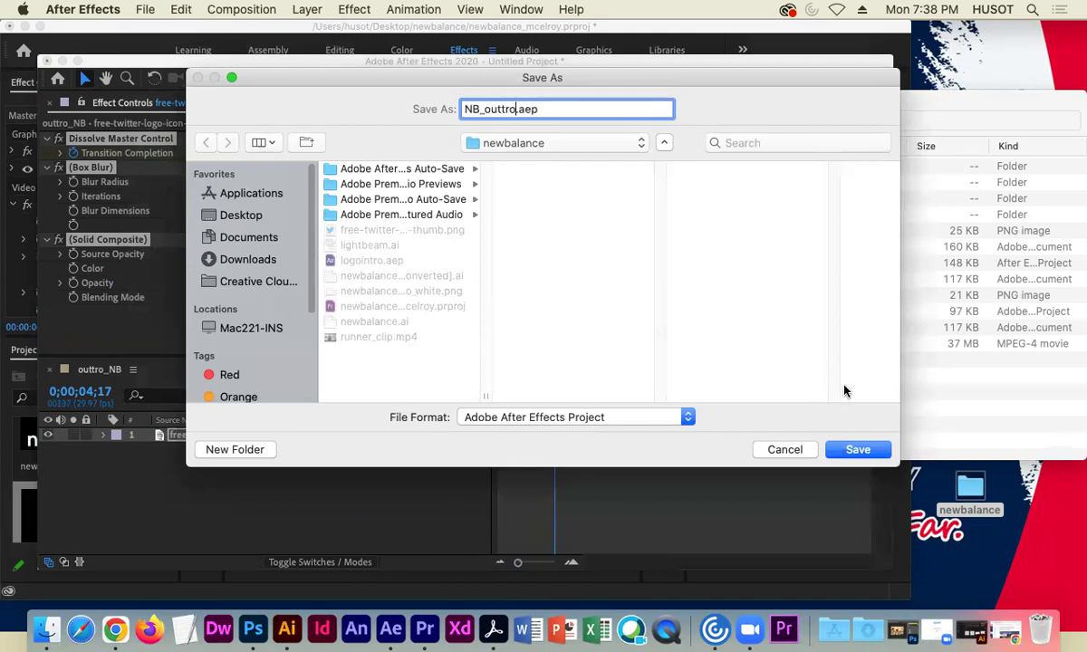
{"action": "left_click", "coordinate": [858, 449]}
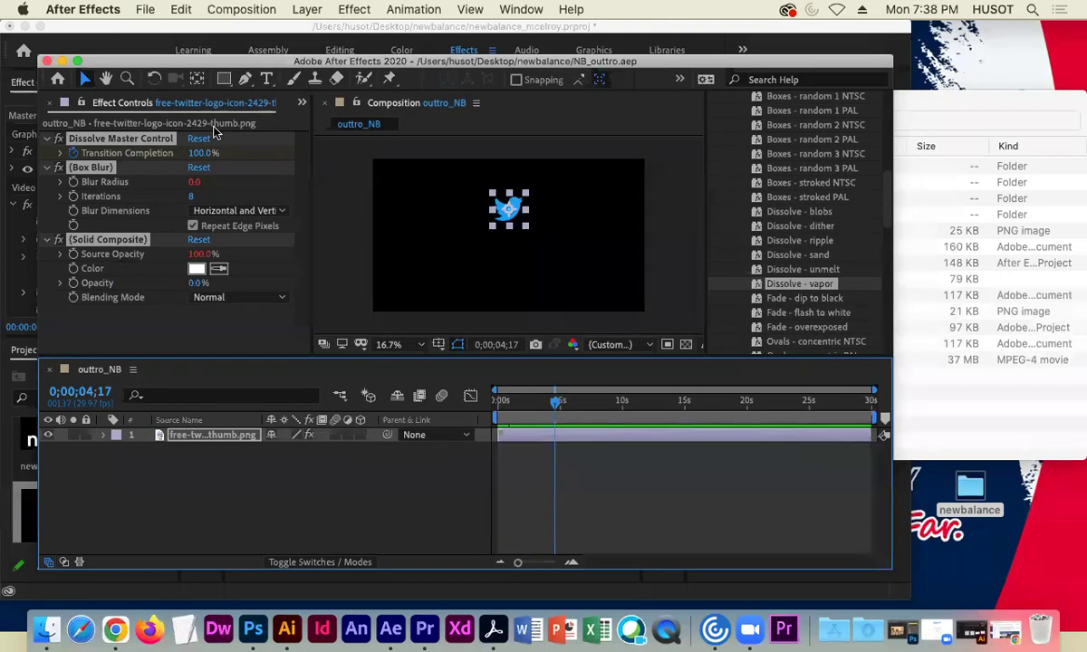
{"action": "left_click", "coordinate": [47, 61]}
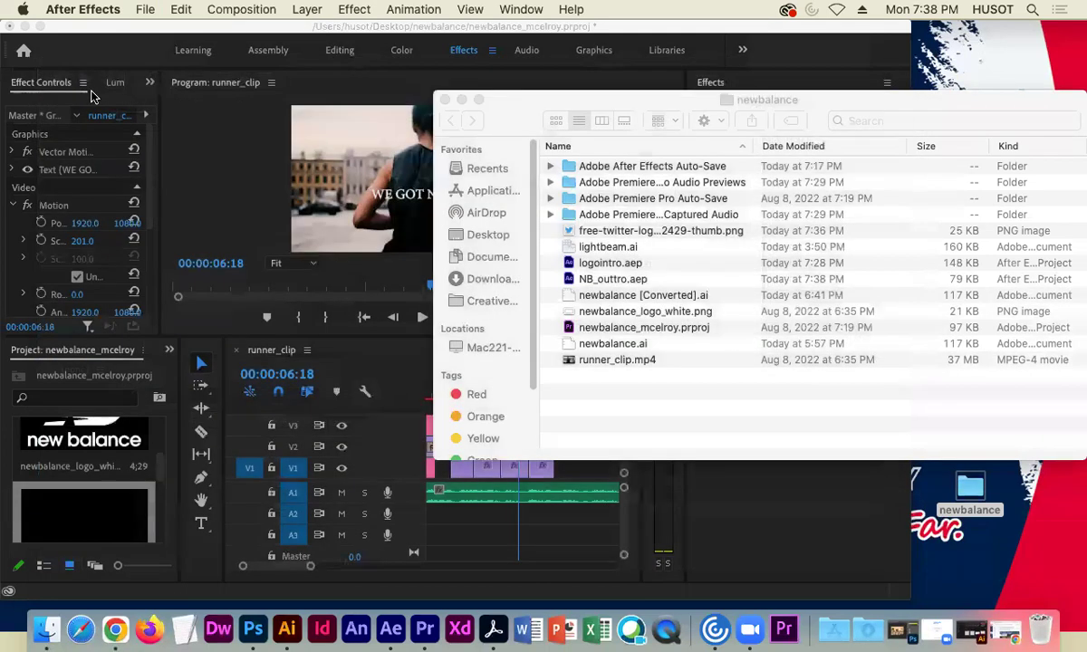
Switch to Premiere Pro and import the outtro_NB composition from NB_outtro.aep in the newbalance folder into the newbalance_mcelroy project
{"action": "left_click", "coordinate": [530, 210]}
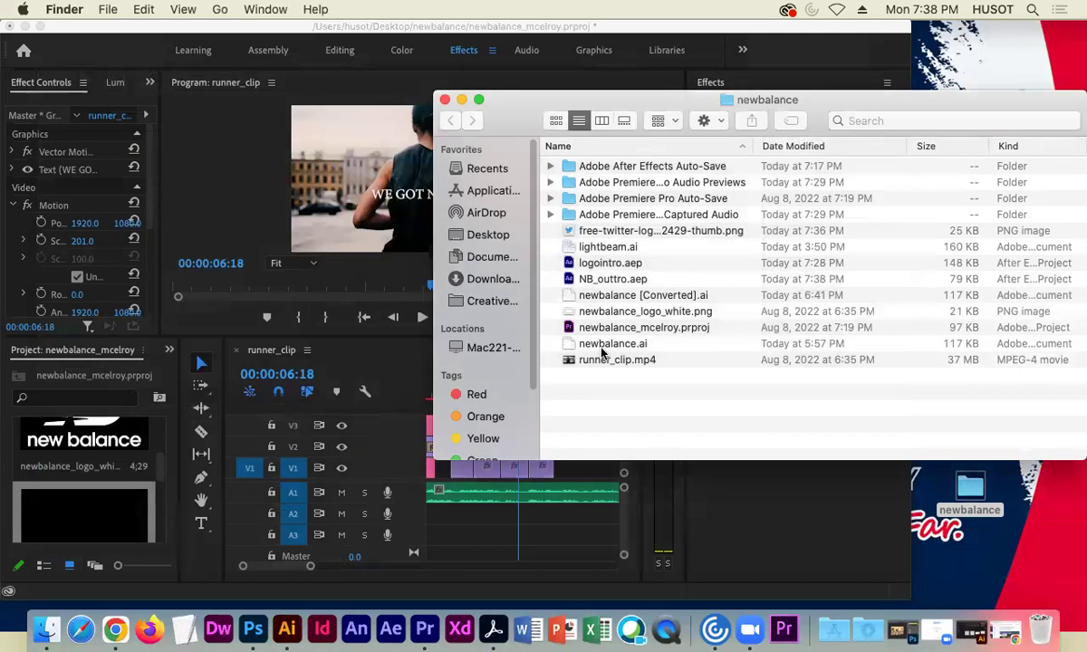
{"action": "left_click", "coordinate": [584, 281]}
{"action": "left_click_drag", "start_coordinate": [577, 282], "coordinate": [137, 491]}
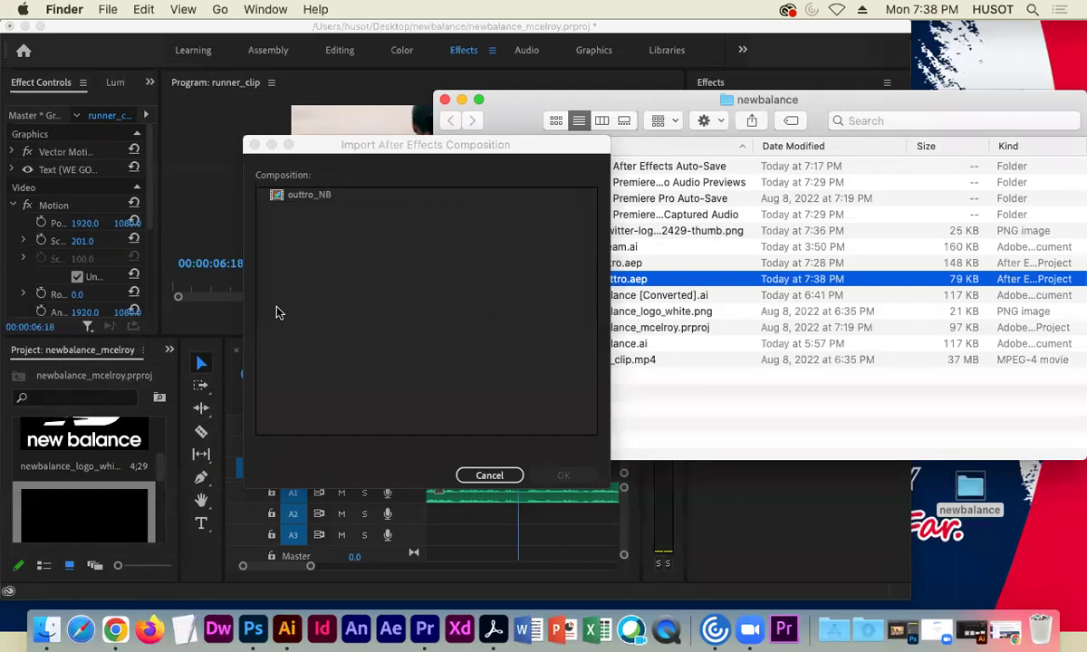
{"action": "left_click", "coordinate": [323, 201]}
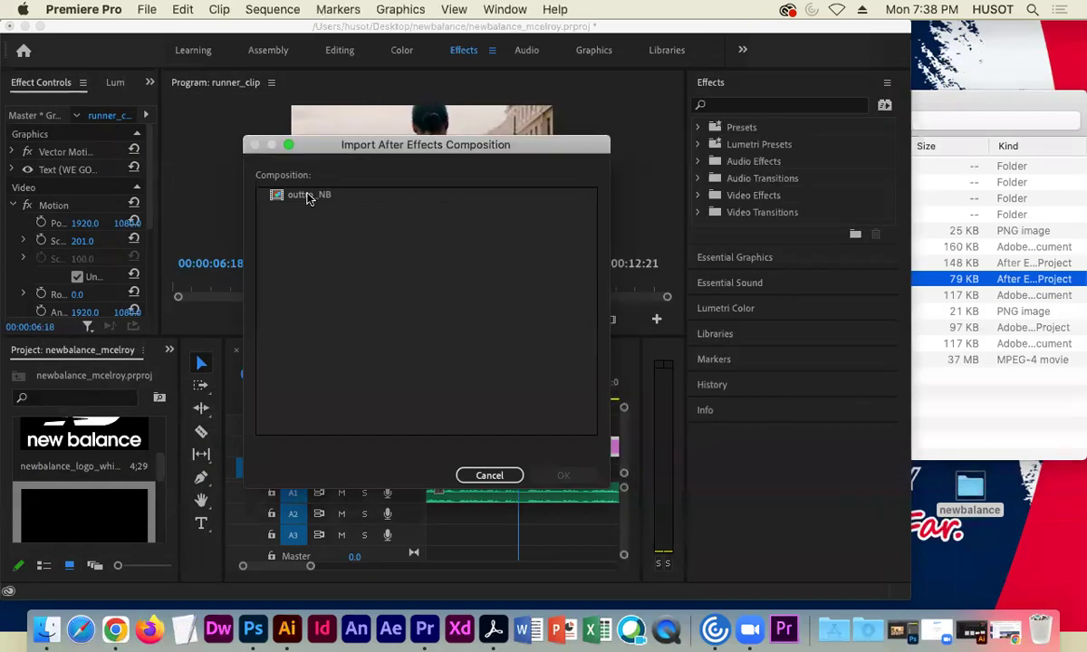
{"action": "left_click", "coordinate": [308, 198]}
{"action": "left_click", "coordinate": [560, 475]}
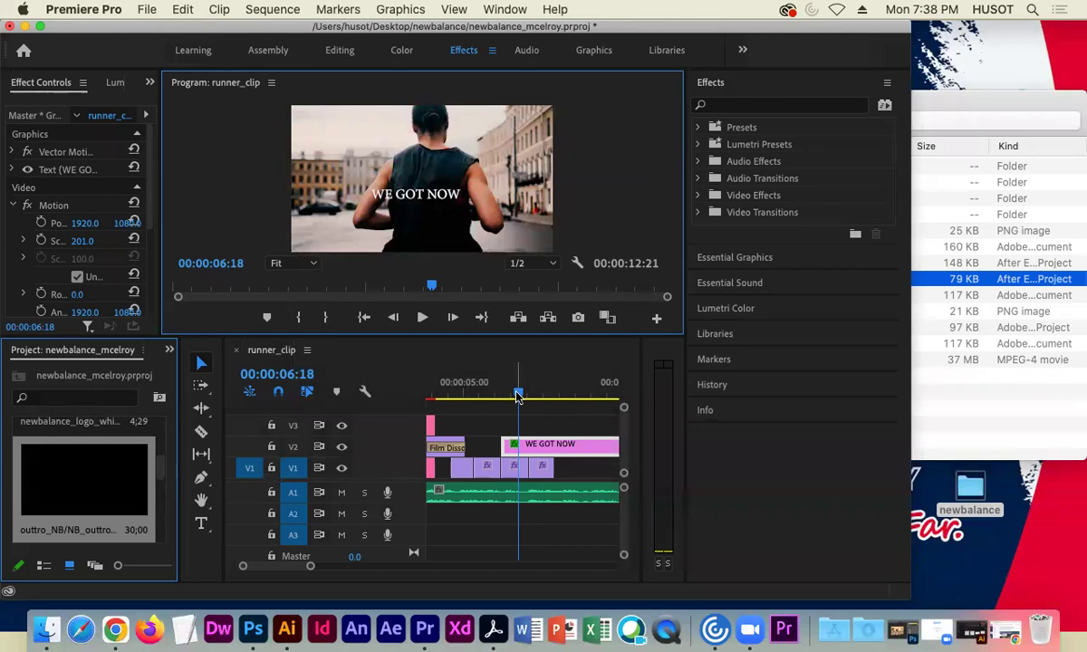
Place the outtro_NB clip on track V3, starting with the WE GOT NOW title, and trim its end to match the title
{"action": "left_click_drag", "start_coordinate": [517, 396], "coordinate": [515, 396]}
{"action": "left_click_drag", "start_coordinate": [125, 482], "coordinate": [540, 393]}
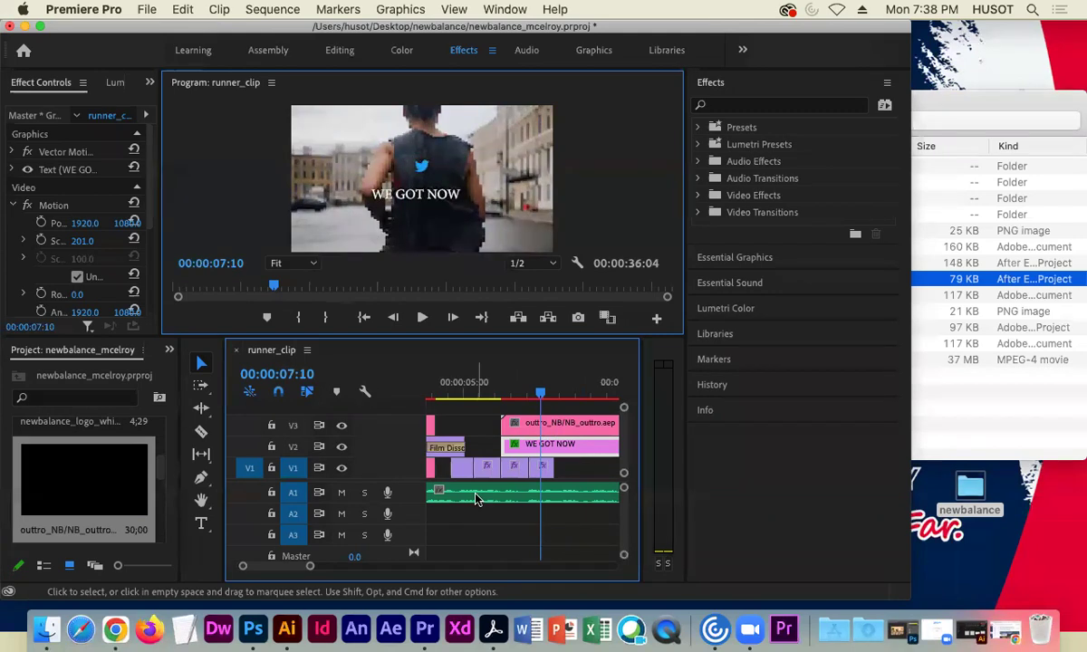
{"action": "left_click_drag", "start_coordinate": [309, 568], "coordinate": [371, 569]}
{"action": "left_click_drag", "start_coordinate": [580, 424], "coordinate": [352, 390]}
Play the runner_clip sequence from the start to review the Twitter outro over the title, and return the playhead to the beginning
{"action": "left_click", "coordinate": [461, 396]}
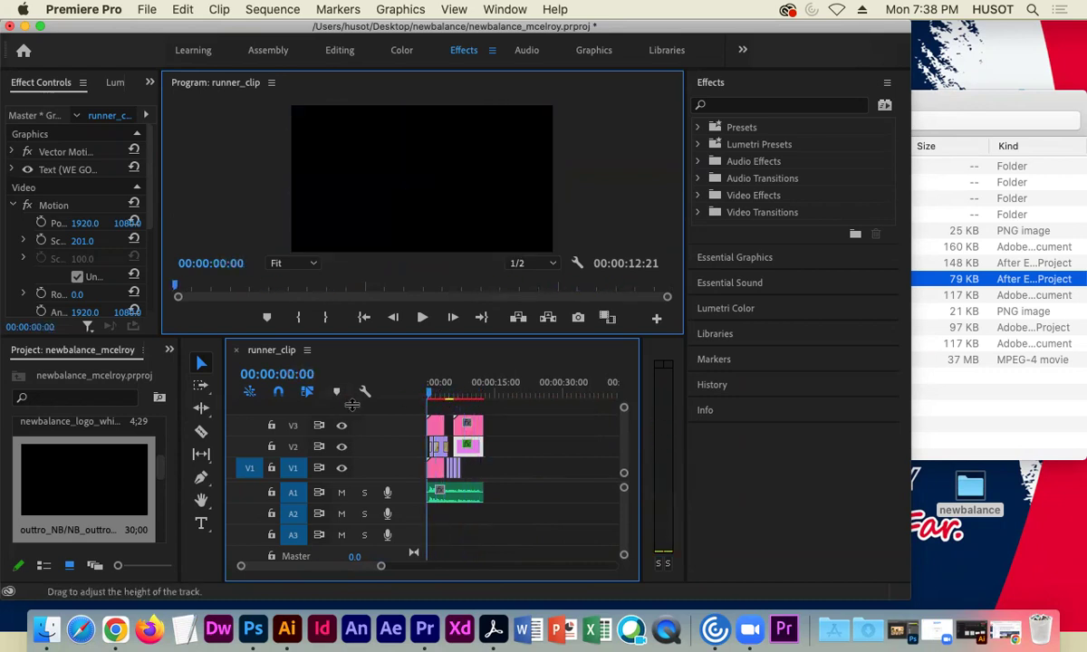
{"action": "key", "text": "space"}
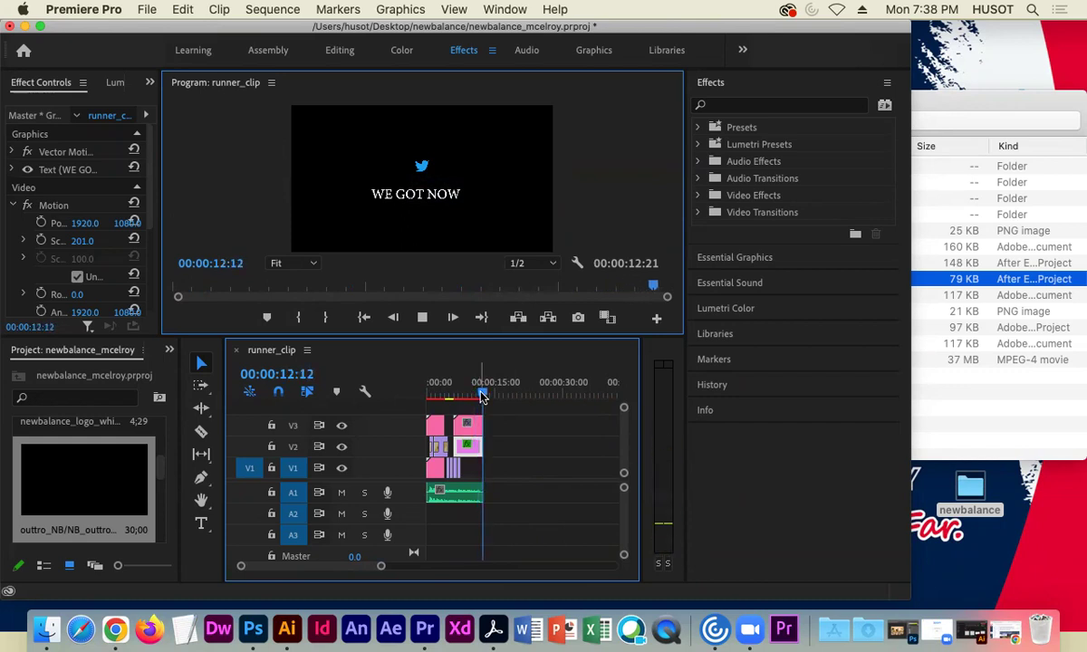
{"action": "key", "text": "space"}
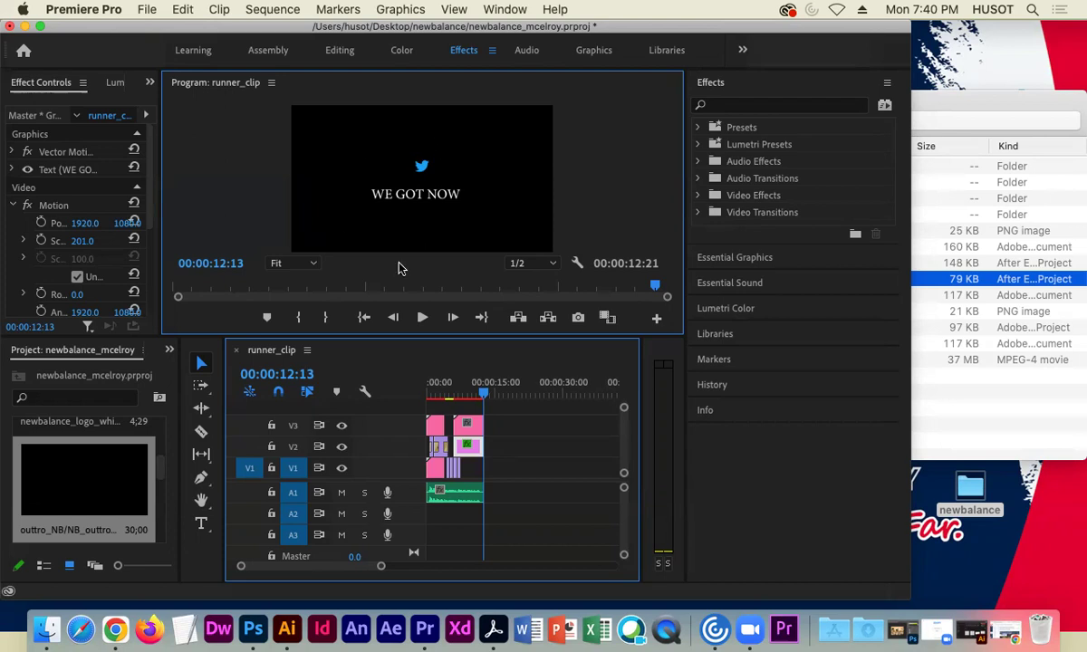
{"action": "left_click_drag", "start_coordinate": [484, 391], "coordinate": [412, 389]}
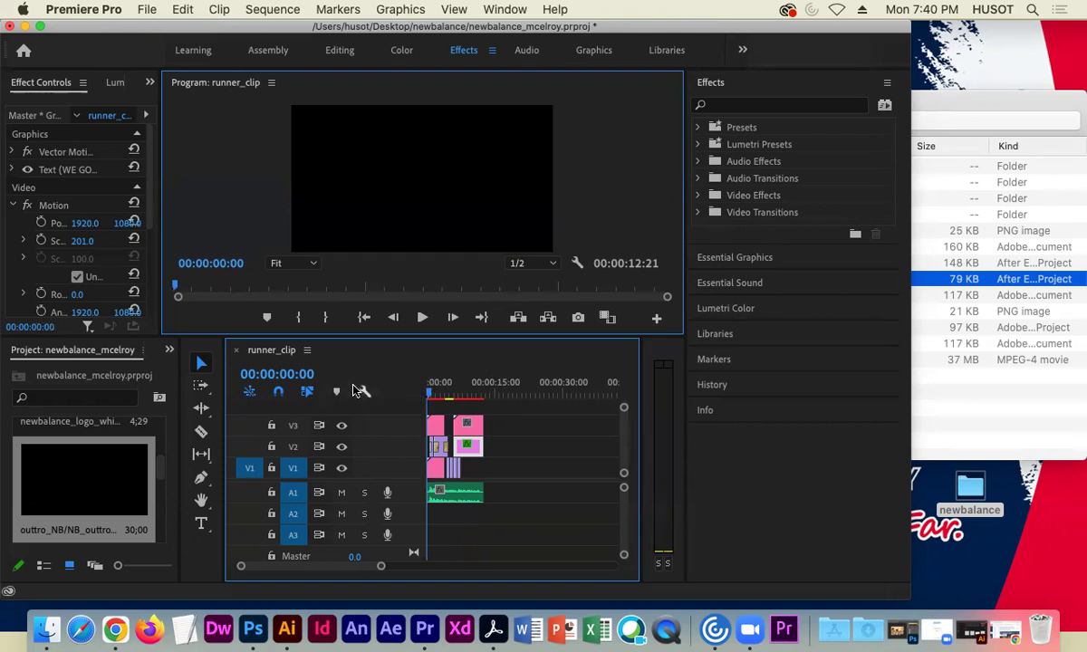
{"action": "key", "text": "space"}
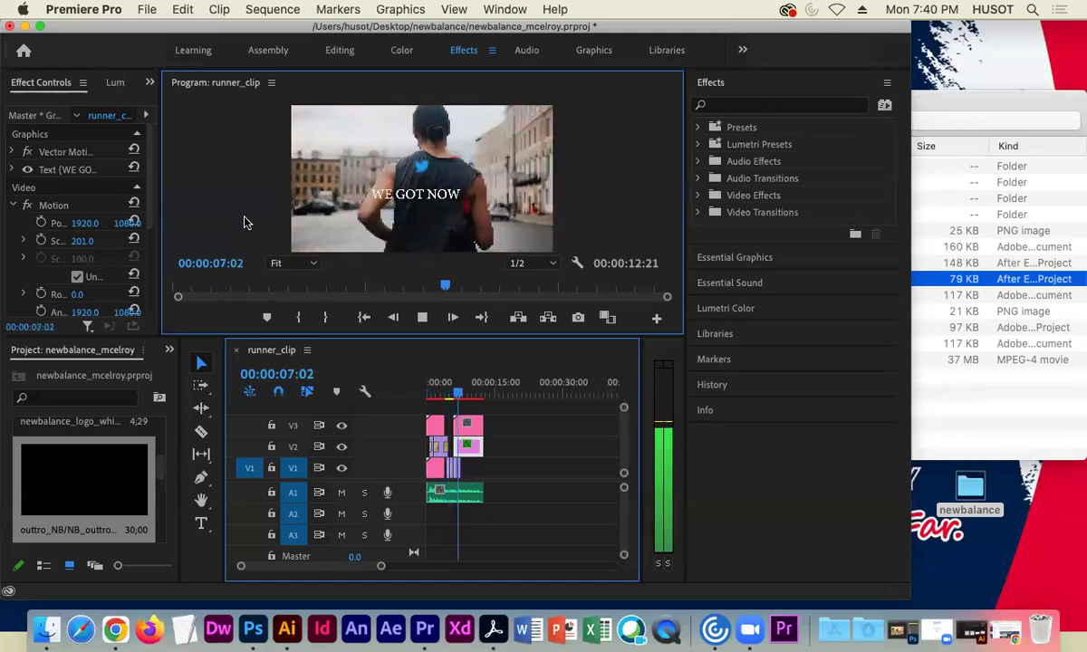
{"action": "key", "text": "space"}
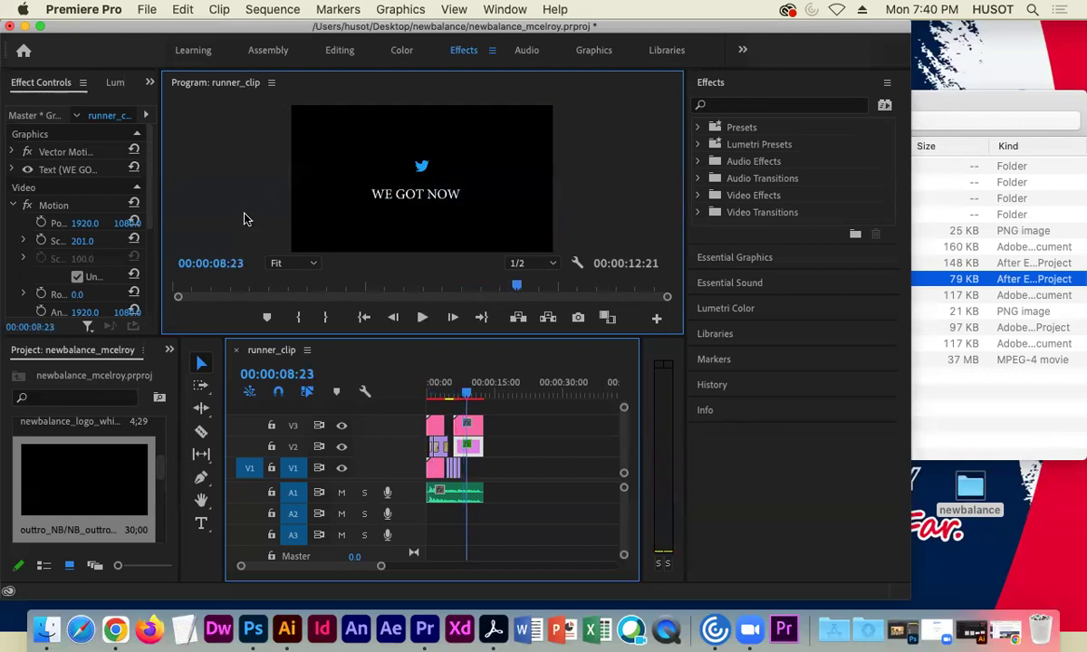
{"action": "left_click_drag", "start_coordinate": [467, 395], "coordinate": [418, 389]}
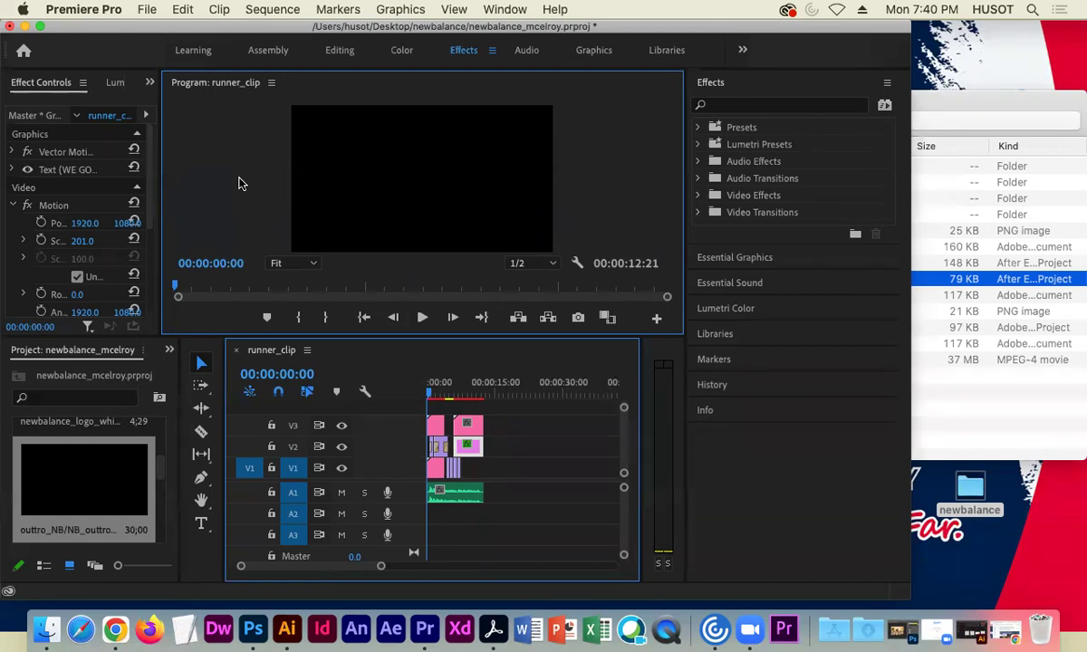
{"action": "left_click_drag", "start_coordinate": [261, 30], "coordinate": [276, 30]}
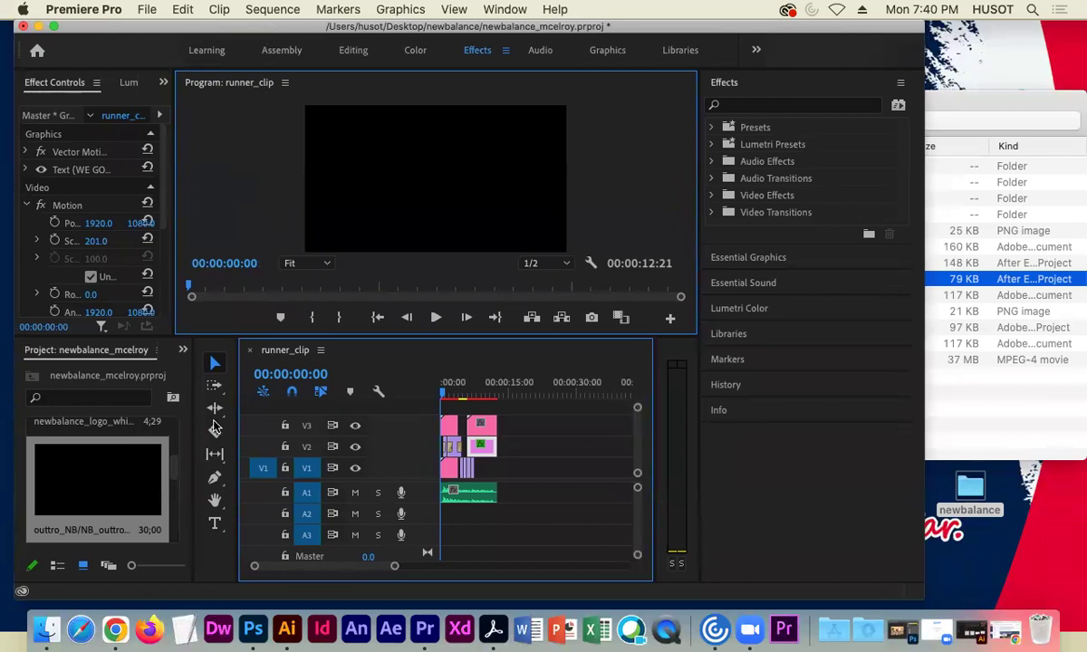
{"action": "left_click_drag", "start_coordinate": [970, 105], "coordinate": [958, 106]}
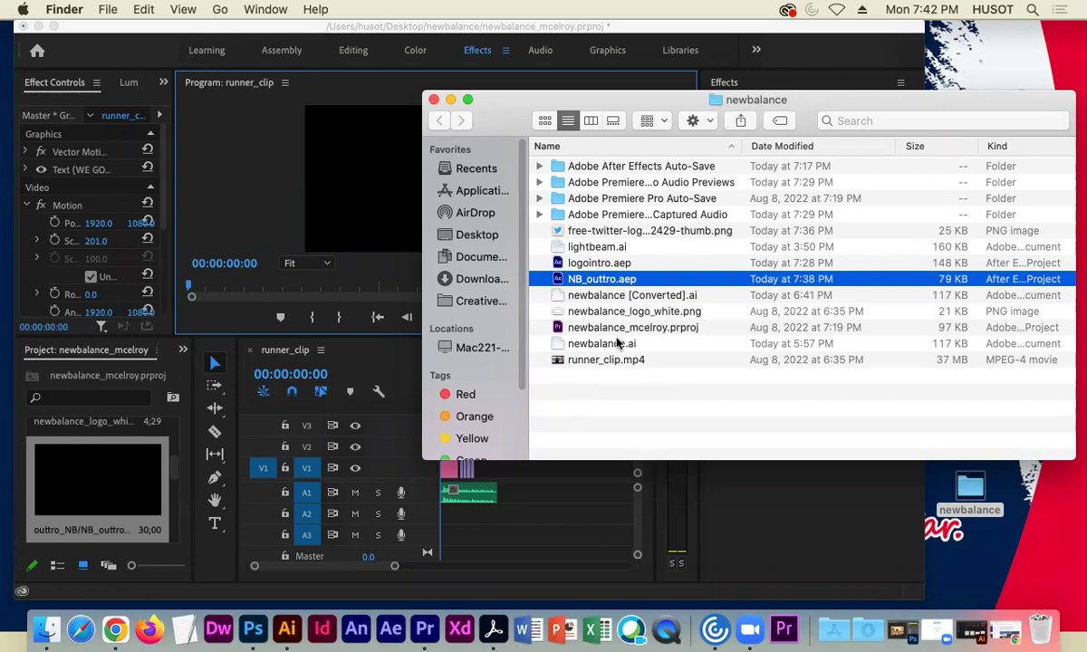
{"action": "left_click_drag", "start_coordinate": [485, 109], "coordinate": [464, 99]}
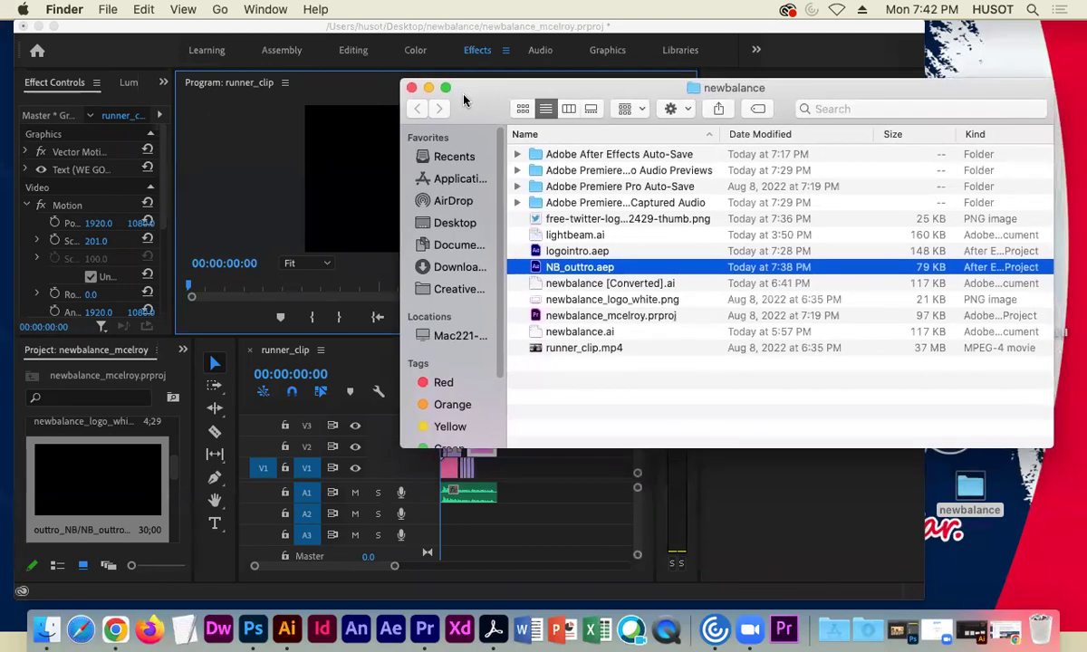